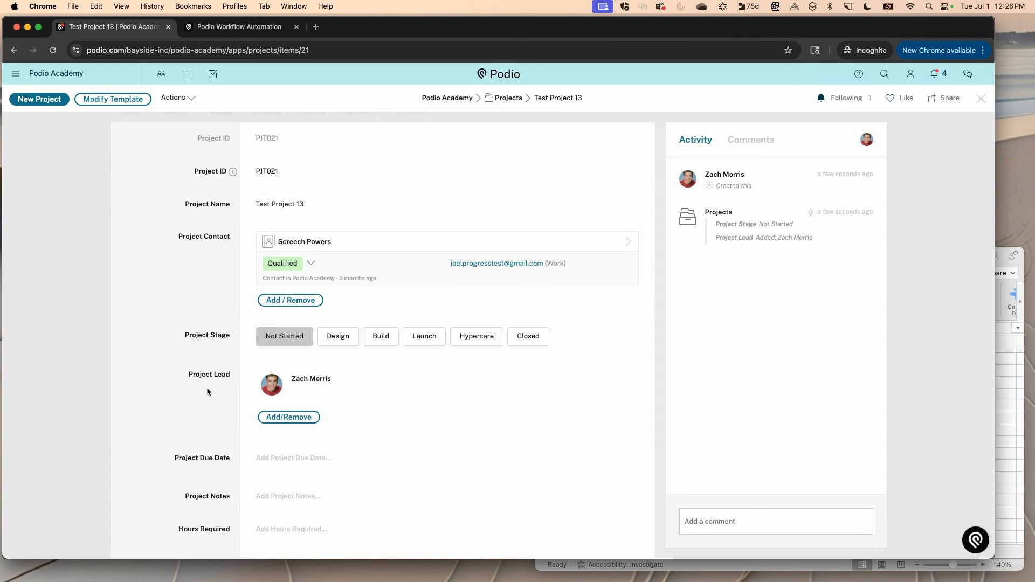
Step: Switch to the Task Checklist workbook in Excel and enlarge its window, checking its stages against the project's Project Stage options in Podio
left_click(1022, 385)
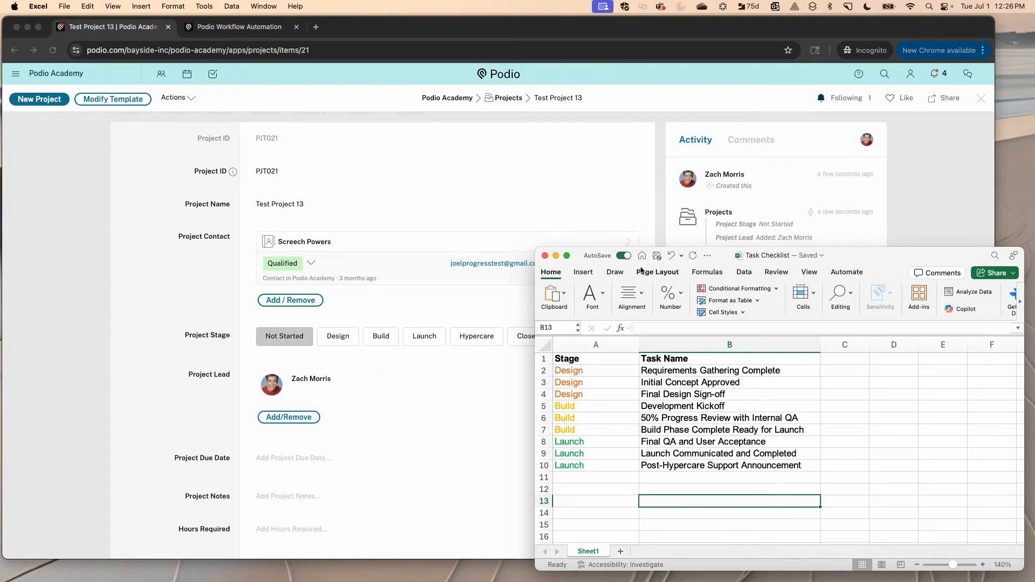
left_click_drag(538, 248, 522, 210)
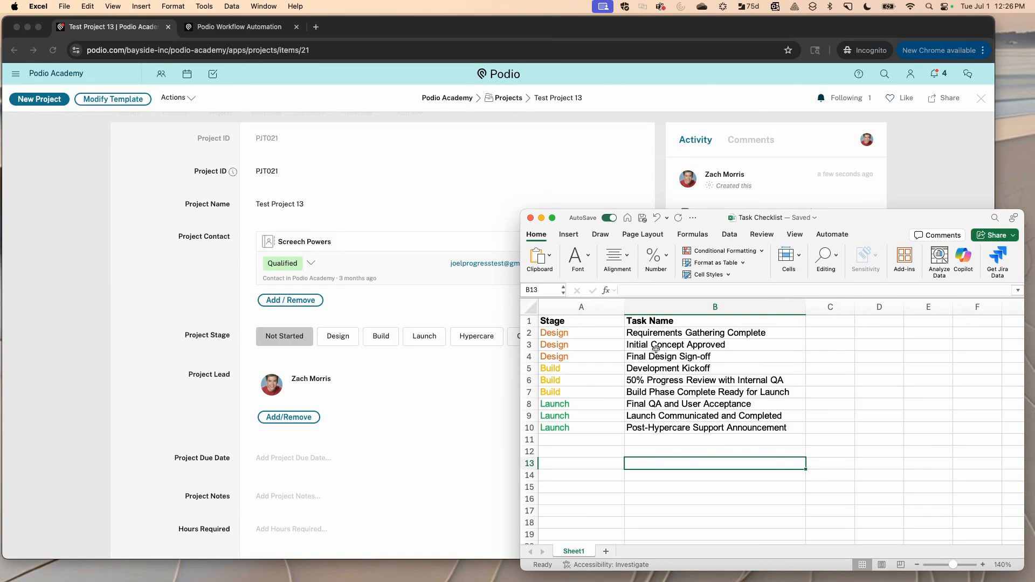
left_click(450, 386)
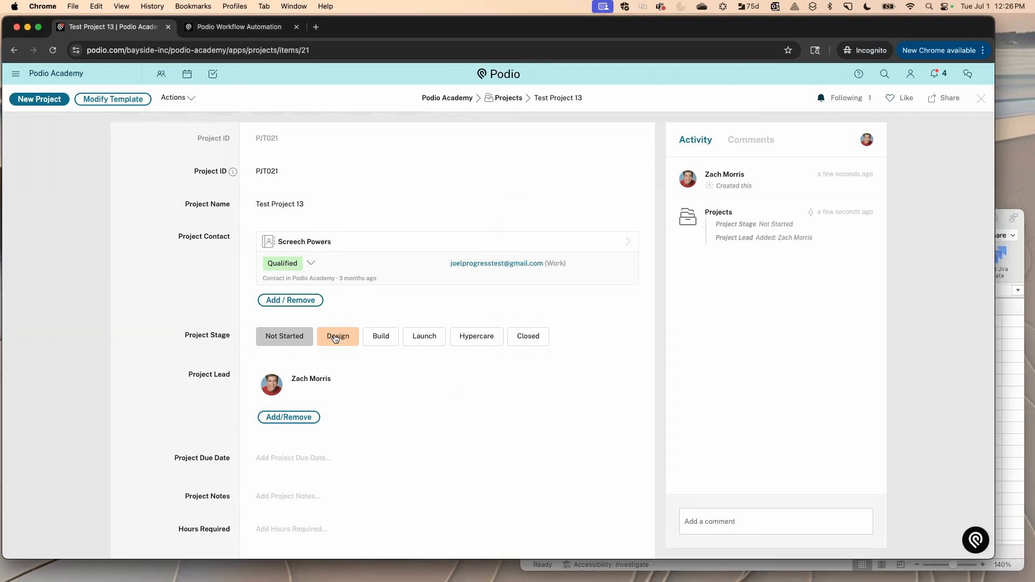
left_click(1004, 337)
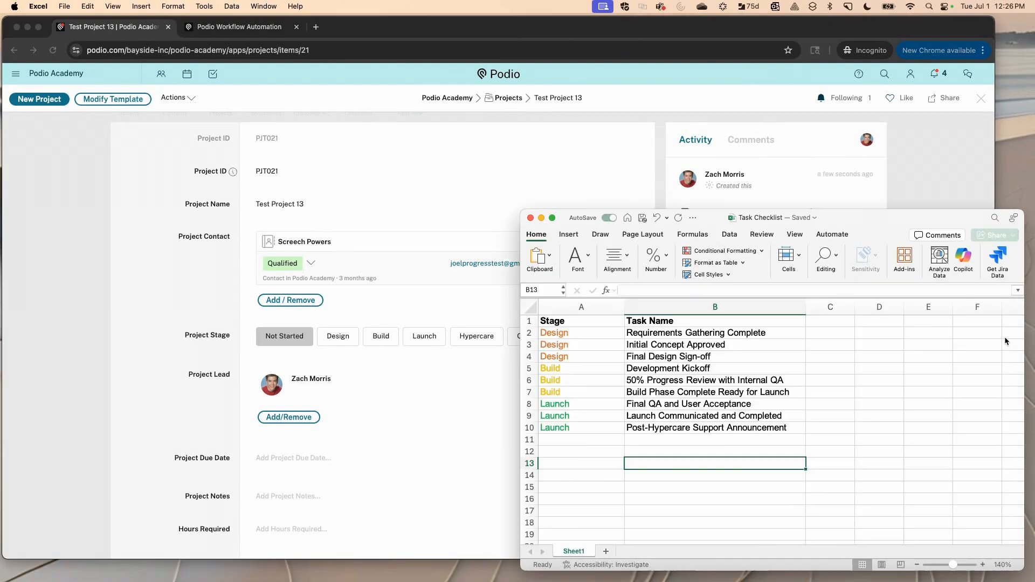
Step: Add an Owner column heading in C1 and enter PM as owner of Requirements Gathering Complete
left_click(828, 323)
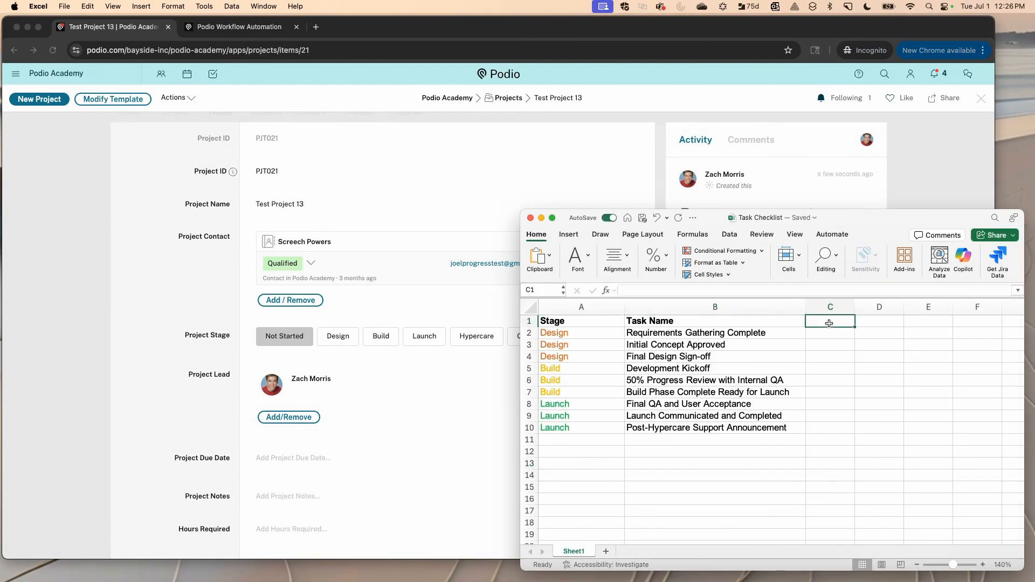
type("Owner")
key("Return")
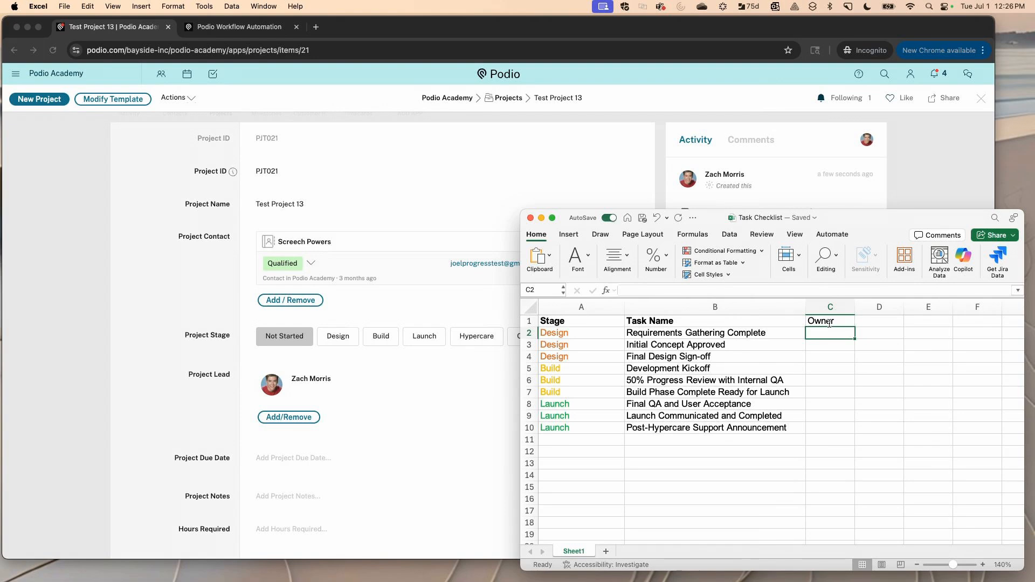
type("PM")
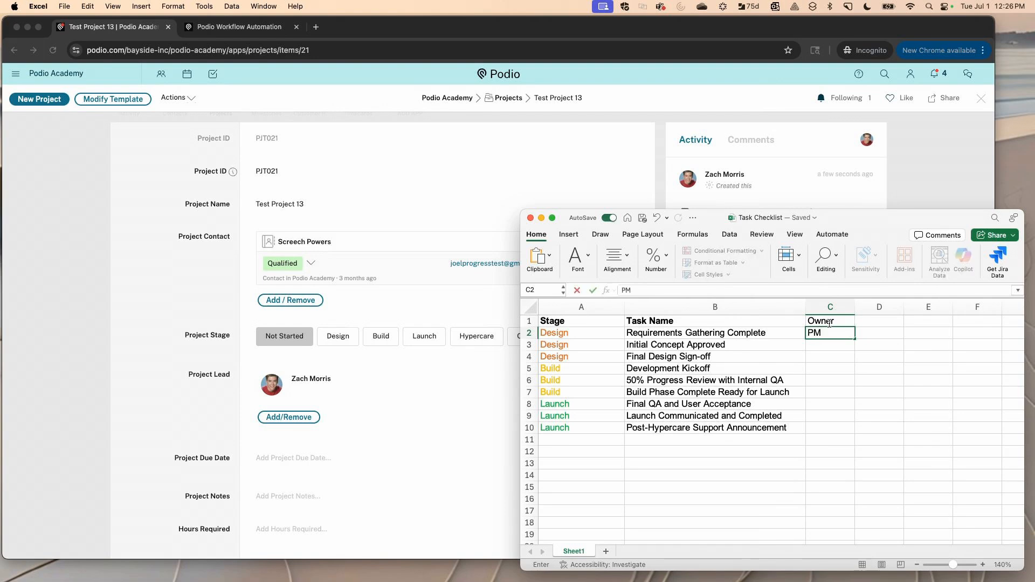
key("Return")
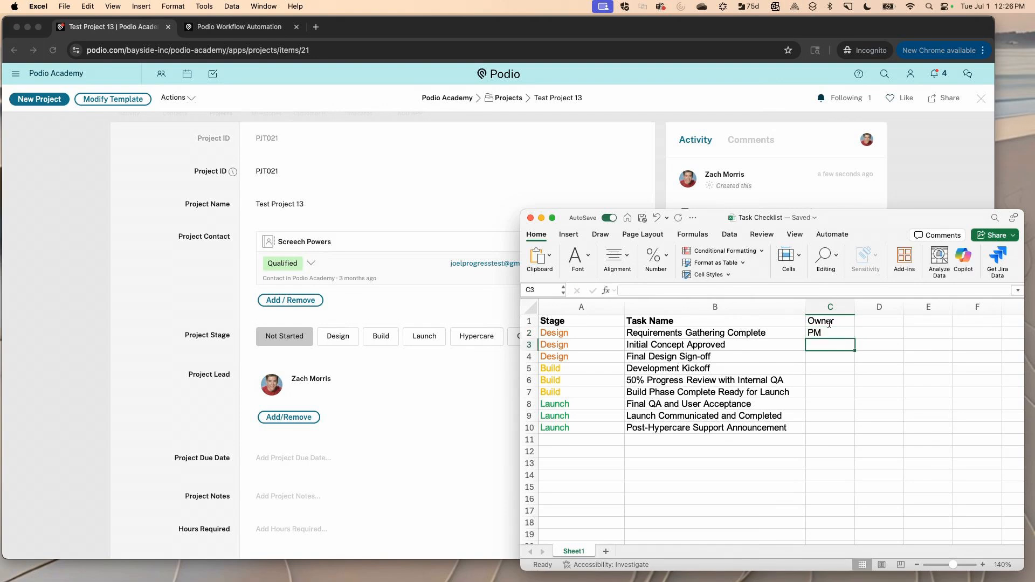
Step: Enter Process Owner for Initial Concept Approved and Final Design Sign-off, and widen column C to fit the text
type("Process Owner")
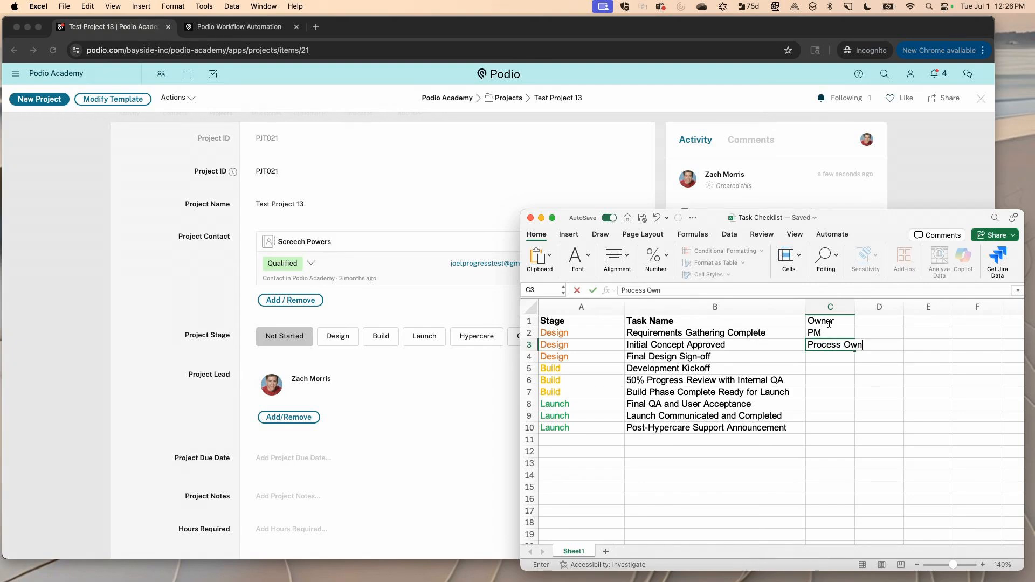
key("Return")
left_click_drag(856, 307, 885, 307)
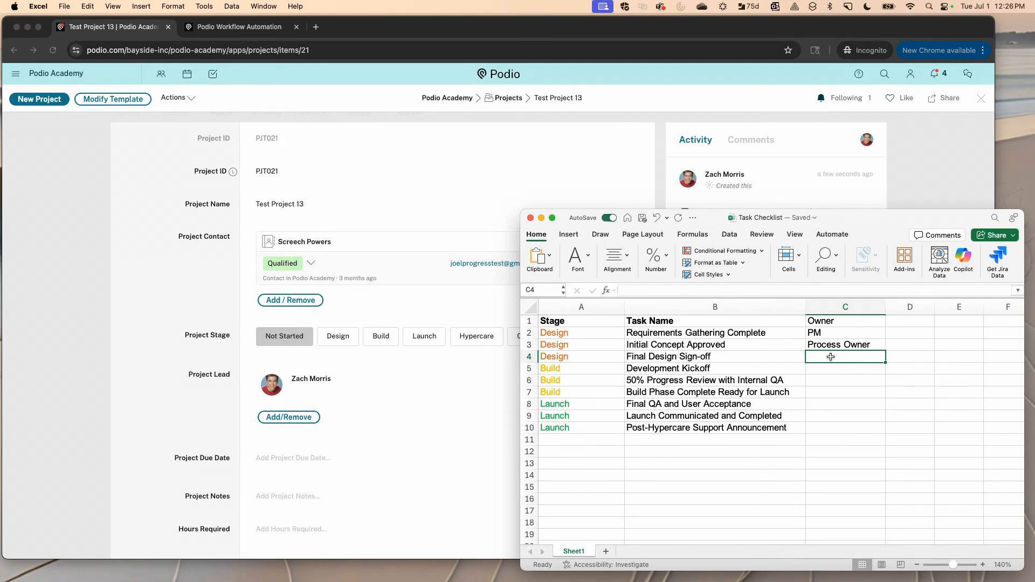
type("Pro")
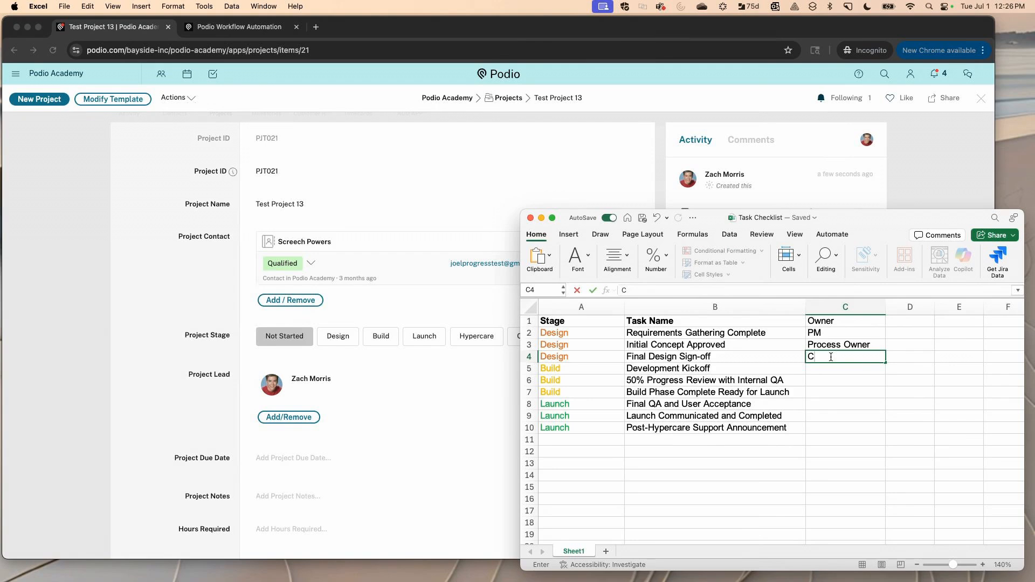
type("ce")
key("Return")
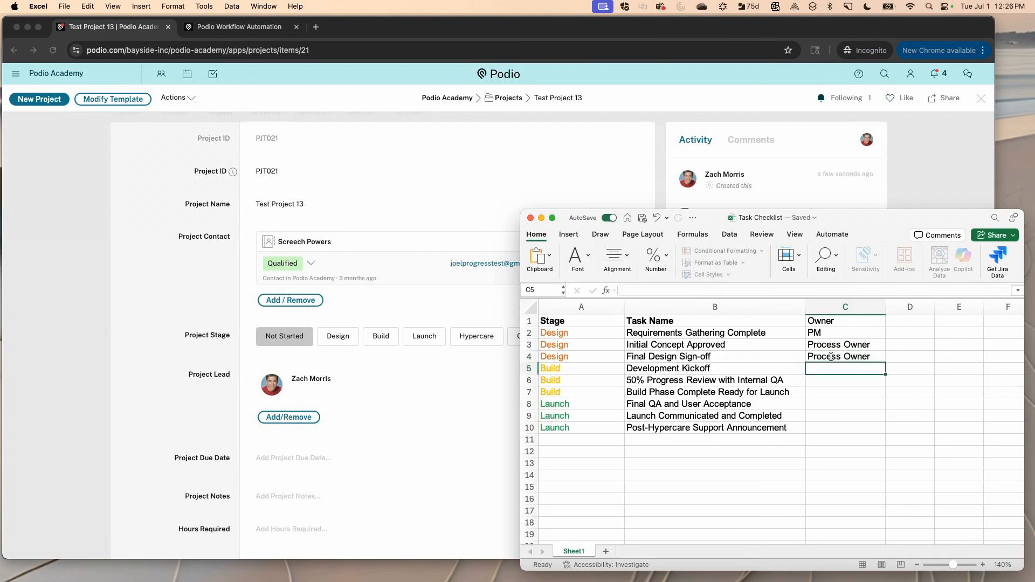
Step: Fill in the owners of the three Build tasks: PM in C5 and C6, Process Owner in C7
type("OM")
key("BackSpace")
key("BackSpace")
type("PM")
key("Return")
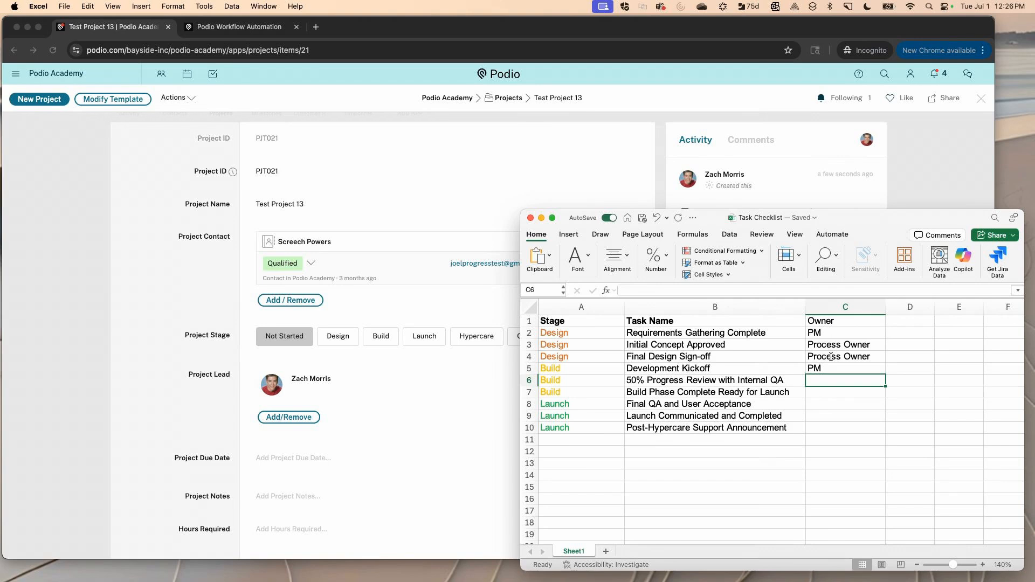
type("PM")
key("Return")
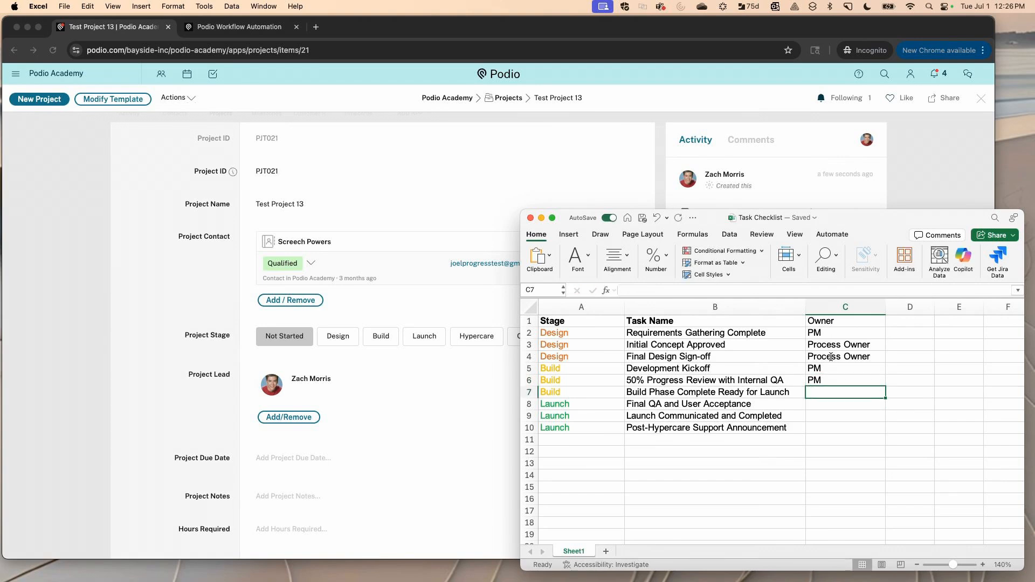
type("Process Owner")
key("Return")
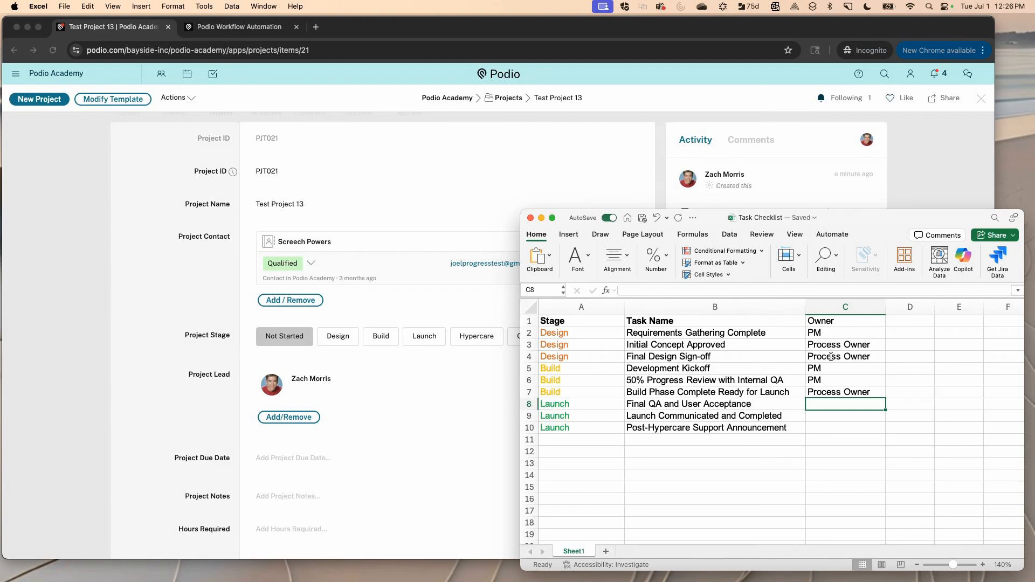
Step: Fill in the owners of the three Launch tasks: Dev in C8, PM in C9 and C10
type("Dev")
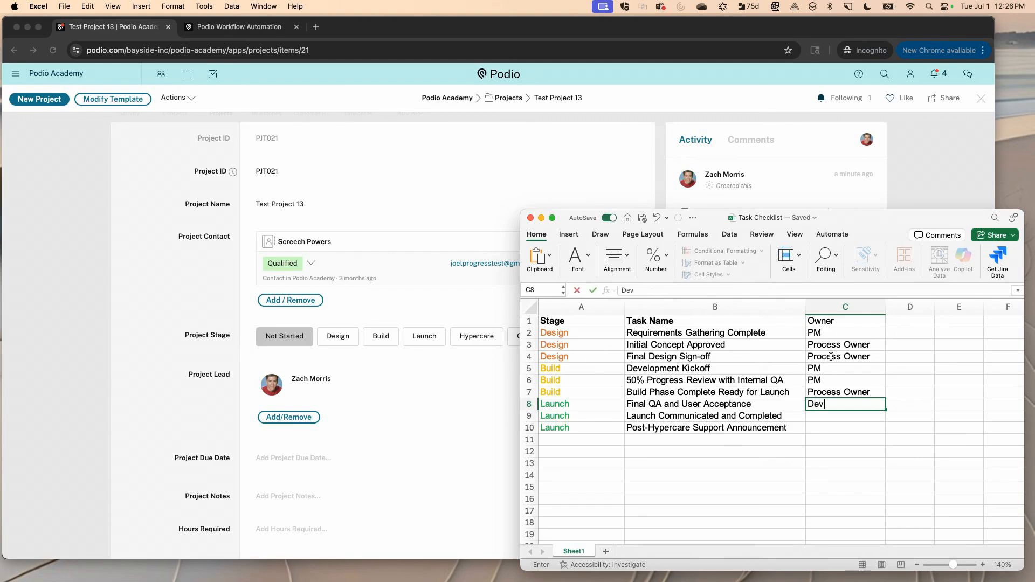
key("Return")
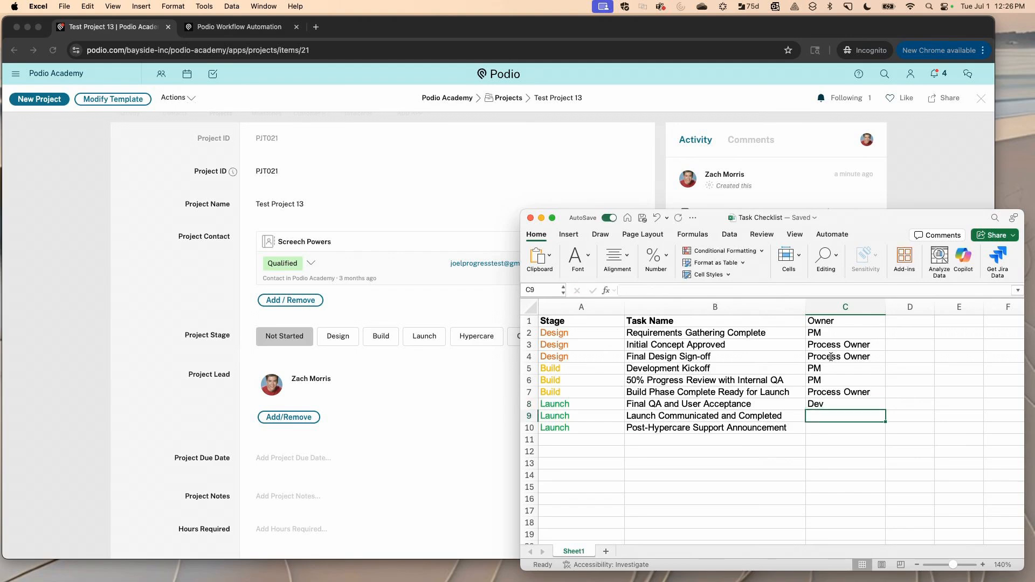
type("PM")
key("Return")
type("PM")
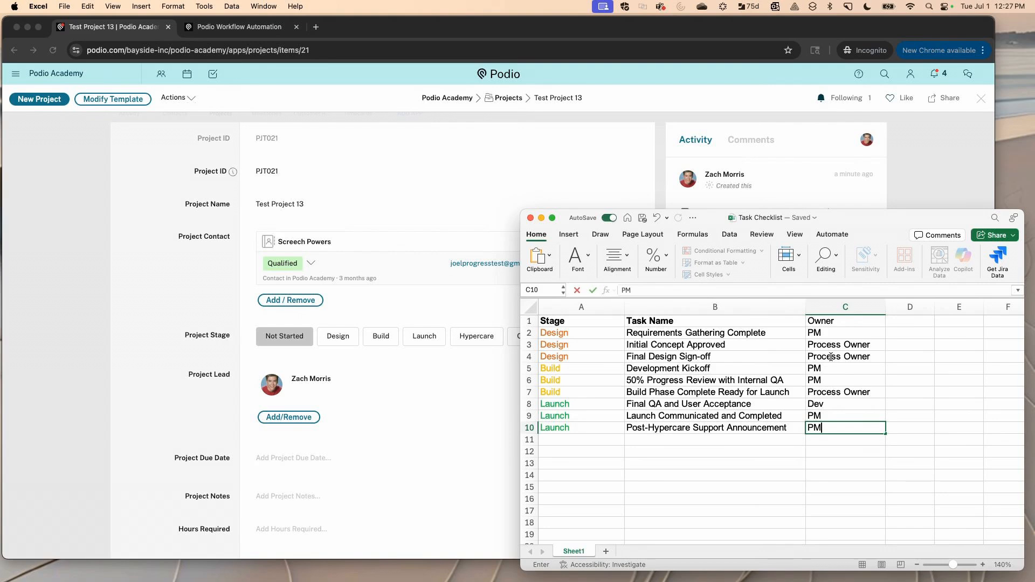
Step: Change the owner to Dev for 50% Progress Review with Internal QA and Build Phase Complete Ready for Launch
left_click(819, 381)
type("Dev")
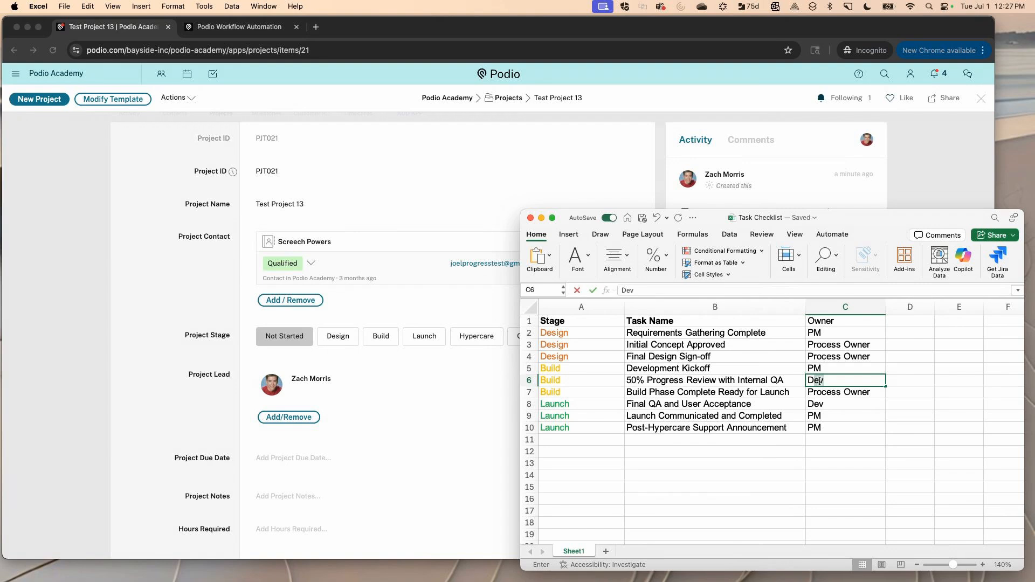
left_click(818, 392)
type("Dev")
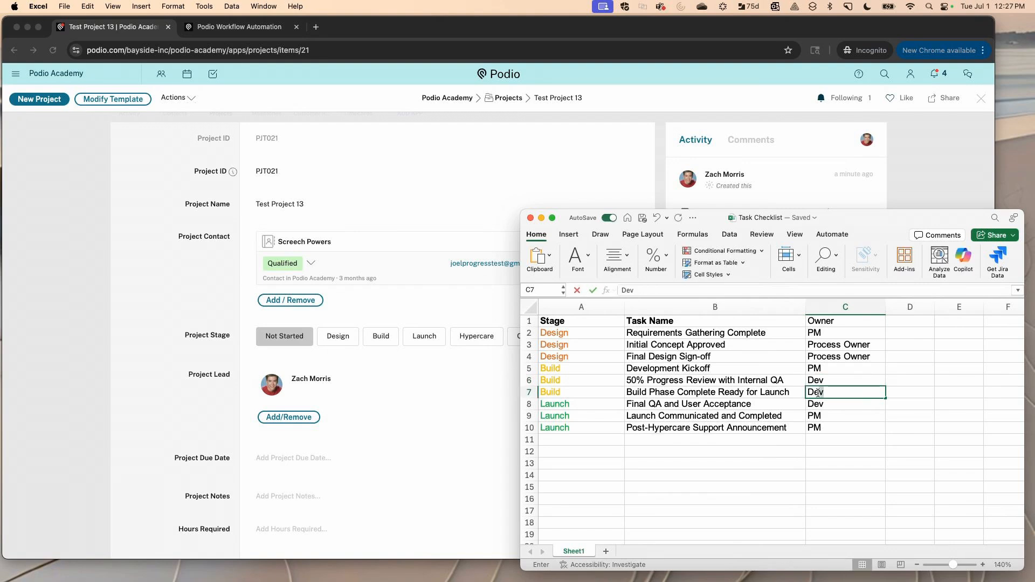
left_click(808, 451)
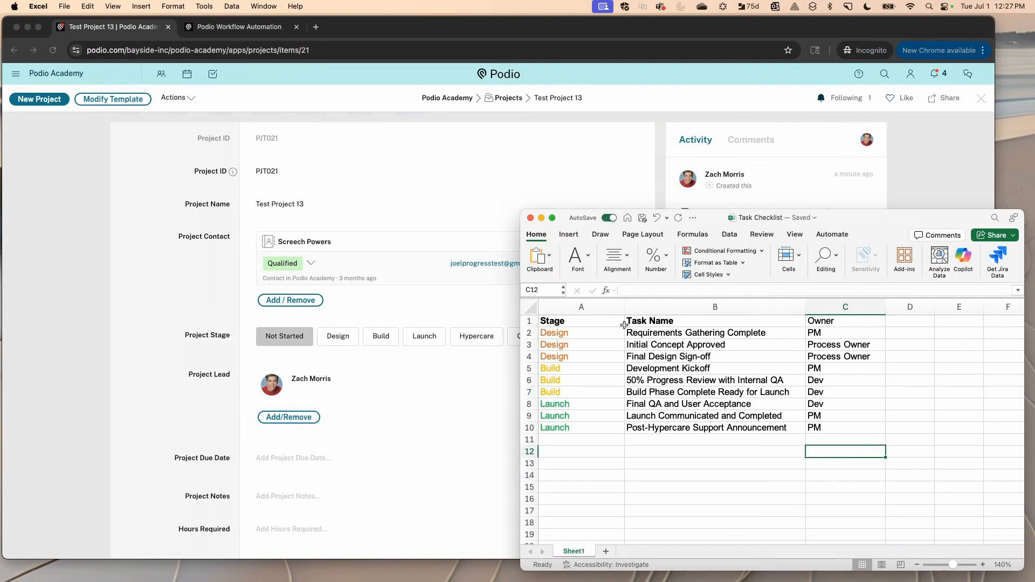
Step: Compare the checklist's Owner column with the people fields on the Test Project 13 item in Podio
left_click(852, 320)
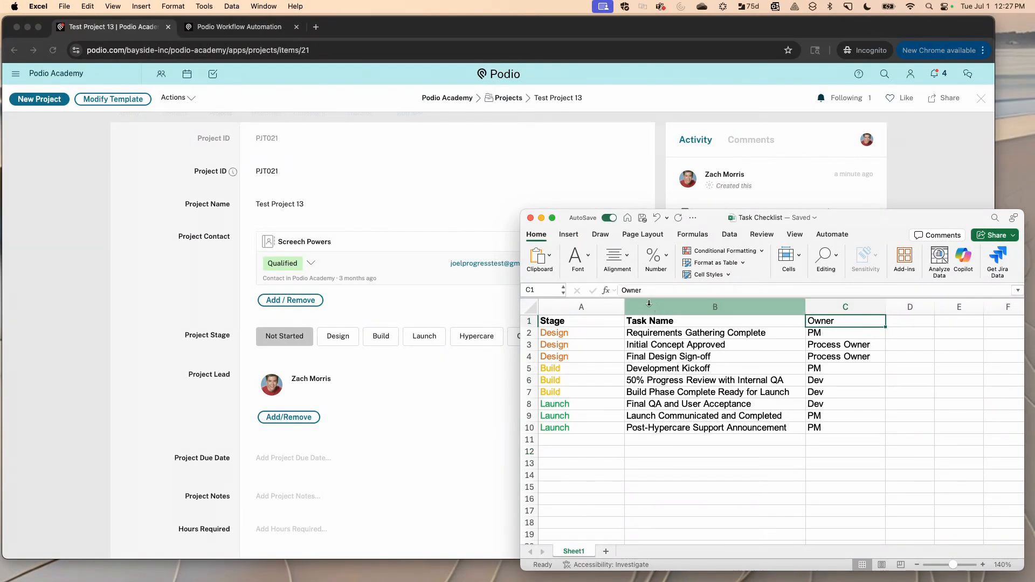
left_click(188, 341)
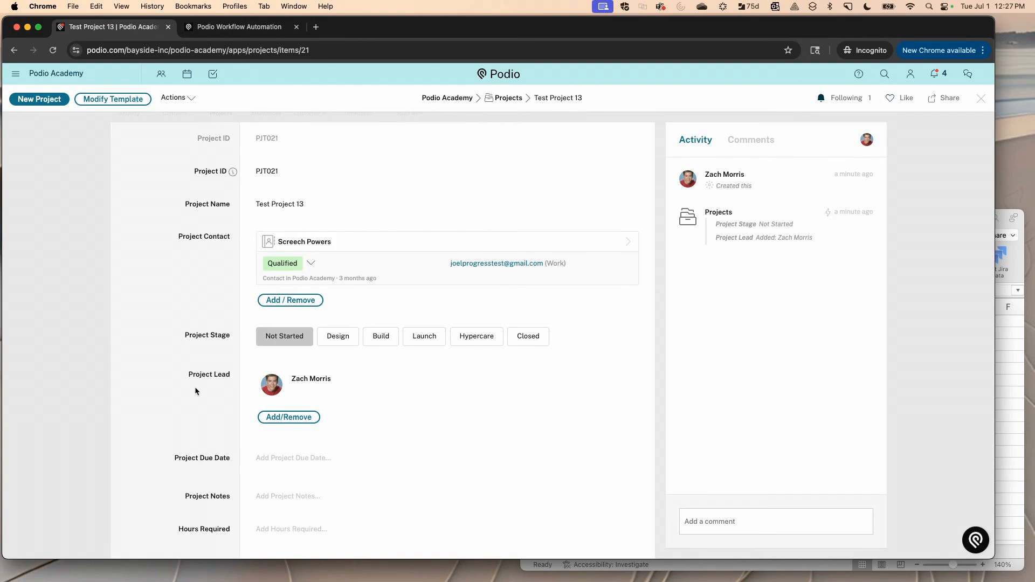
scroll(196, 391, "down", 1)
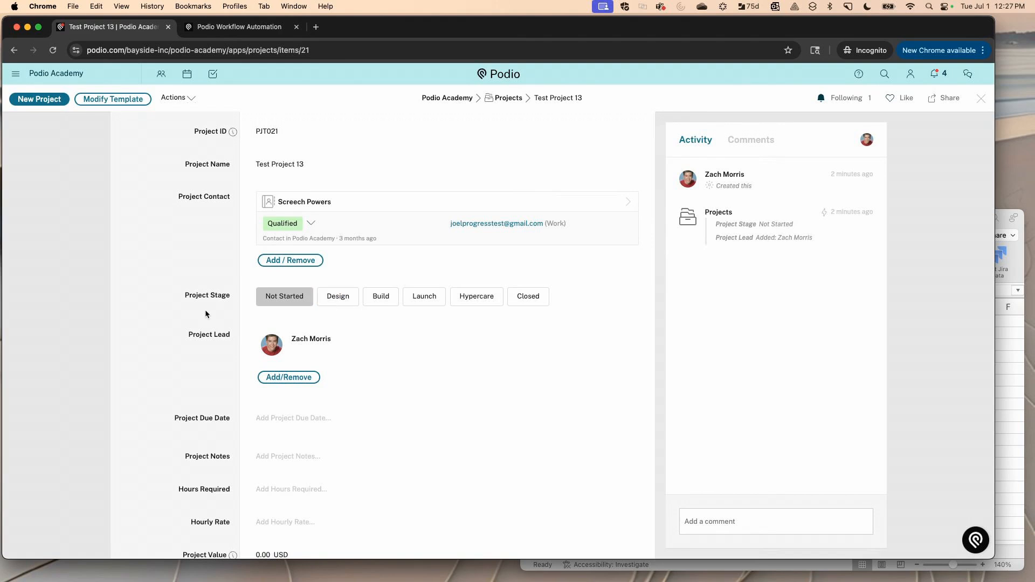
scroll(205, 312, "down", 1)
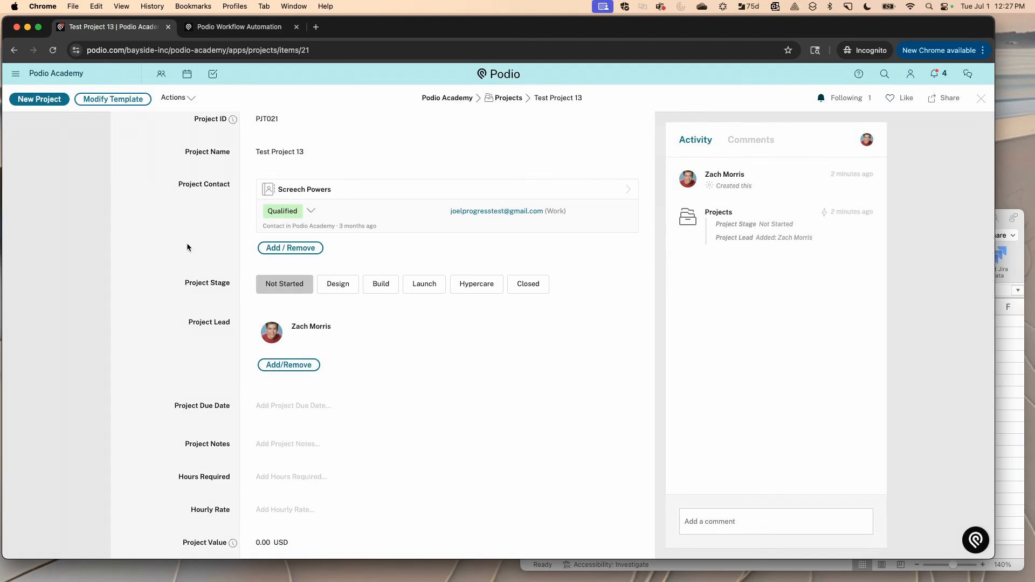
left_click(1002, 331)
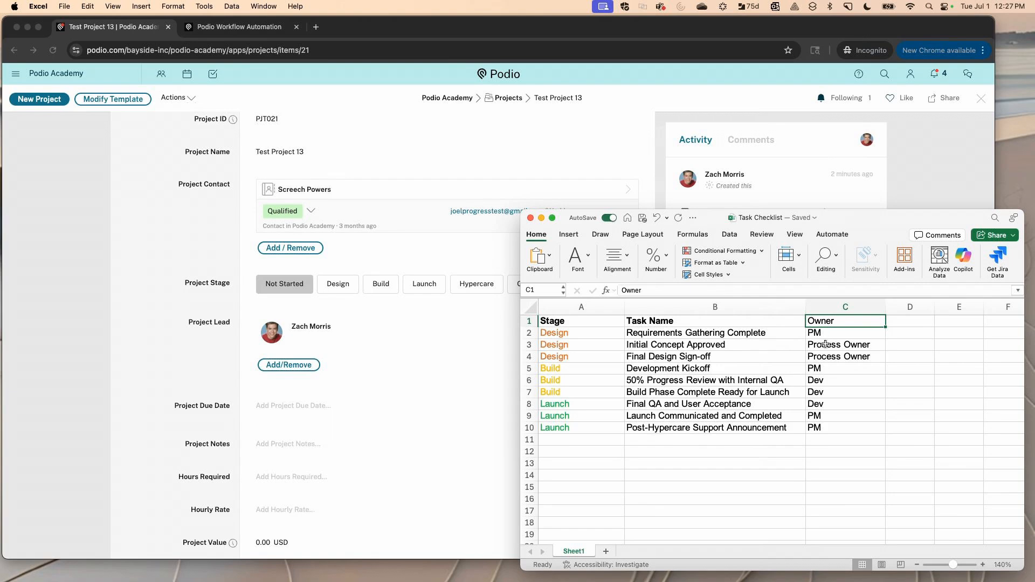
left_click(193, 336)
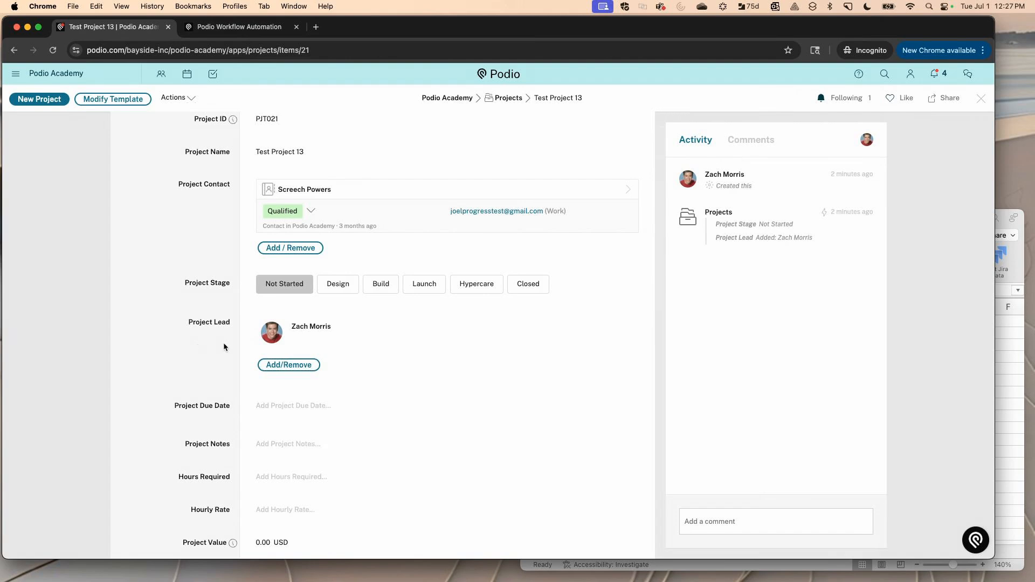
left_click(998, 374)
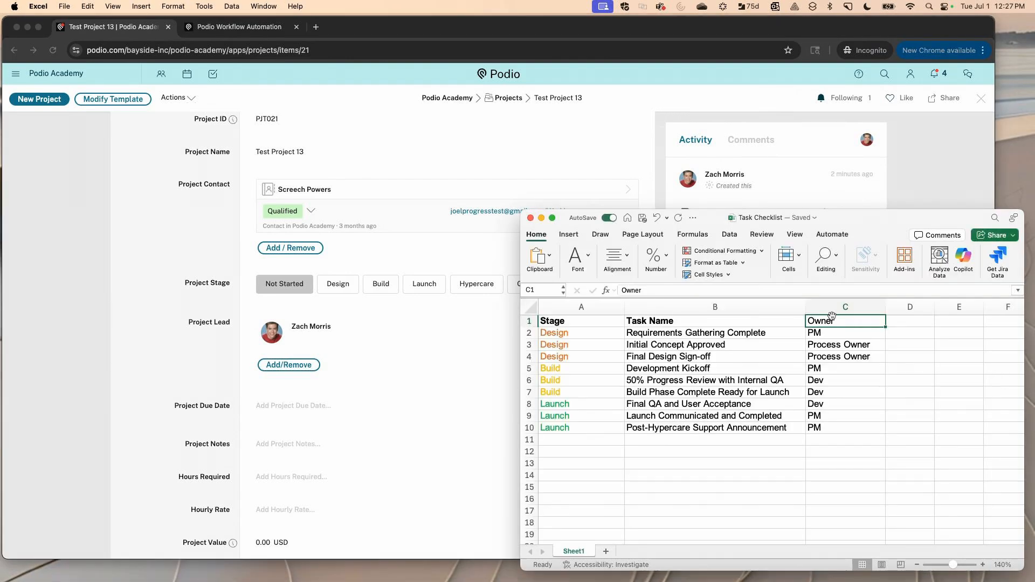
left_click(161, 338)
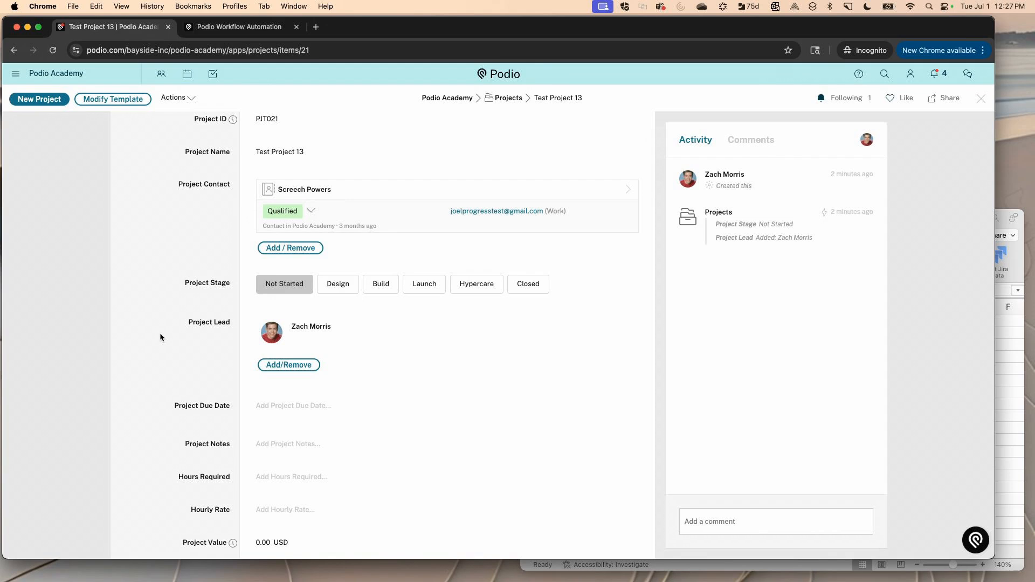
Step: Switch to Podio Workflow Automation and create a new flow for the Projects app, triggered by Item Updated
left_click(237, 28)
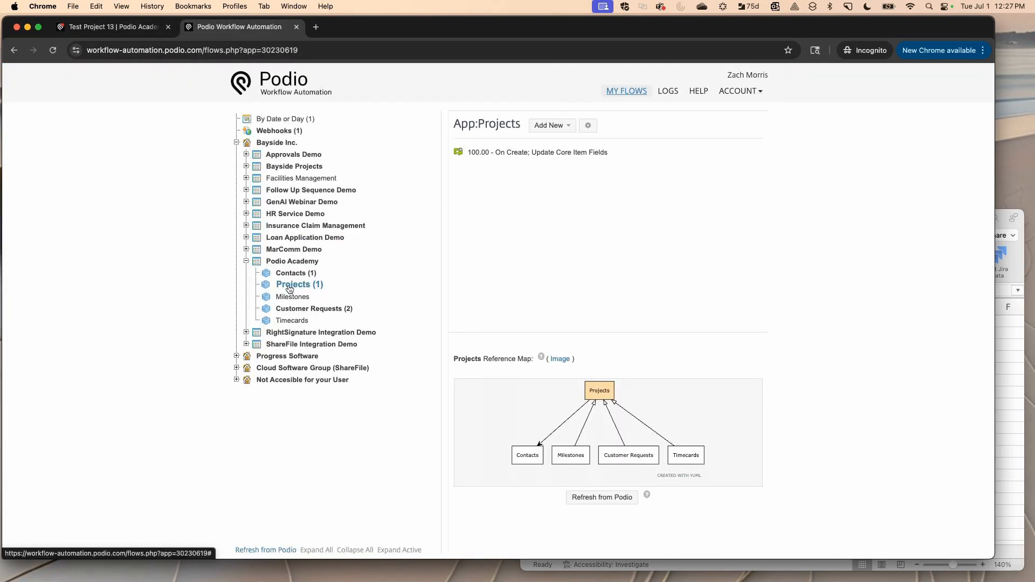
left_click(550, 125)
left_click(548, 151)
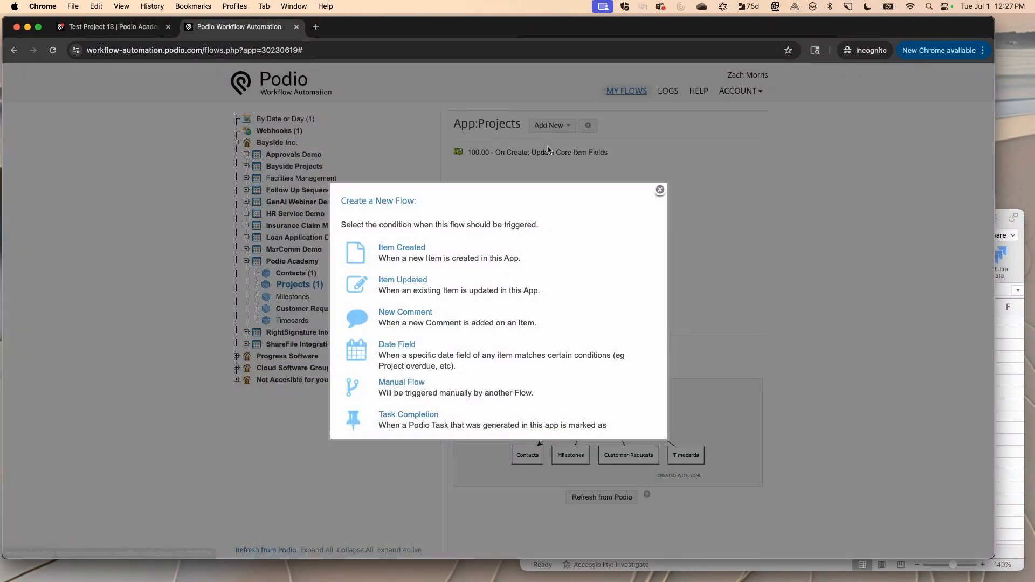
left_click(416, 283)
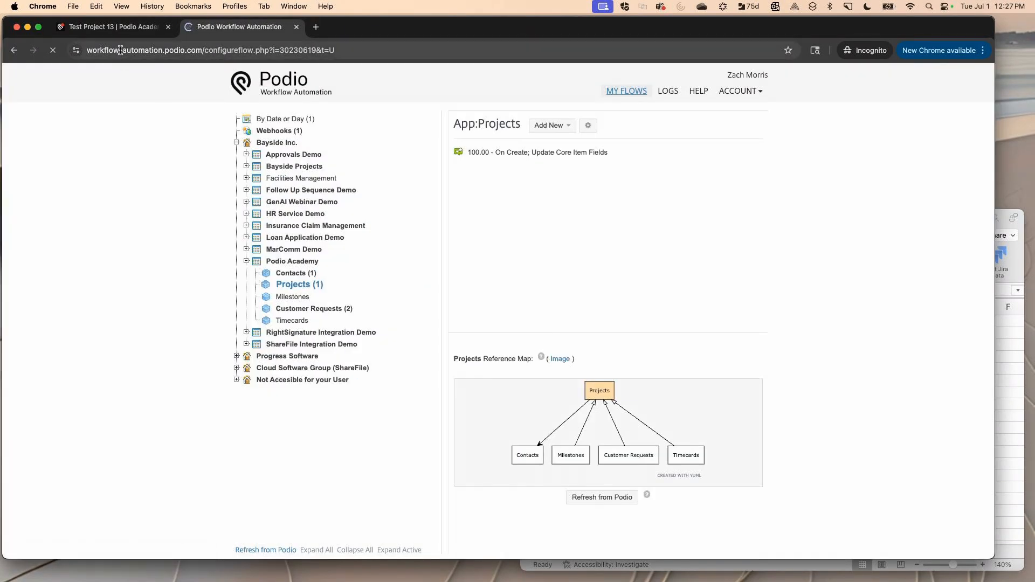
Step: Review the Test Project 13 fields and the task checklist again, and return to the new flow's configuration
left_click(122, 29)
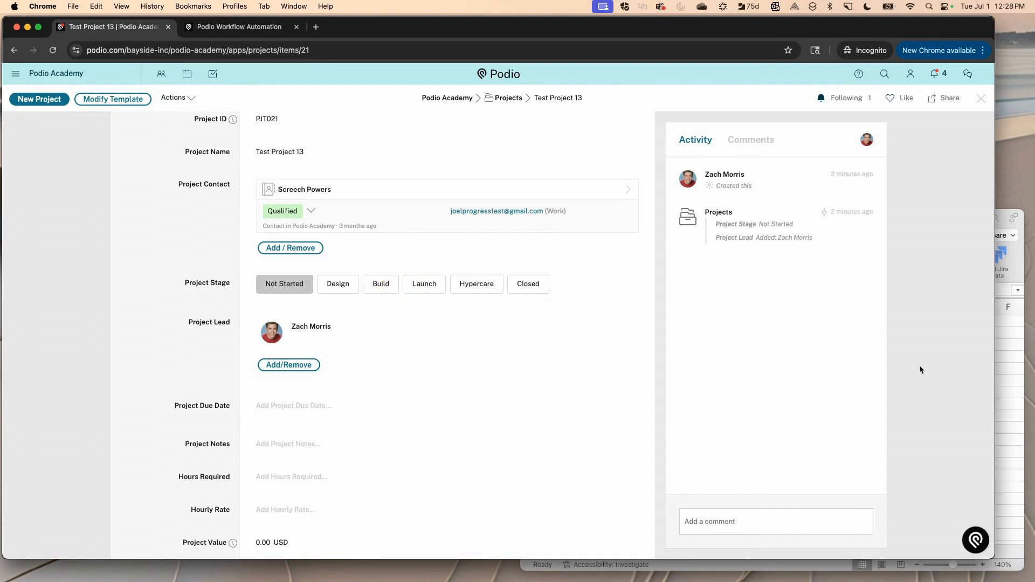
left_click(1004, 371)
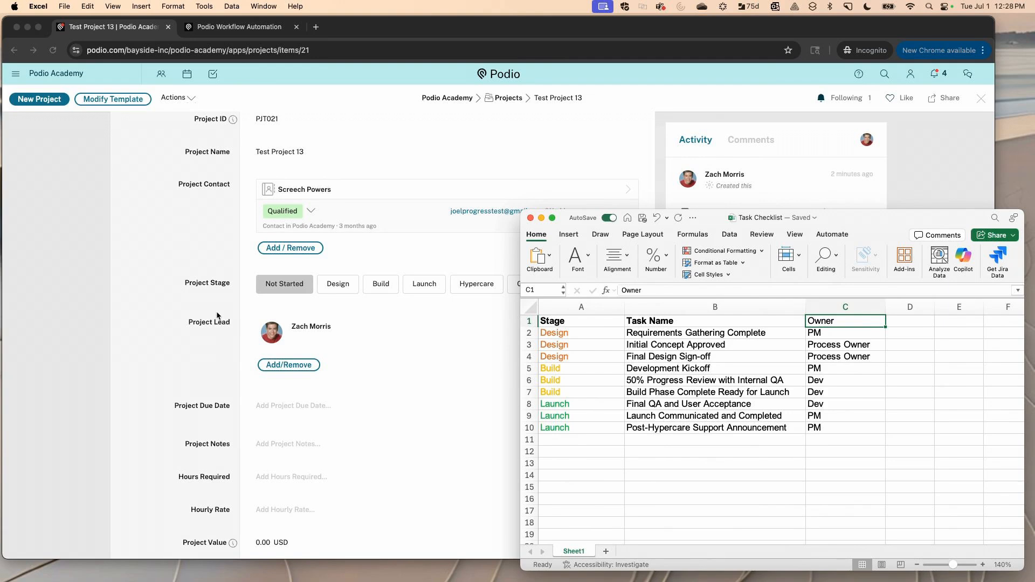
left_click(202, 299)
left_click(241, 27)
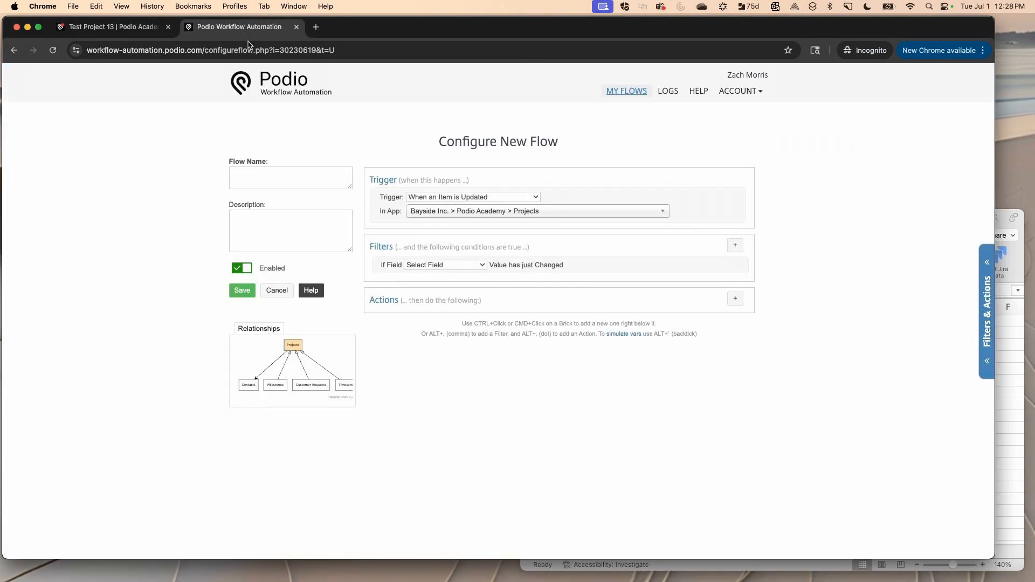
Step: Name the flow "200.00: Stage = Design; Create Design Tasks", checking the stage name on the Test Project 13 item
left_click(293, 177)
type("200.00")
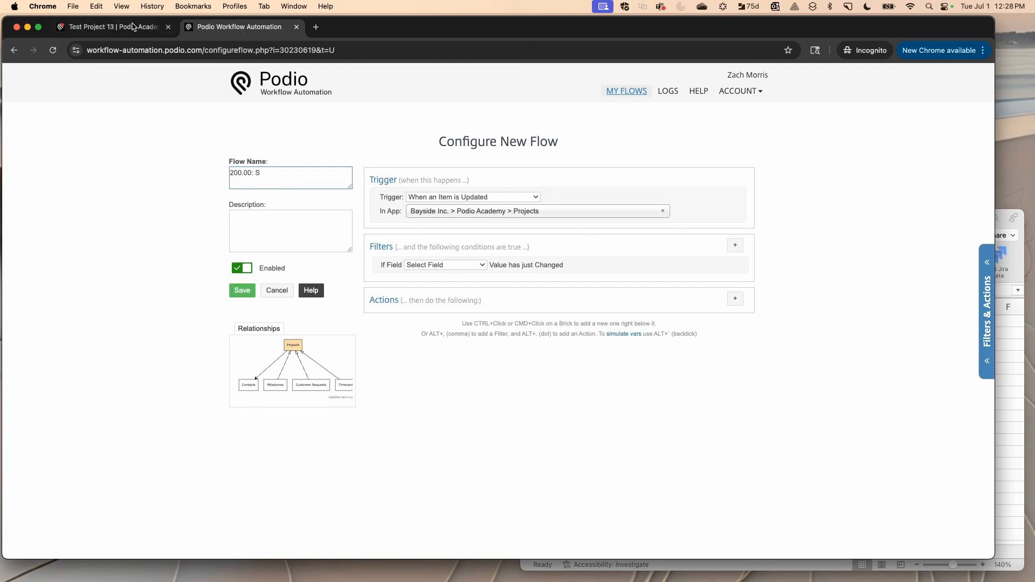
left_click(113, 27)
left_click(233, 29)
type("Stage = Design; Create Design Tasks")
Step: Filter the flow to run when Project Stage has just changed and its value is equal to Design
left_click(466, 264)
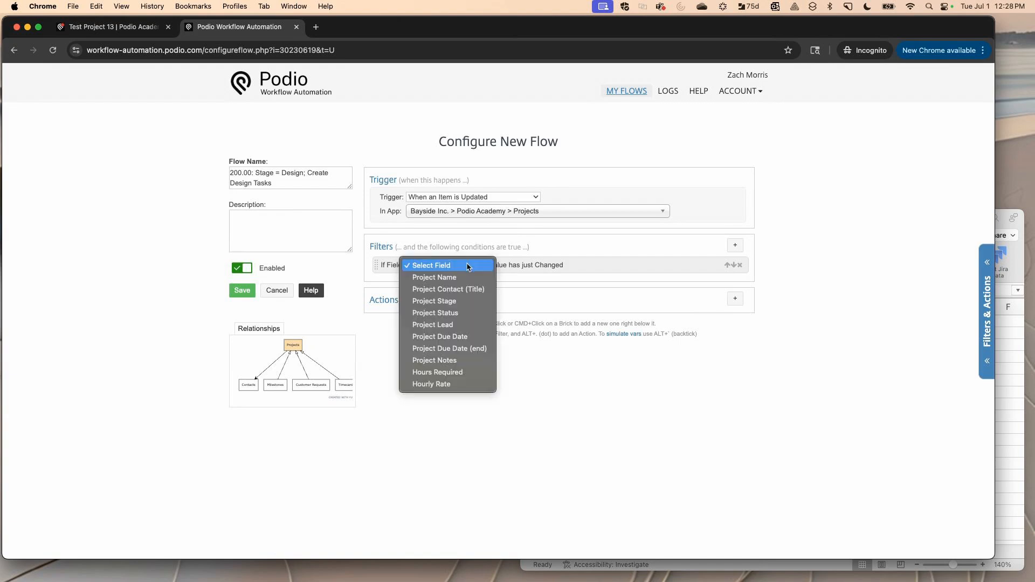
left_click(436, 301)
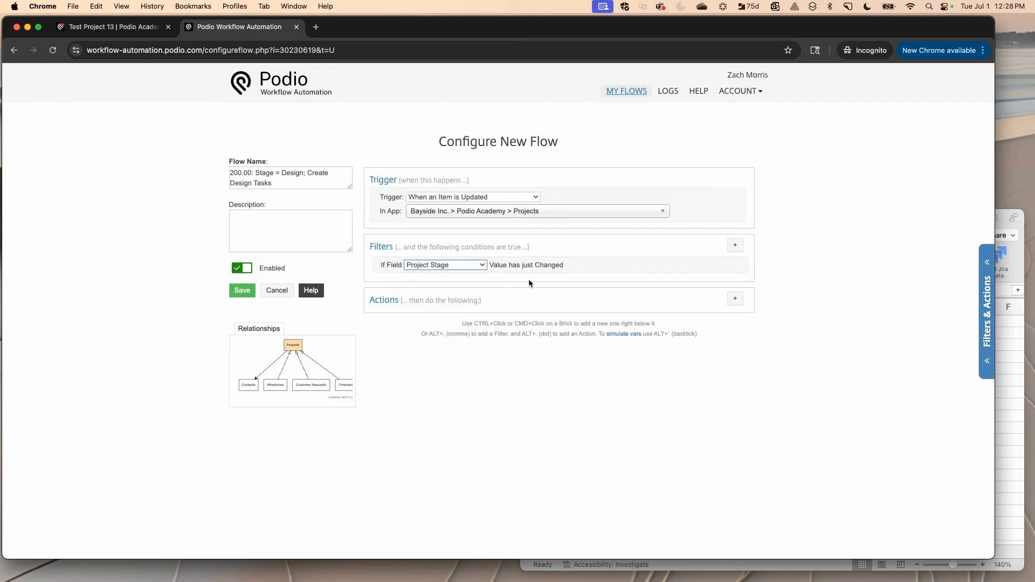
left_click(577, 266, "super")
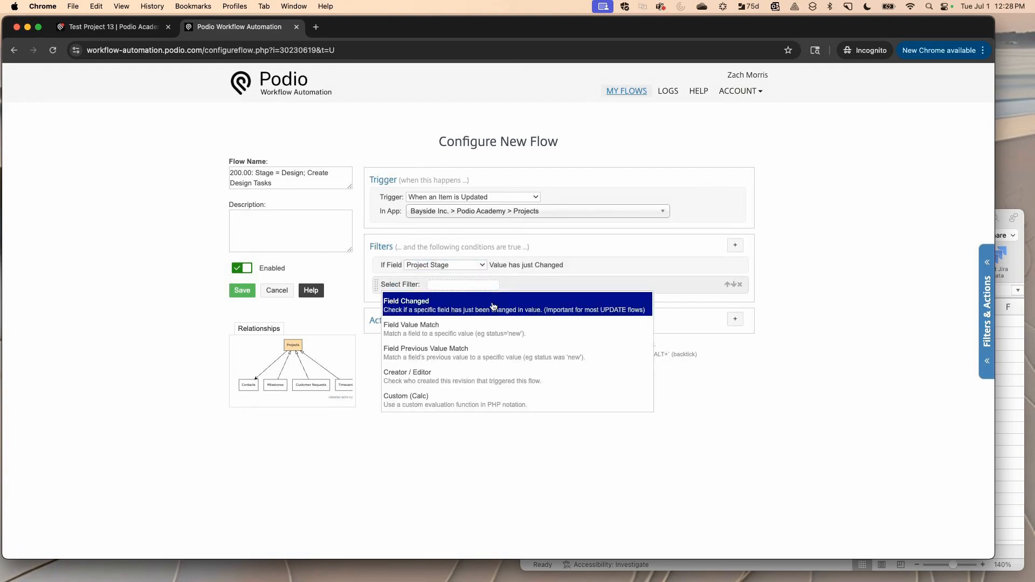
left_click(469, 328)
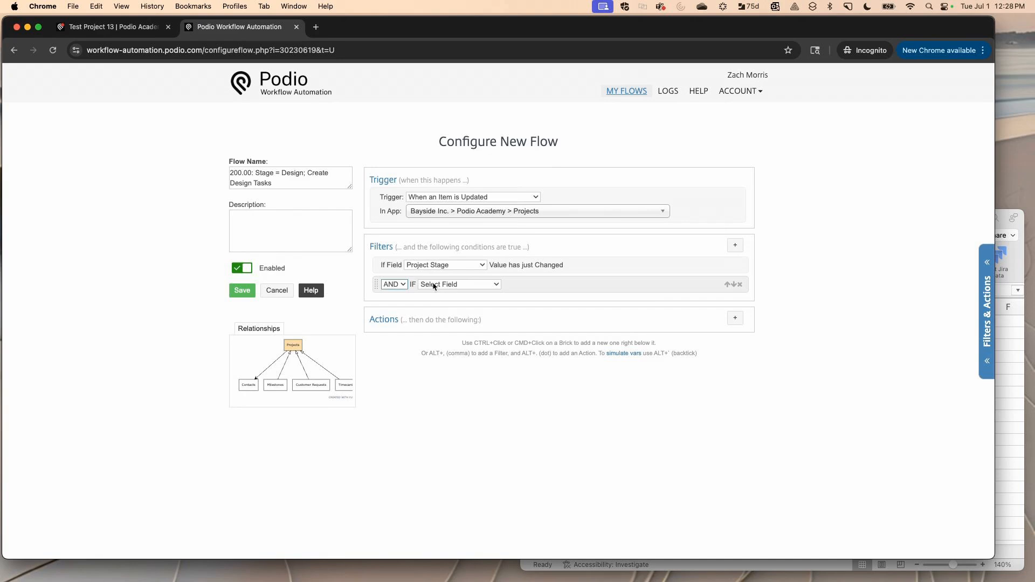
left_click(447, 288)
left_click(448, 332)
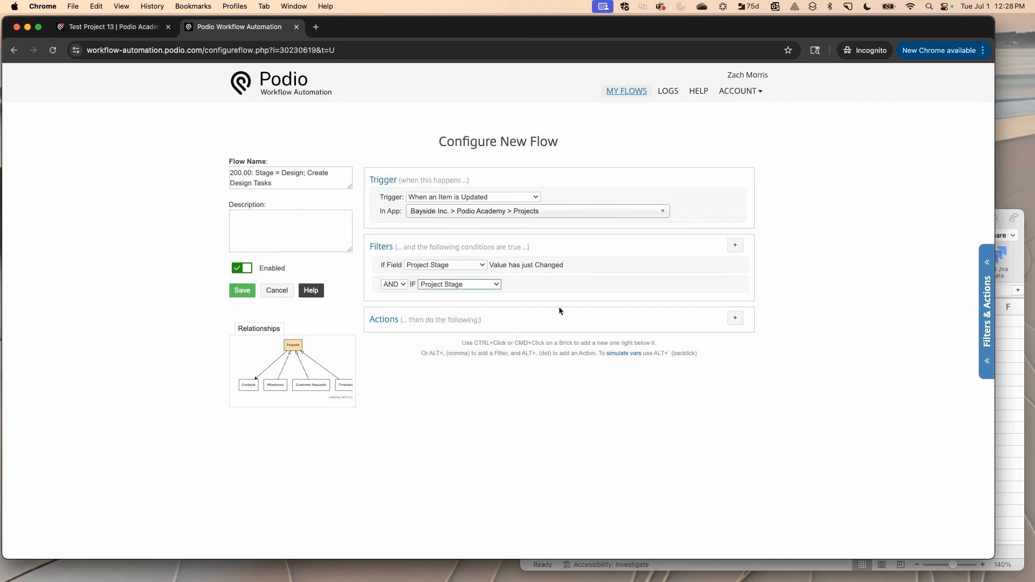
left_click(581, 284)
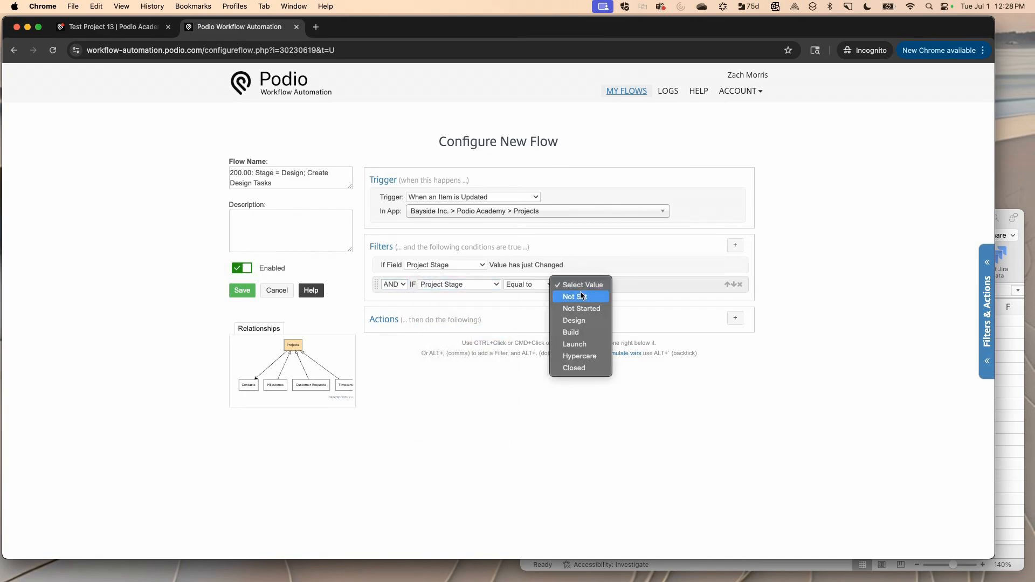
left_click(580, 322)
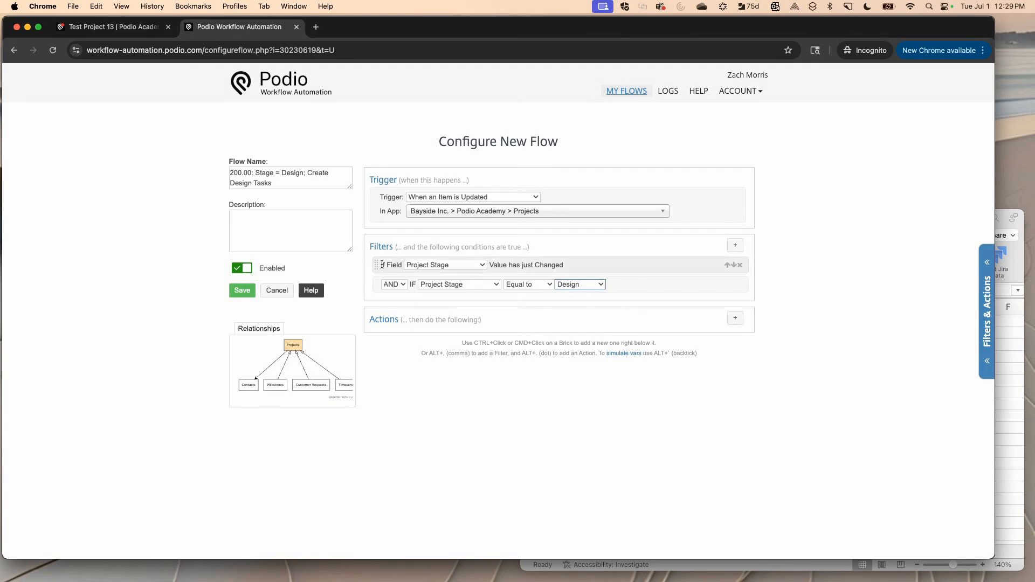
Step: Check the stages on Test Project 13, and add a Field Previous Value Match filter requiring Project Stage before equal to Not Started
left_click(125, 34)
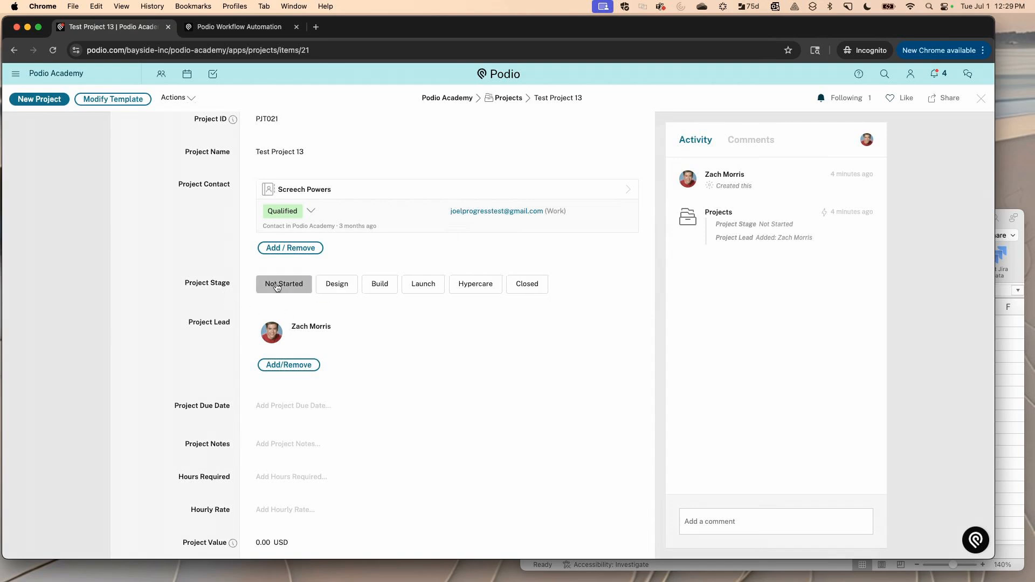
left_click(218, 29)
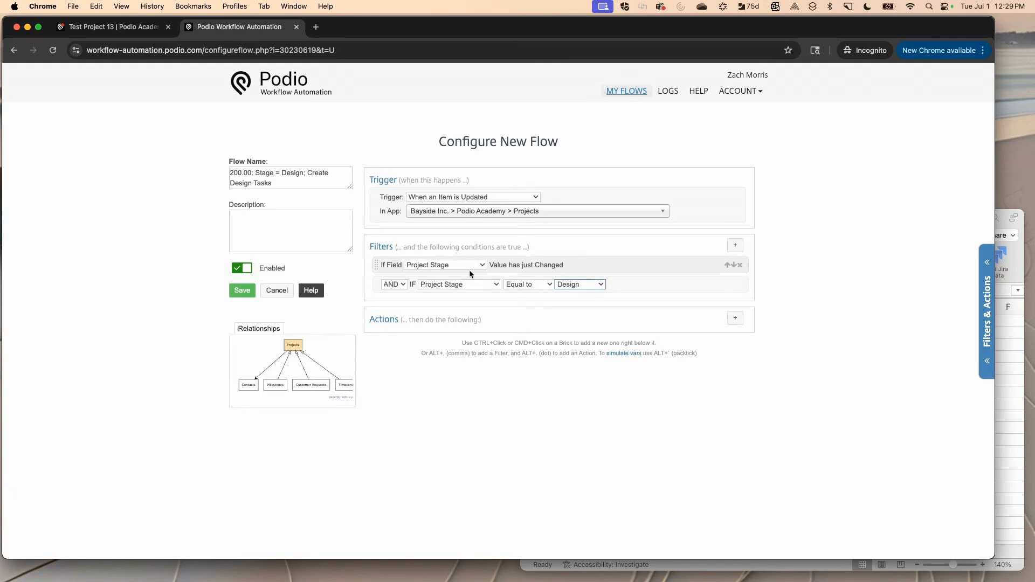
left_click(623, 286, "super")
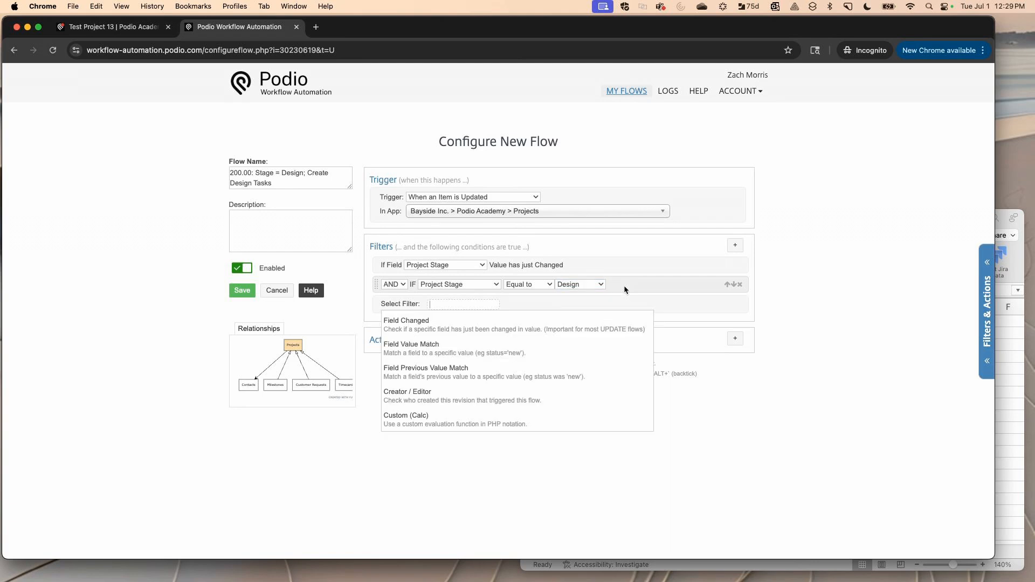
left_click(506, 372)
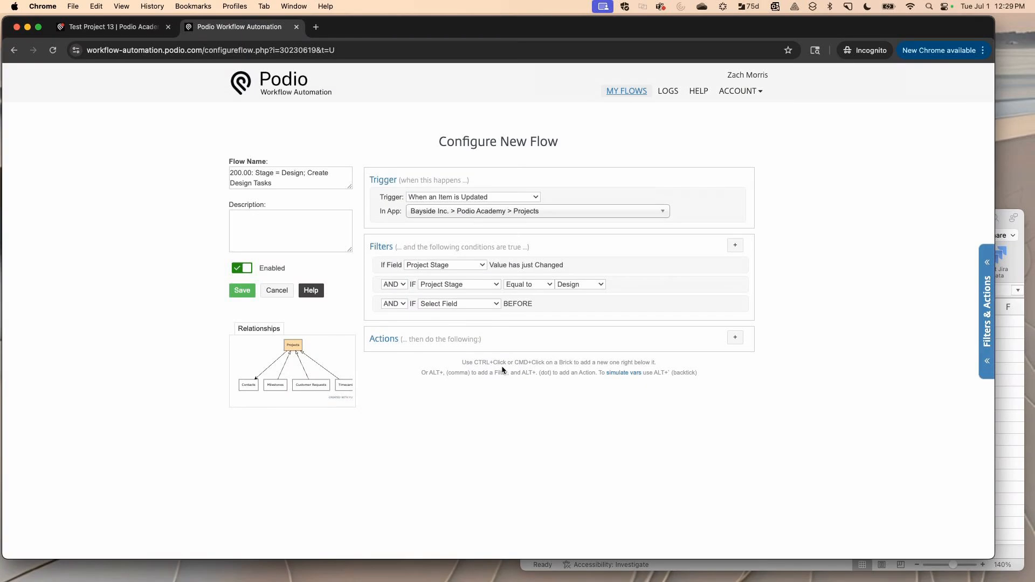
left_click(477, 304)
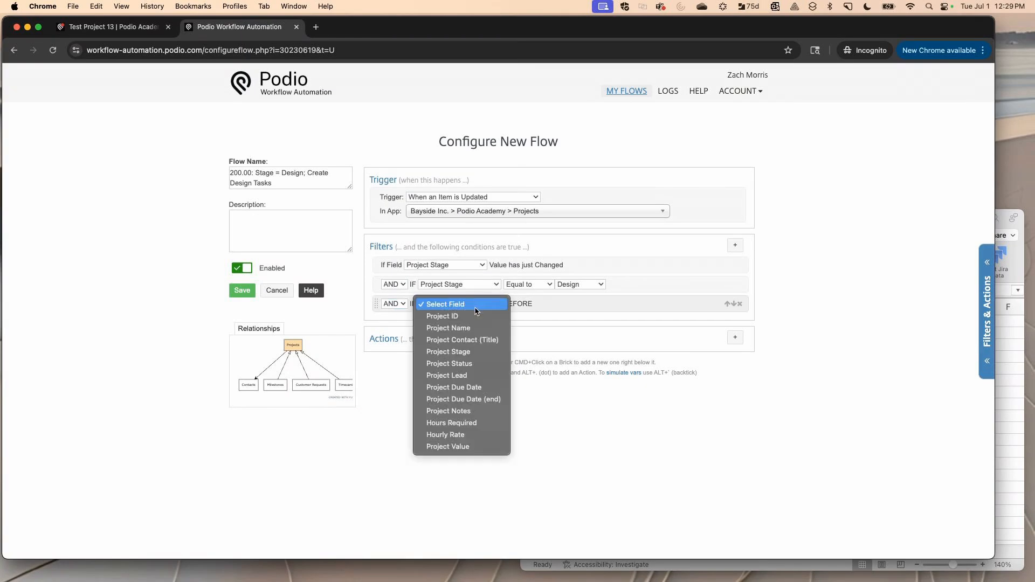
left_click(465, 353)
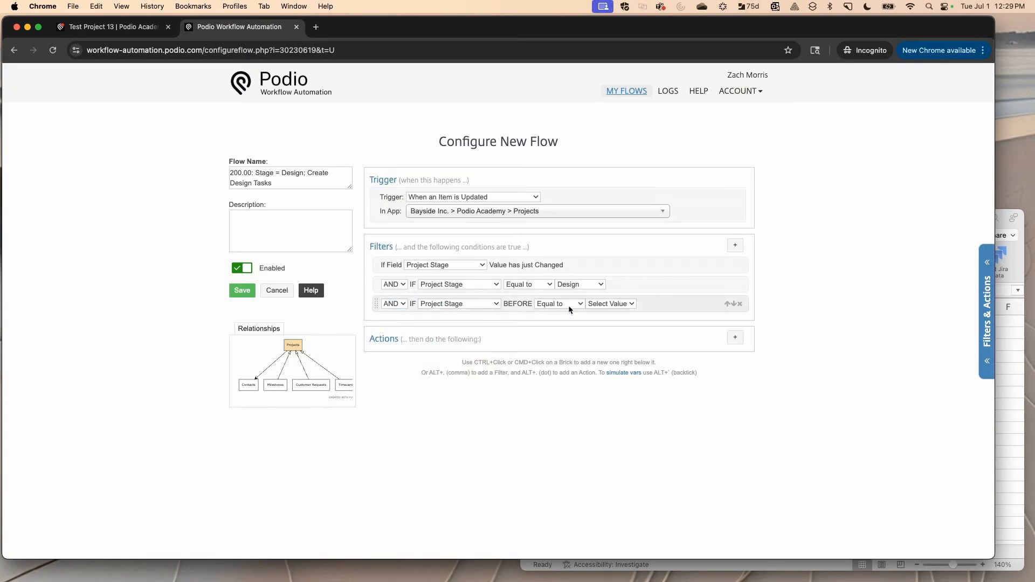
left_click(596, 306)
left_click(597, 328)
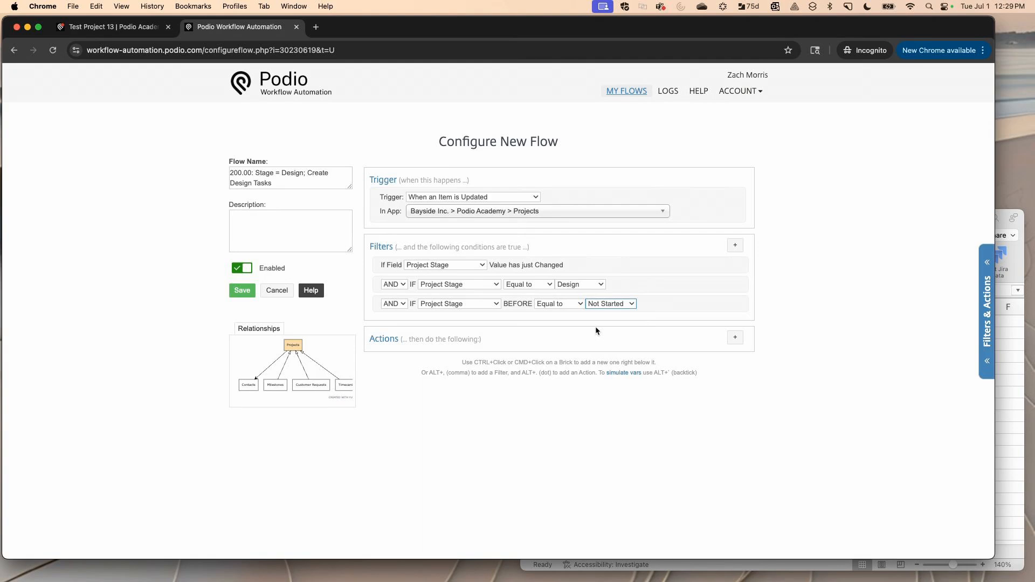
Step: Review the Project Stage options on Test Project 13 and the three Design task names in the Excel checklist, and return to the flow
left_click(112, 27)
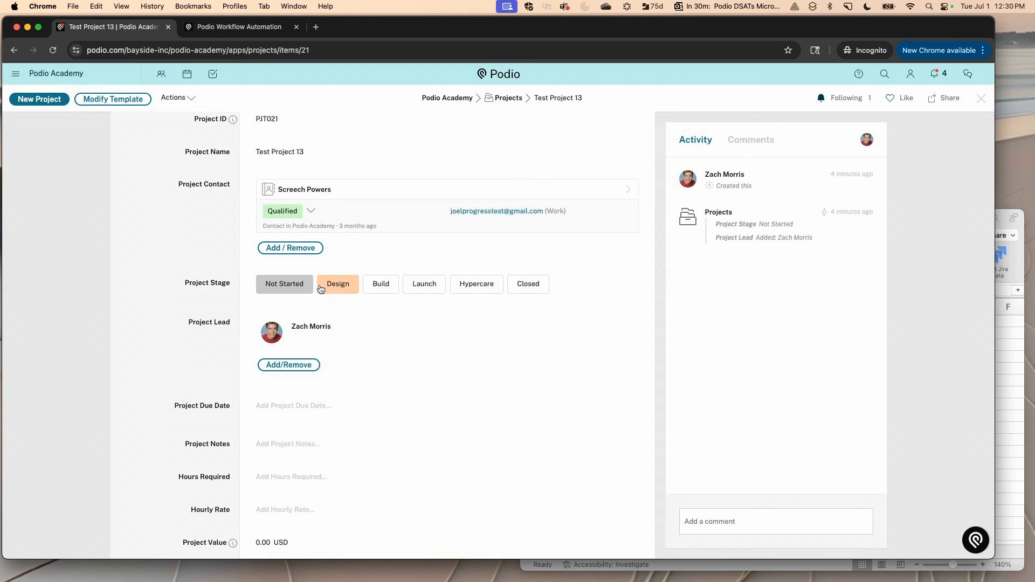
left_click(233, 28)
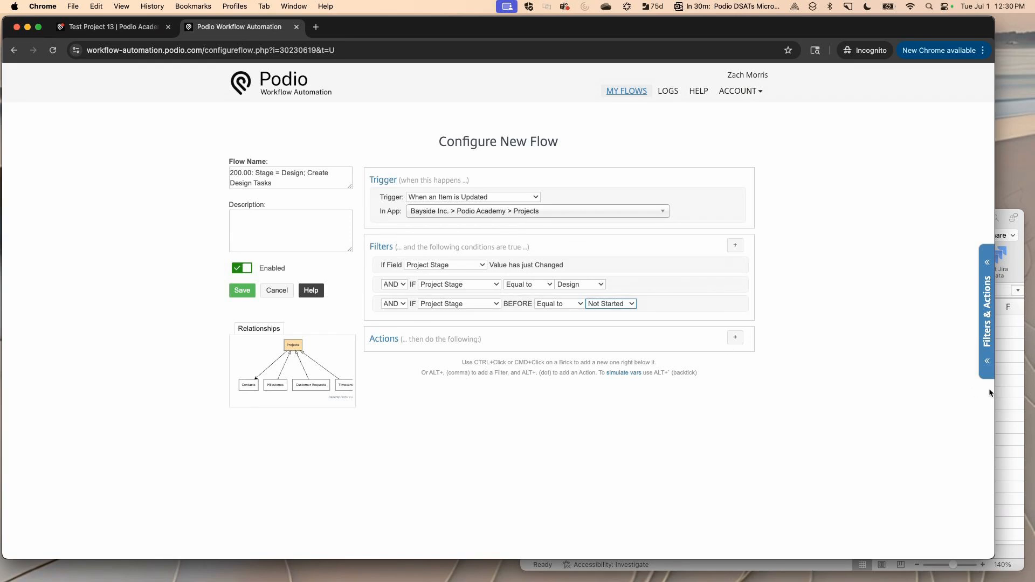
left_click(1003, 391)
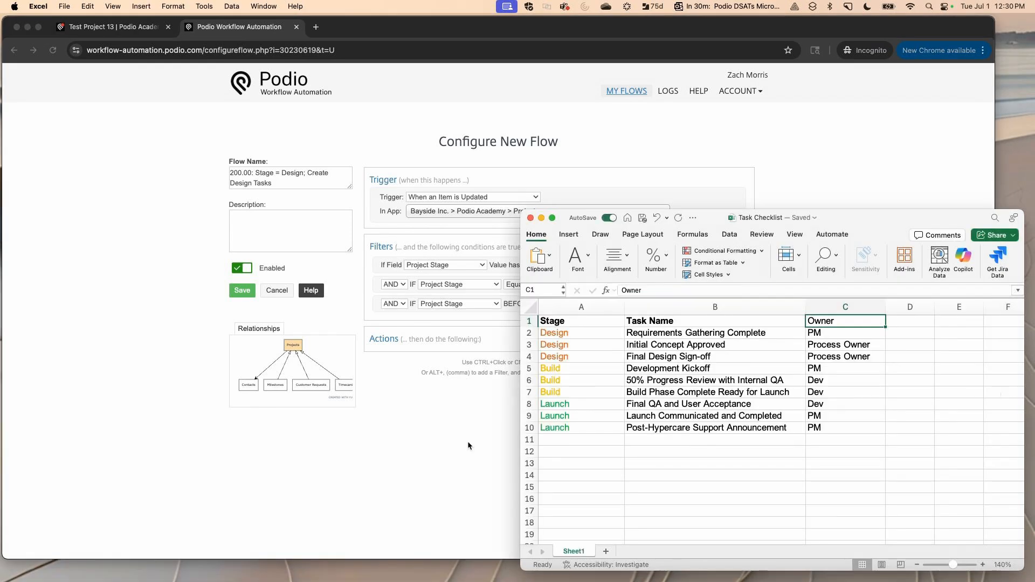
left_click_drag(682, 332, 685, 359)
left_click(438, 434)
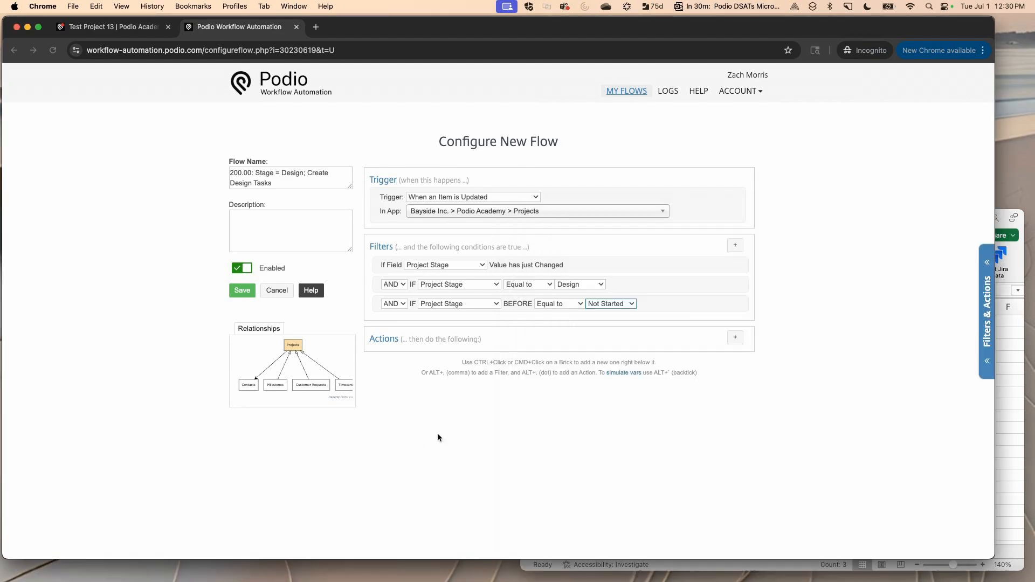
Step: Add an Assign Task action to the flow
left_click(734, 338)
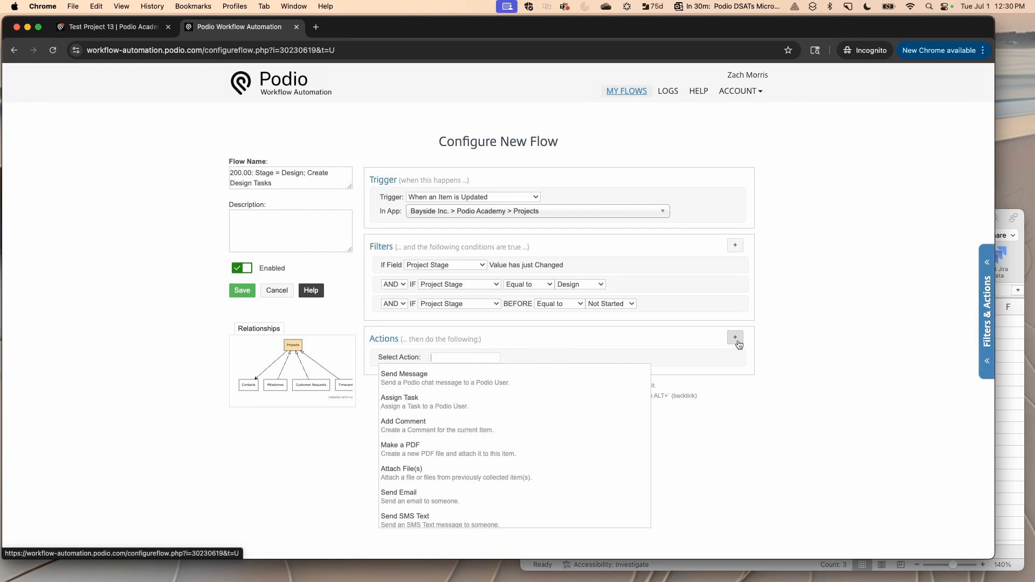
type("ass")
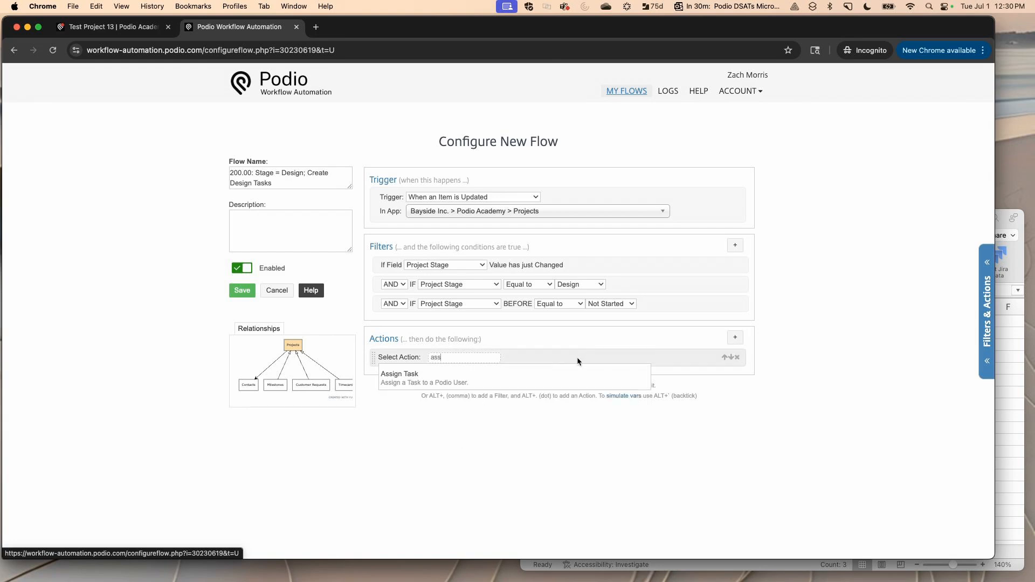
left_click(532, 378)
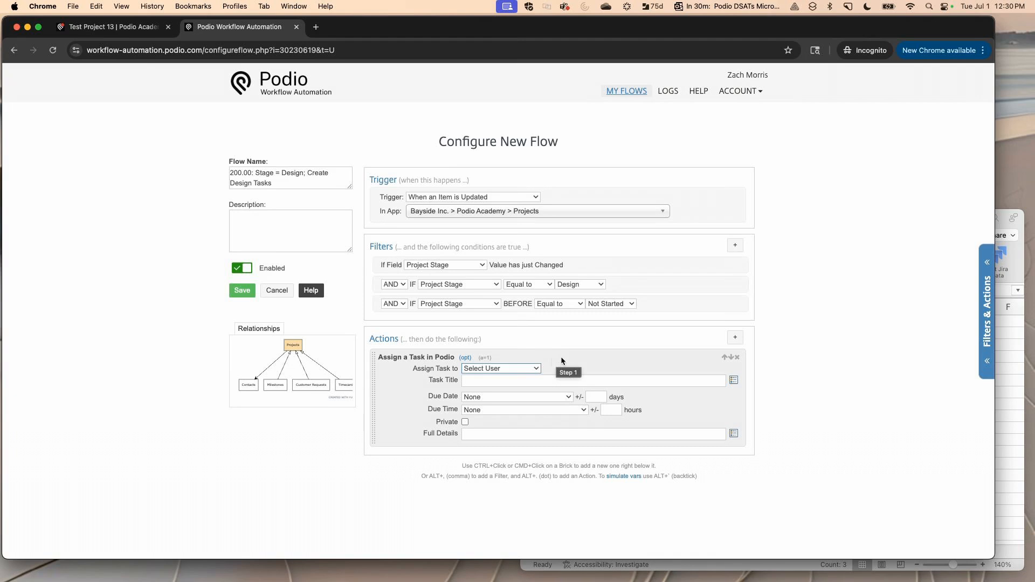
Step: Add two more Assign Task actions below the first one, one for each remaining Design task
key("alt+period")
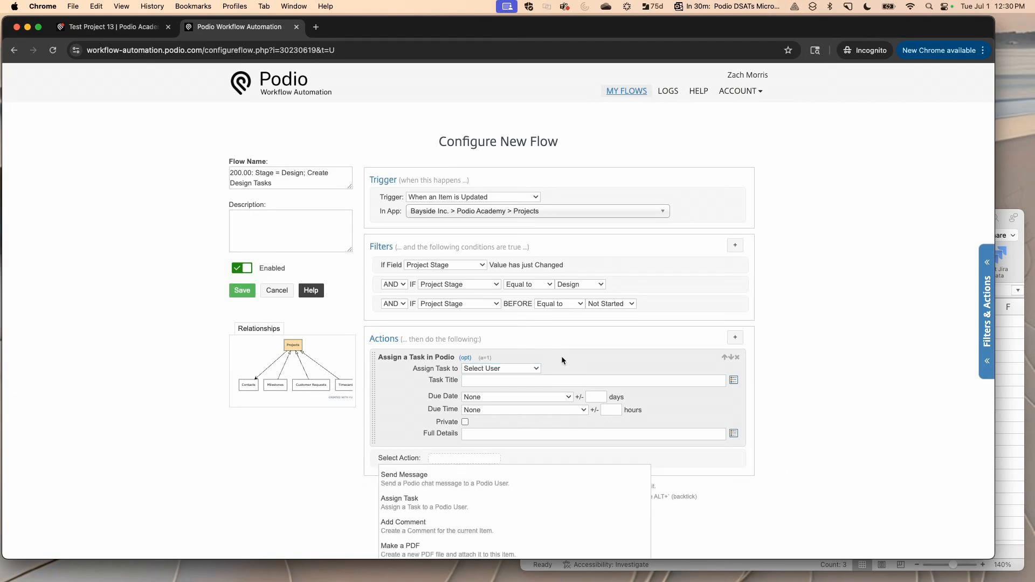
key("alt+period")
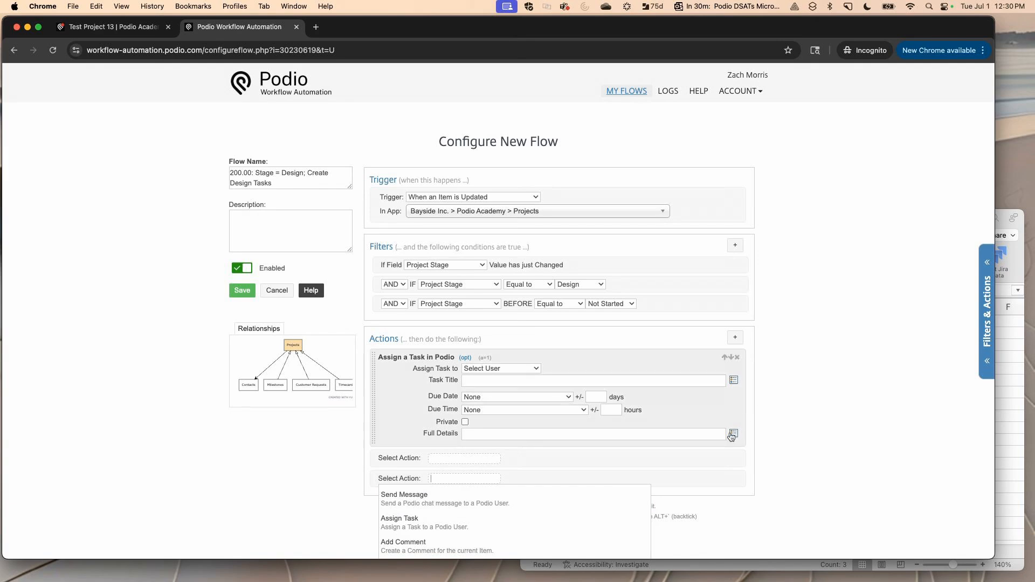
left_click(458, 457)
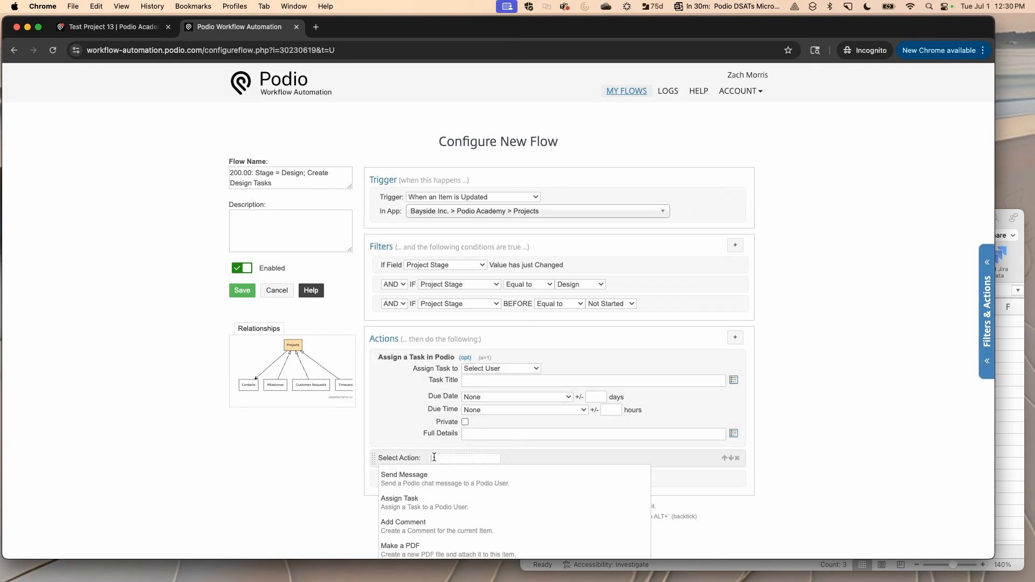
type("as")
left_click(429, 485)
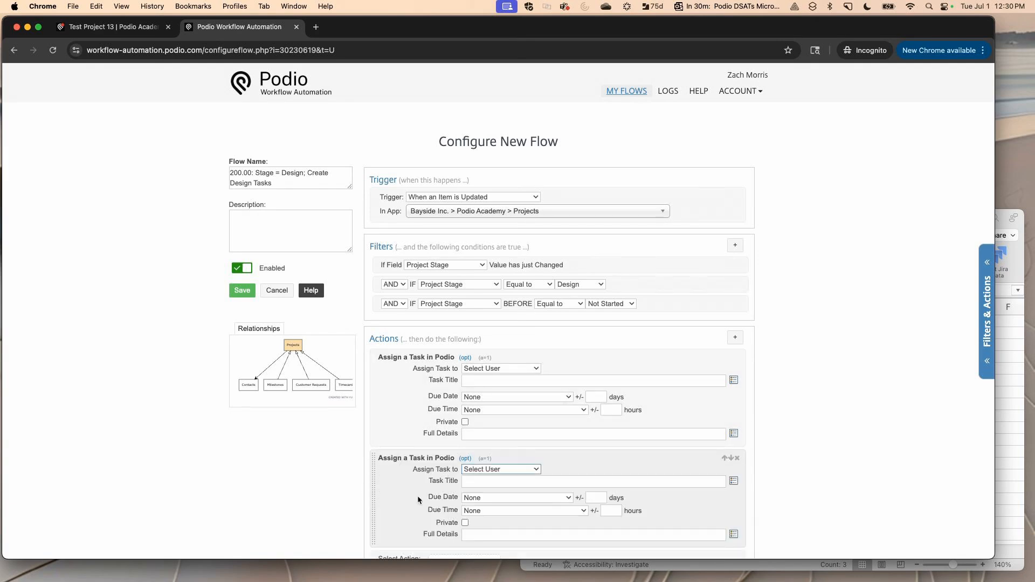
scroll(417, 496, "down", 2)
left_click(455, 485)
type("ass")
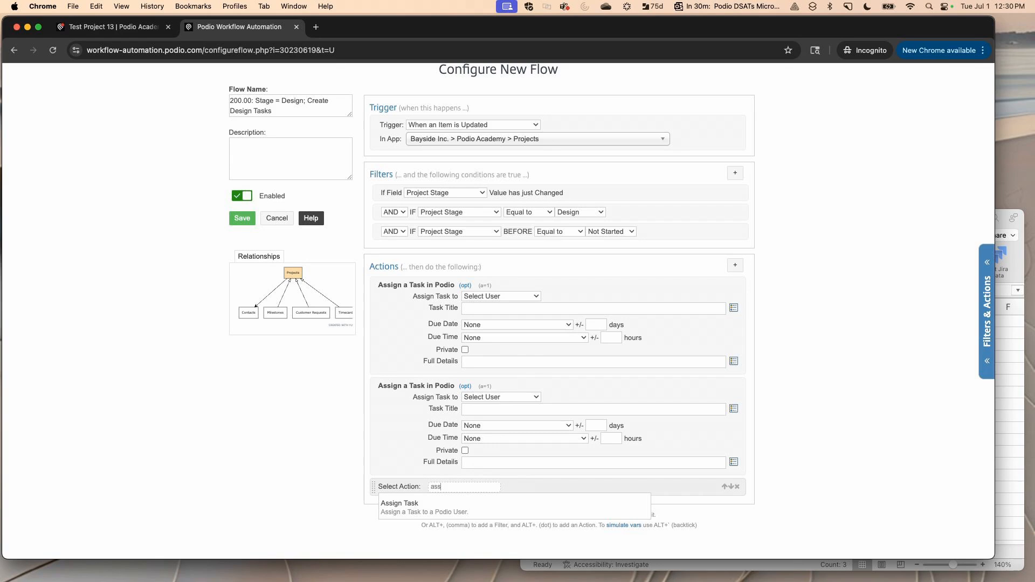
left_click(432, 505)
Step: Assign all three tasks to (Project) Project Lead
scroll(287, 435, "down", 2)
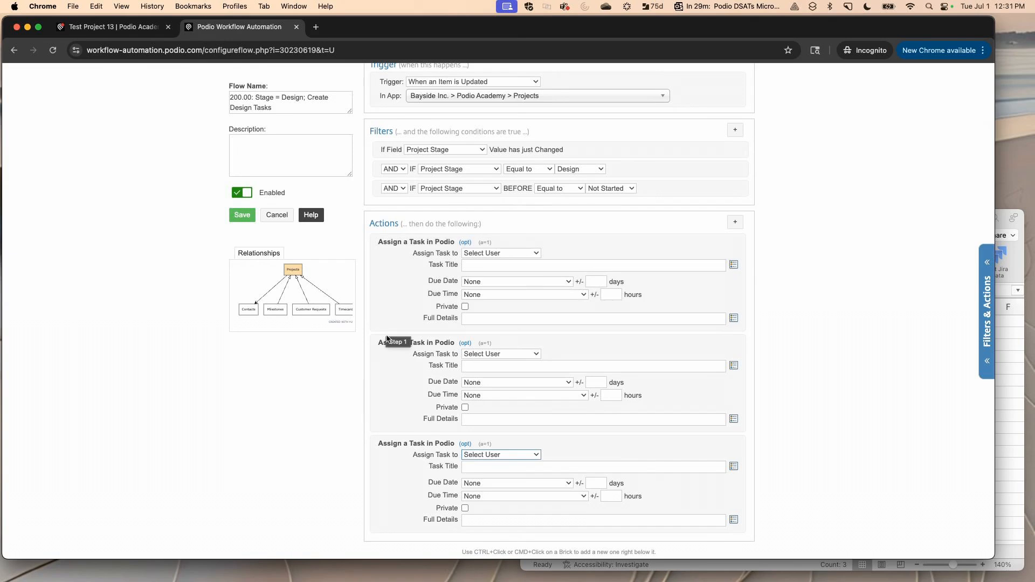
left_click(512, 255)
left_click(510, 273)
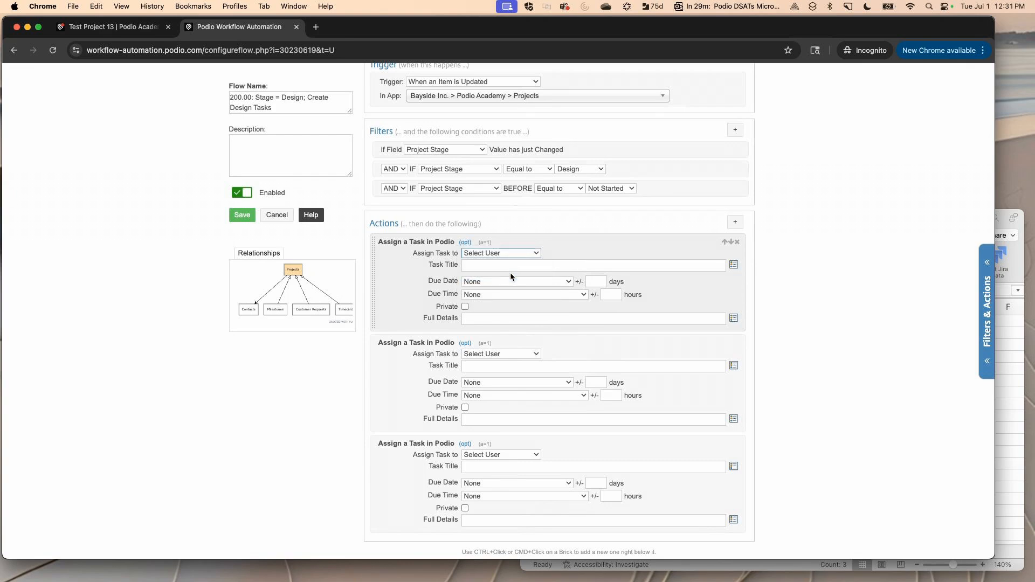
left_click(497, 354)
left_click(498, 374)
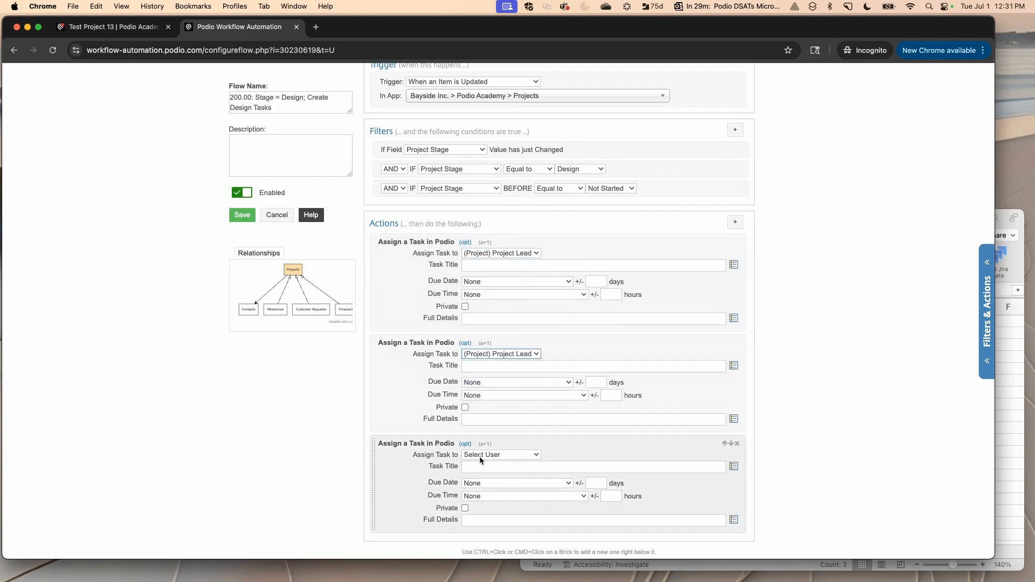
left_click(480, 458)
left_click(501, 478)
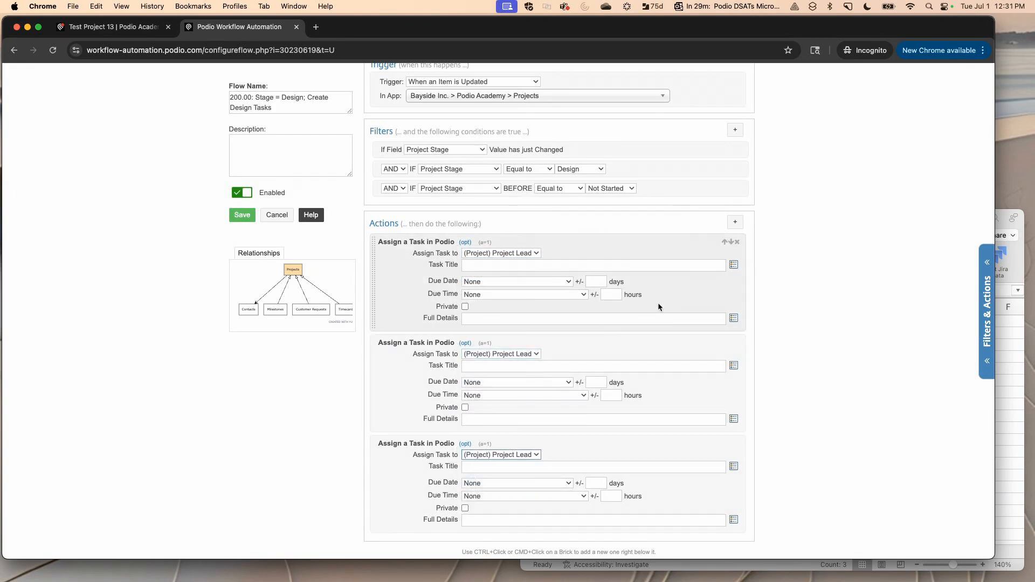
Step: Copy "Requirements Gathering Complete" from the Excel checklist into the first task's title in the flow
left_click(1002, 398)
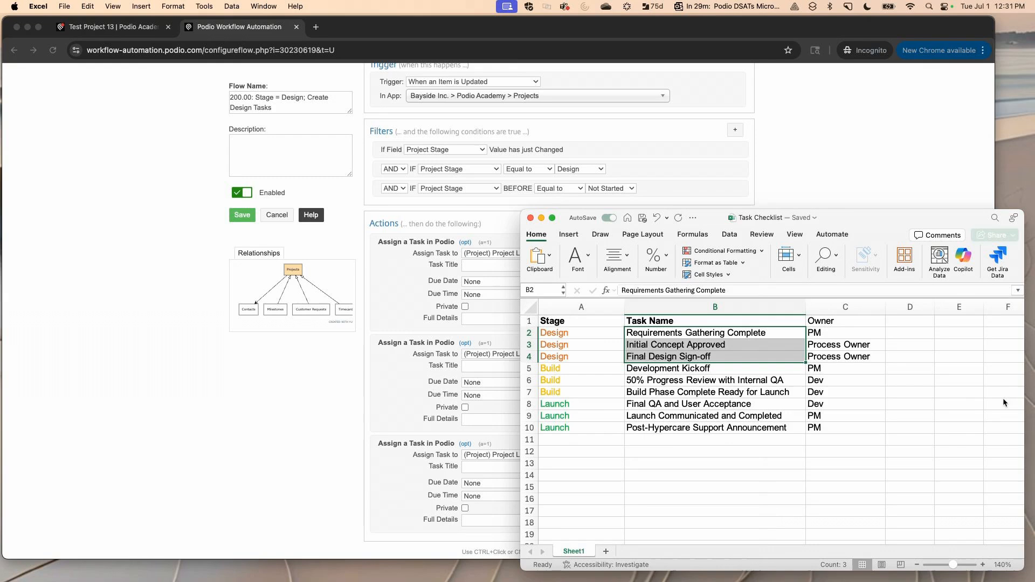
left_click(677, 333)
triple_click(649, 291)
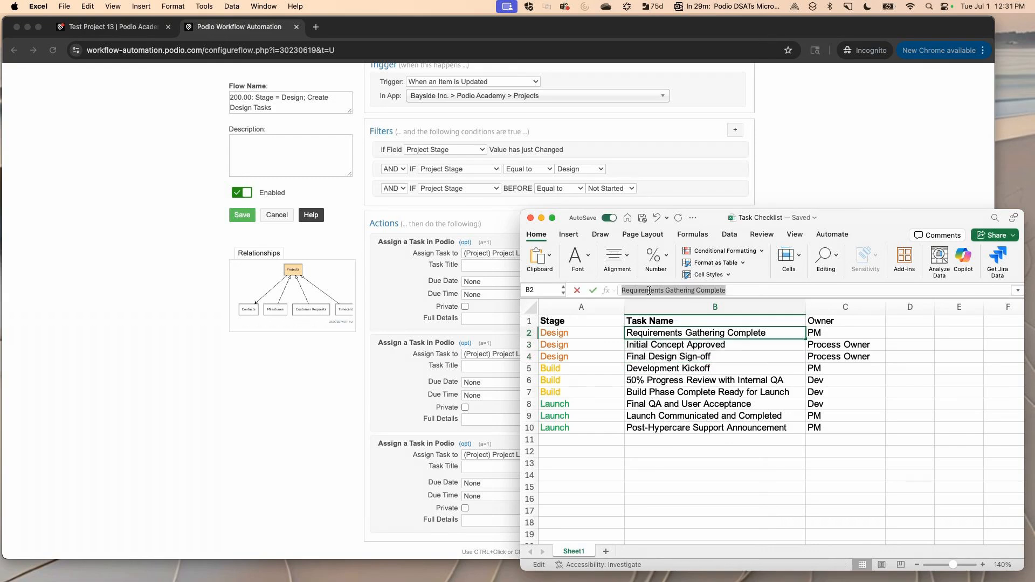
key("super+c")
left_click(507, 271)
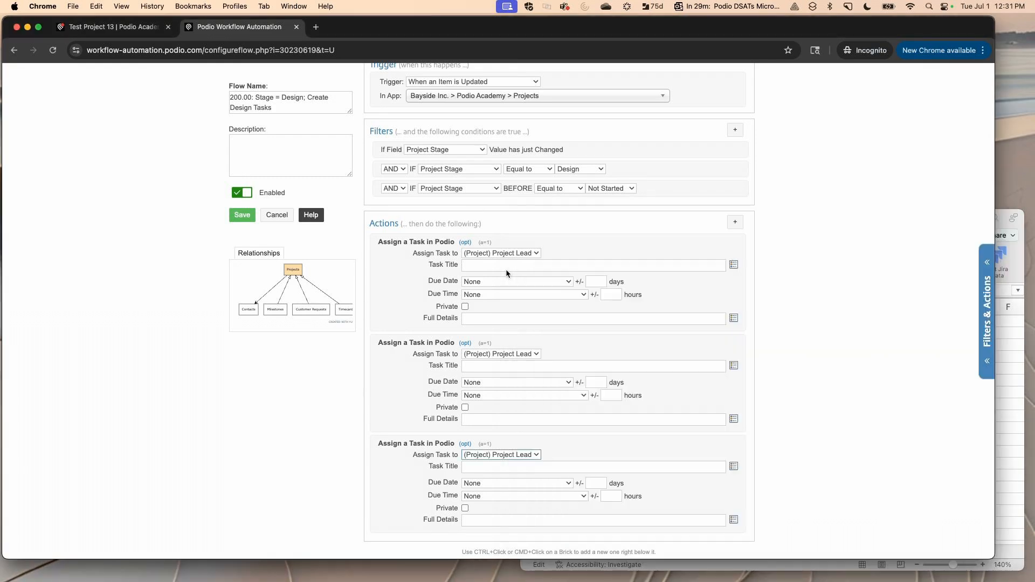
left_click(506, 267)
key("super+v")
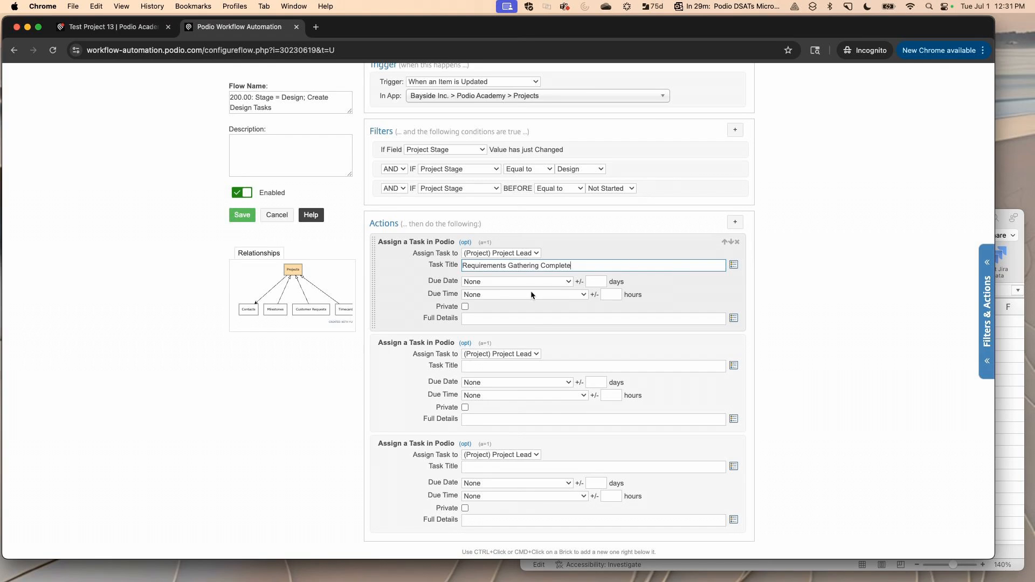
Step: Copy "Initial Concept Approved" from the Excel checklist into the second task's title in the flow
left_click(1027, 370)
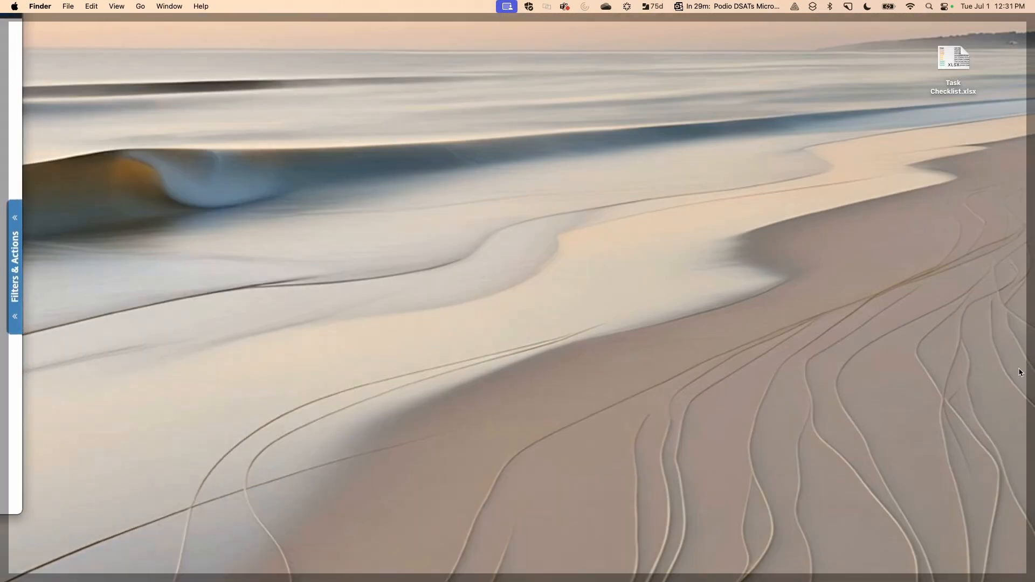
left_click(672, 371)
left_click(1004, 381)
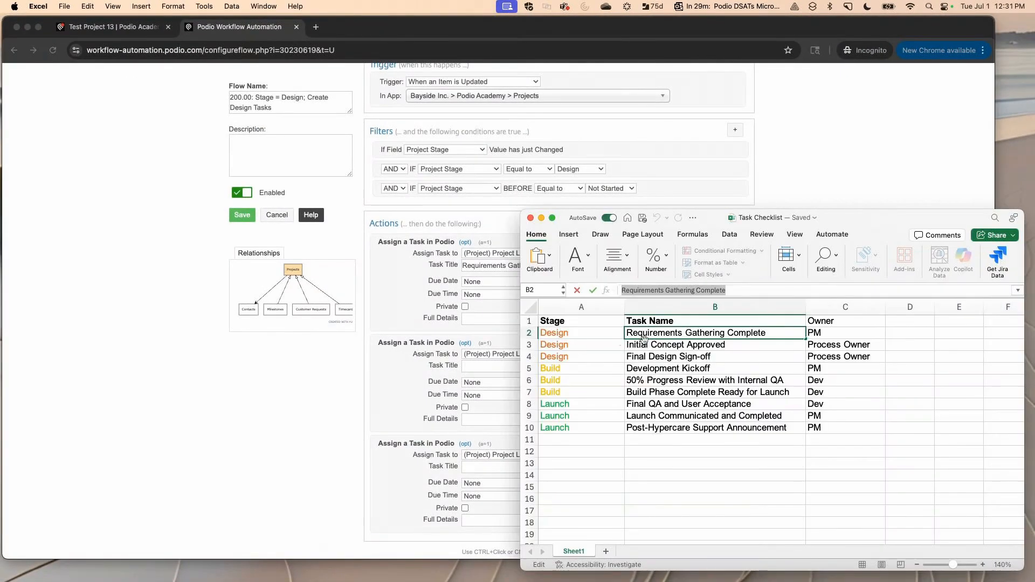
left_click(662, 345)
triple_click(650, 291)
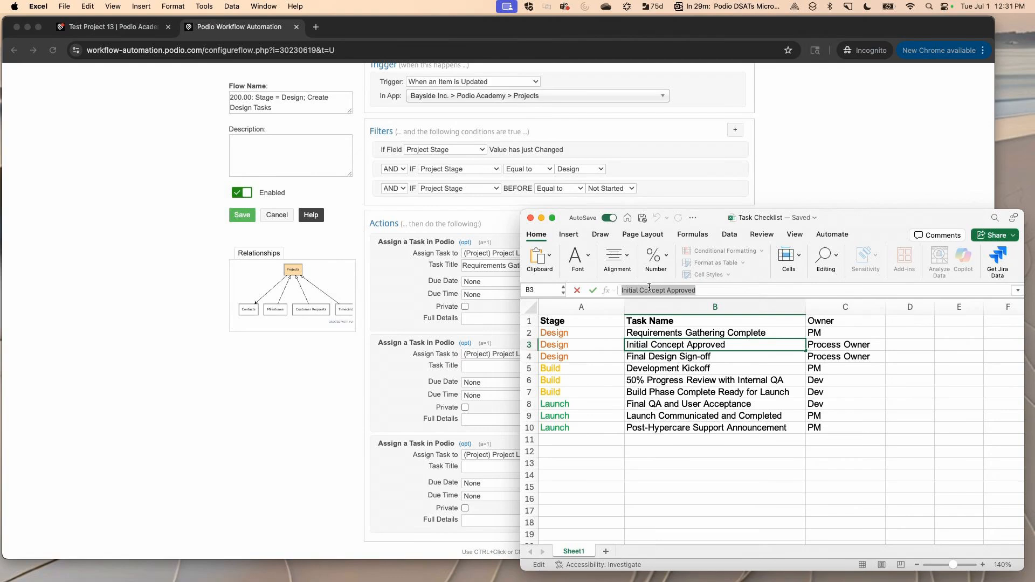
key("super+c")
left_click(472, 366)
key("super+v")
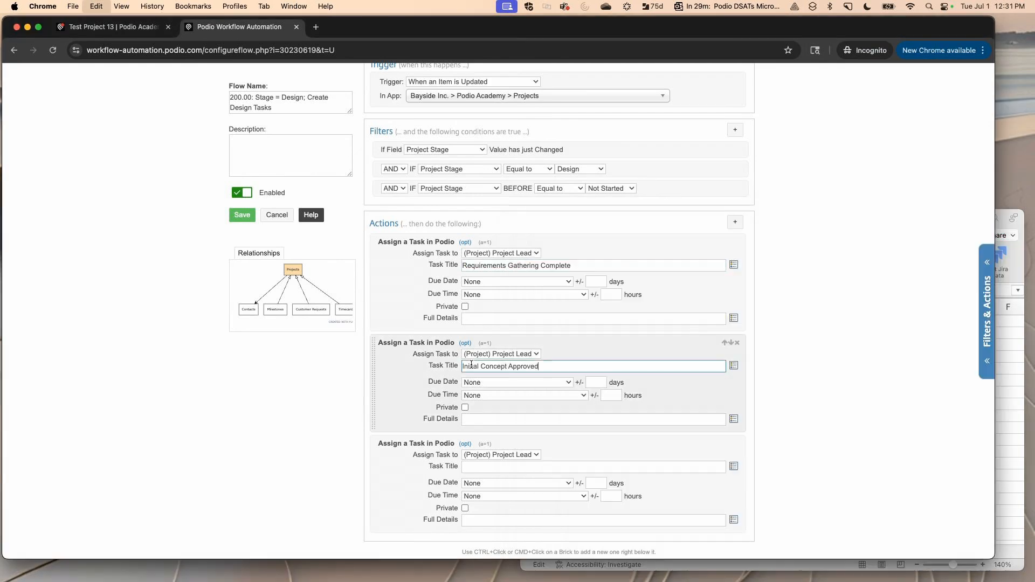
Step: Copy "Final Design Sign-off" from the Excel checklist into the third task's title in the flow
left_click(1004, 381)
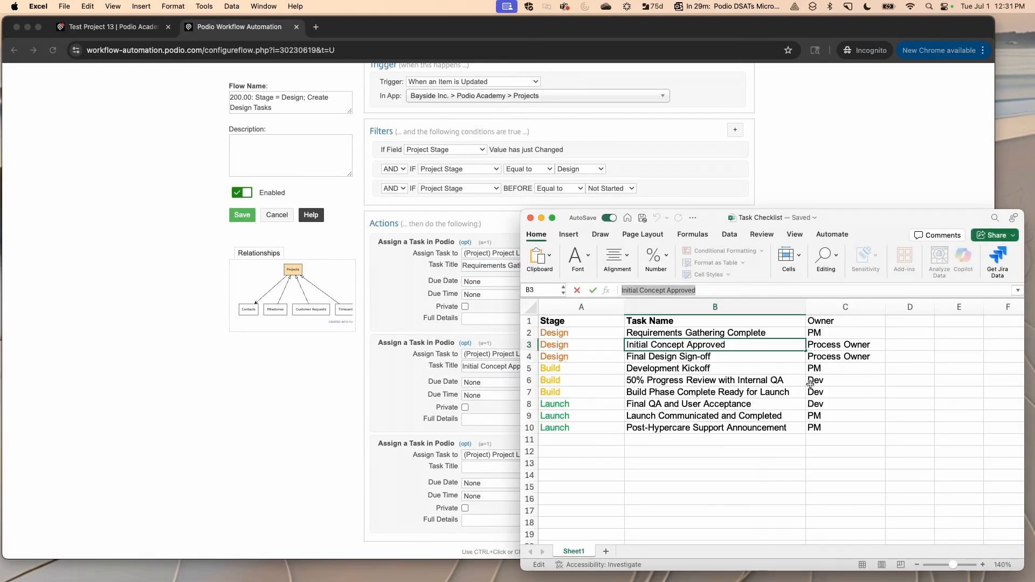
left_click(692, 357)
triple_click(652, 291)
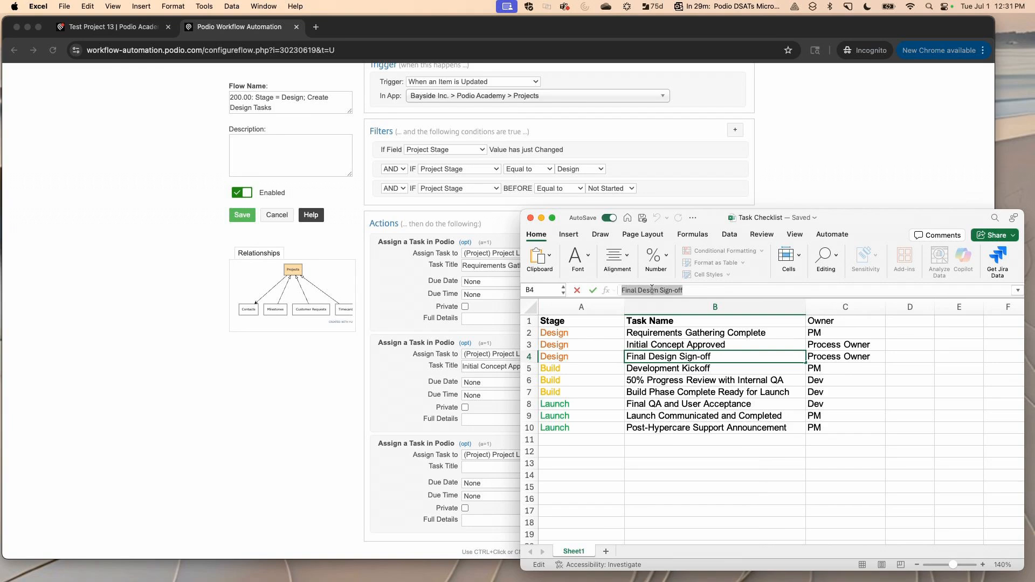
key("super+c")
left_click(392, 479)
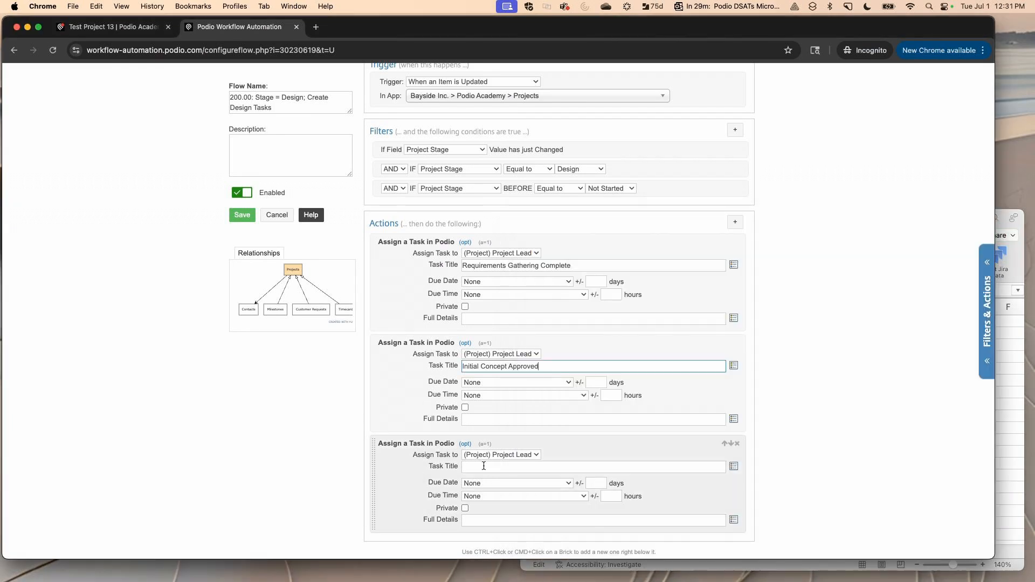
left_click(509, 466)
key("super+v")
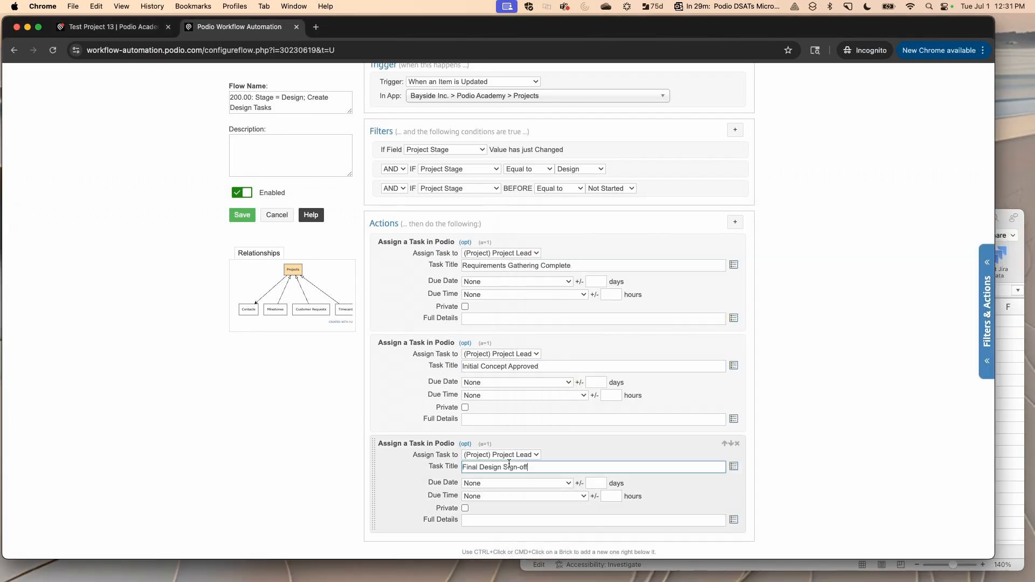
Step: Append a hyphen and the (Project) Project Name token to the titles of all three tasks
left_click(631, 265)
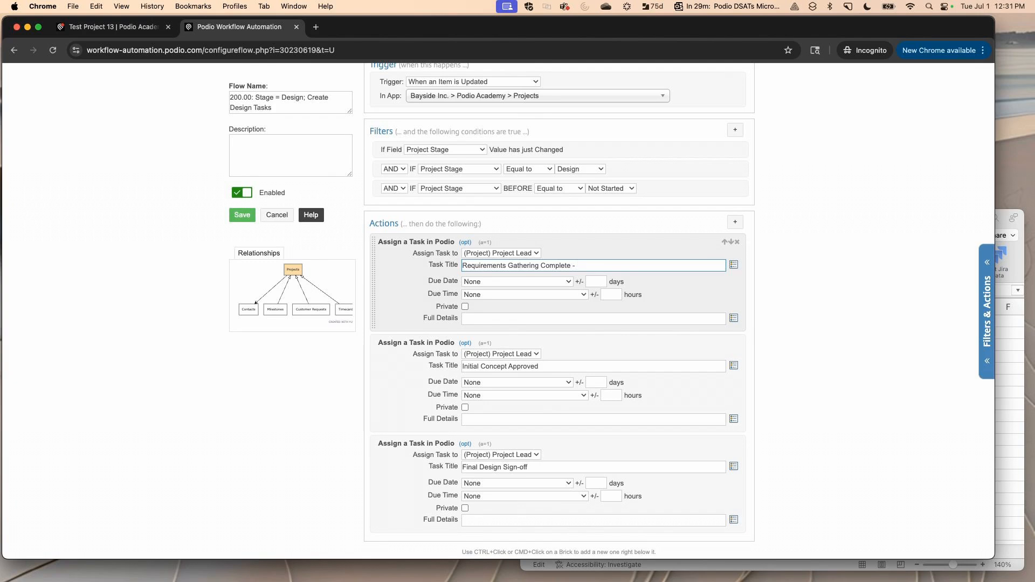
left_click(733, 266)
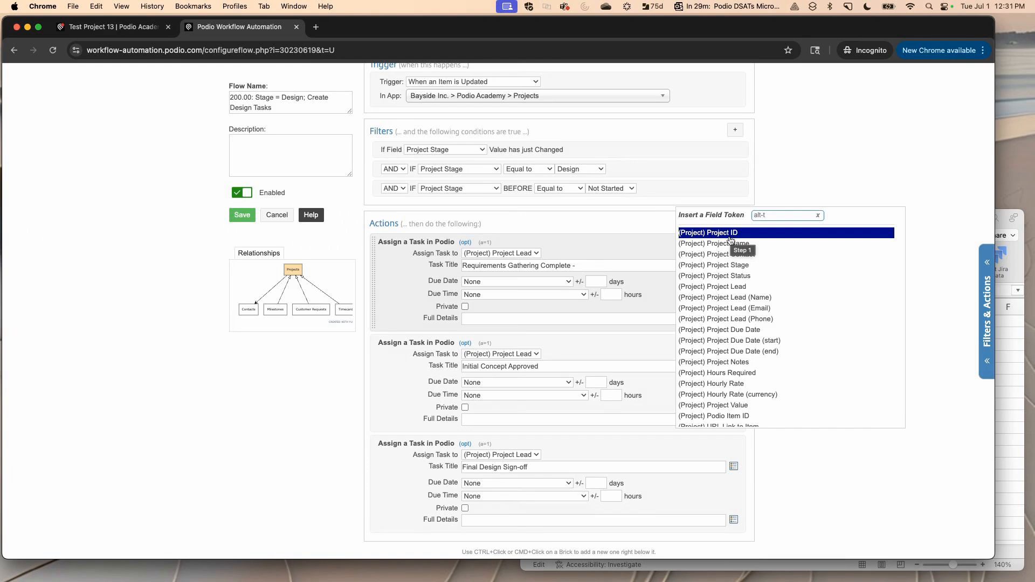
left_click(730, 244)
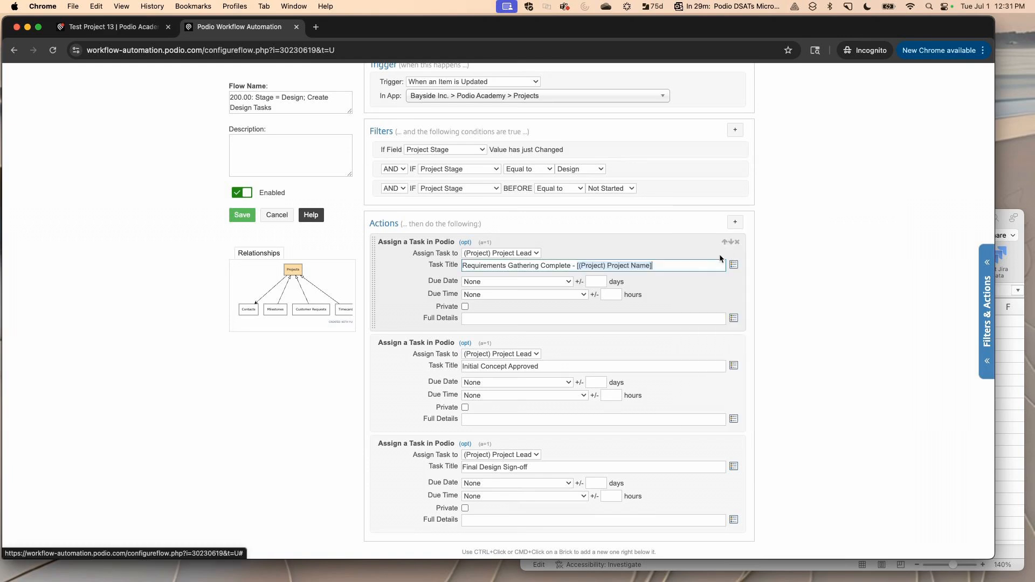
left_click(660, 367)
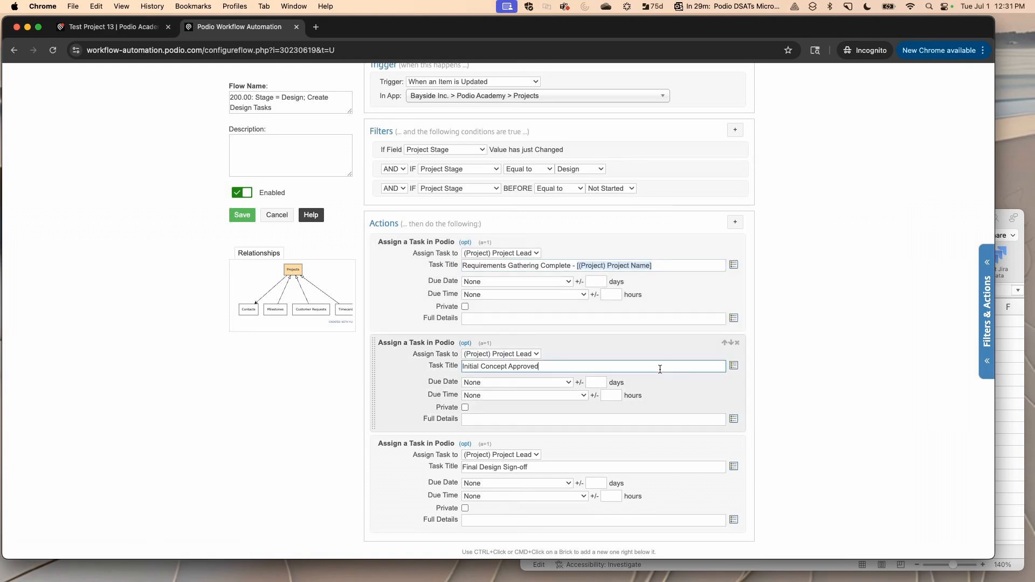
left_click(733, 366)
left_click(739, 345)
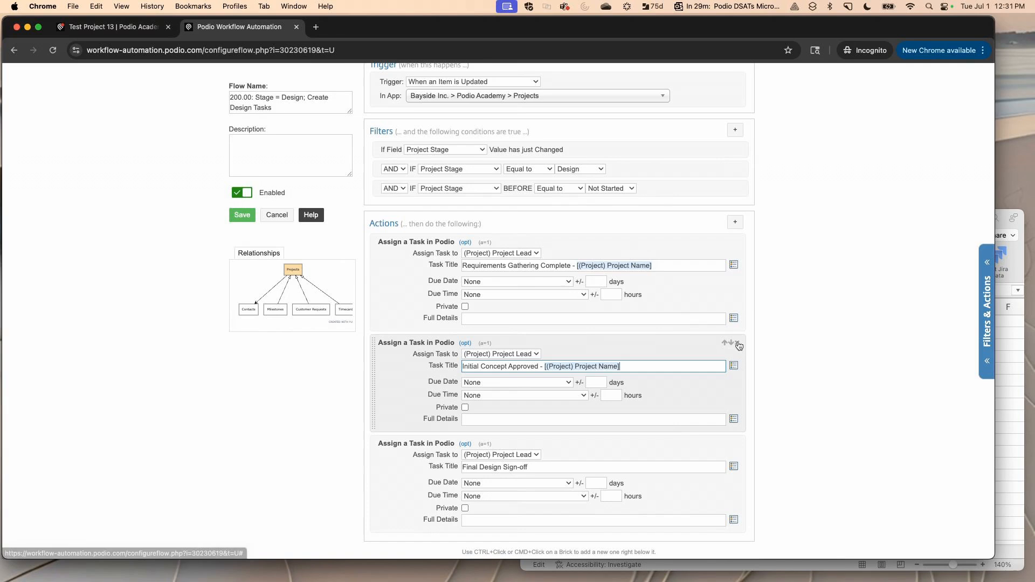
left_click(662, 468)
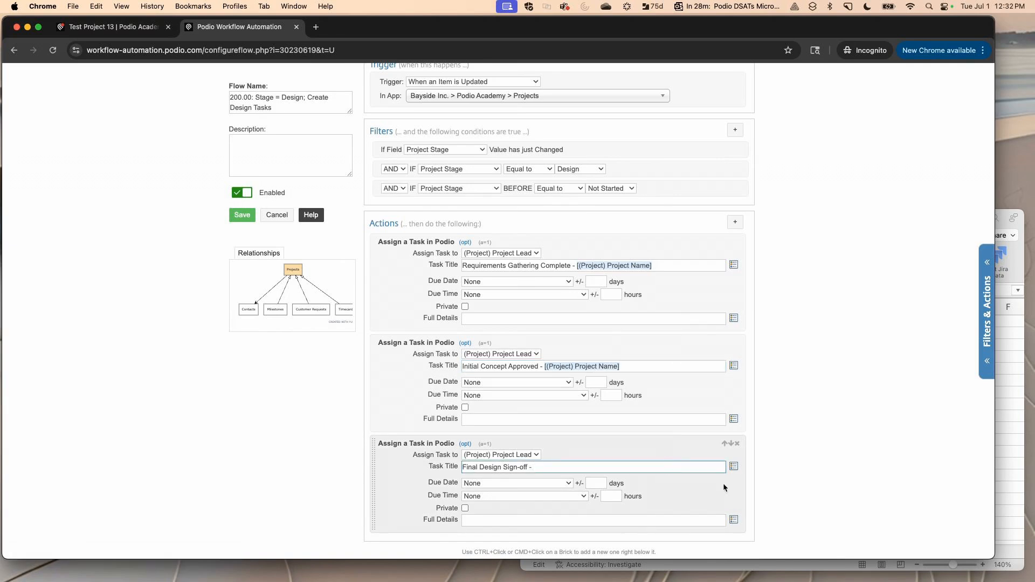
left_click(734, 466)
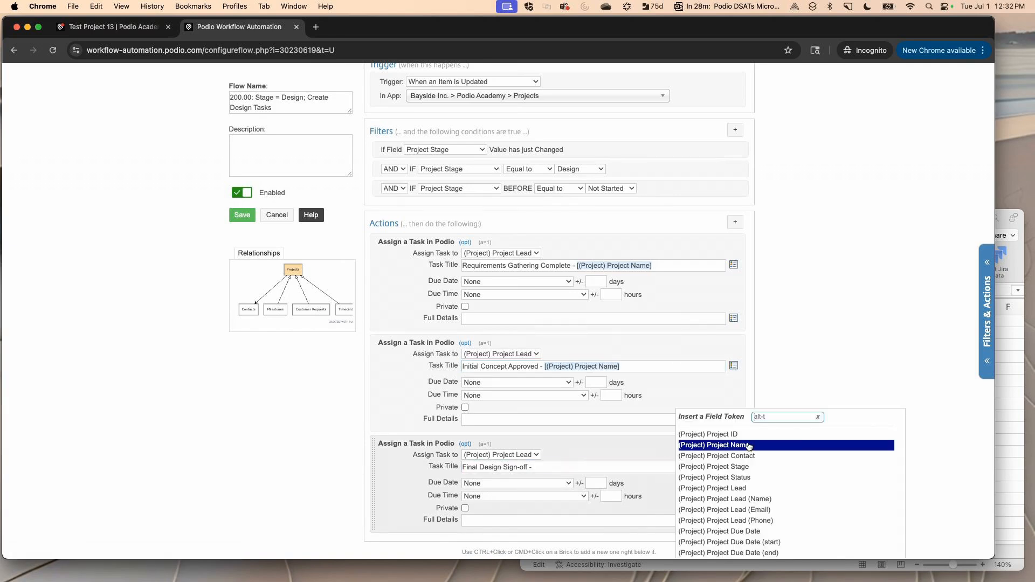
left_click(713, 444)
Step: Set the first task's due date to Current Date +5 days, and enter a +5 day offset for the second and third tasks
left_click(544, 279)
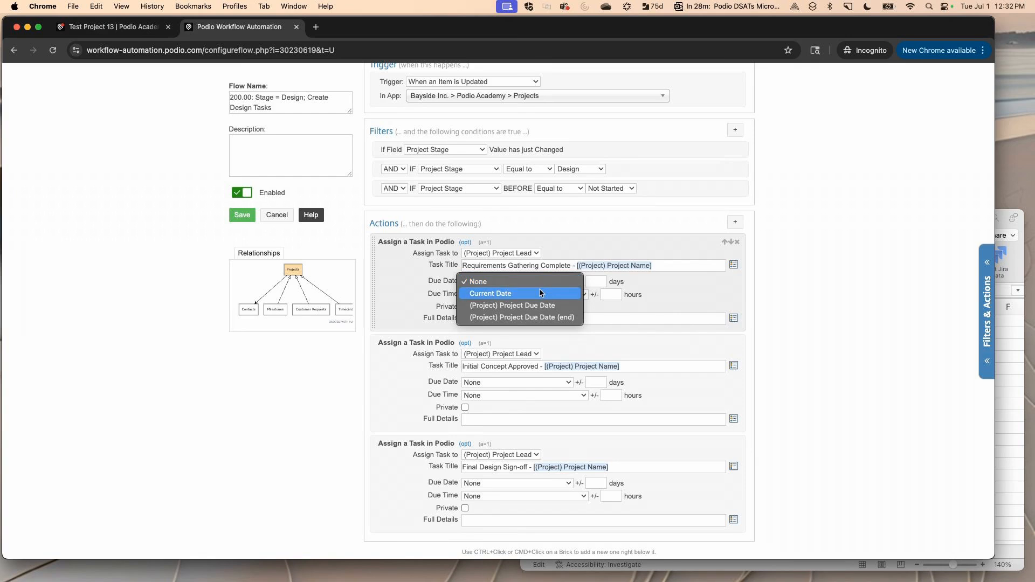
left_click(539, 290)
left_click(599, 281)
type("+5")
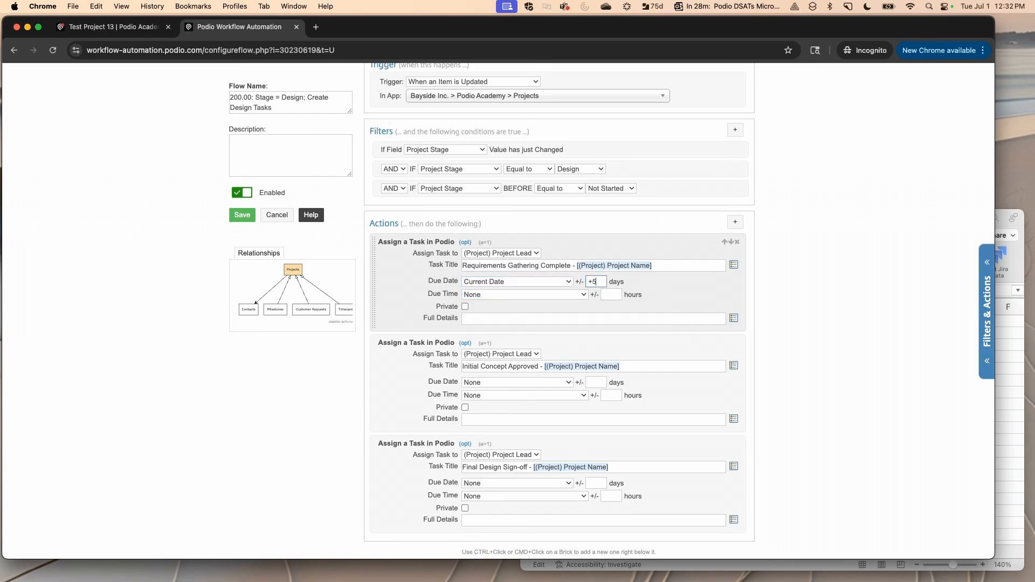
left_click(599, 383)
type("+5")
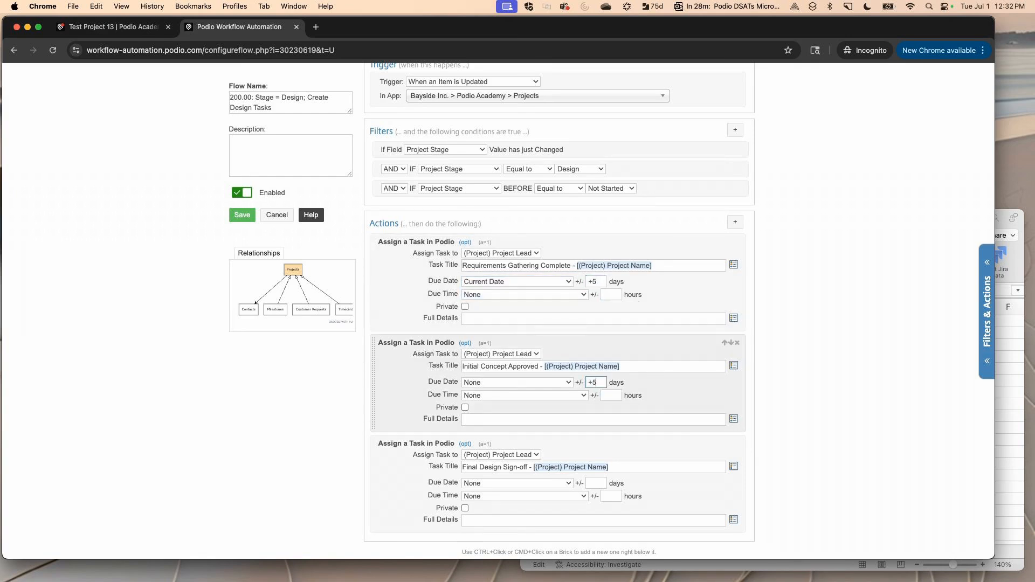
left_click(596, 482)
type("+5")
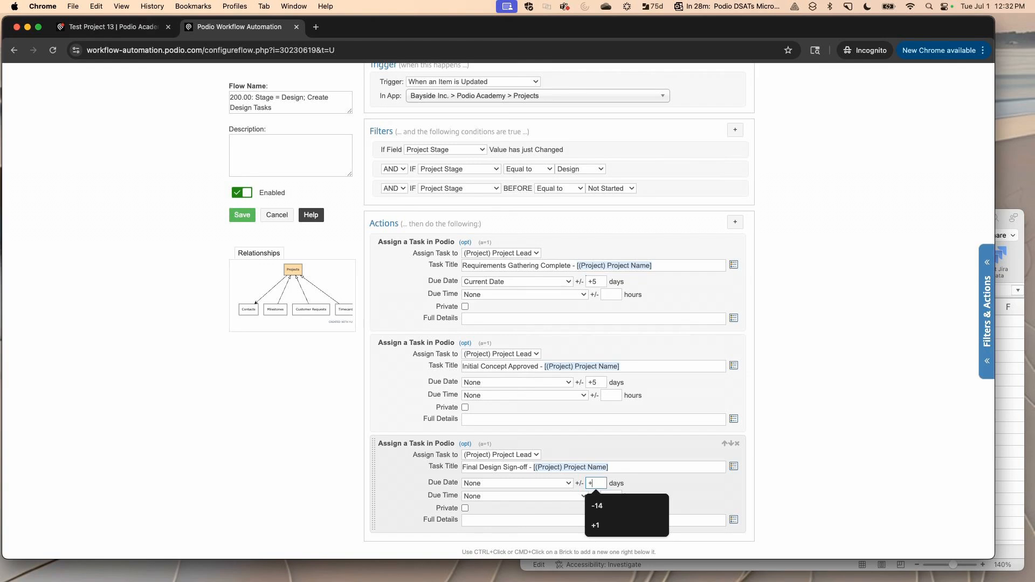
left_click(801, 410)
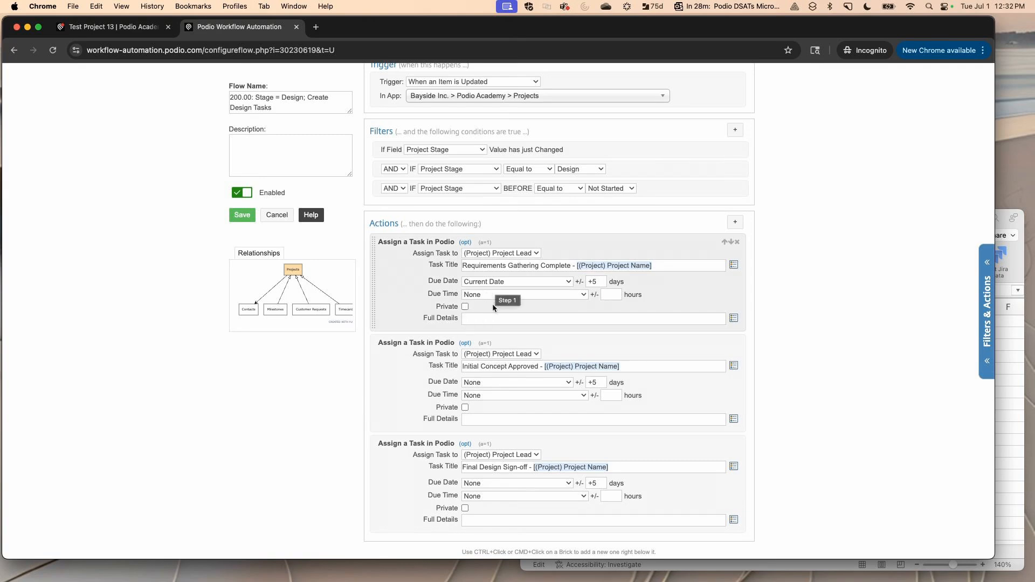
left_click(734, 318)
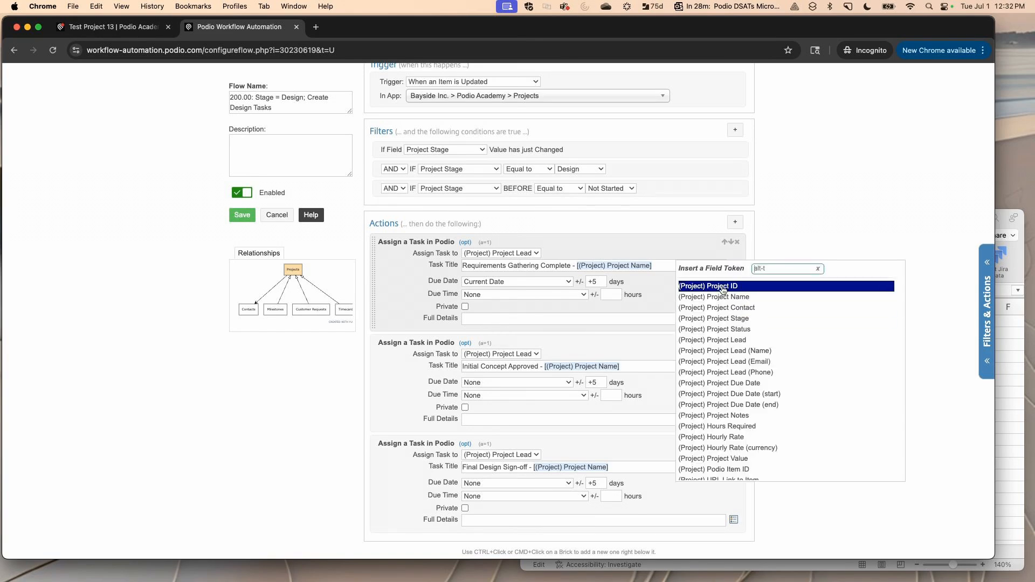
scroll(714, 376, "down", 1)
scroll(715, 376, "down", 3)
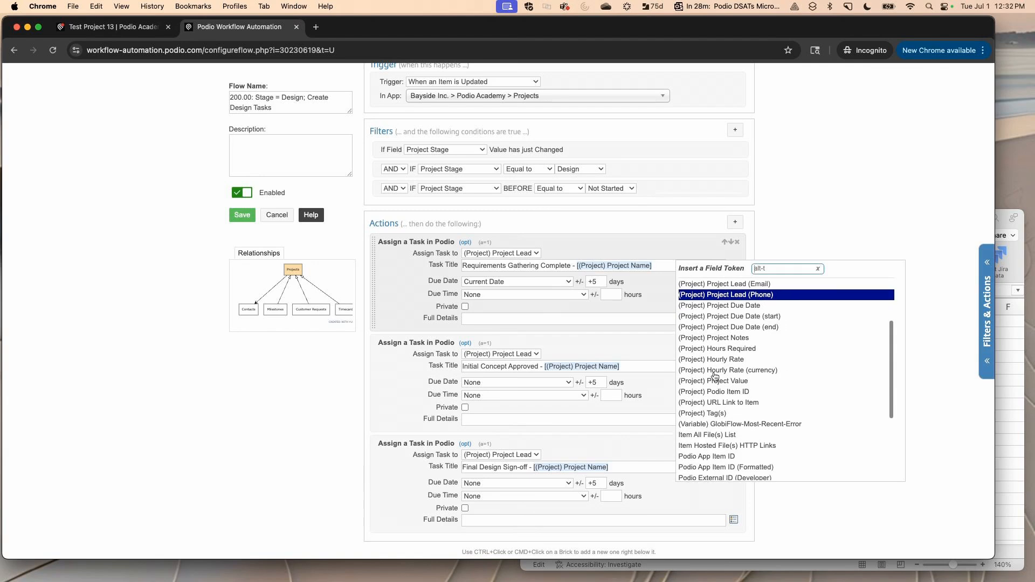
left_click(392, 305)
Step: Review the flow's trigger, filters and task actions, and save the flow
scroll(392, 304, "up", 5)
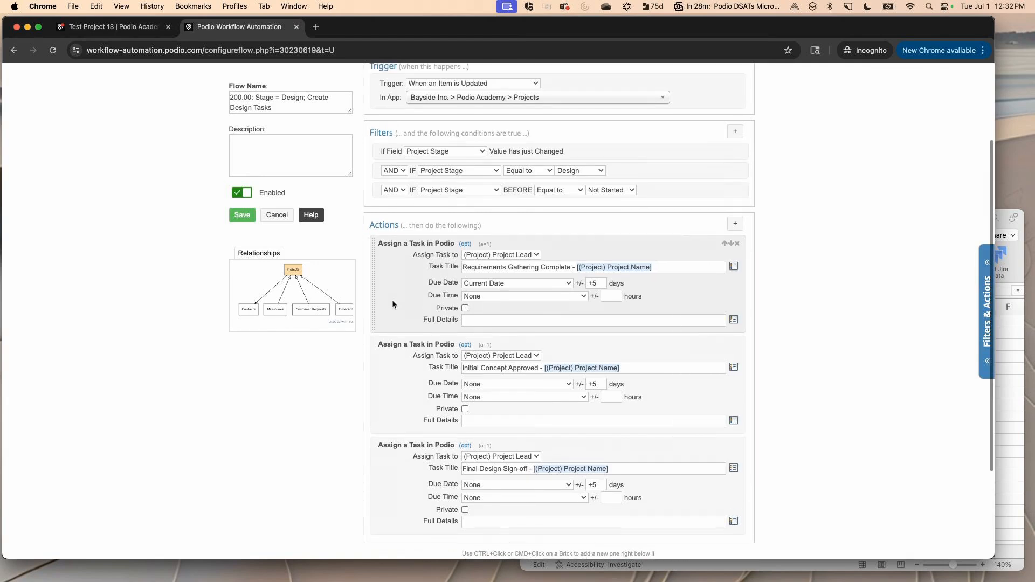
scroll(392, 304, "down", 2)
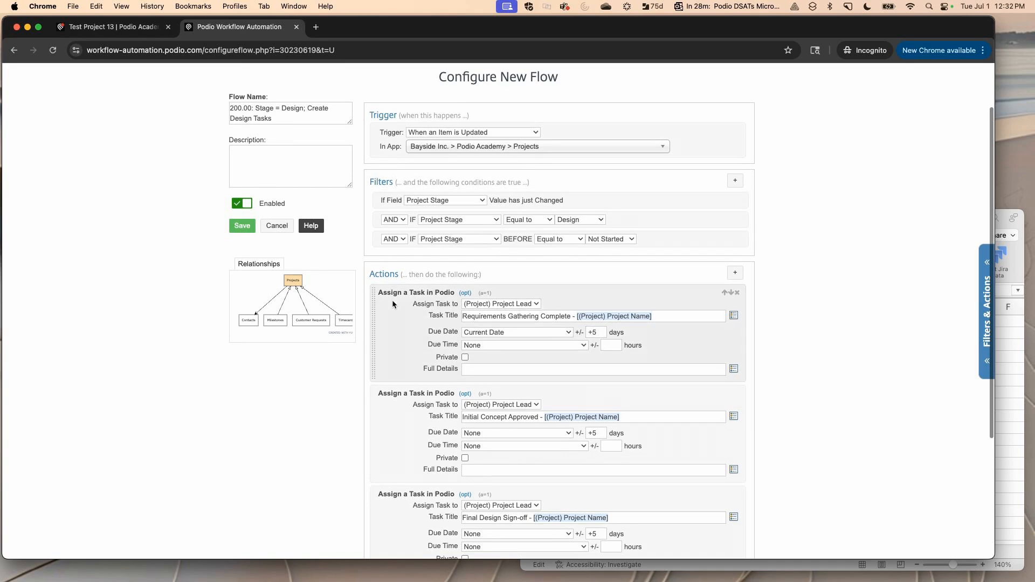
left_click(239, 228)
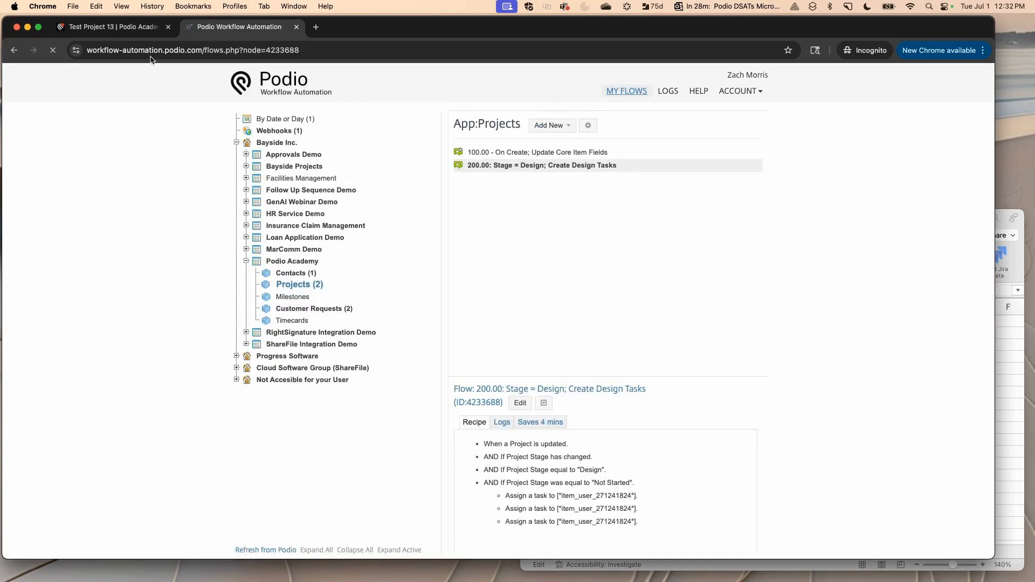
Step: Go to the Test Project 13 item, change its Project Stage to Design and reload the item
left_click(108, 27)
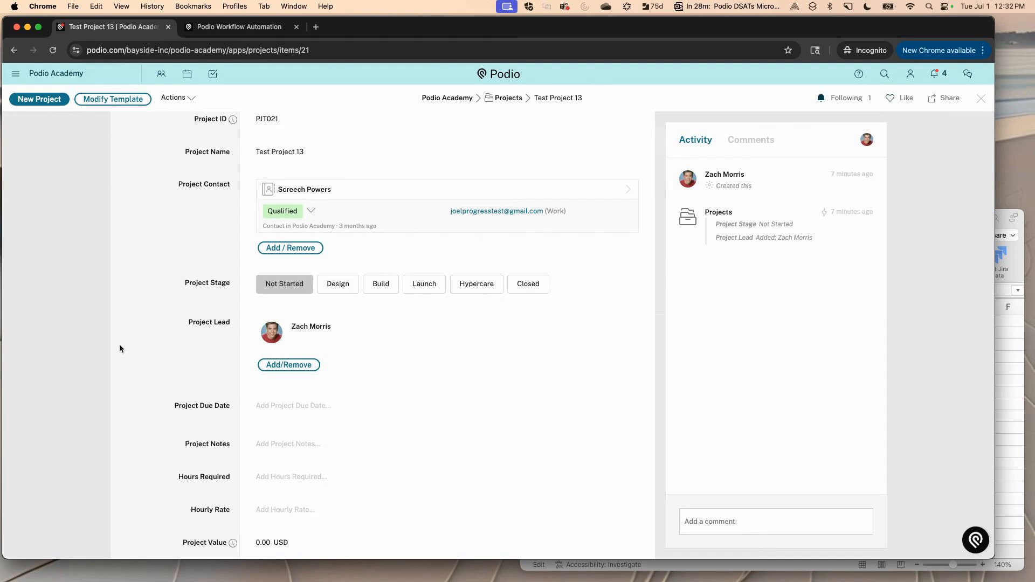
left_click(343, 291)
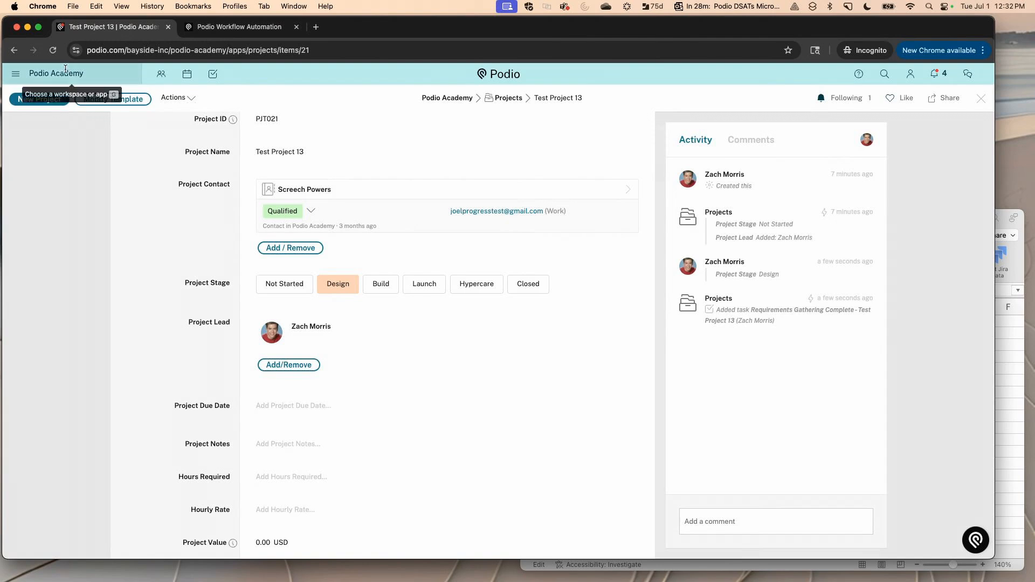
left_click(54, 51)
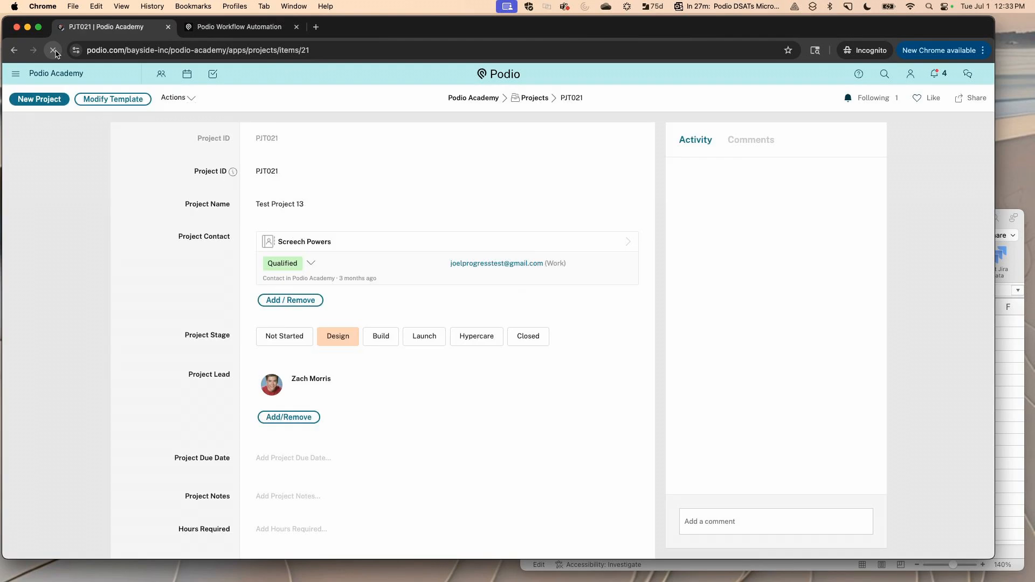
scroll(133, 277, "down", 5)
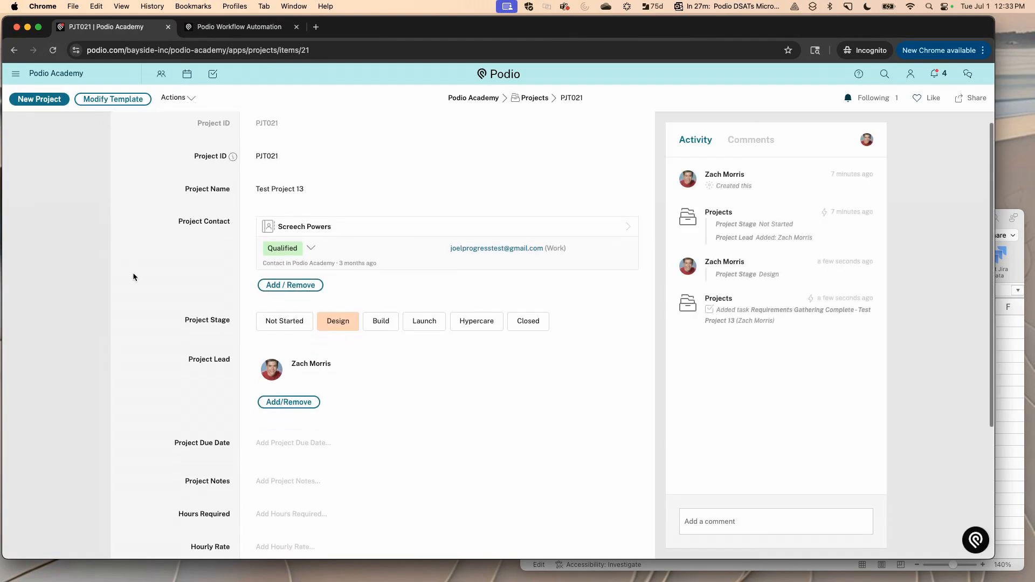
scroll(134, 277, "up", 5)
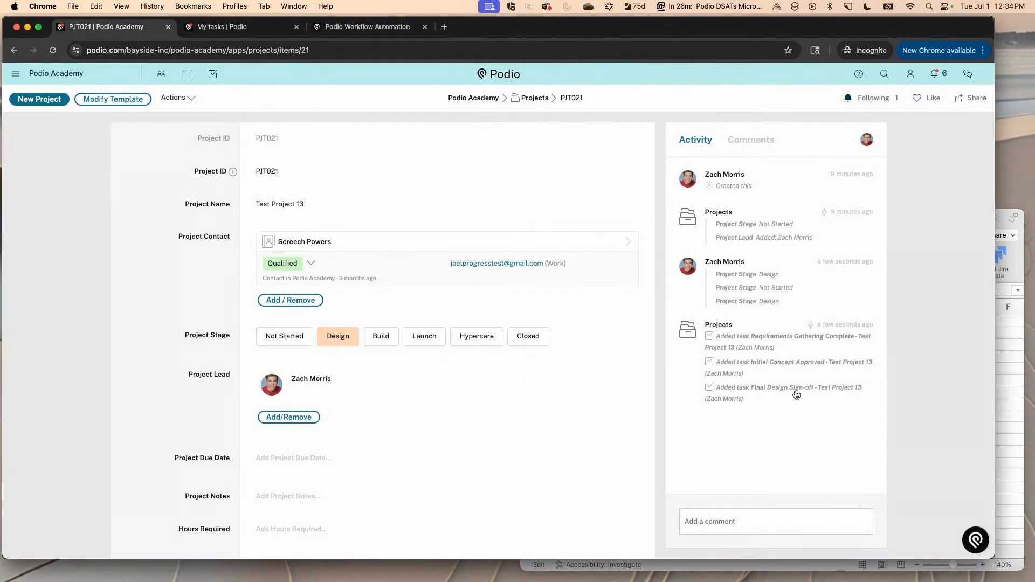
Step: Check the generated Design tasks on the reloaded project item and in the Podio Academy workspace's full task list
scroll(212, 419, "down", 4)
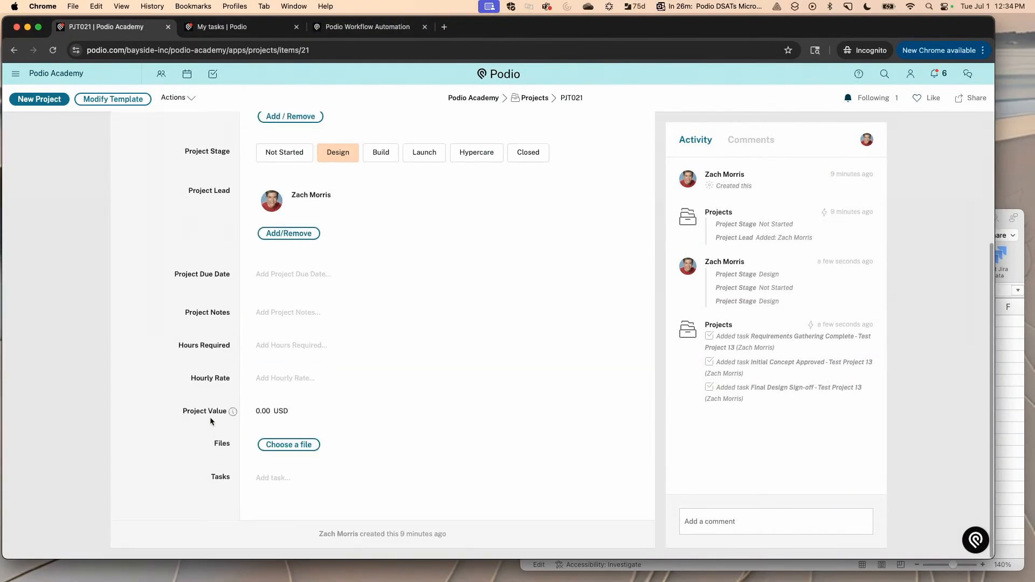
left_click(53, 50)
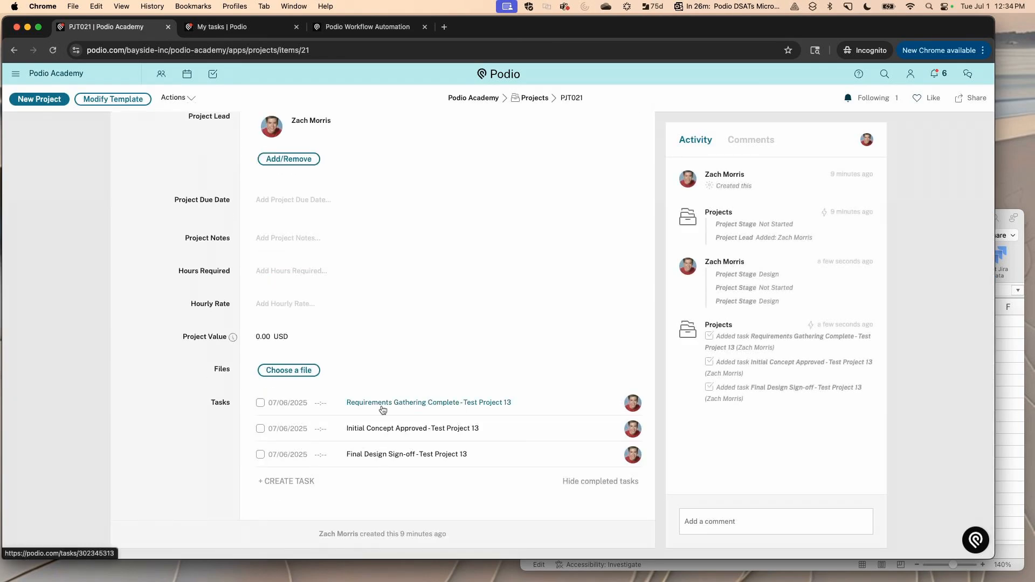
scroll(382, 410, "up", 5)
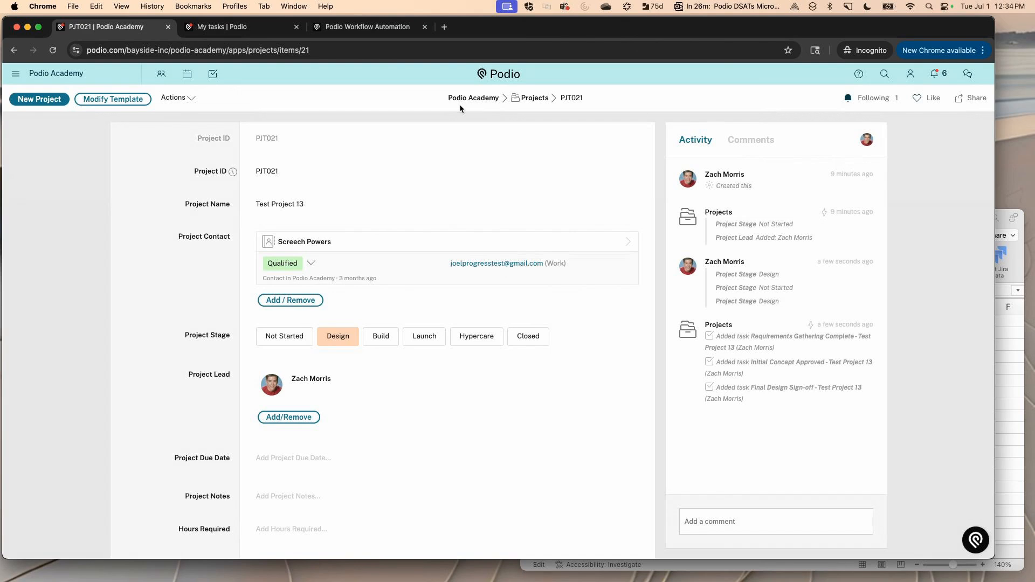
left_click(462, 99)
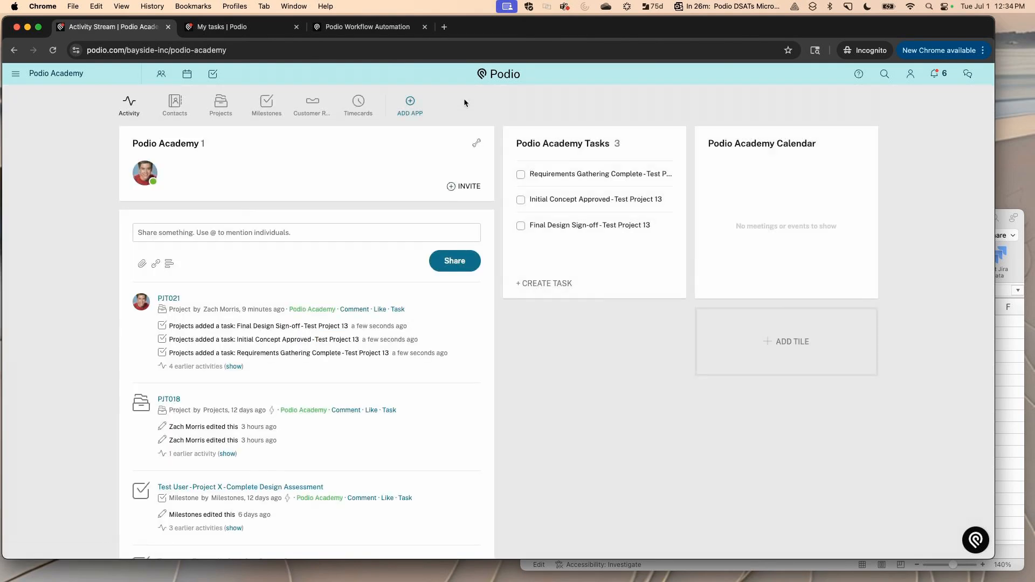
left_click(560, 144)
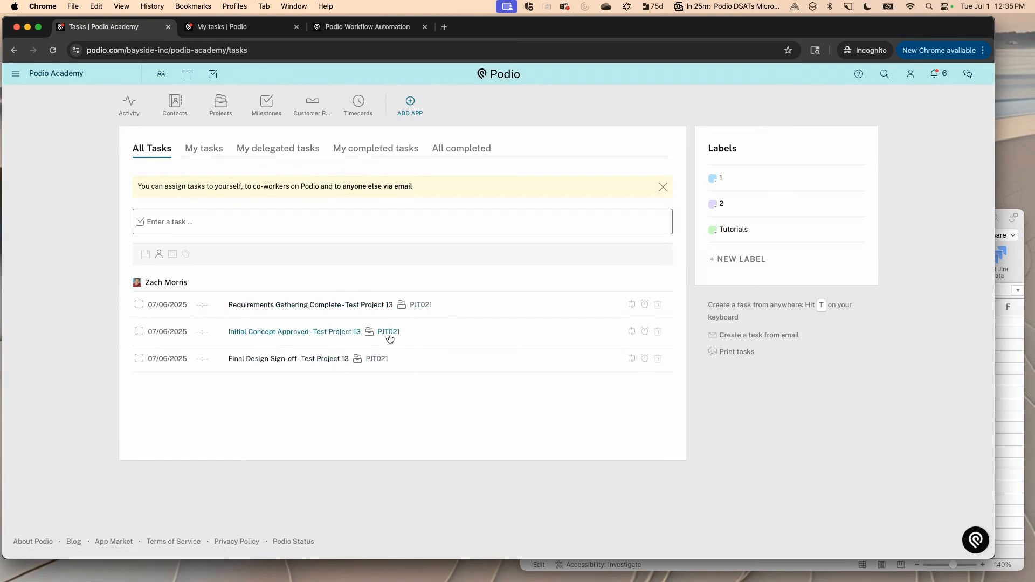
Step: Group the workspace's tasks by app, and look at the activity stream and all items in the Milestones app
left_click(175, 258)
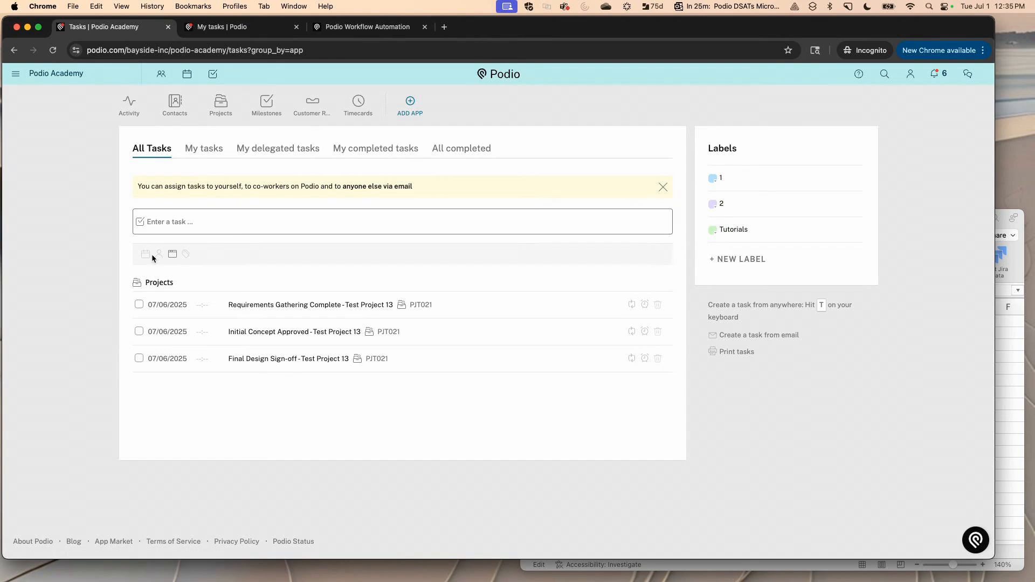
left_click(135, 108)
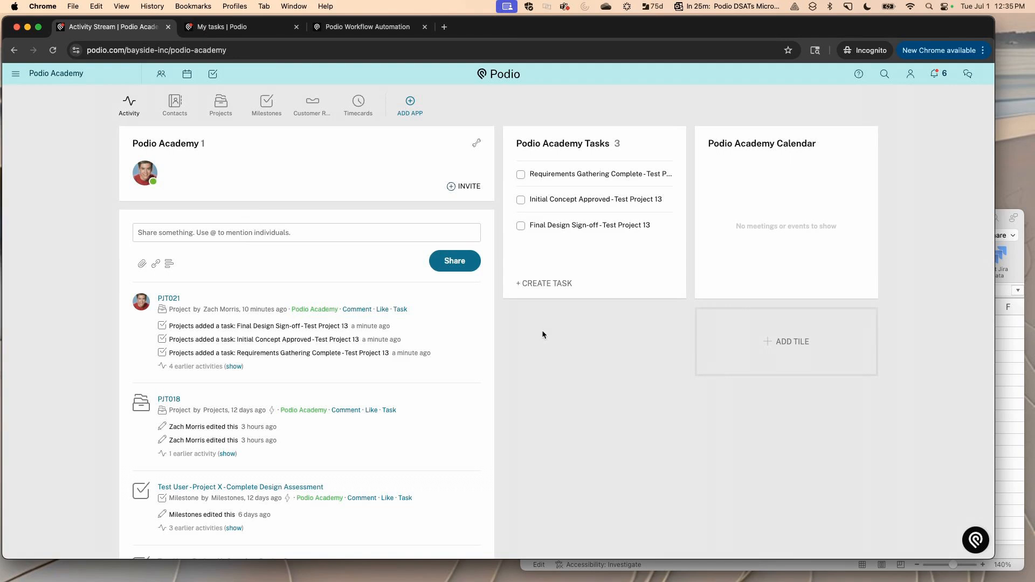
left_click(278, 118)
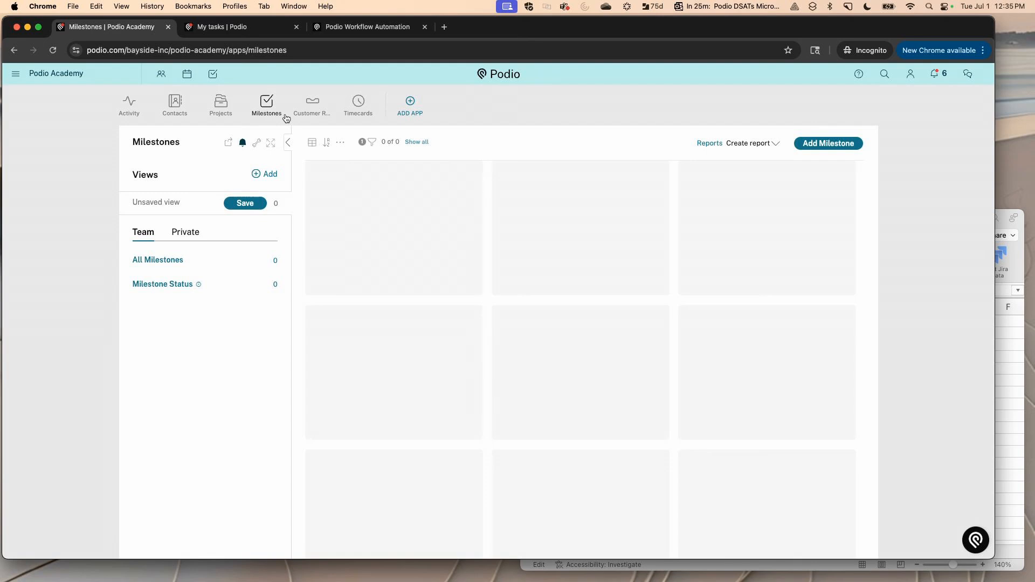
left_click(412, 142)
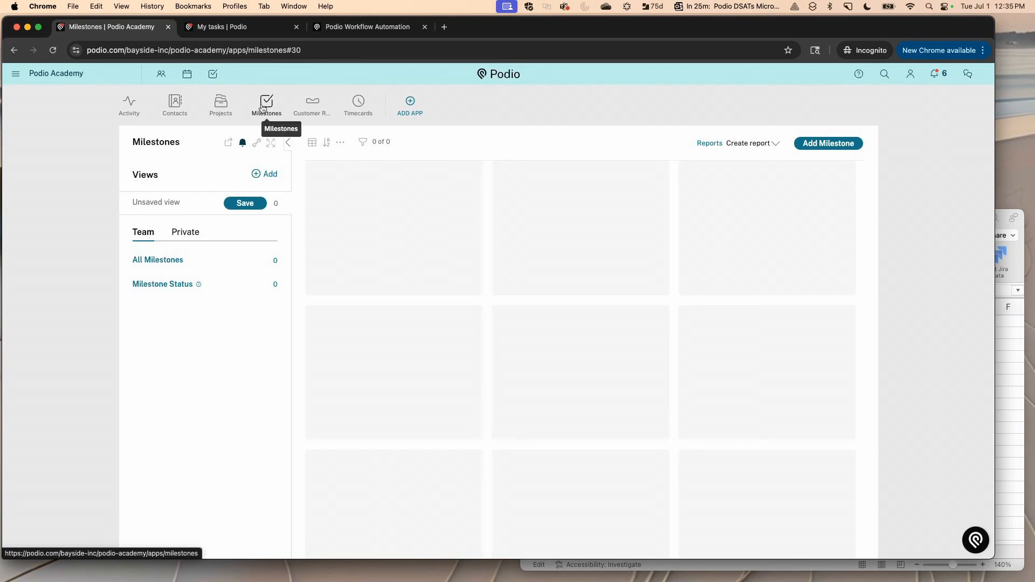
Step: Open the Test Project 13 item in Projects, mark its Requirements Gathering Complete task as done and close the item
left_click(230, 115)
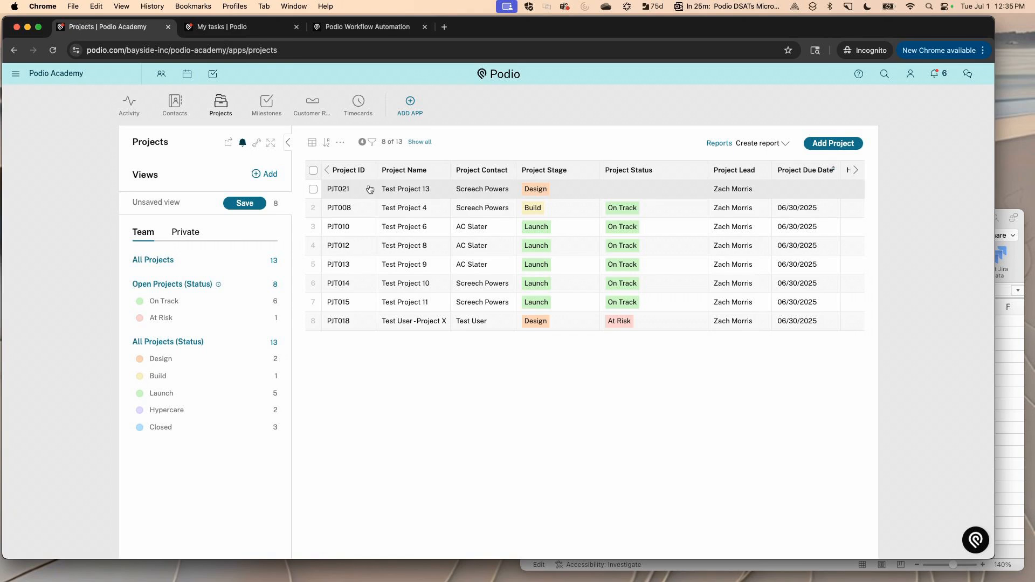
left_click(364, 187)
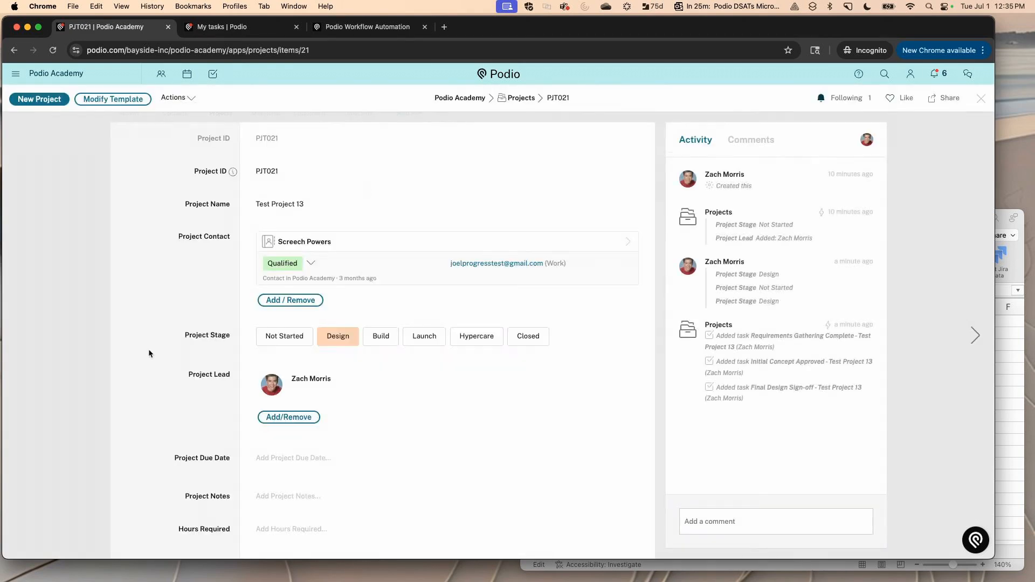
scroll(149, 352, "down", 5)
left_click(260, 403)
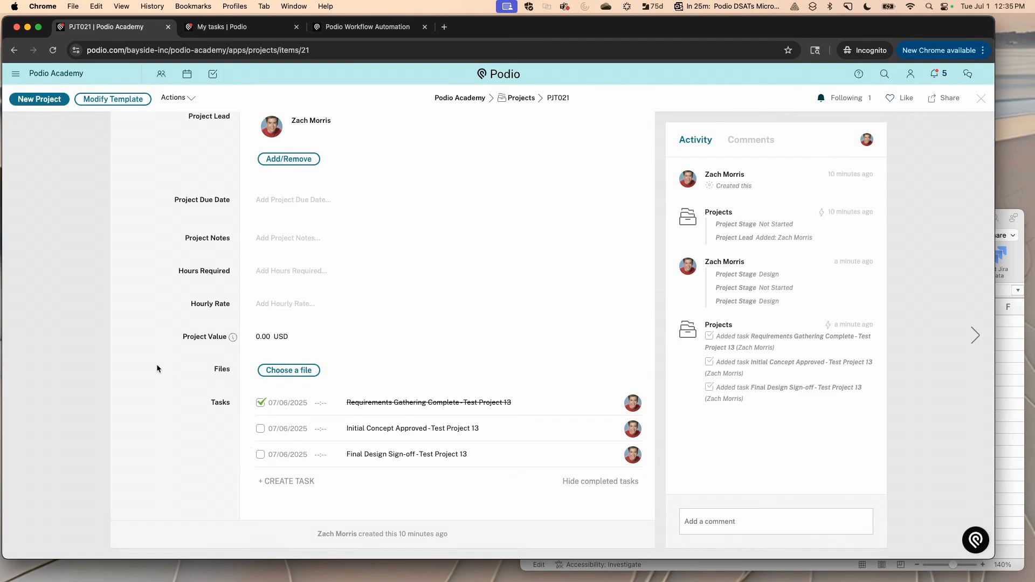
scroll(157, 368, "up", 4)
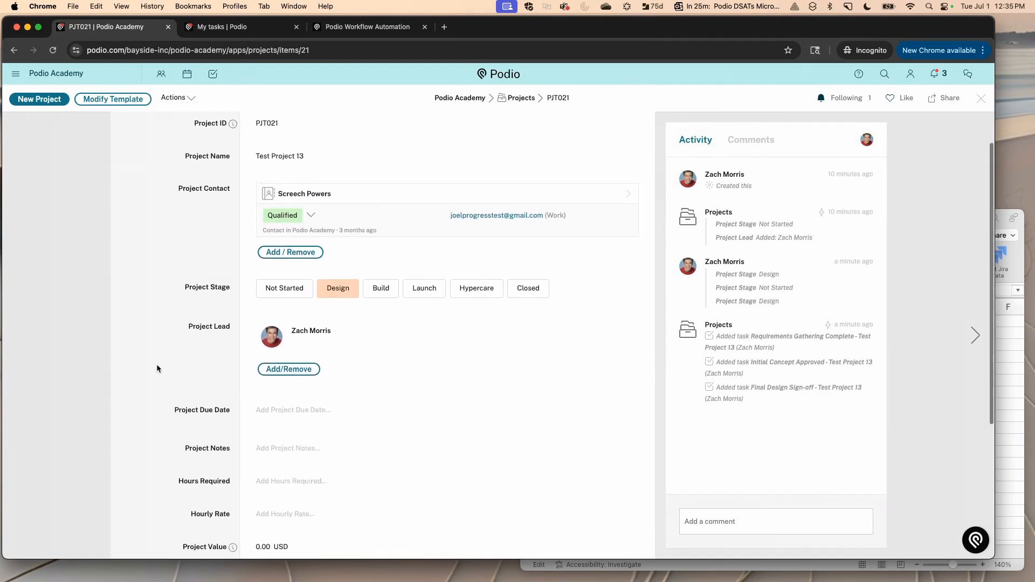
scroll(156, 368, "up", 1)
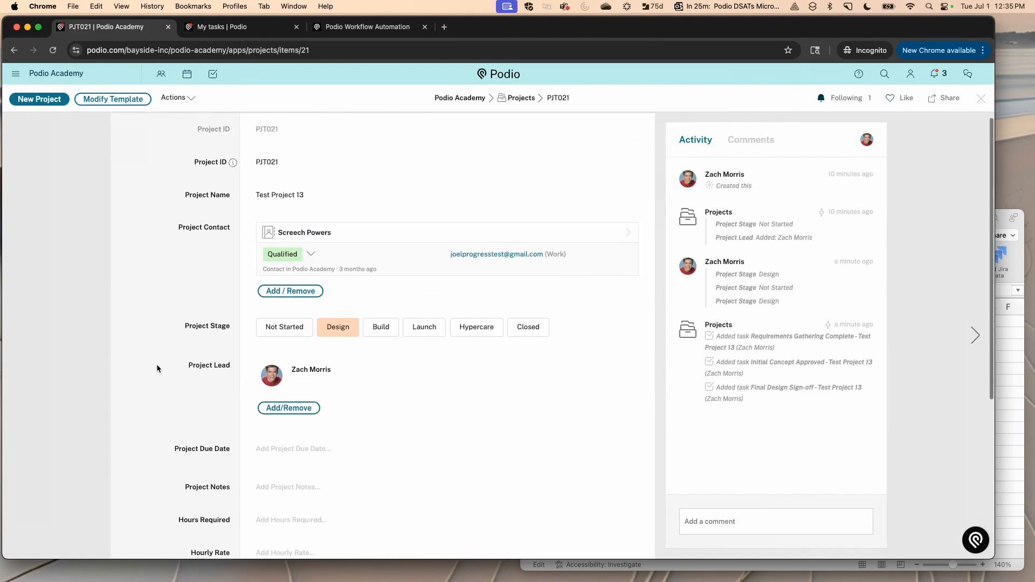
scroll(157, 368, "up", 1)
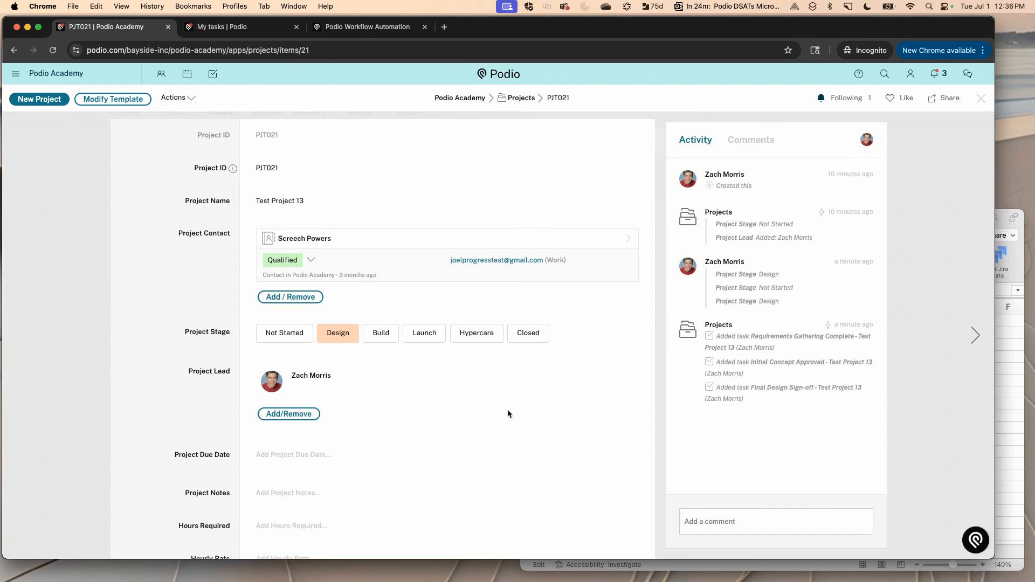
left_click(978, 100)
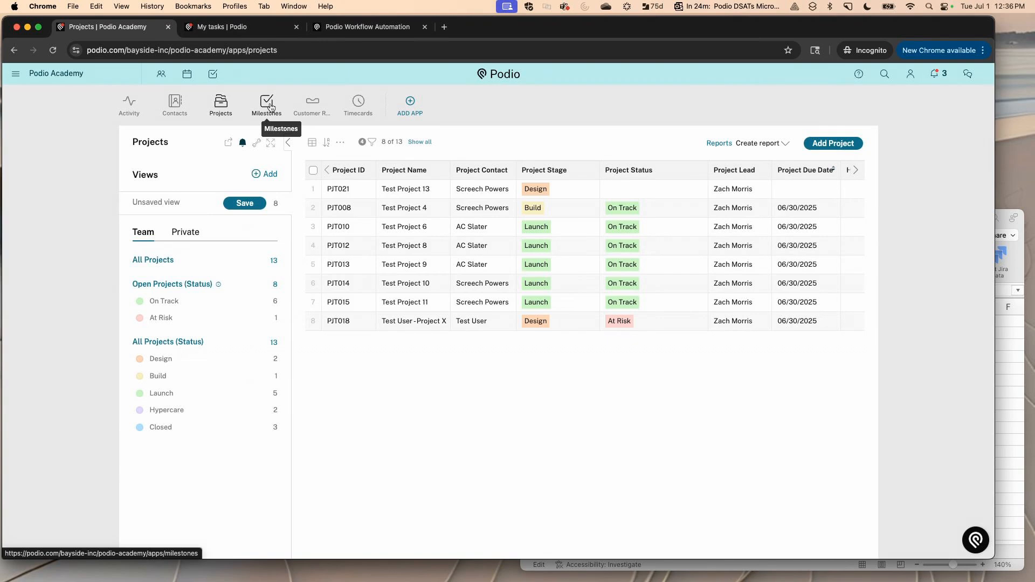
Step: Switch to Podio Workflow Automation and copy the flow "200.00: Stage = Design; Create Design Tasks" into the Podio Academy Projects app
left_click(355, 32)
left_click(521, 168)
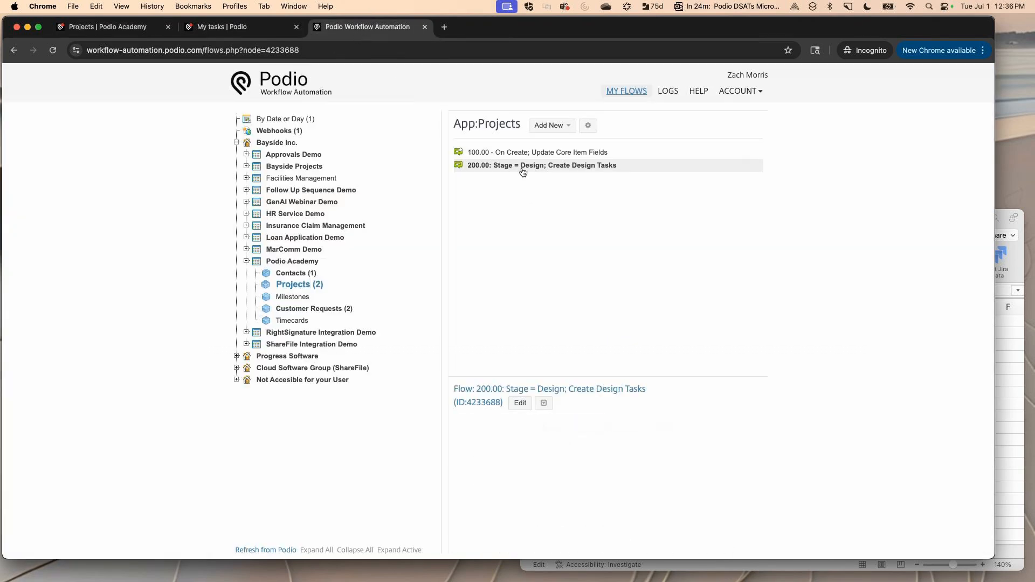
left_click(544, 404)
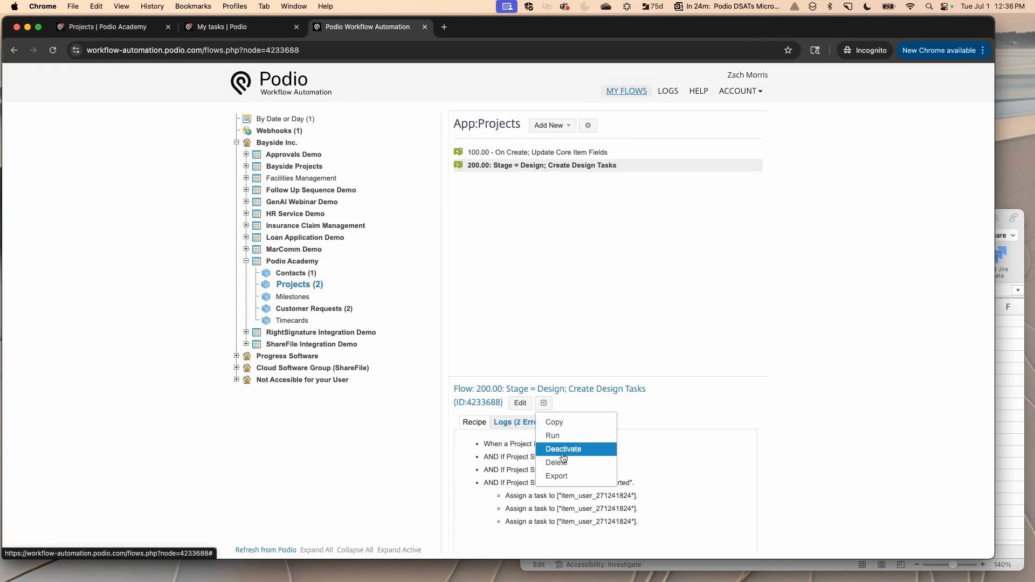
left_click(555, 423)
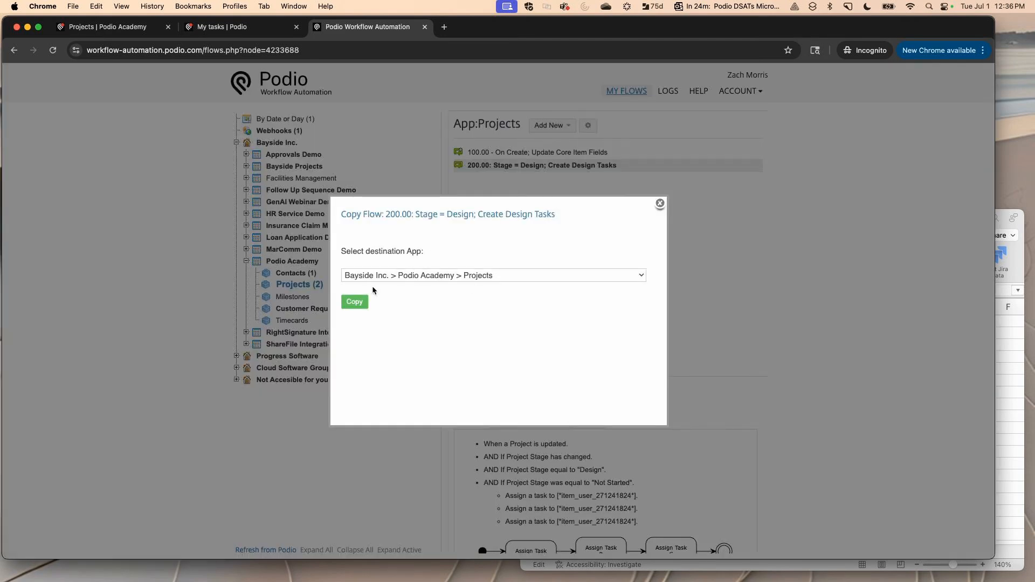
left_click(354, 301)
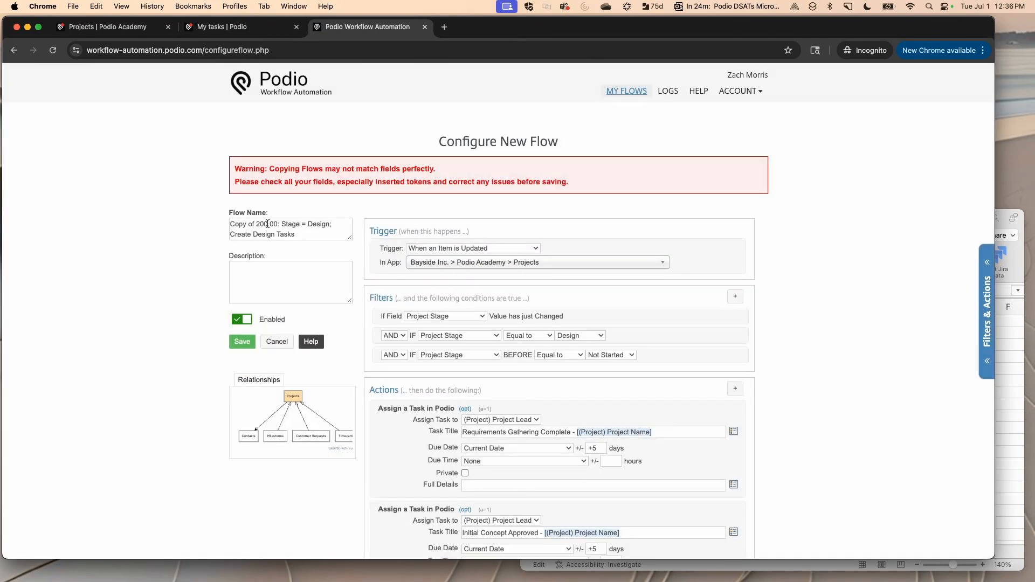
Step: Rename the copied flow "201.00: Stage = Build; Create Design Tasks"
left_click(267, 223)
left_click_drag(257, 225, 230, 225)
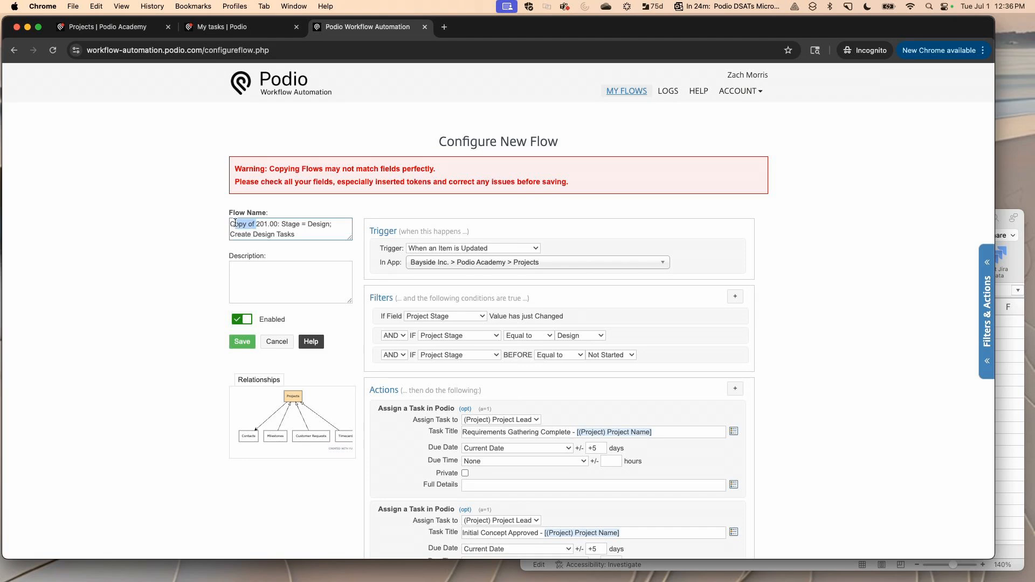
key("BackSpace")
double_click(292, 223)
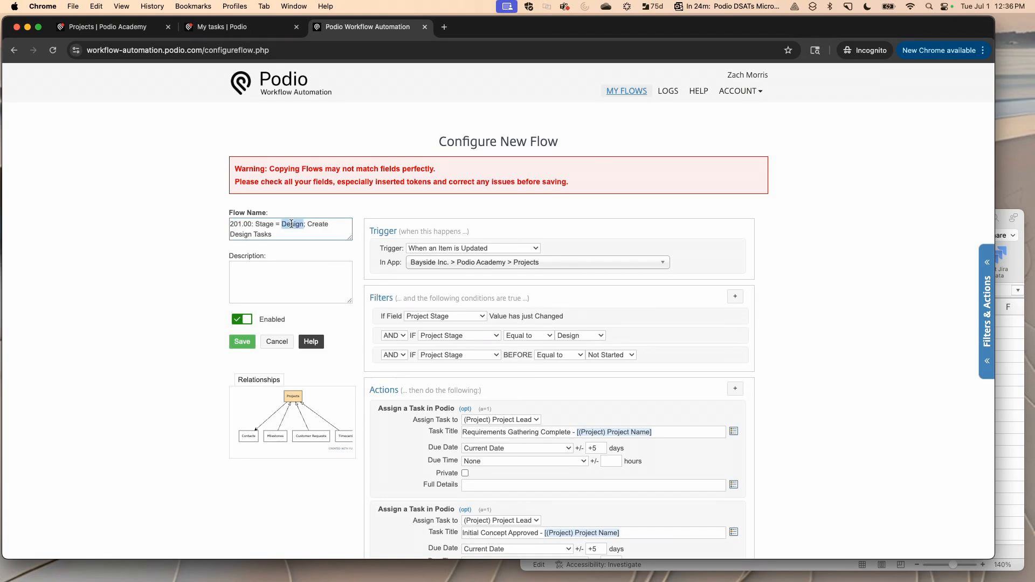
type("Build")
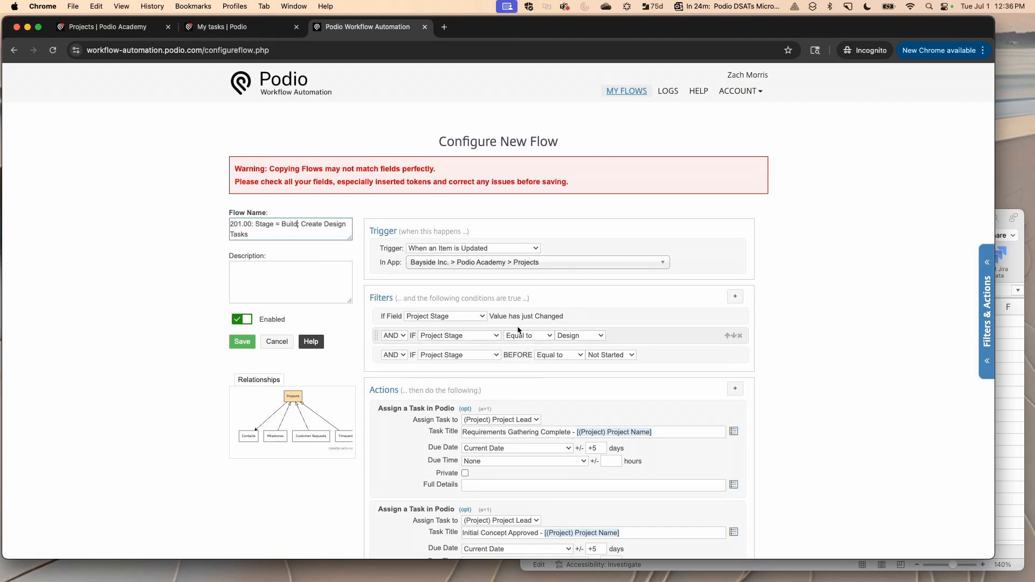
Step: Set the flow's filters to require Project Stage equal to Build and the previous Project Stage equal to Design
left_click(560, 335)
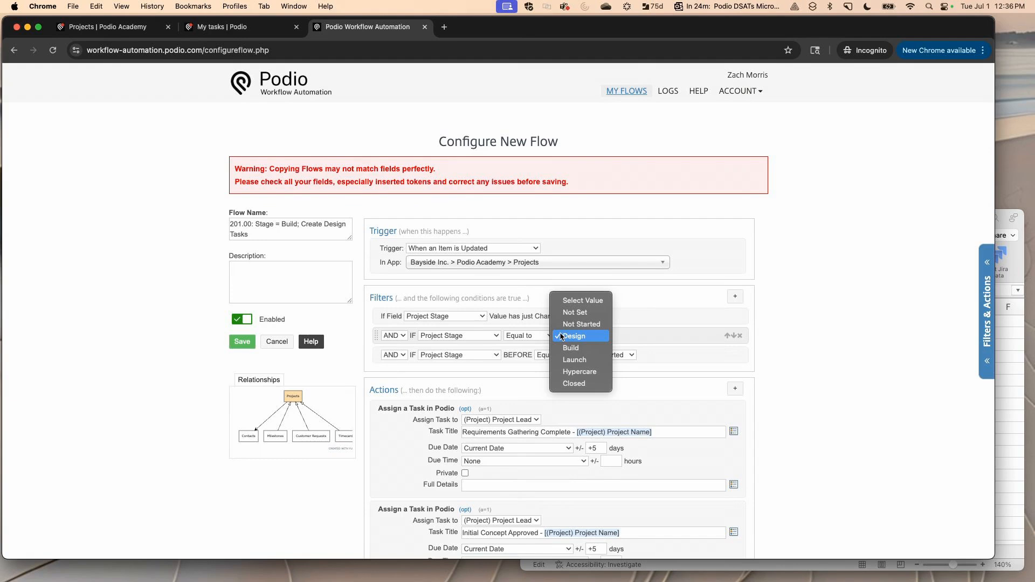
left_click(570, 348)
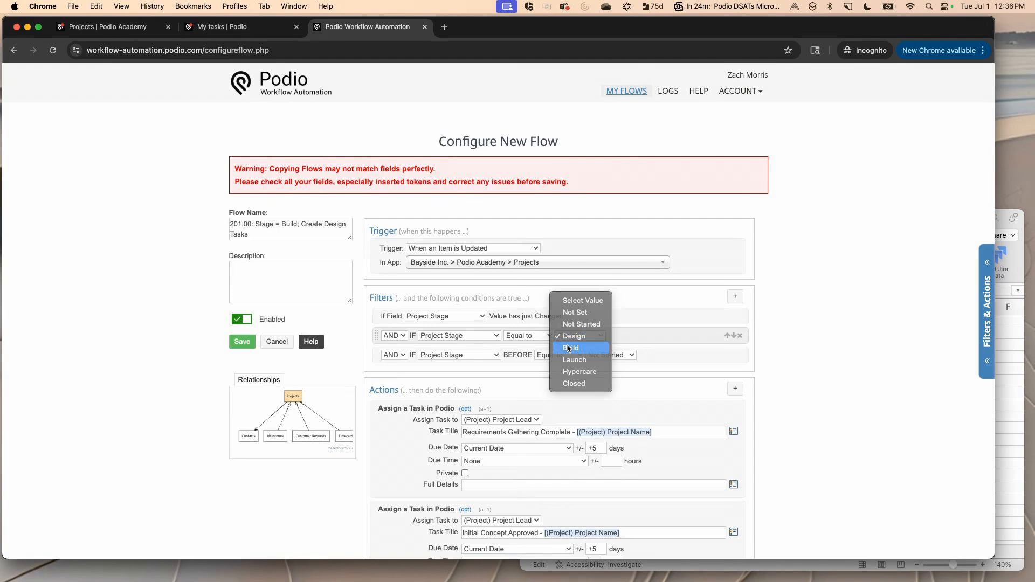
left_click(598, 355)
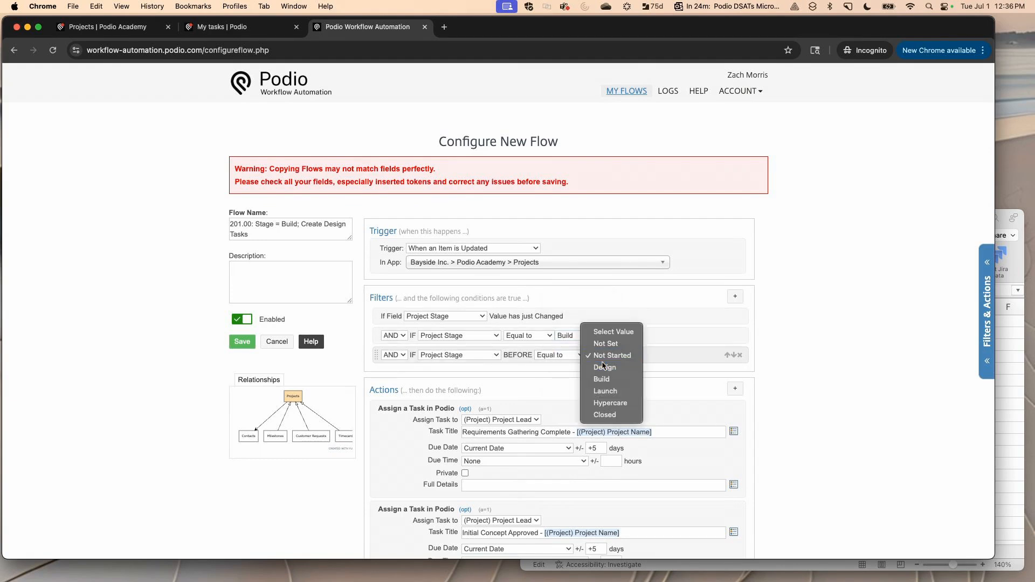
left_click(604, 367)
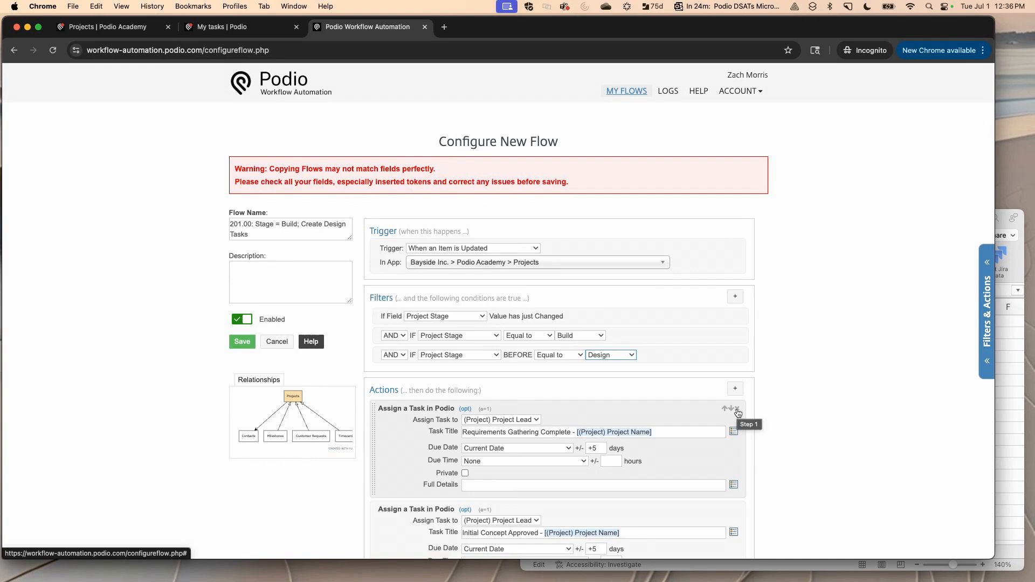
Step: Add a Create Item action for the Podio Academy Milestones app ahead of the three task actions
scroll(411, 450, "down", 3)
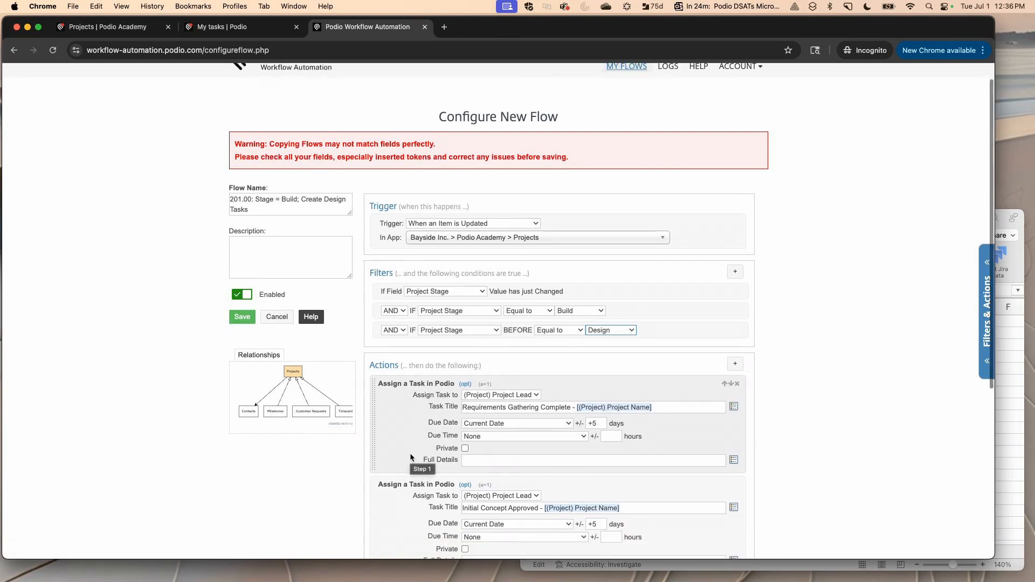
left_click(734, 291)
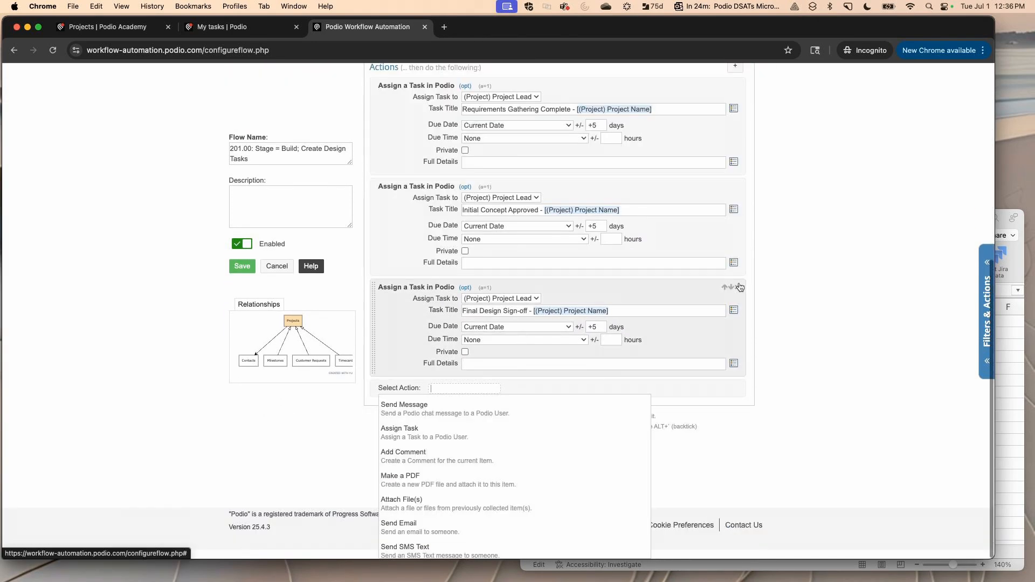
type("create")
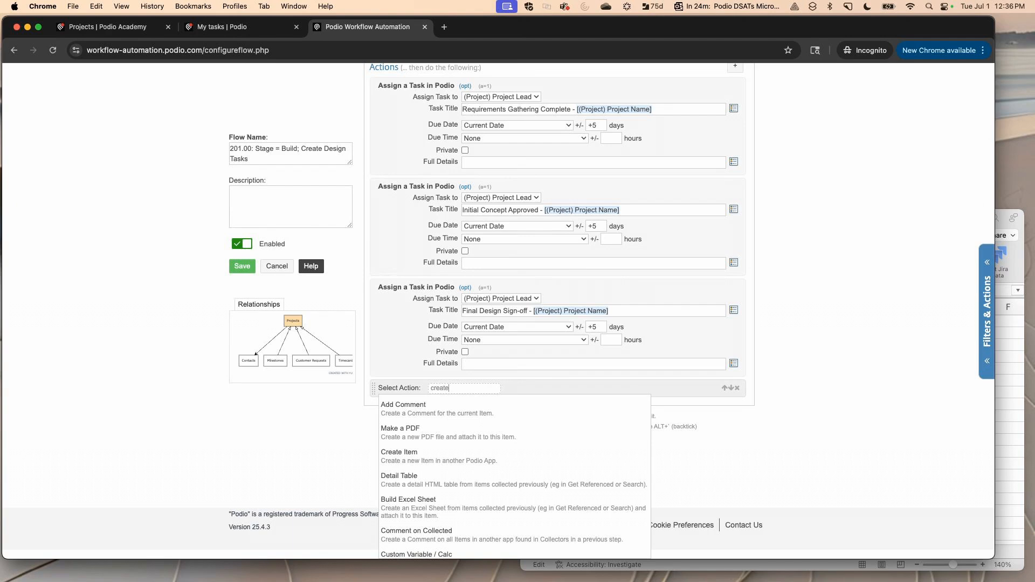
left_click(426, 451)
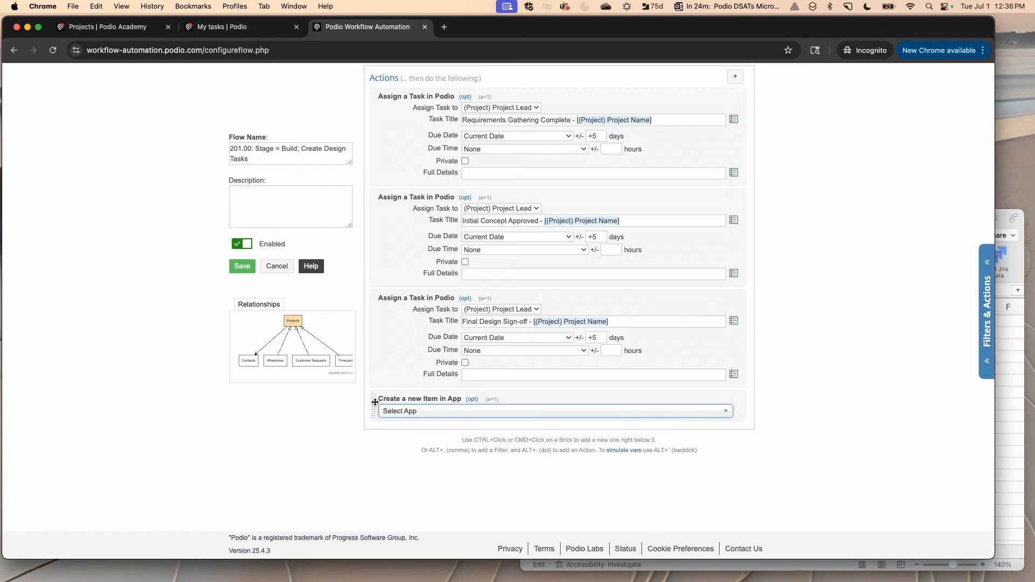
left_click_drag(375, 402, 369, 100)
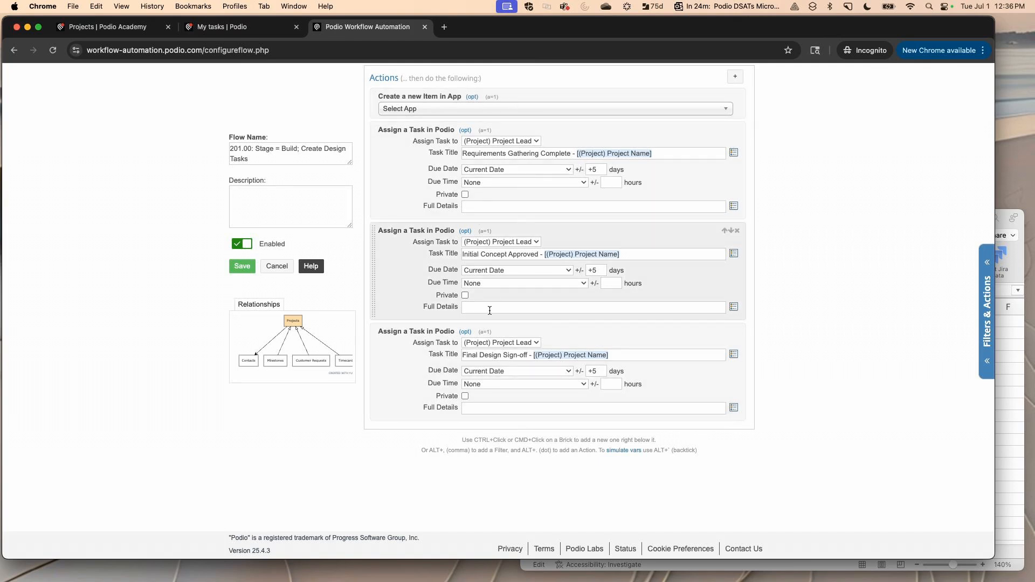
left_click(501, 110)
type("mil")
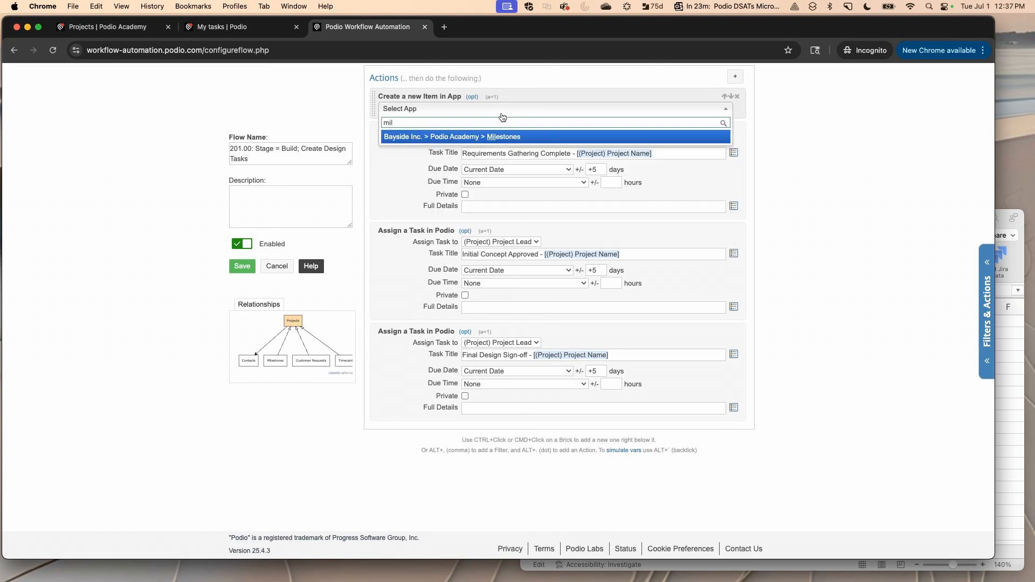
left_click(469, 136)
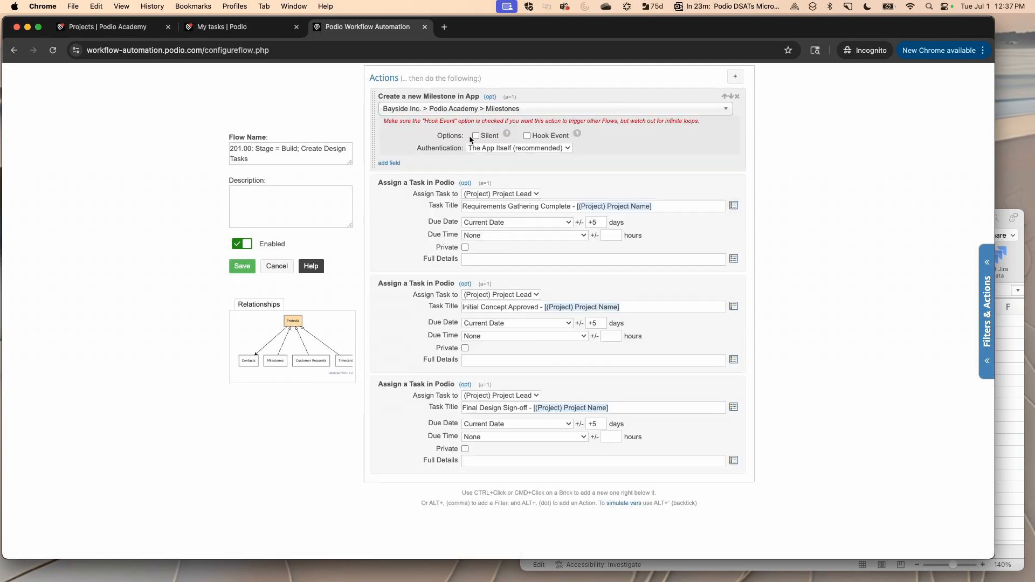
Step: Insert two more Create Item actions directly below the Milestones action
left_click(427, 160, "super")
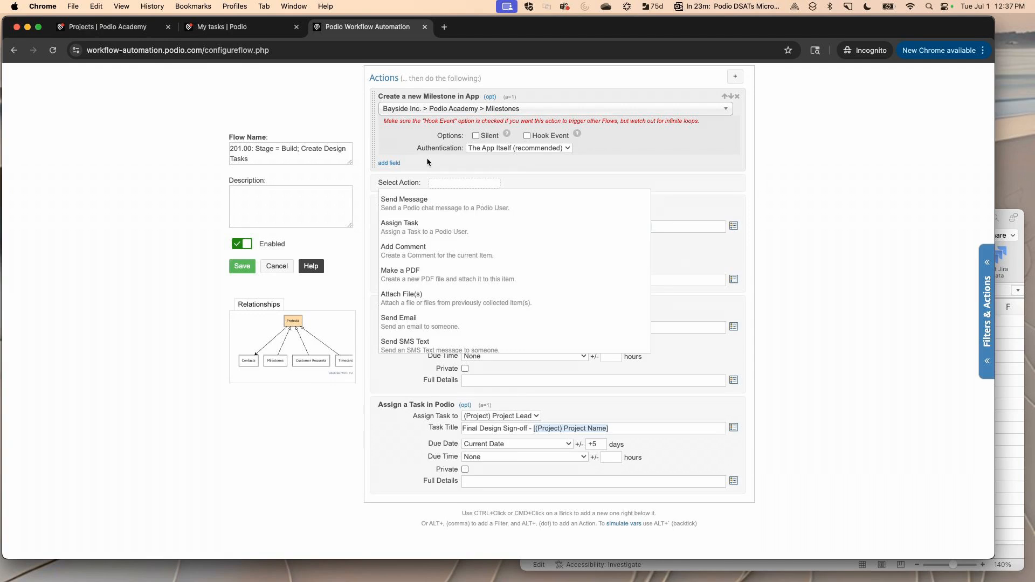
left_click(559, 179, "super")
left_click(480, 184)
type("create")
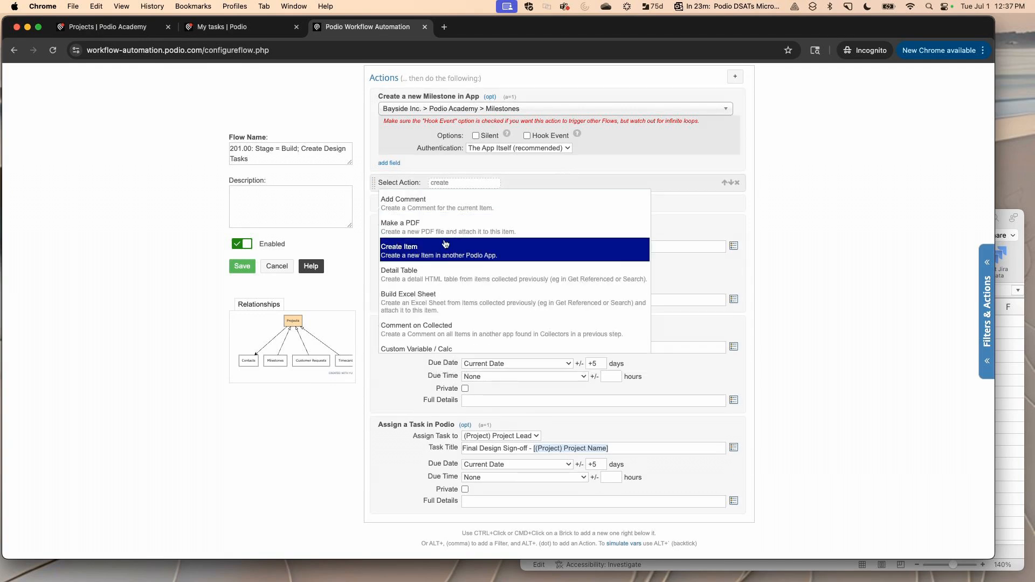
left_click(446, 245)
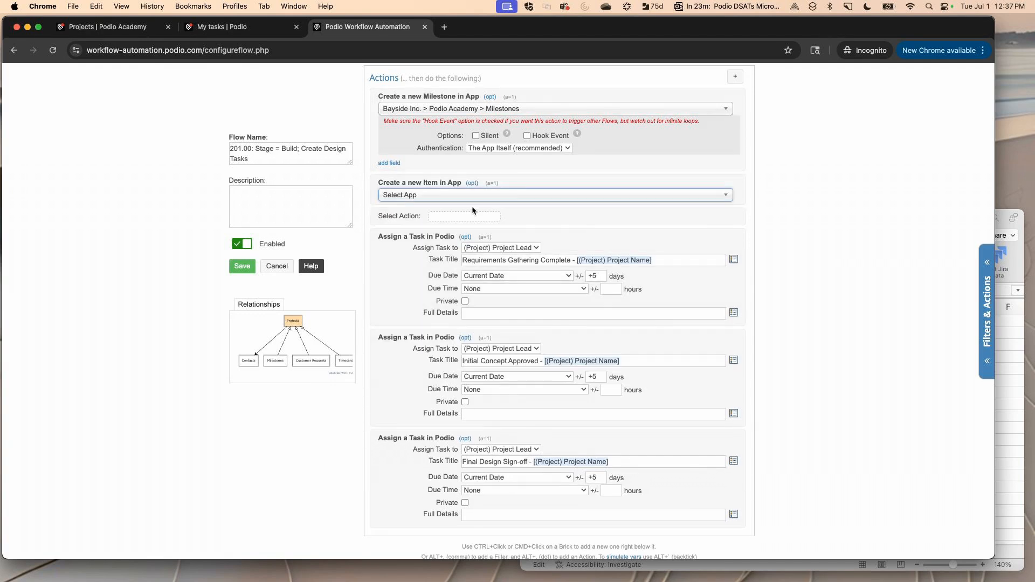
left_click(467, 216)
type("create")
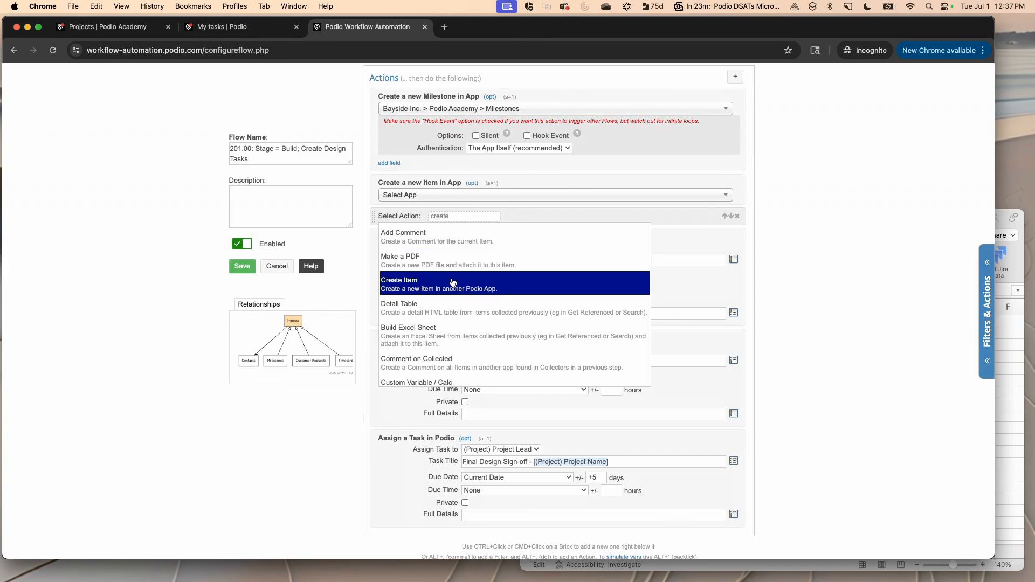
left_click(420, 283)
Step: Set the second Create Item action's app to Bayside Inc. > Podio Academy > Milestones
left_click(469, 194)
type("mile")
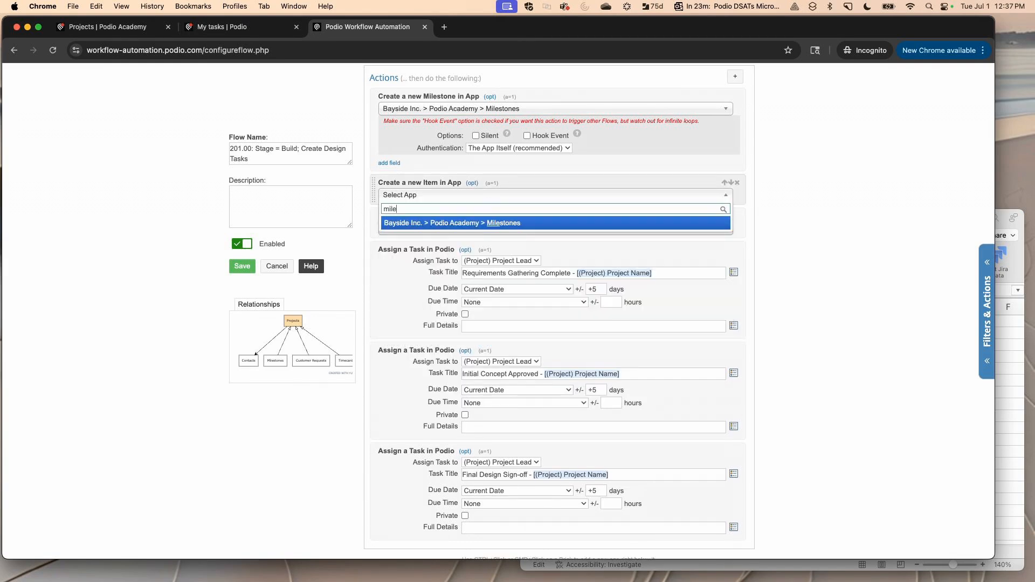
left_click(479, 224)
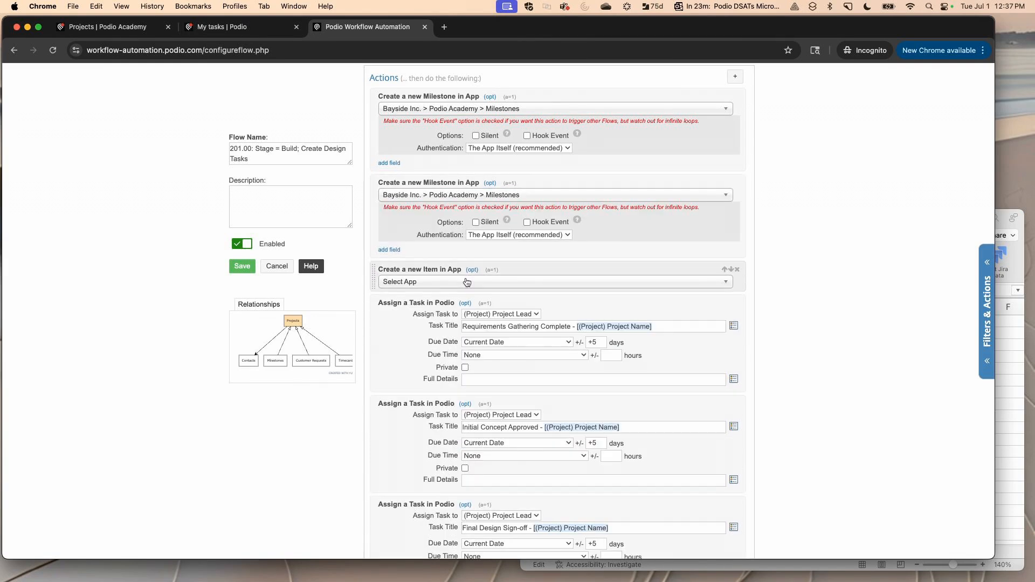
Step: Set the third Create Item action's app to Bayside Inc. > Podio Academy > Milestones
left_click(467, 282)
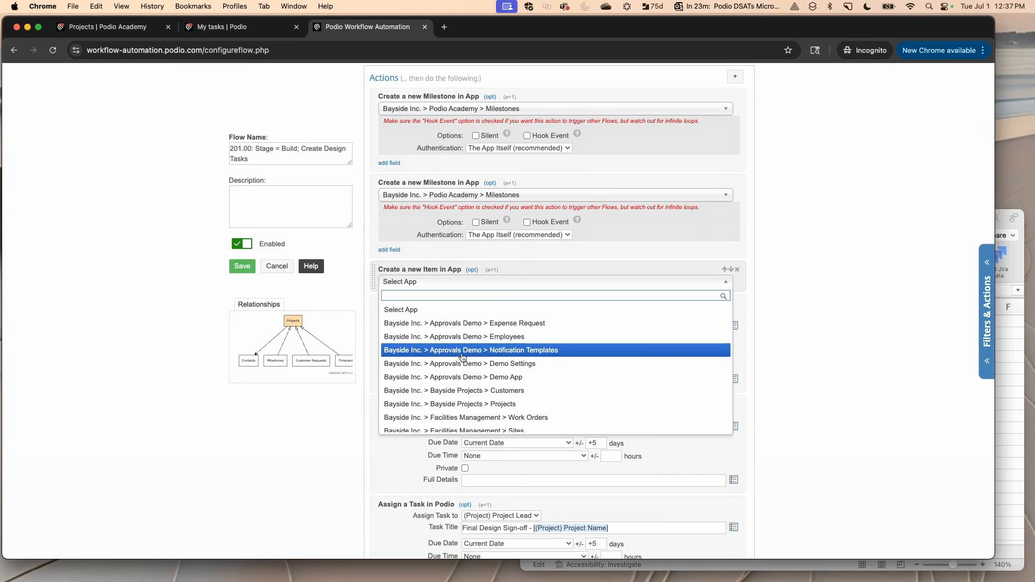
type("mile")
left_click(473, 312)
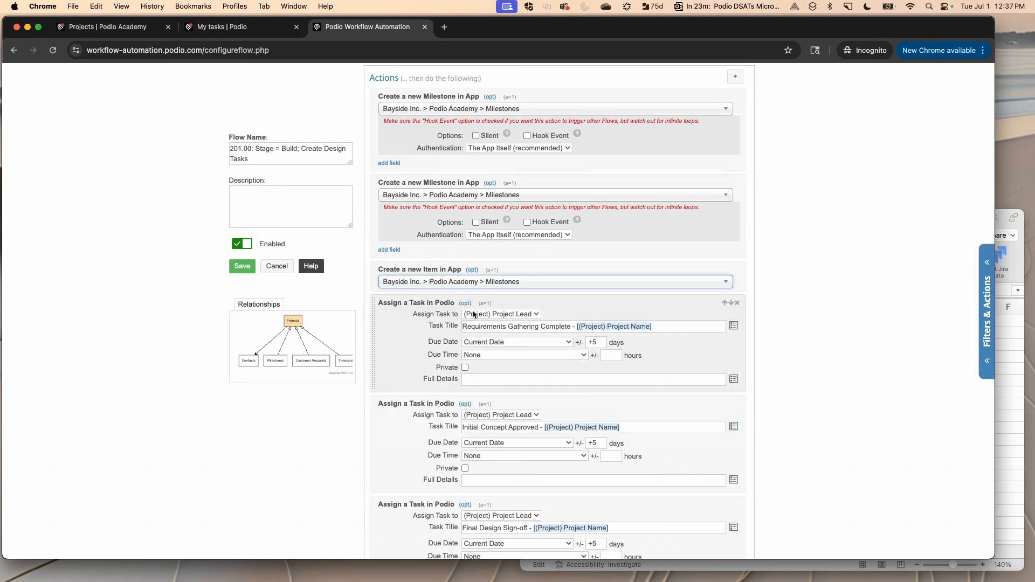
Step: Enable Hook Event on all three Milestone creation actions and add an empty field row to the first one
left_click(526, 309)
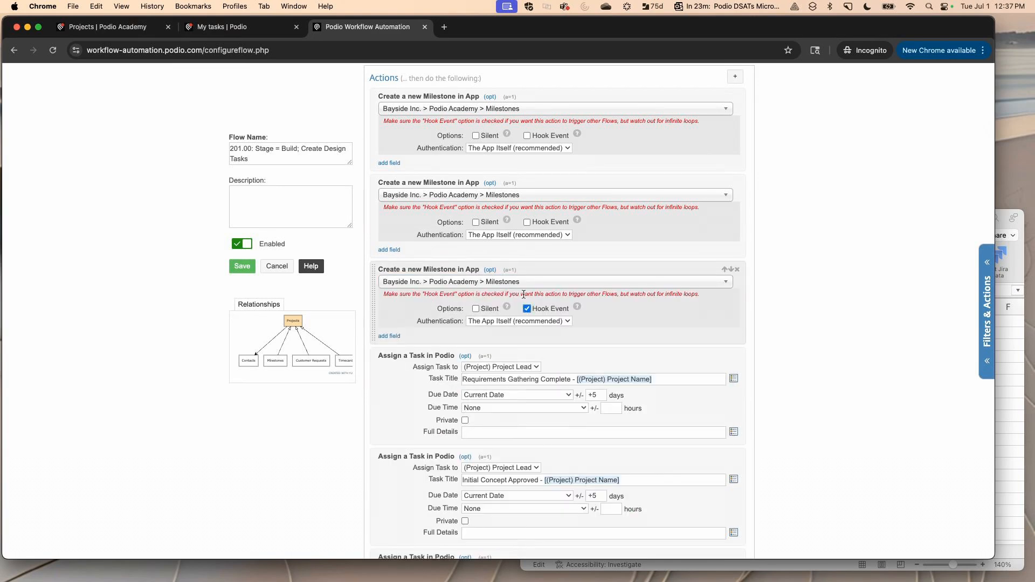
left_click(527, 222)
left_click(527, 136)
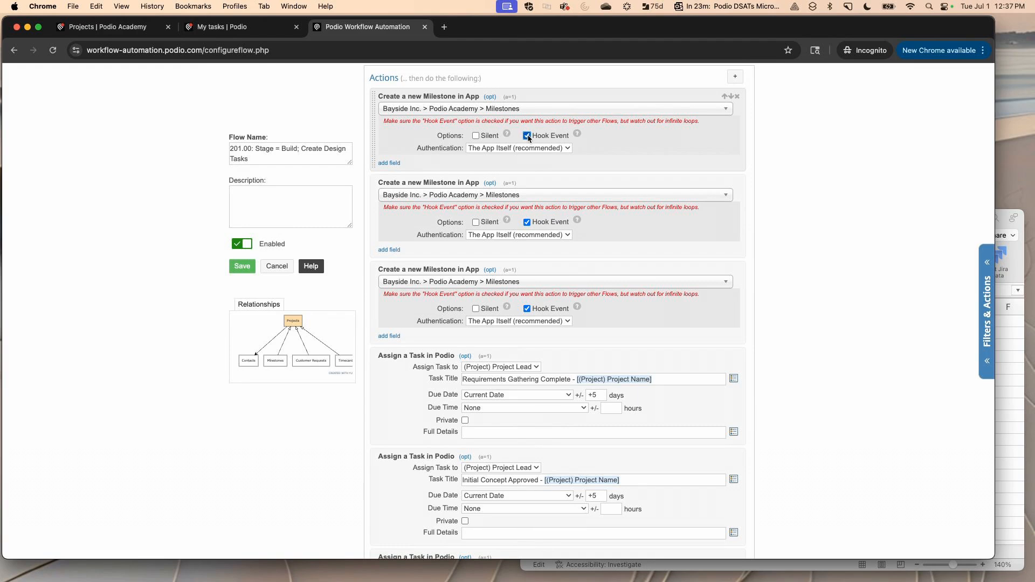
left_click(396, 163)
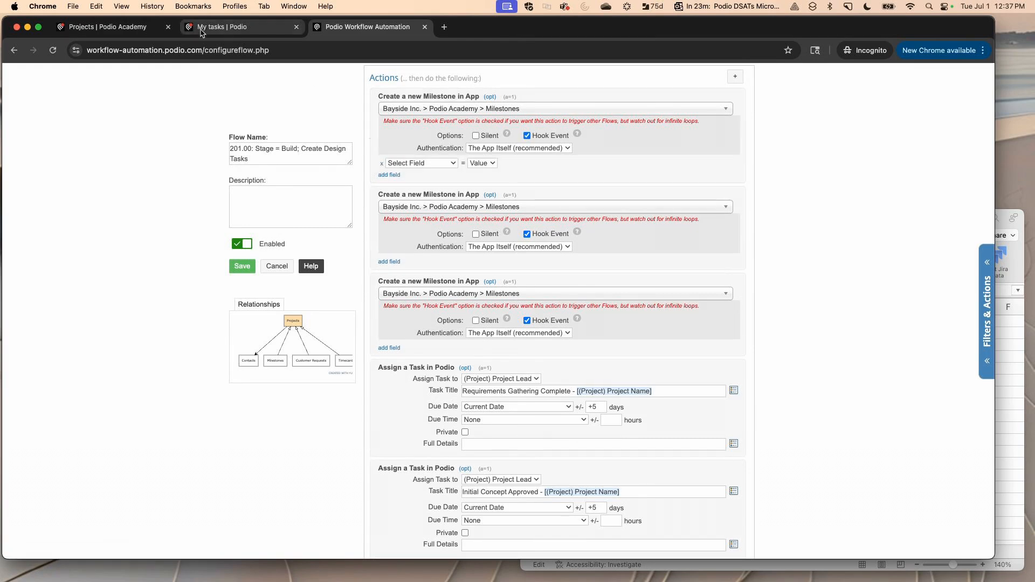
Step: Review the fields of a new Milestone form in the Podio Academy workspace, cancel it, and return to the flow, closing the My tasks page
left_click(105, 27)
left_click(274, 101)
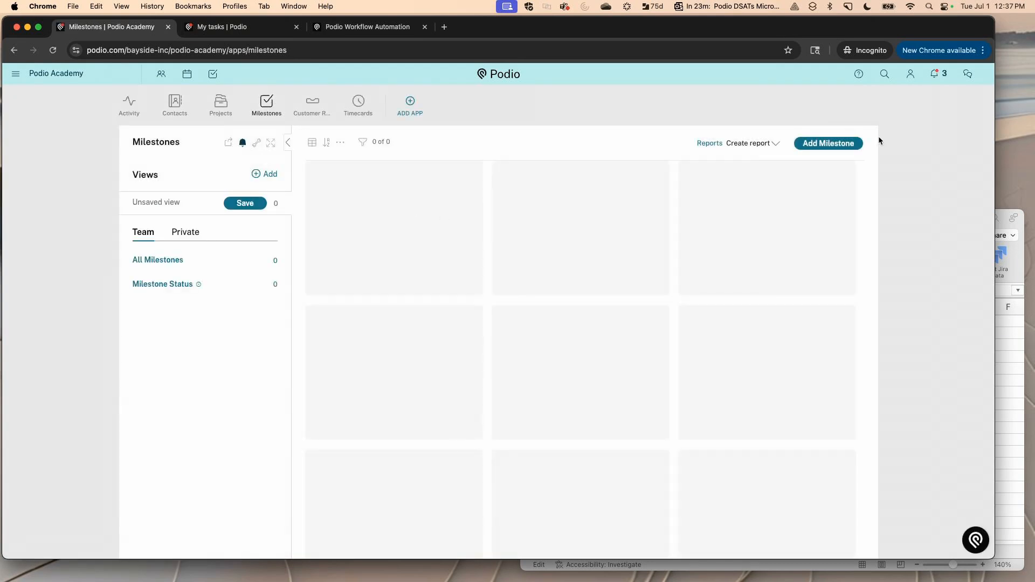
left_click(830, 143)
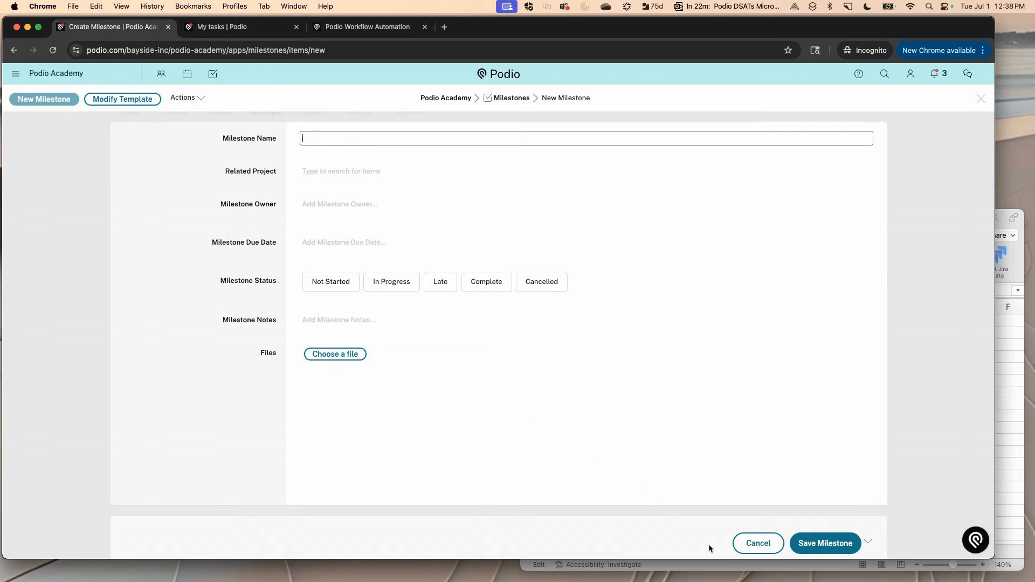
left_click(759, 543)
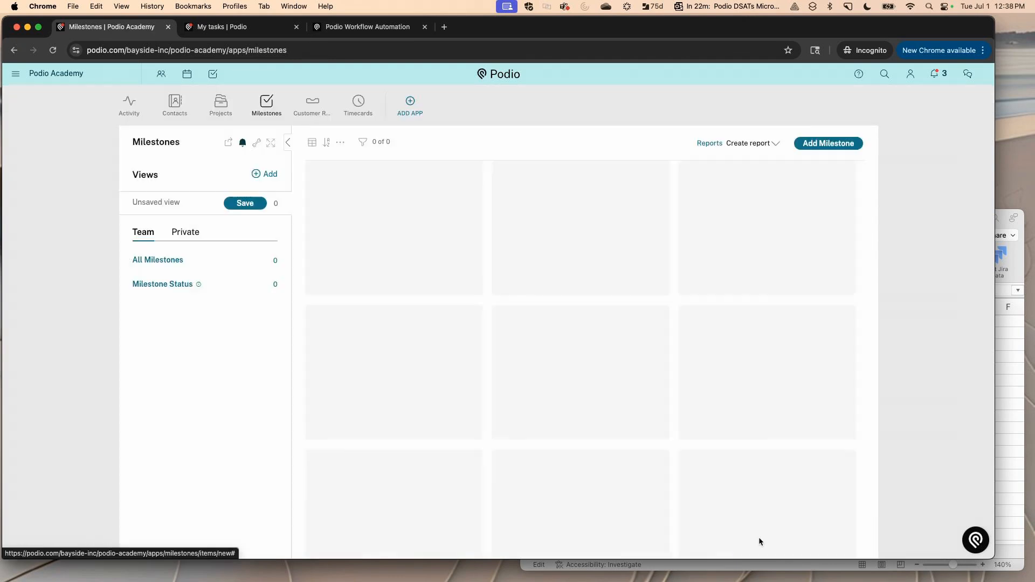
left_click(276, 32)
left_click(352, 35)
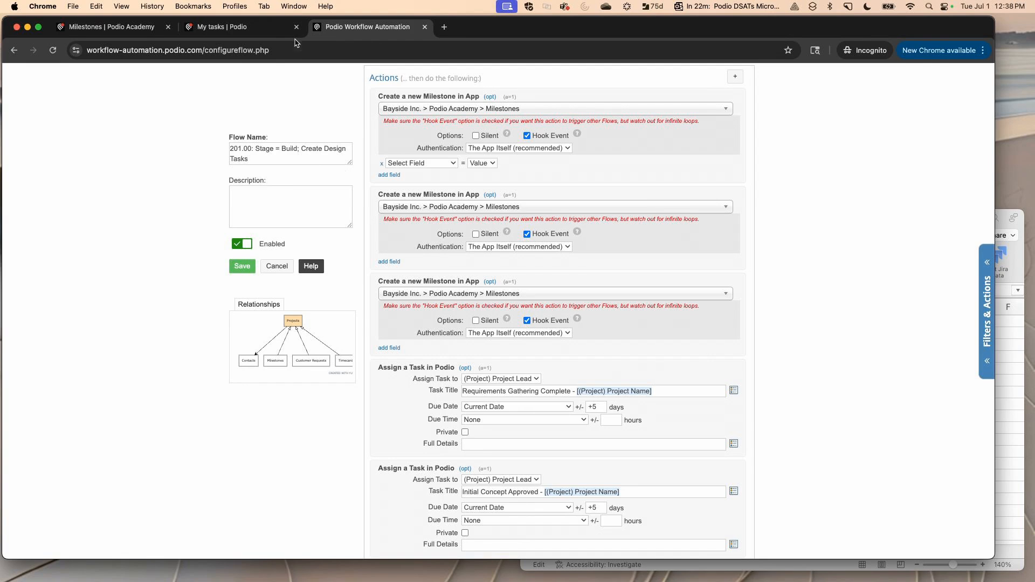
left_click(296, 27)
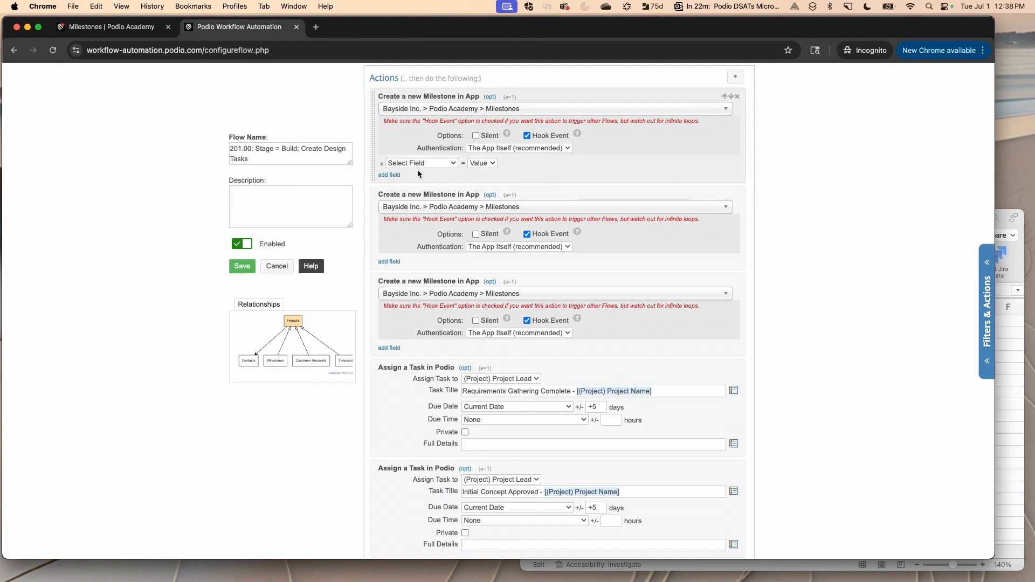
Step: Set the first Milestone action's Milestone Name to the first task's title, "Requirements Gathering Complete - [(Project) Project Name]"
left_click(436, 163)
left_click(434, 175)
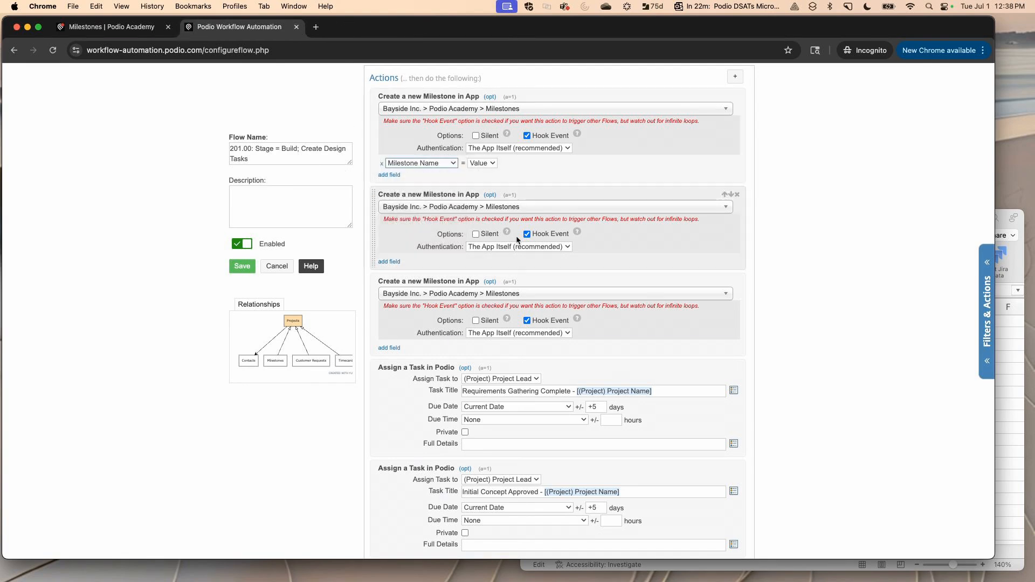
triple_click(545, 396)
key("super+c")
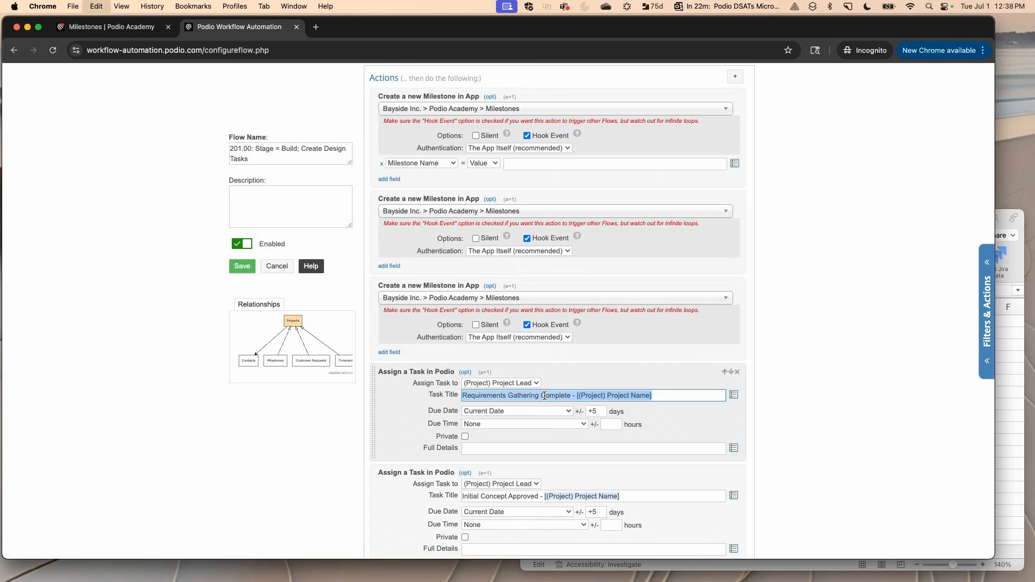
left_click(539, 163)
key("super+v")
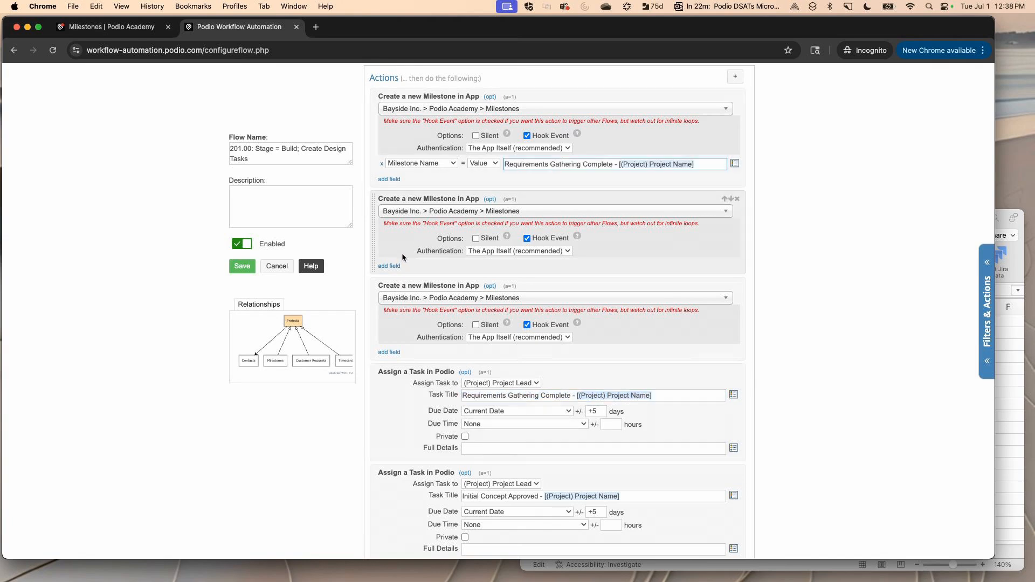
Step: Add a Milestone Name field to both the second and third Milestone creation actions
left_click(389, 265)
left_click(424, 266)
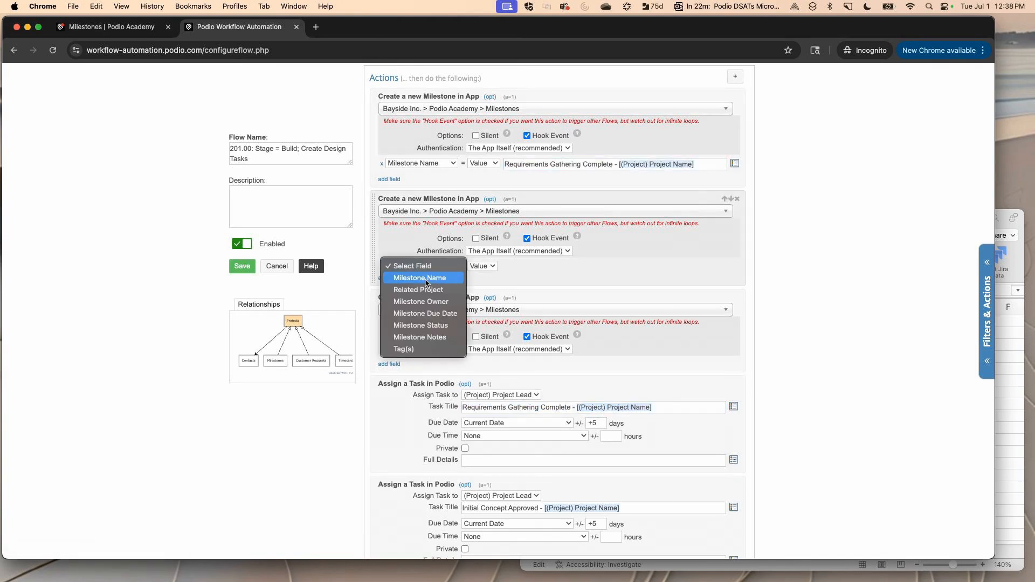
left_click(425, 278)
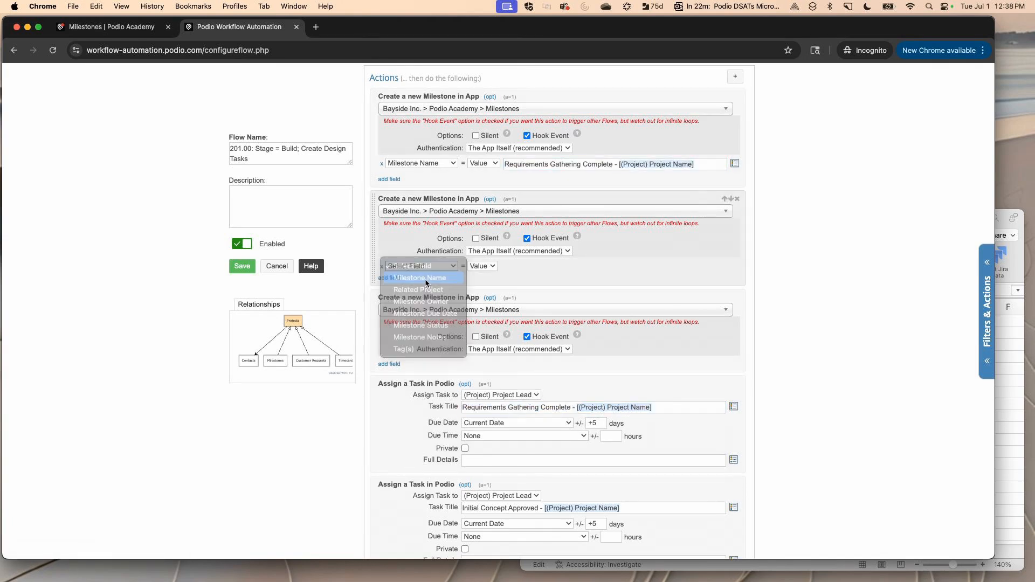
left_click(393, 371)
left_click(424, 368)
left_click(425, 380)
Step: Copy the second task's title, "Initial Concept Approved - [(Project) Project Name]", into the second Milestone action's Milestone Name value
scroll(468, 392, "down", 3)
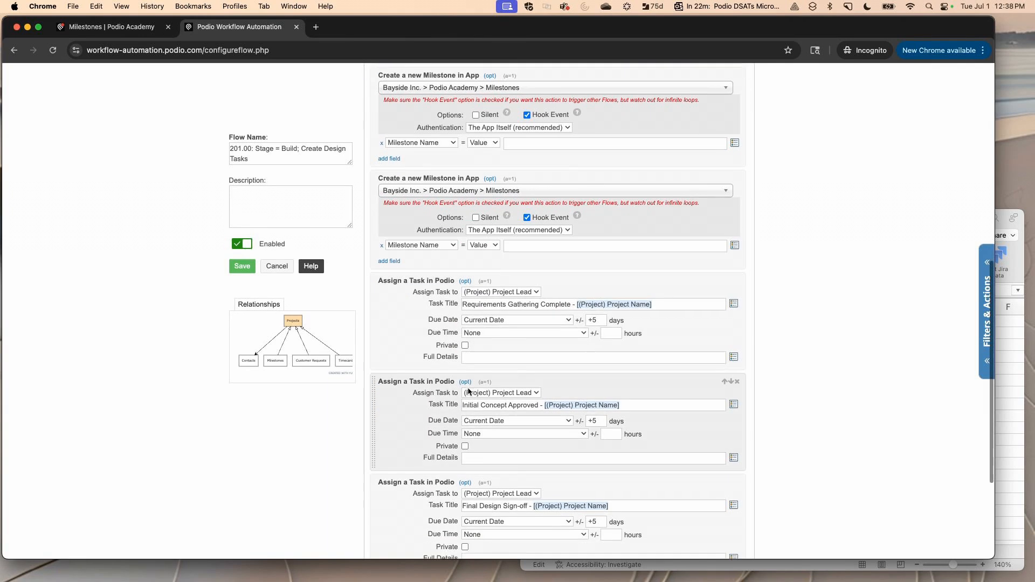
left_click(510, 377)
key("super+a")
key("super+c")
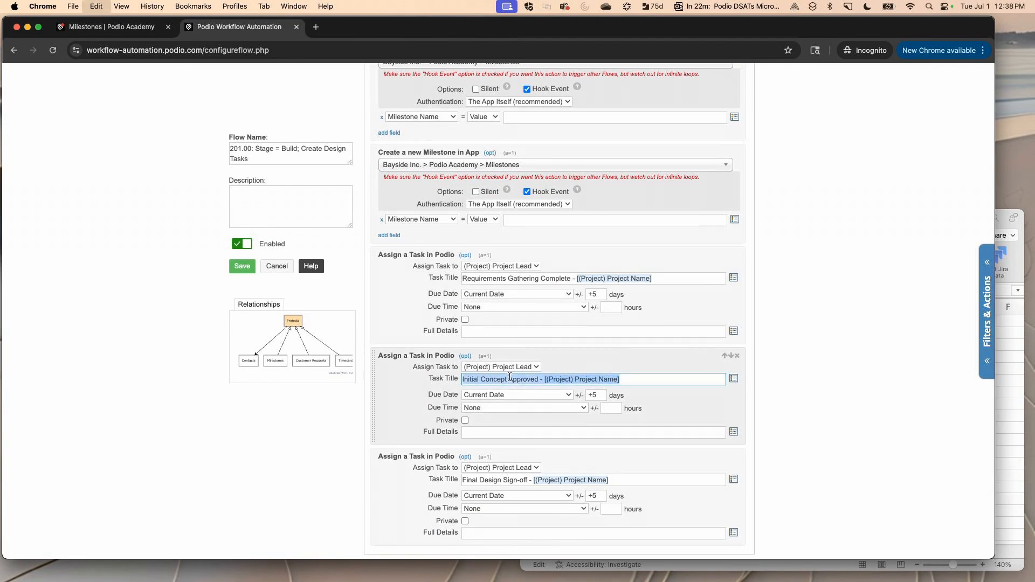
scroll(510, 377, "up", 5)
left_click(538, 284)
key("super+v")
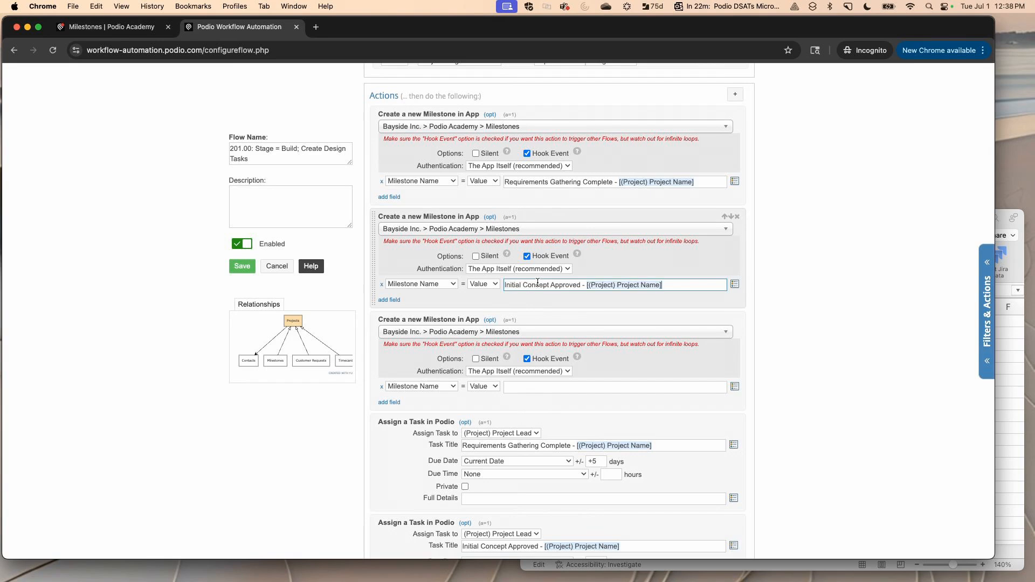
Step: Copy the last task's title, "Final Design Sign-off - [(Project) Project Name]", into the third Milestone action's Milestone Name value
scroll(537, 283, "down", 5)
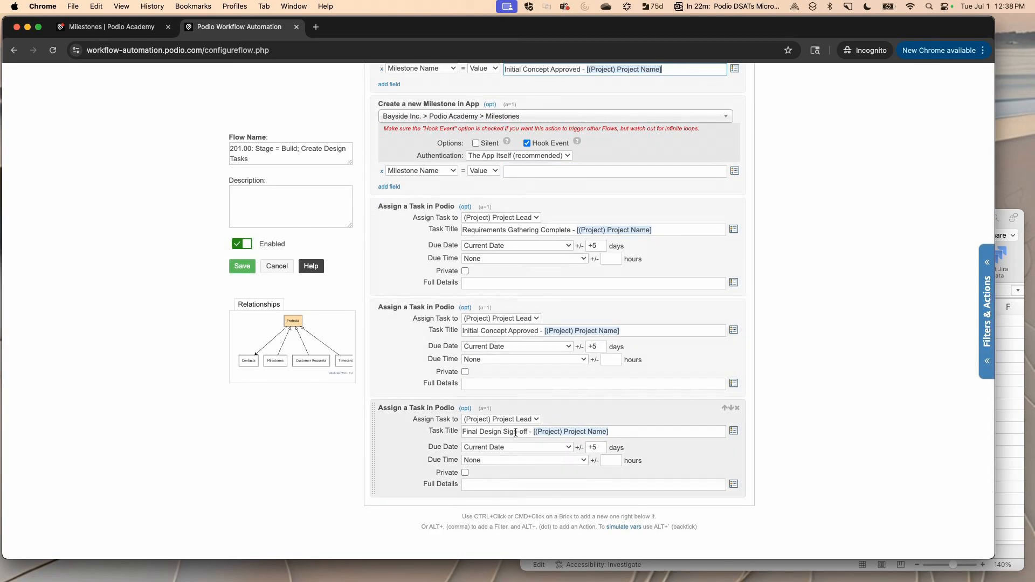
left_click(515, 431)
key("super+a")
key("super+c")
scroll(515, 431, "up", 5)
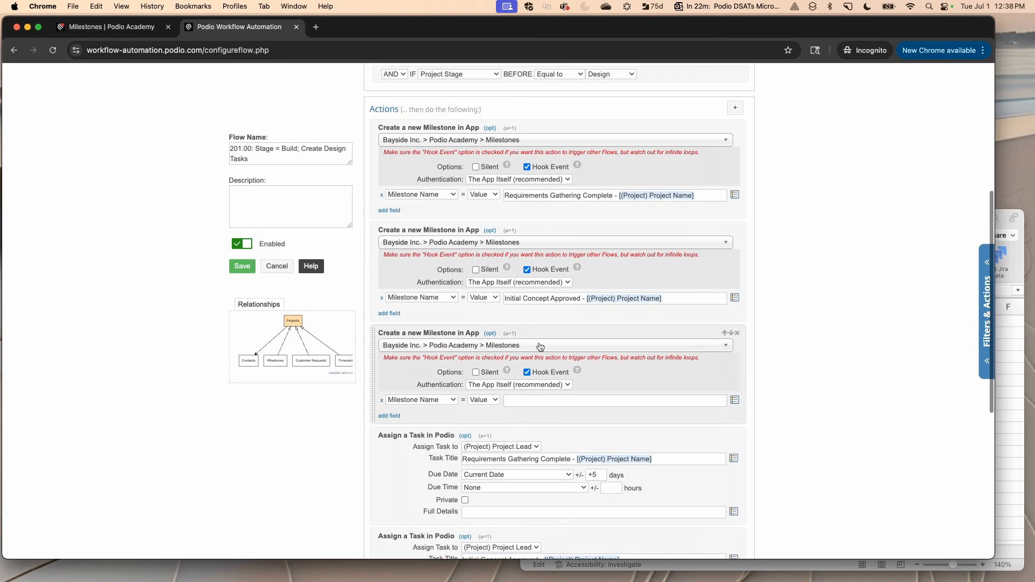
left_click(537, 401)
key("super+v")
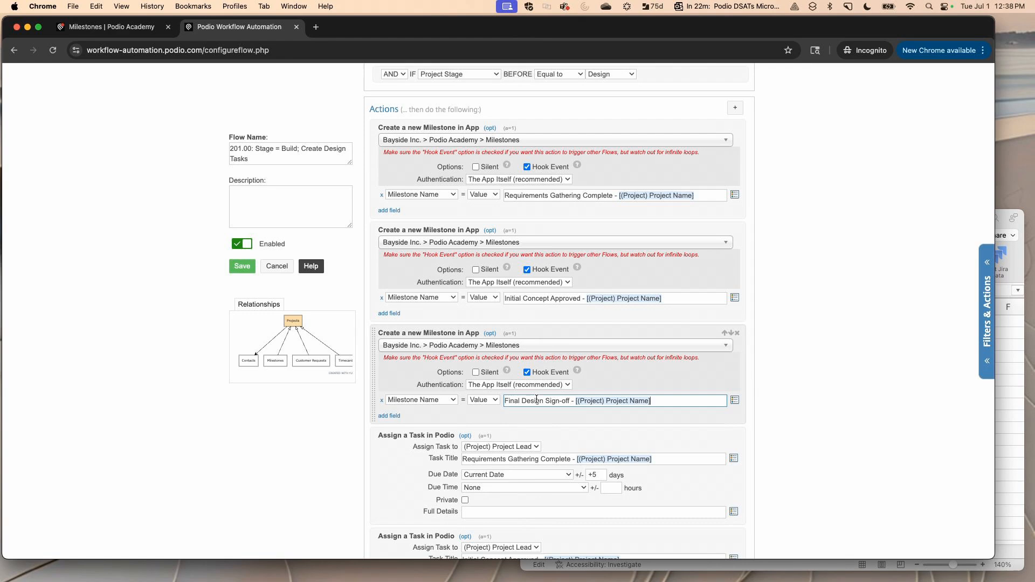
left_click(505, 419)
Step: Delete all three Assign a Task actions below the Milestone creation actions
left_click(737, 435)
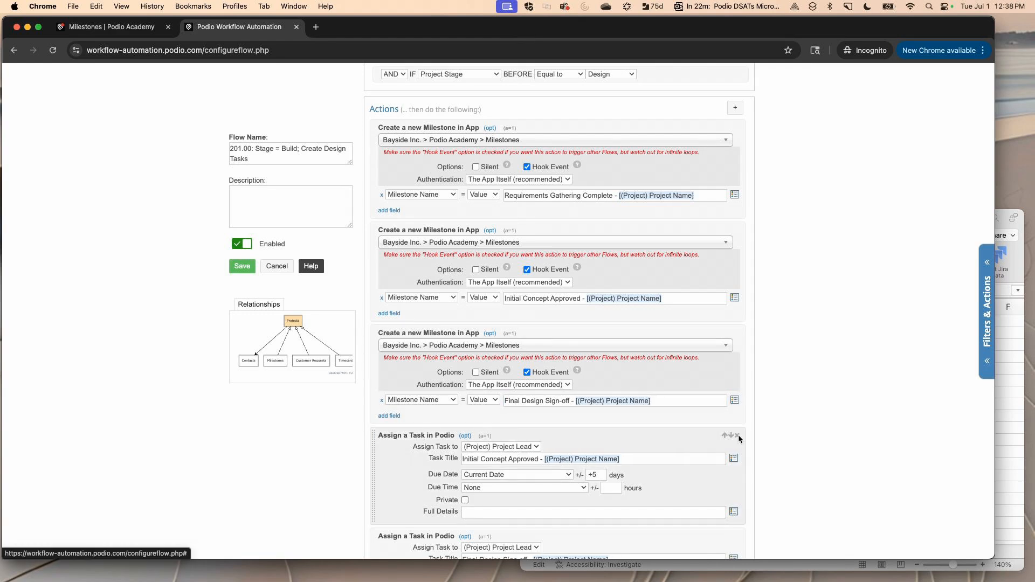
left_click(737, 435)
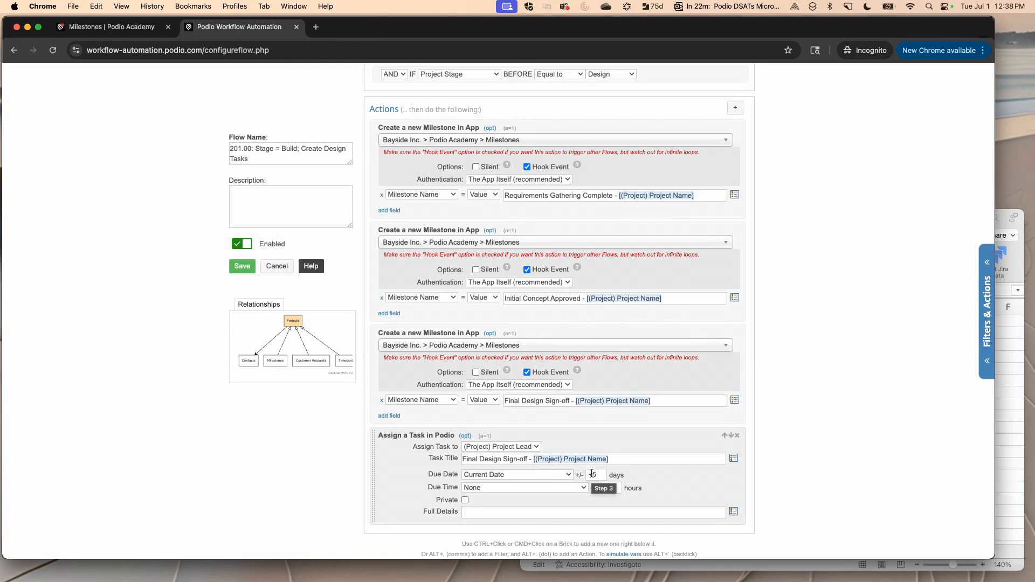
left_click(520, 472)
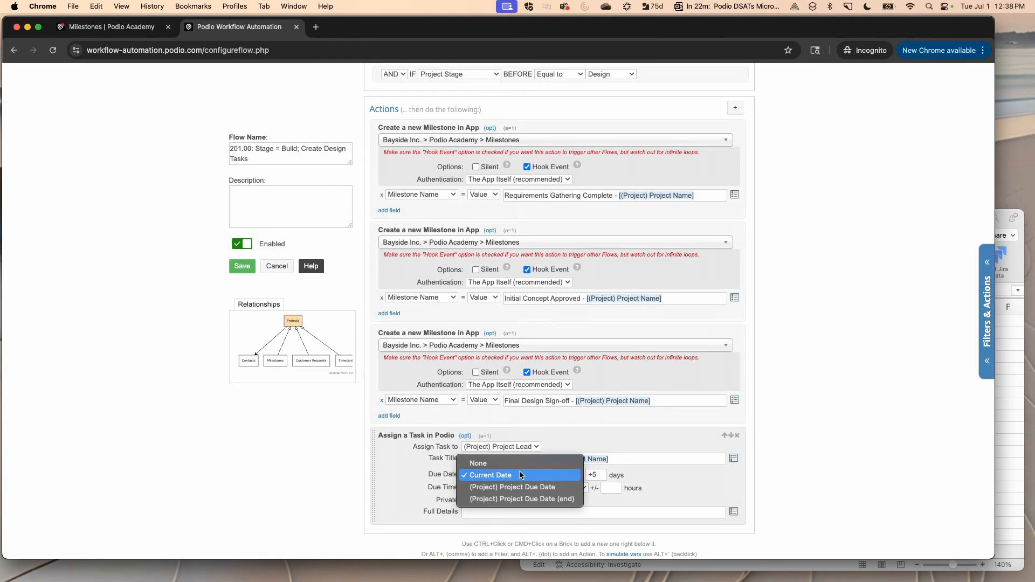
left_click(408, 472)
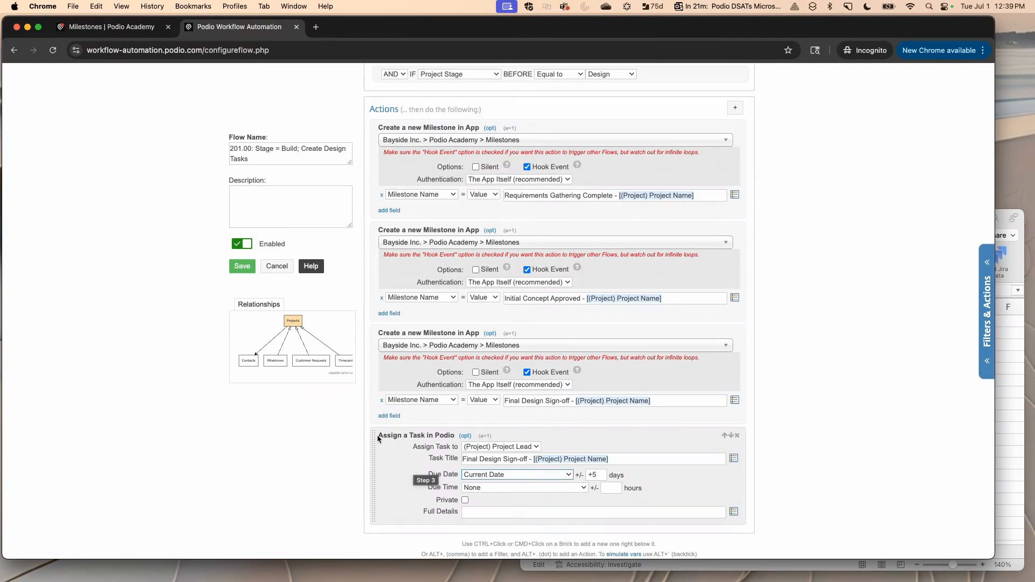
left_click(737, 435)
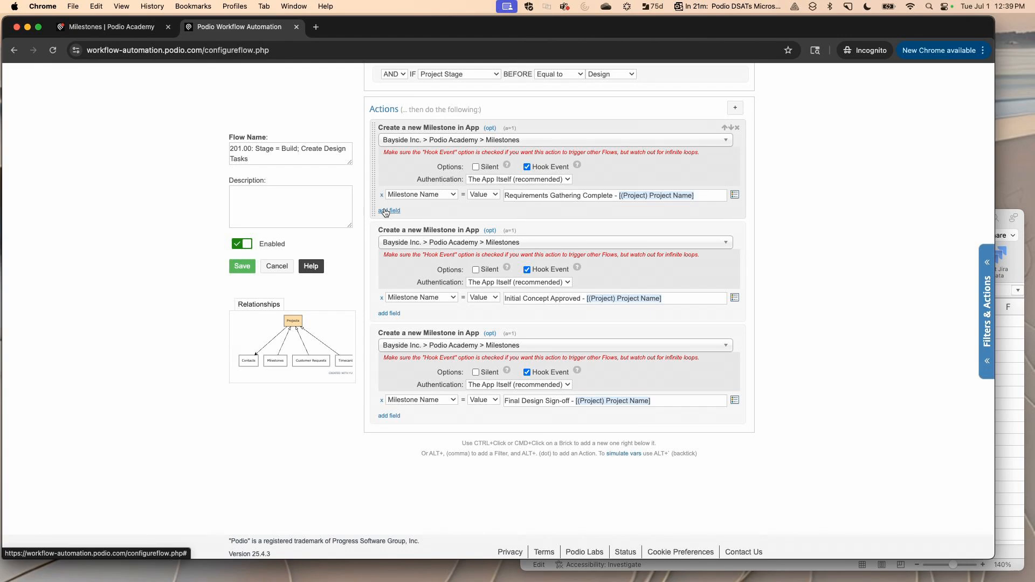
Step: Add a Related Project field to the first Milestone action and set it to Current (Project) Item
left_click(388, 210)
left_click(387, 210)
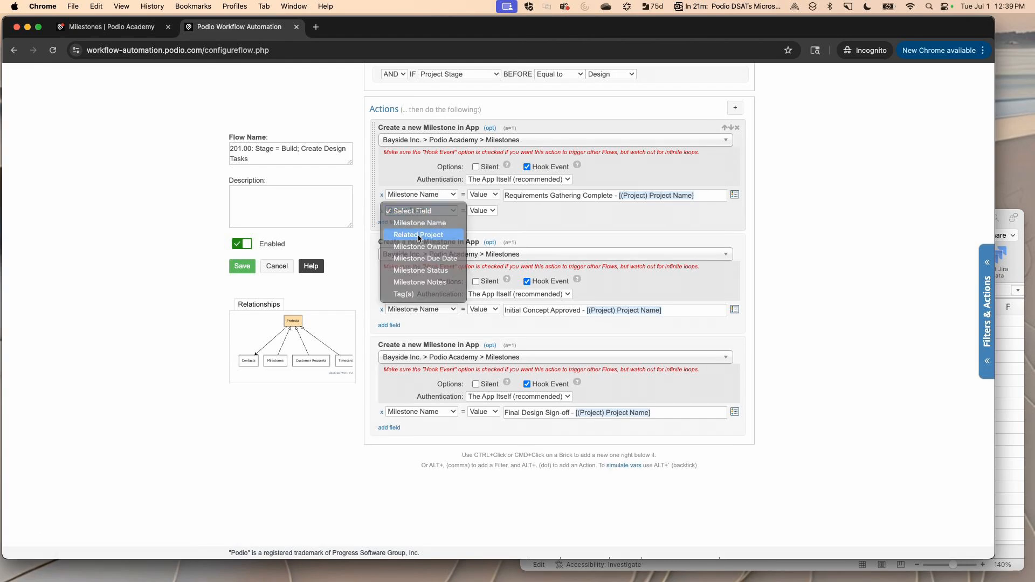
left_click(411, 233)
left_click(524, 216)
left_click(531, 226)
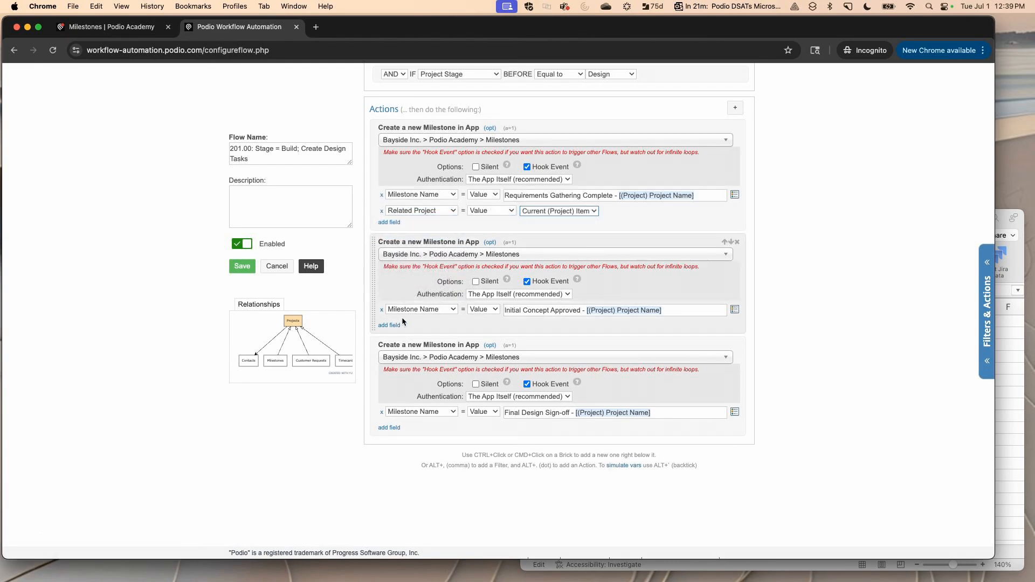
Step: Add a Milestone Owner field to the first Milestone action and set it to (Project) Project Lead(s)
left_click(389, 222)
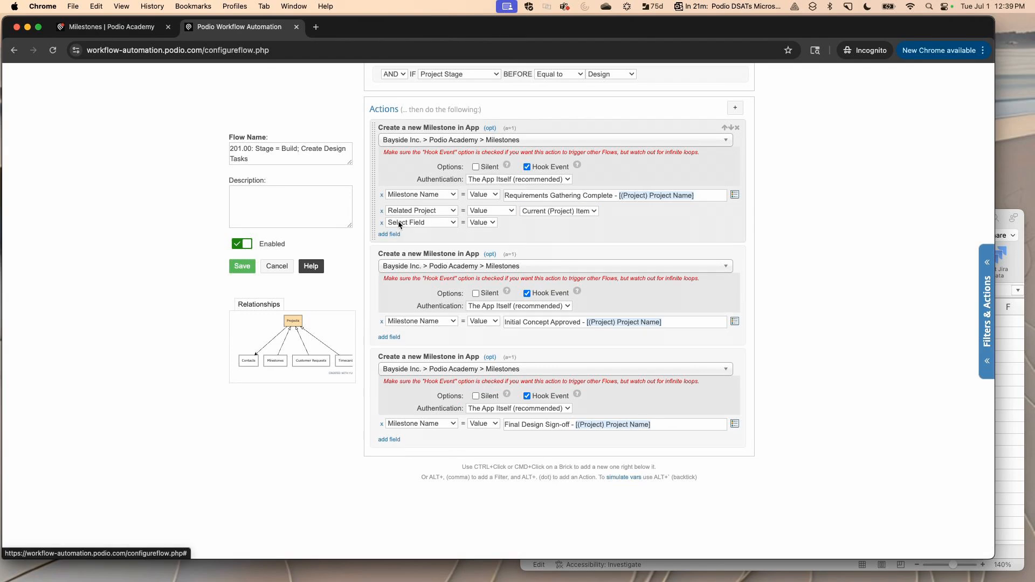
left_click(409, 222)
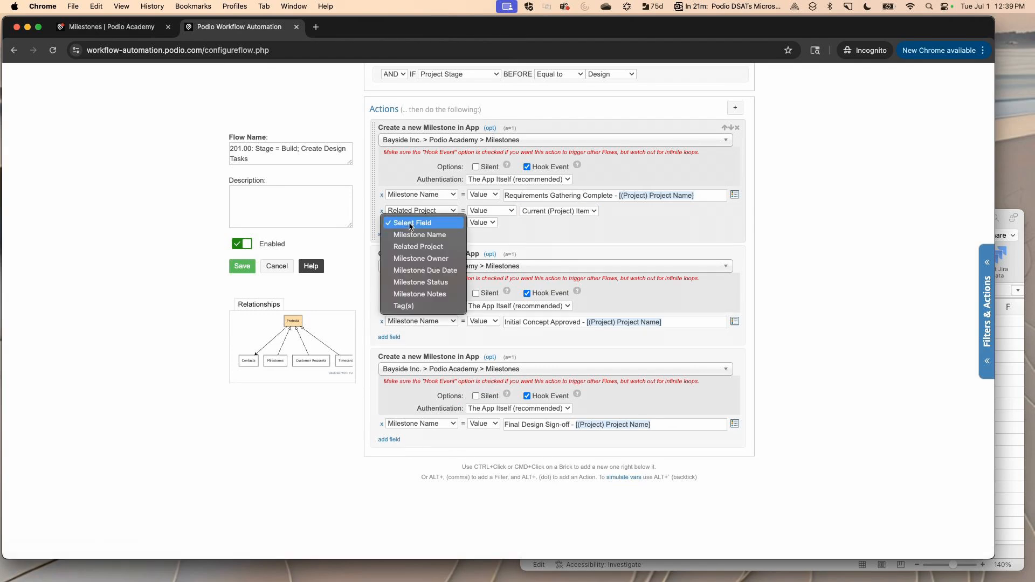
left_click(420, 258)
left_click(541, 222)
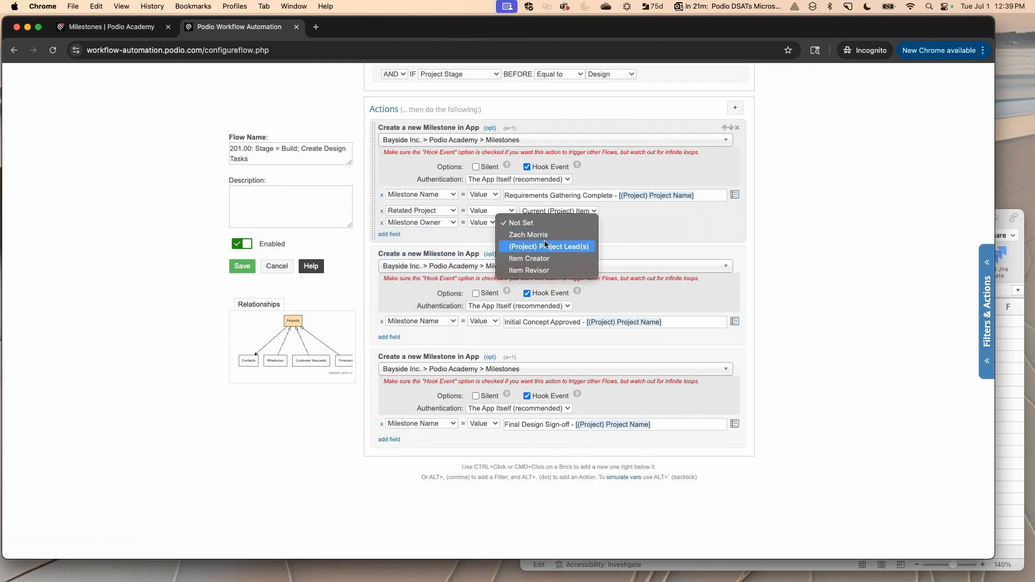
left_click(544, 246)
Step: Add a Milestone Due Date field to the first Milestone action
left_click(383, 233)
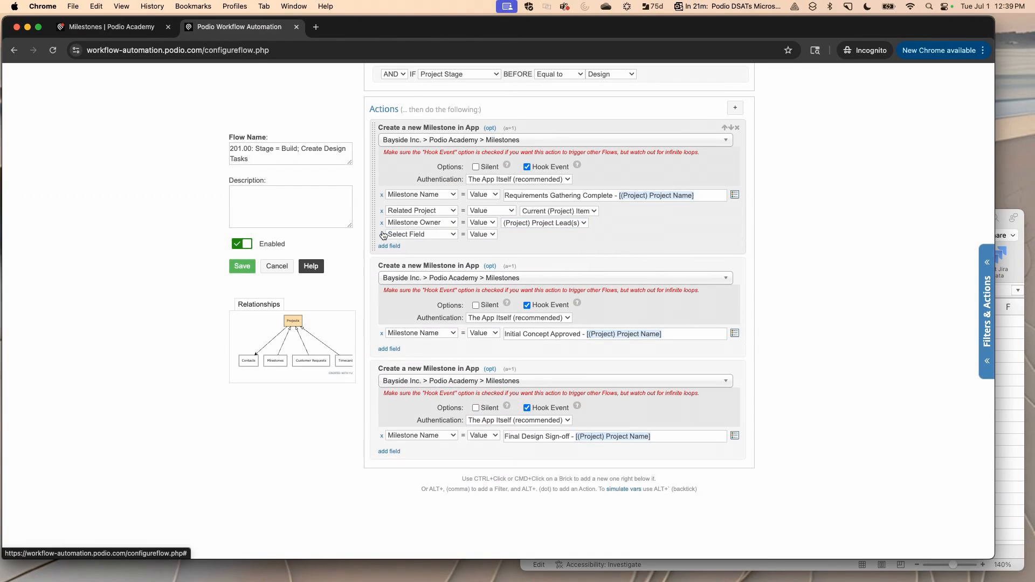
left_click(388, 234)
left_click(424, 281)
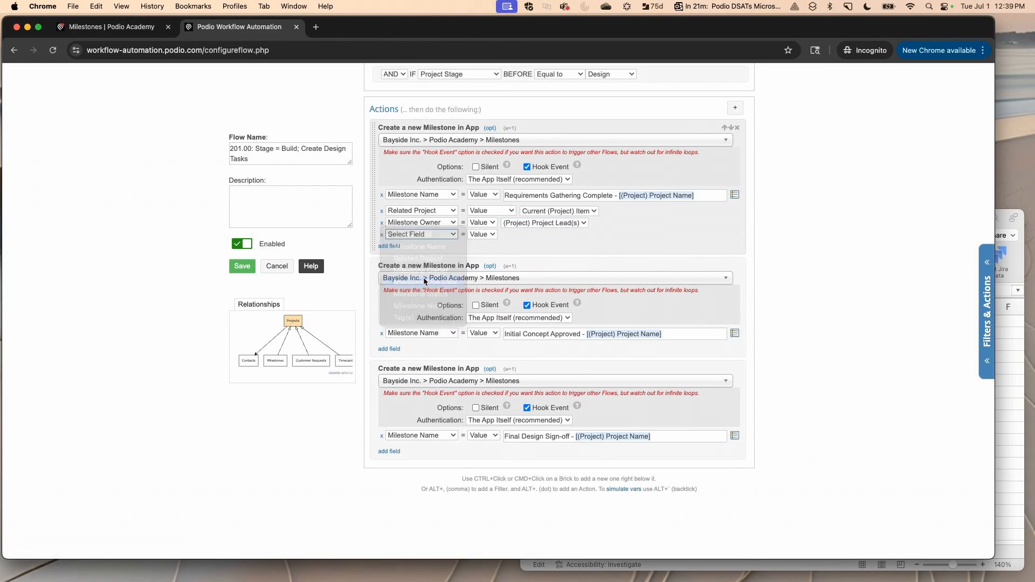
Step: Add a Milestone Status field to the first Milestone action and set it to Not Started
left_click(397, 247)
left_click(400, 249)
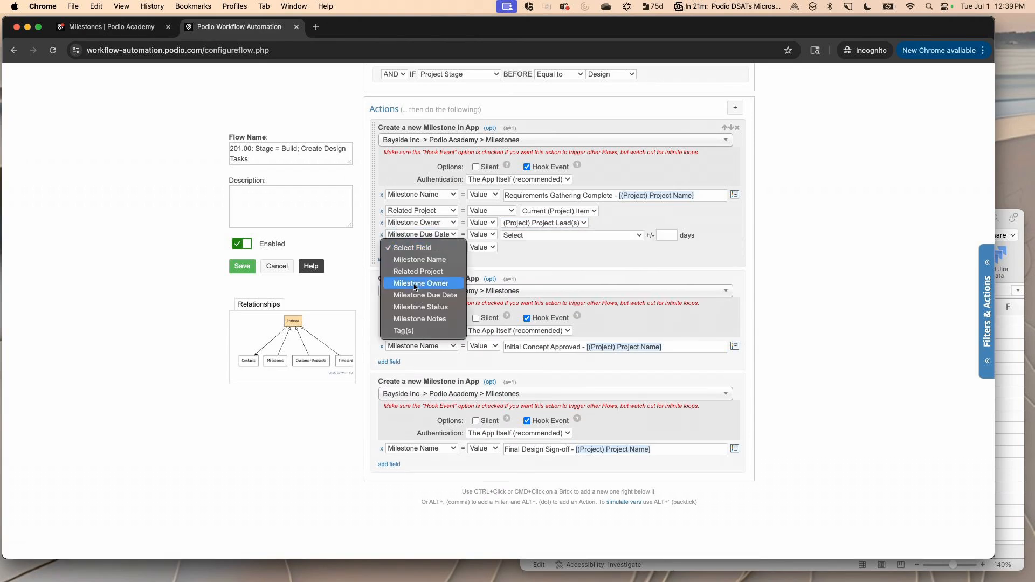
left_click(418, 306)
left_click(535, 247)
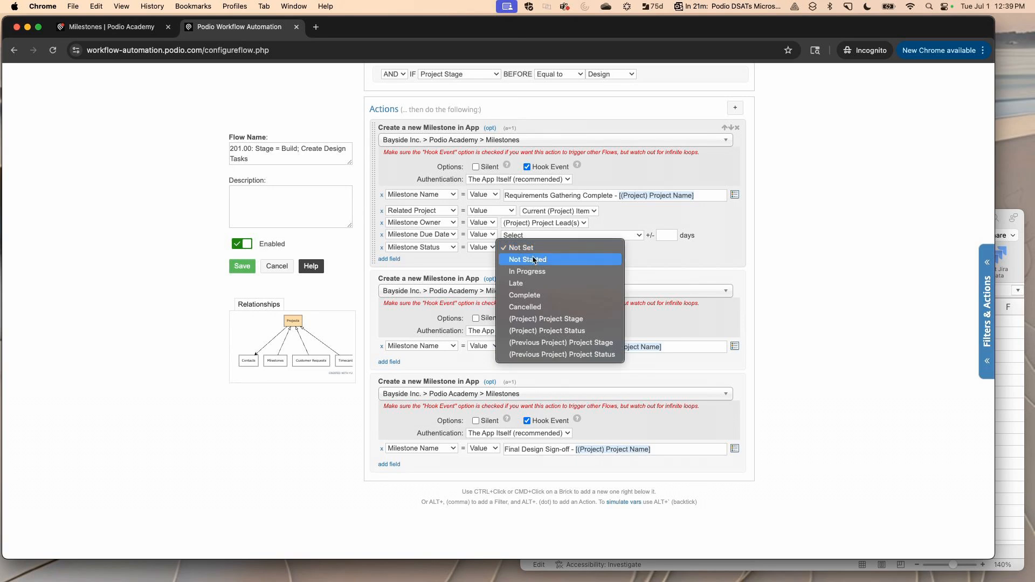
left_click(534, 195)
Step: Add a Related Project field to the Initial Concept Approved action and set it to Current (Project) Item
left_click(389, 362)
left_click(405, 362)
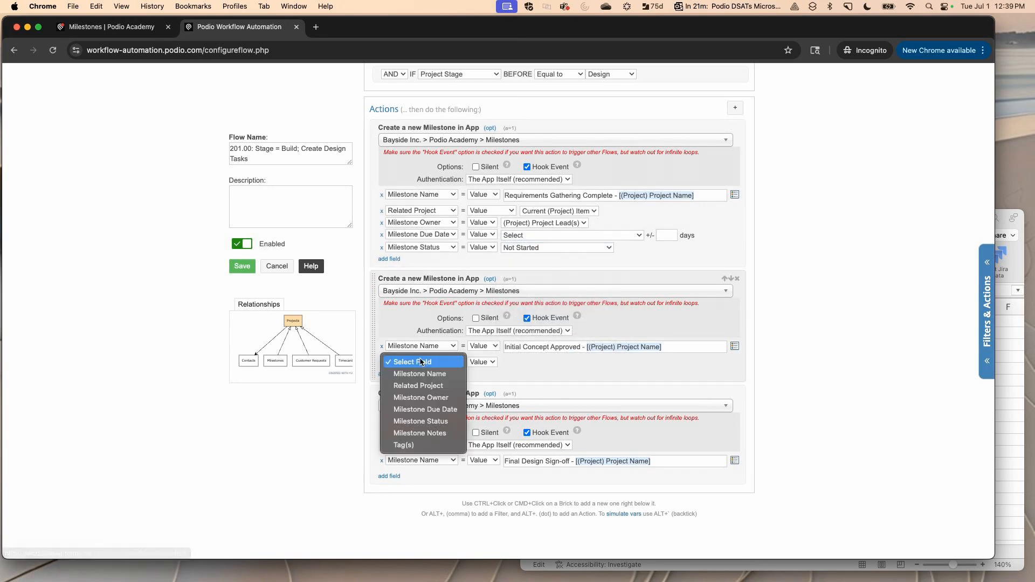
left_click(401, 384)
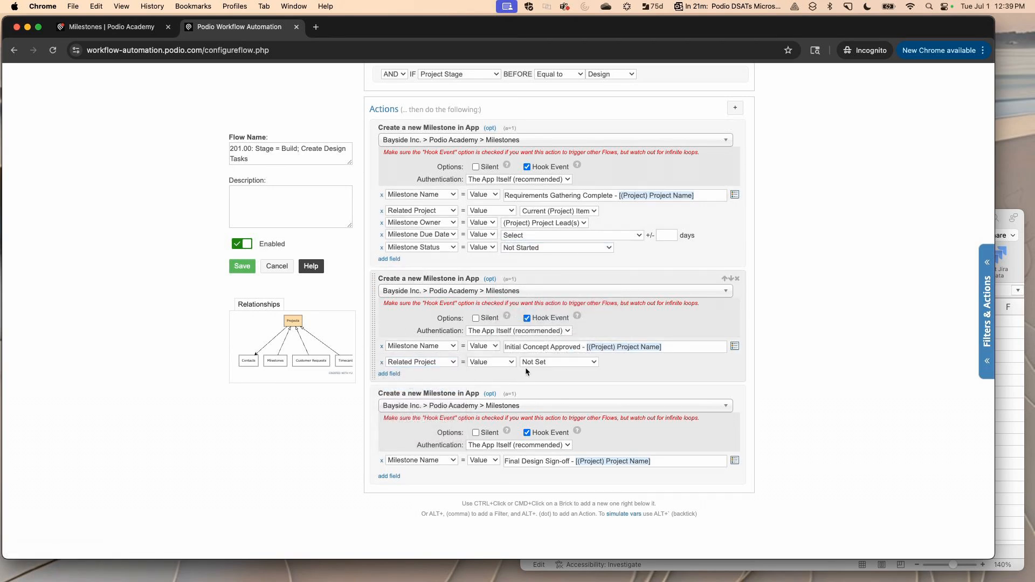
left_click(529, 365)
left_click(539, 373)
Step: Add a Milestone Owner field to the Initial Concept Approved action and set it to (Project) Project Lead(s)
left_click(400, 374)
left_click(402, 374)
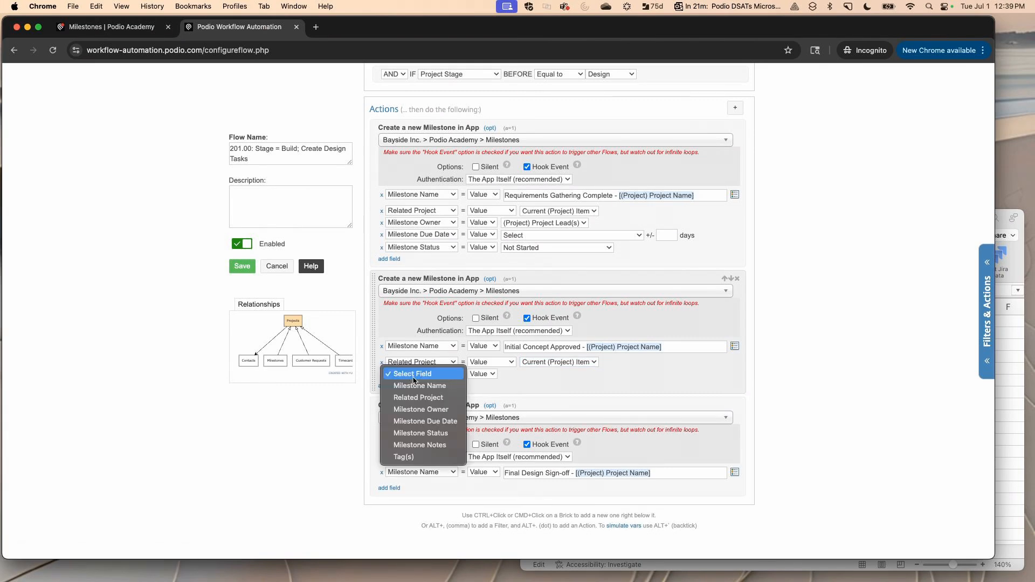
left_click(424, 410)
left_click(527, 374)
left_click(536, 398)
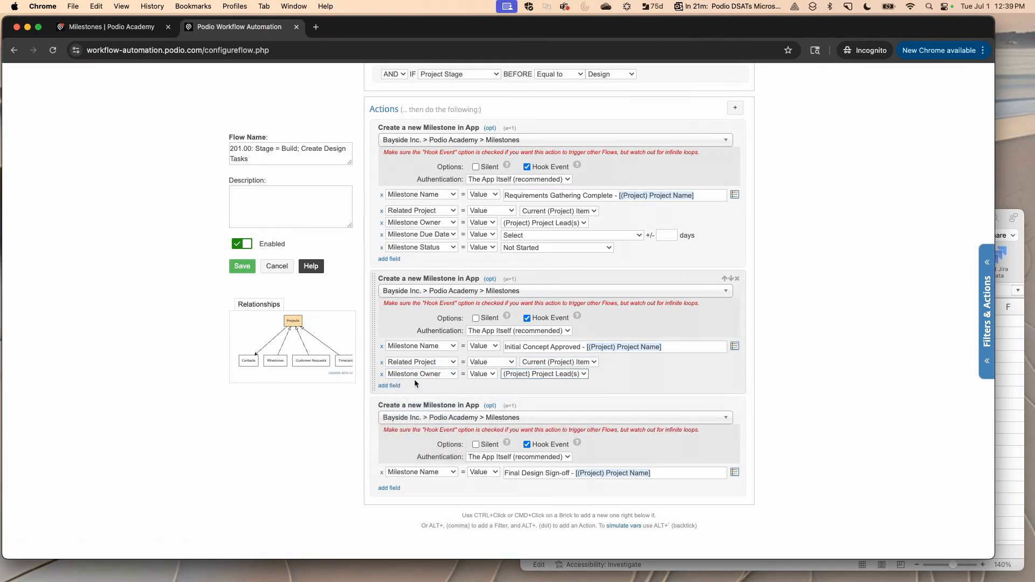
Step: Add a Milestone Due Date field to the Initial Concept Approved action
left_click(390, 385)
left_click(399, 385)
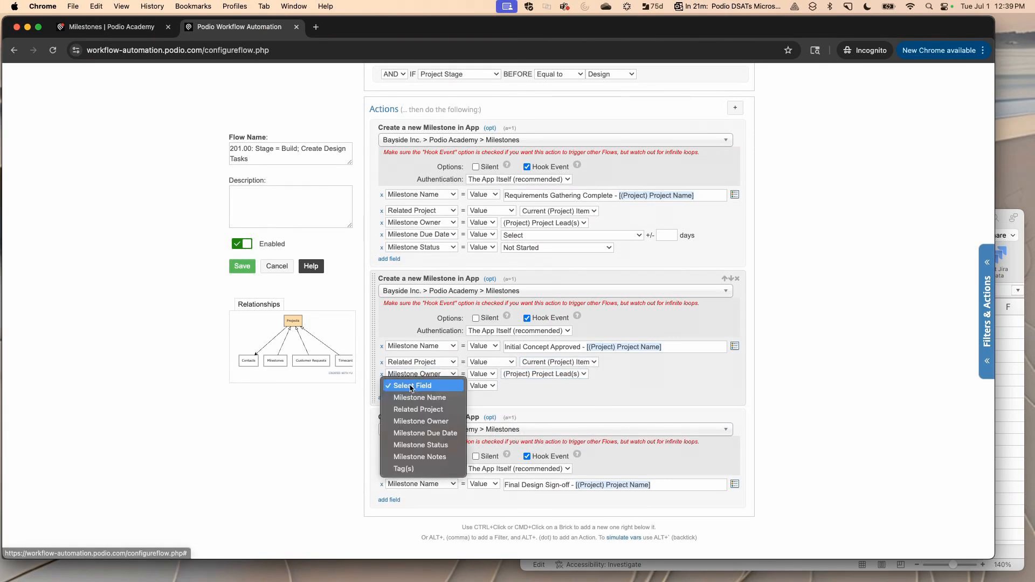
left_click(417, 431)
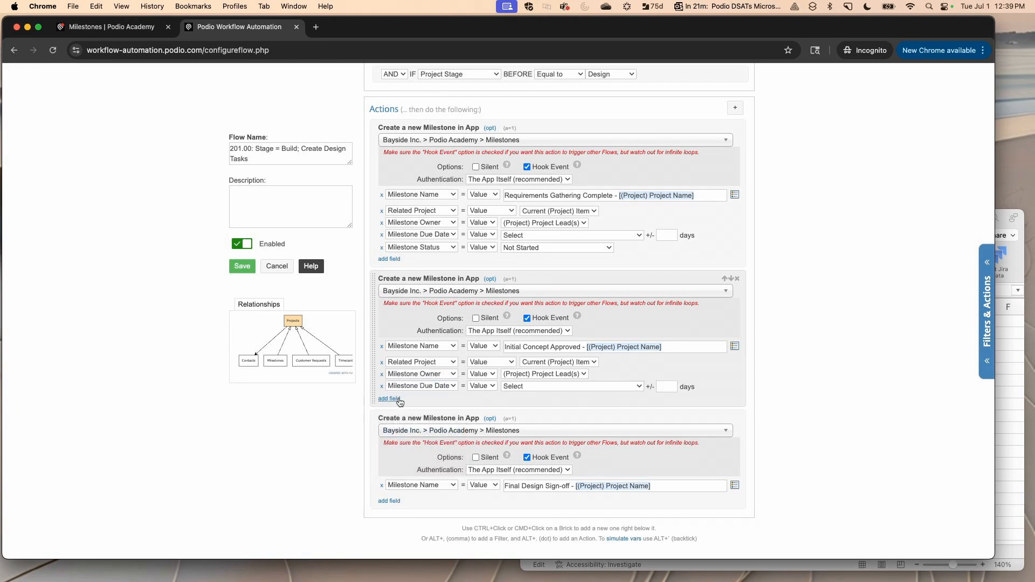
Step: Add a Milestone Status field to the Initial Concept Approved action and set it to Not Started
left_click(390, 397)
left_click(414, 399)
left_click(420, 458)
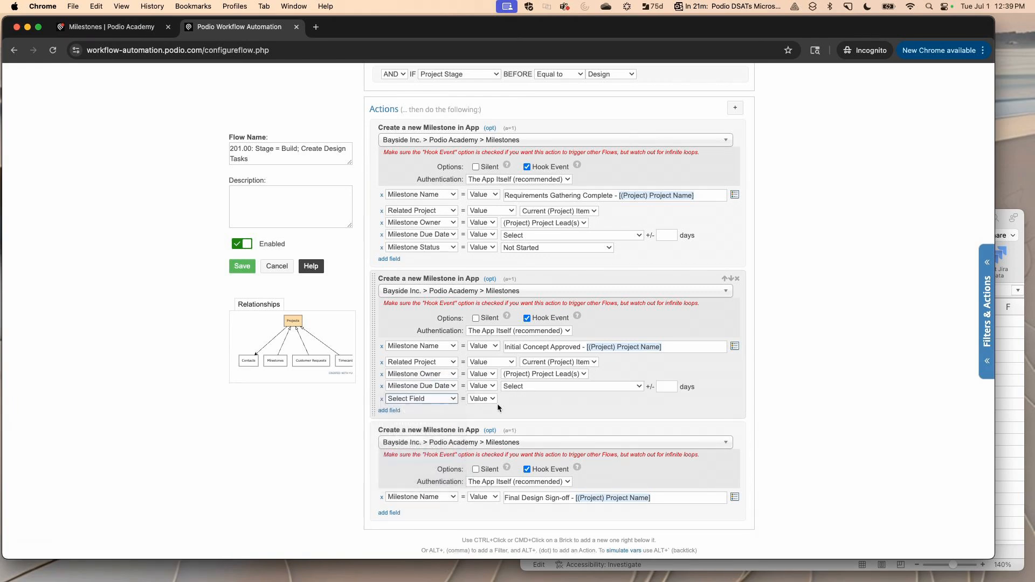
left_click(535, 399)
left_click(533, 411)
Step: Add Related Project and Milestone Owner fields to the Final Design Sign-off action
scroll(464, 485, "down", 3)
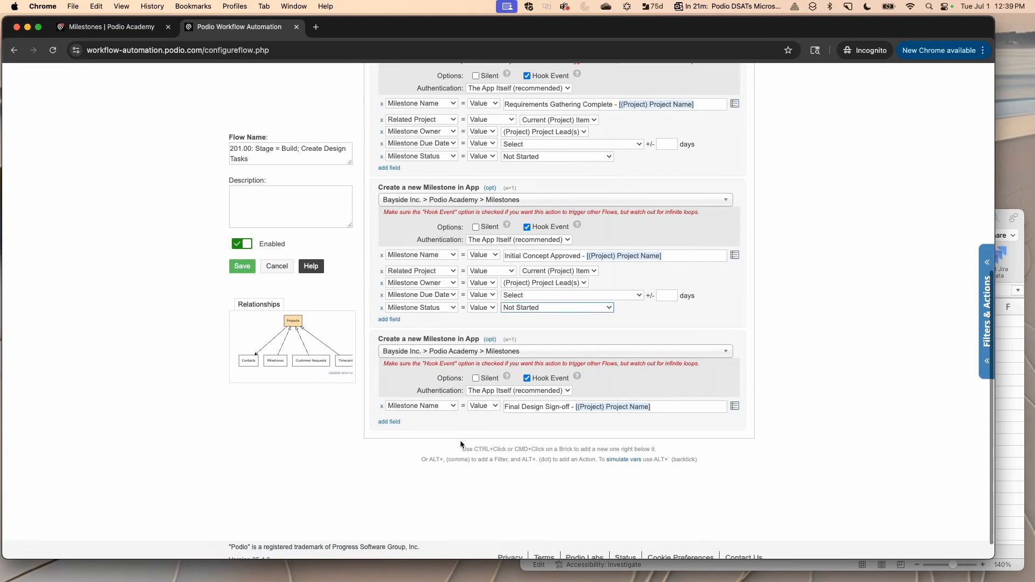
left_click(390, 422)
left_click(411, 422)
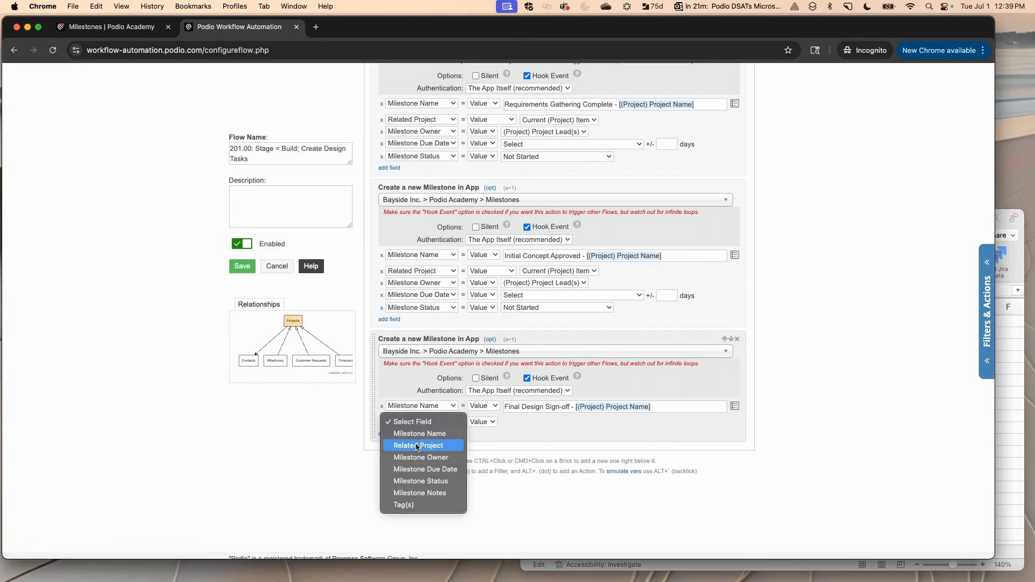
left_click(421, 445)
left_click(386, 436)
left_click(412, 434)
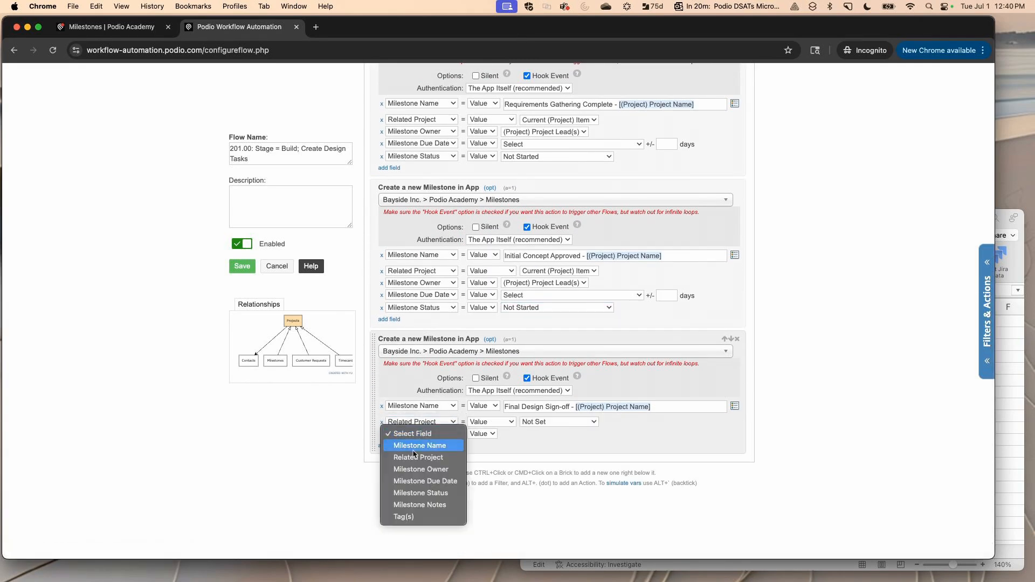
left_click(420, 467)
Step: Add Milestone Due Date and Milestone Status fields to the Final Design Sign-off action
left_click(388, 445)
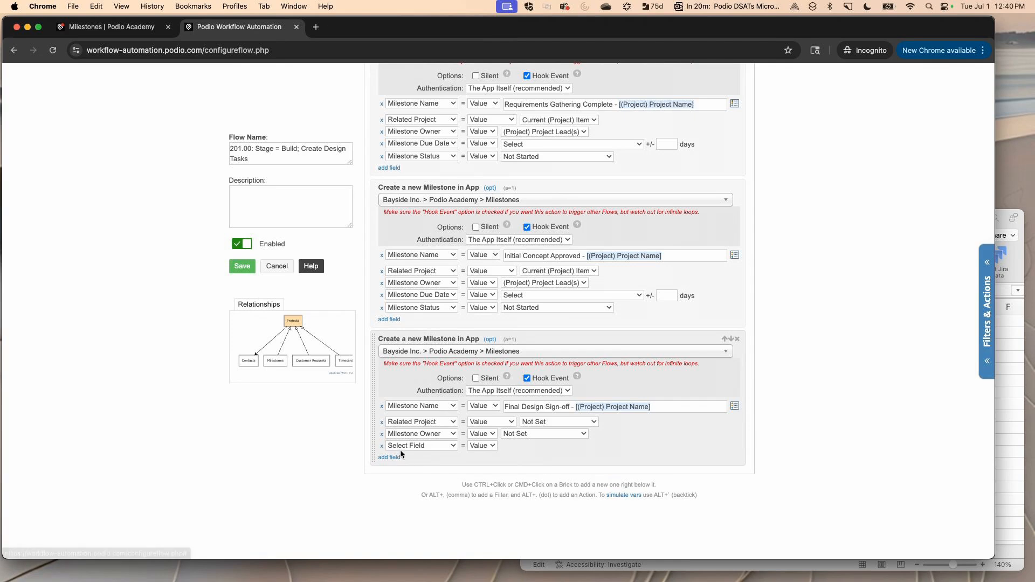
left_click(410, 446)
left_click(425, 493)
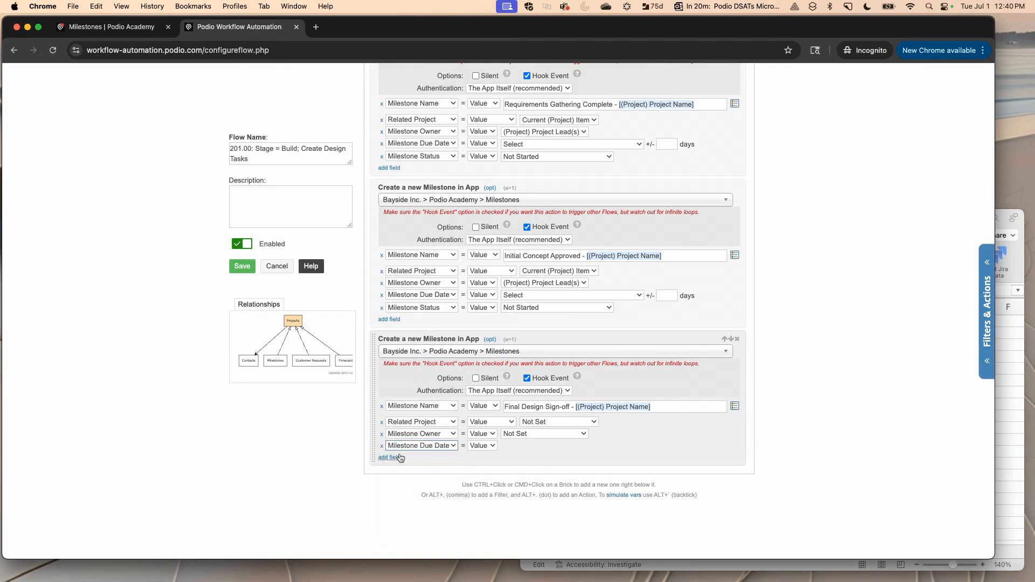
left_click(389, 458)
left_click(413, 459)
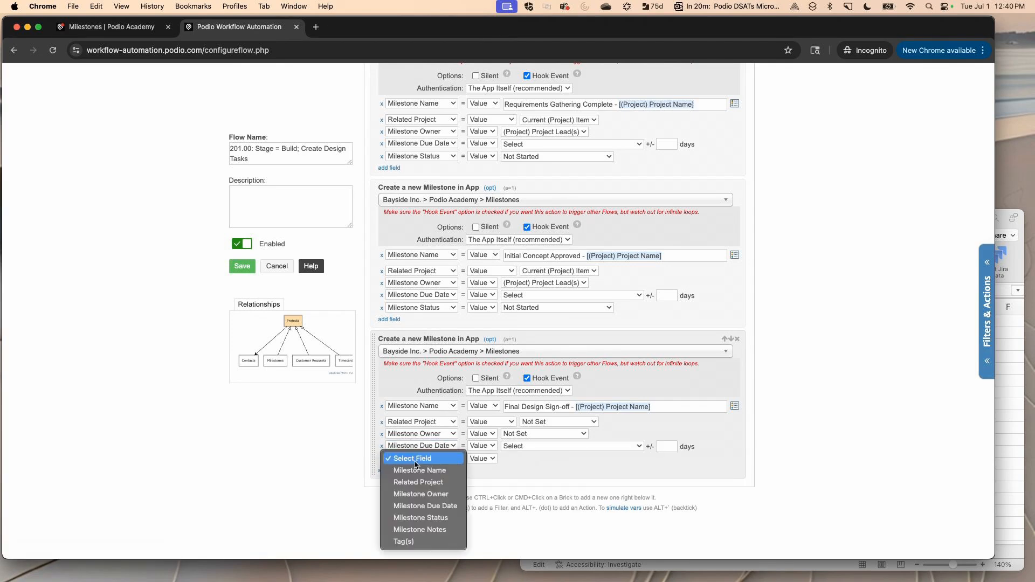
left_click(418, 518)
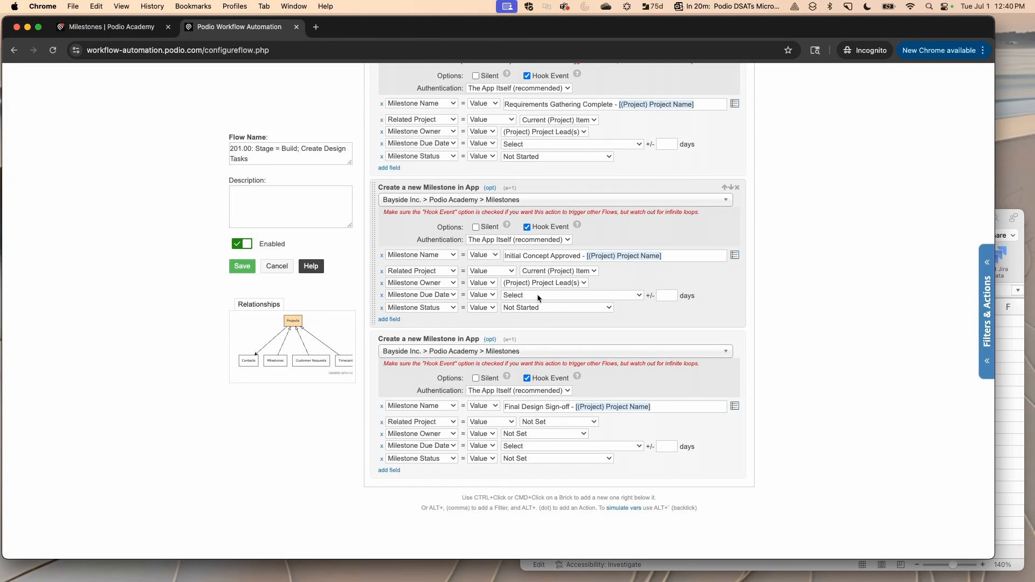
Step: Fill the Final Design Sign-off fields: Current (Project) Item as related project, (Project) Project Lead(s) as owner, Not Started as status
left_click(531, 422)
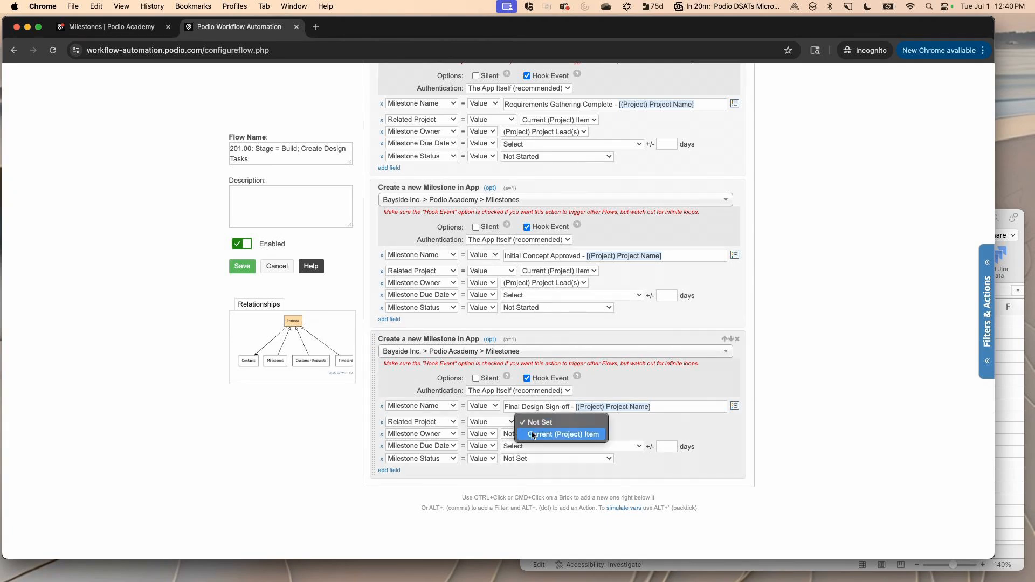
left_click(531, 434)
left_click(531, 434)
left_click(527, 458)
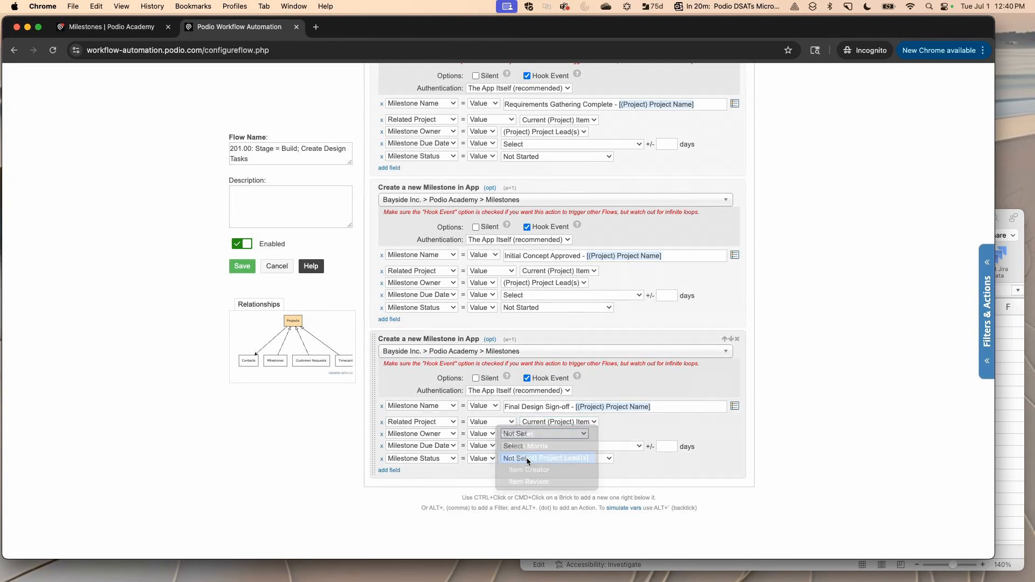
left_click(526, 458)
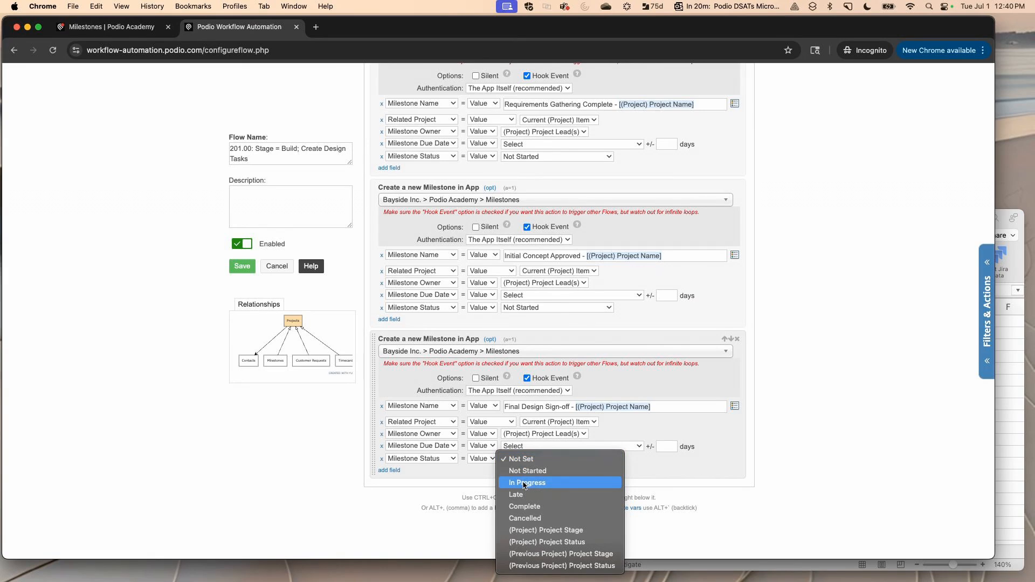
left_click(525, 471)
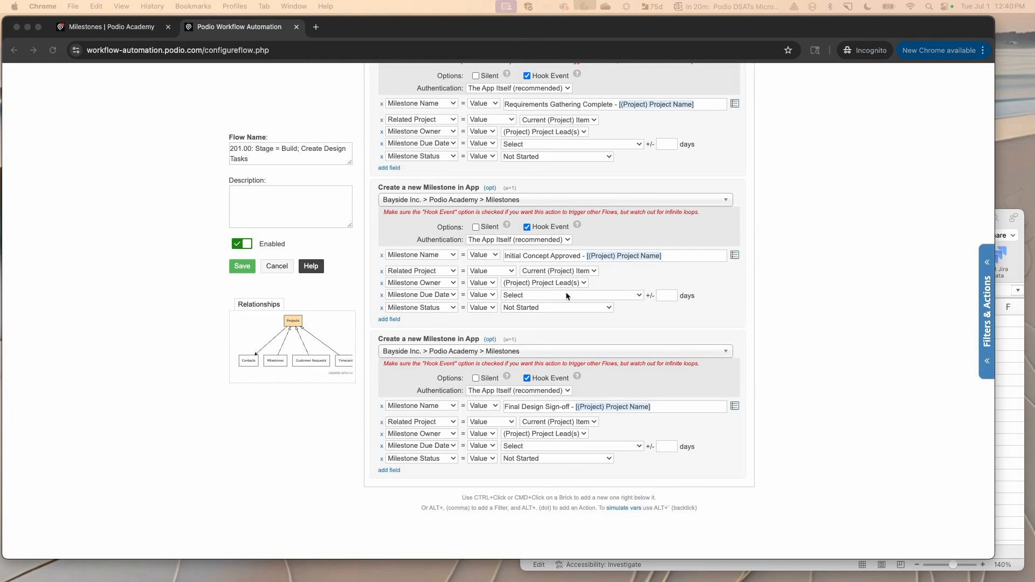
Step: Add a Custom Variable / Calc action at the start of the actions, above the first Milestone action
scroll(507, 282, "up", 4)
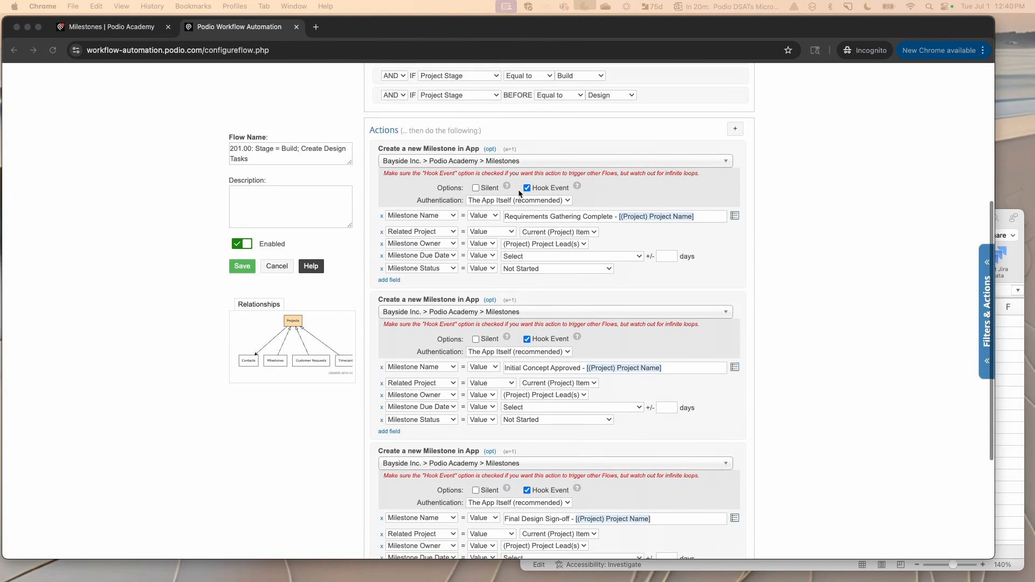
left_click(537, 149, "super")
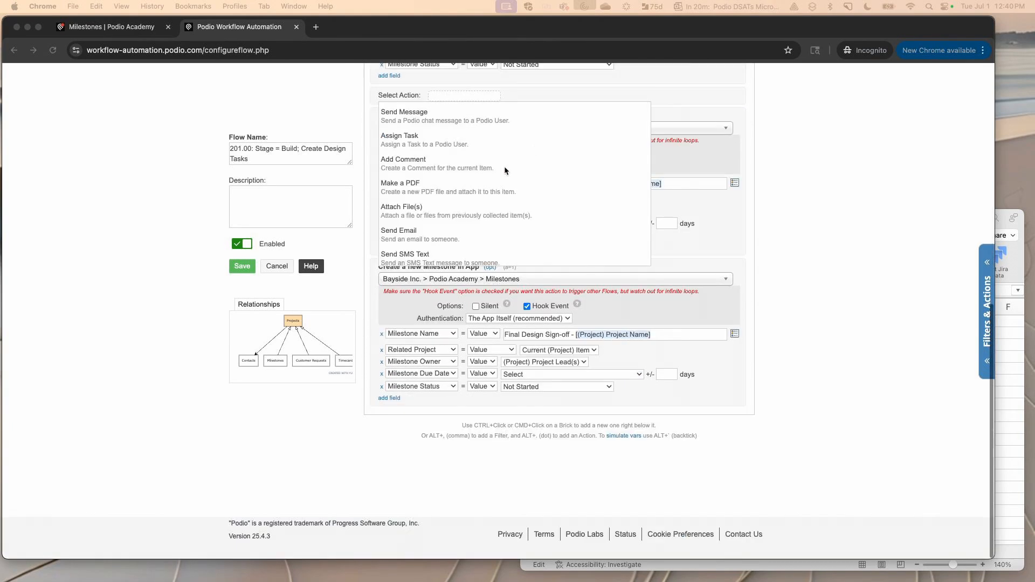
scroll(377, 185, "up", 3)
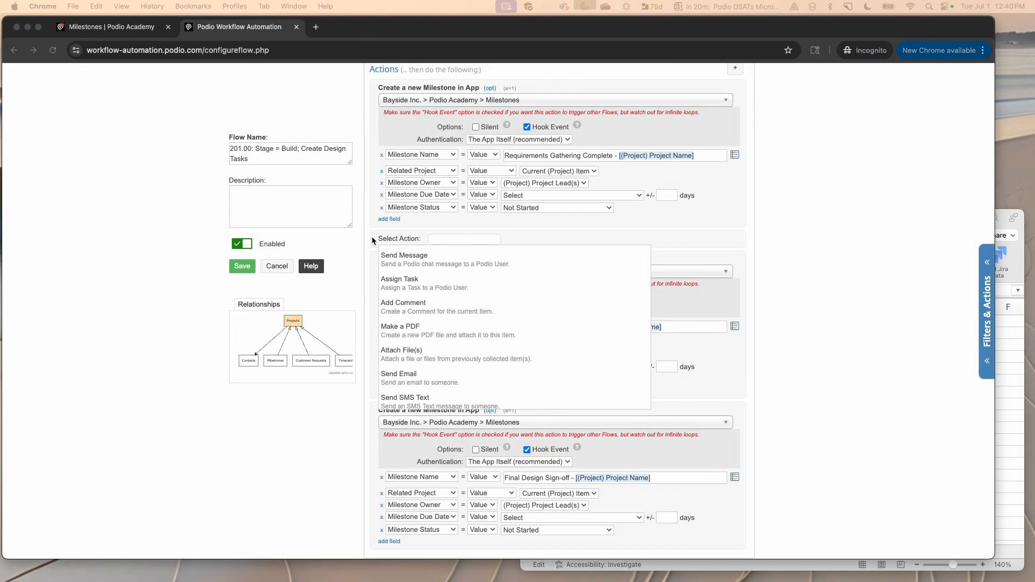
left_click_drag(374, 241, 374, 88)
scroll(441, 87, "up", 2)
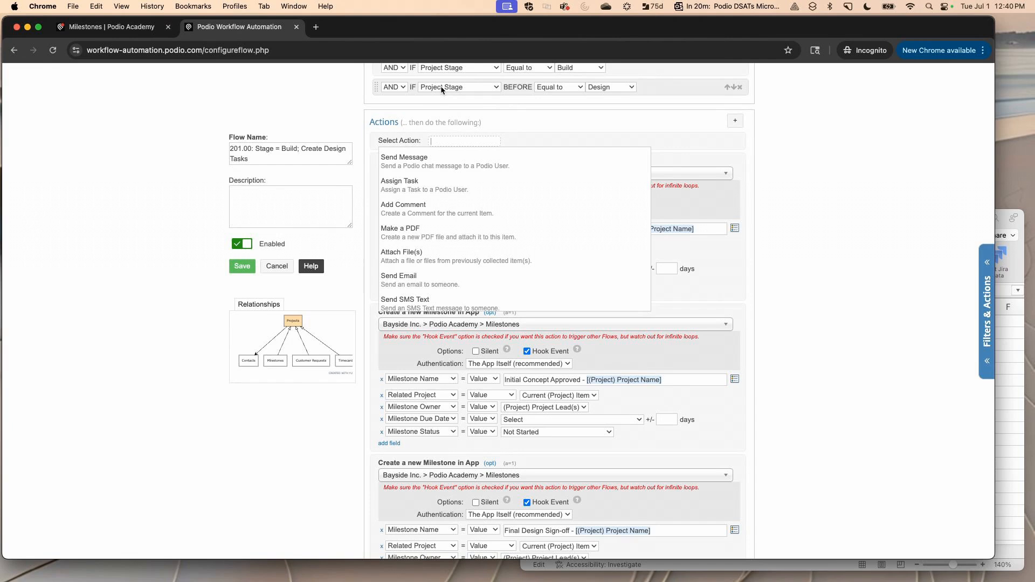
type("var")
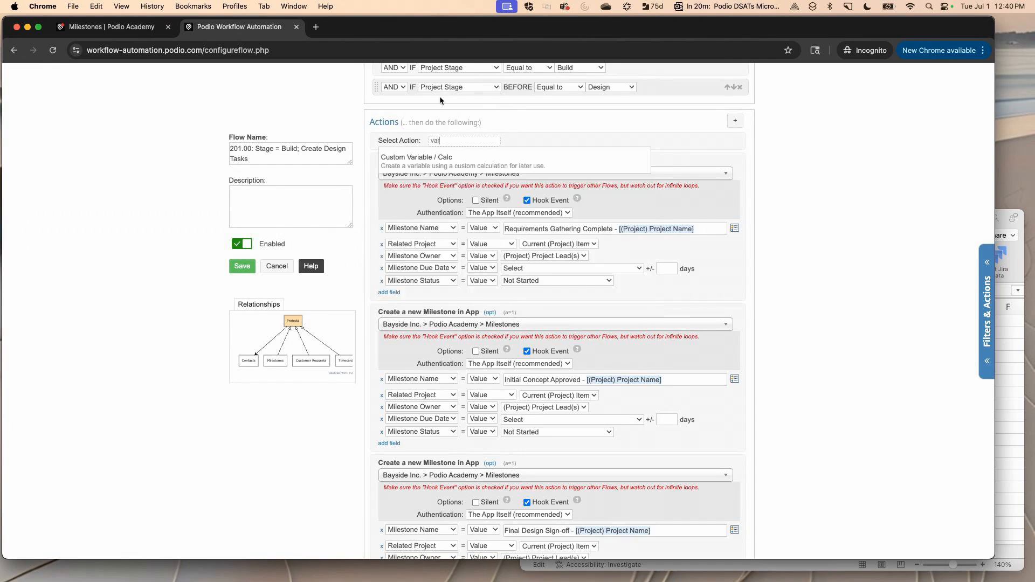
left_click(419, 160)
Step: Name the variable dueDate and set its formula to date ( "Y-m-d", strtotime ( [Date] . " + 5 weekdays" ) )
left_click(406, 153)
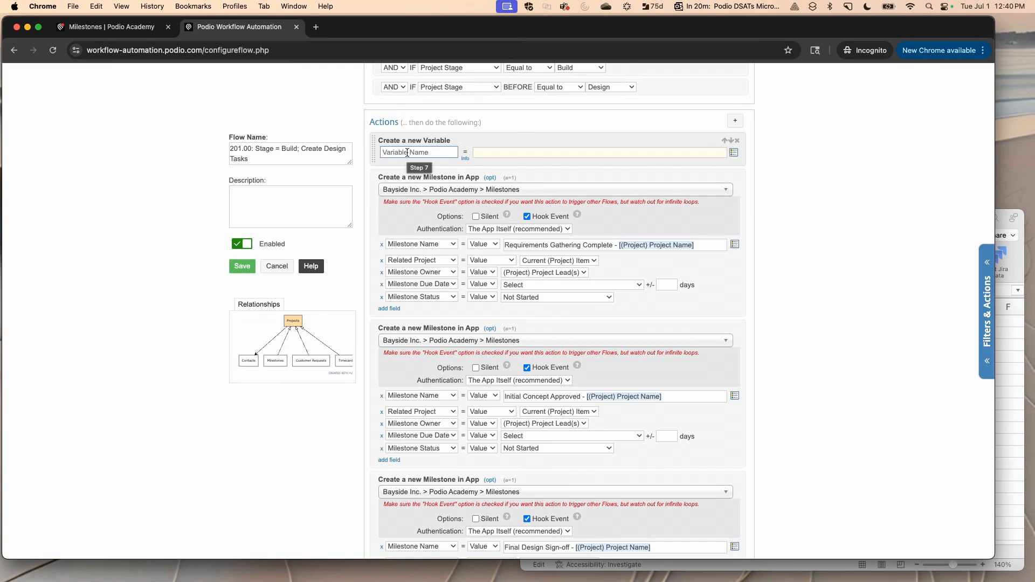
type("dueDate")
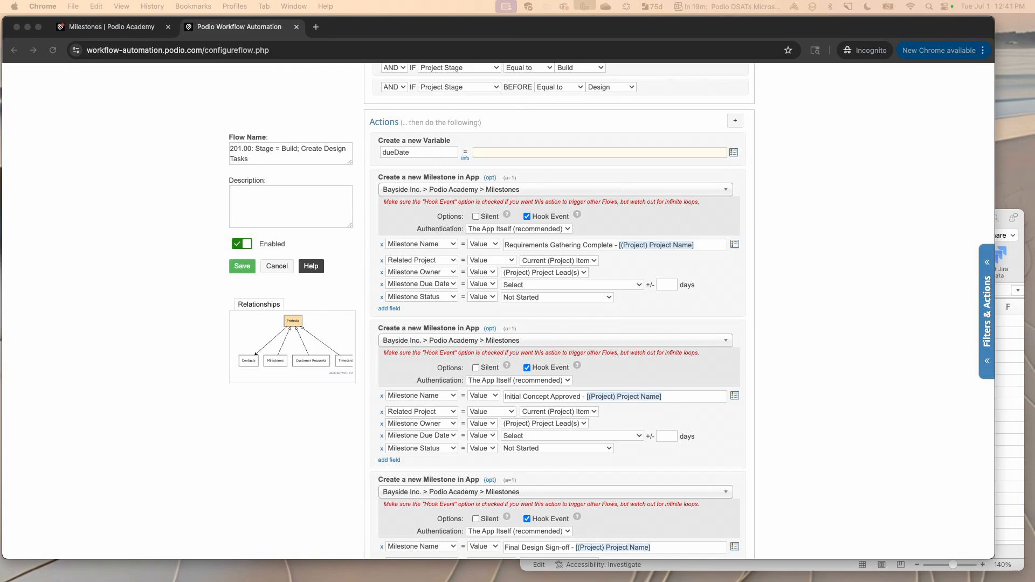
left_click(534, 153)
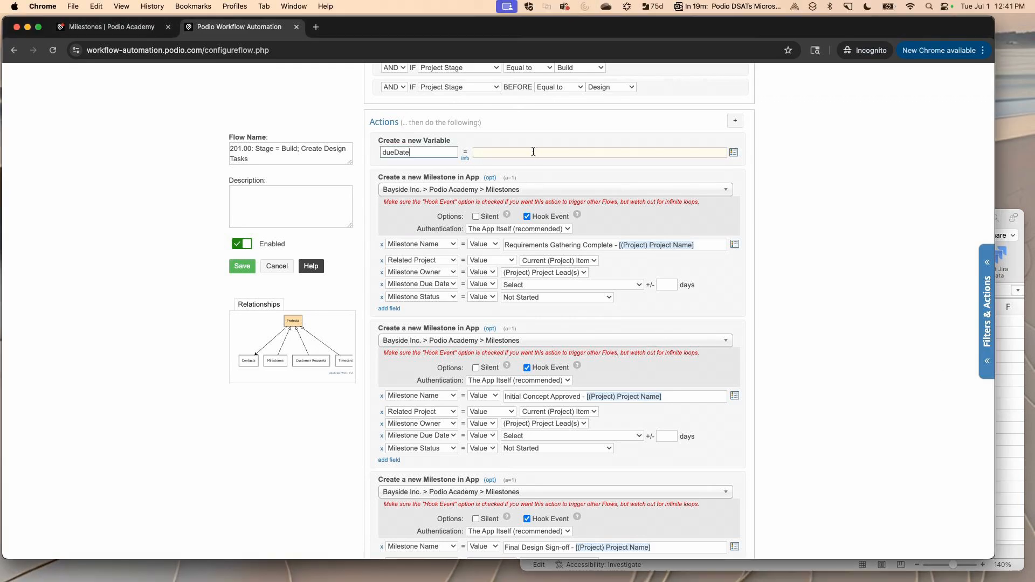
type("date ( \"Y-m-d\", strtotime ( [Date] . \" + 5 weekdays\" ) )")
Step: Replace the [Date] placeholder in the dueDate formula with the Current Date (Y-m-d) token
left_click(603, 152)
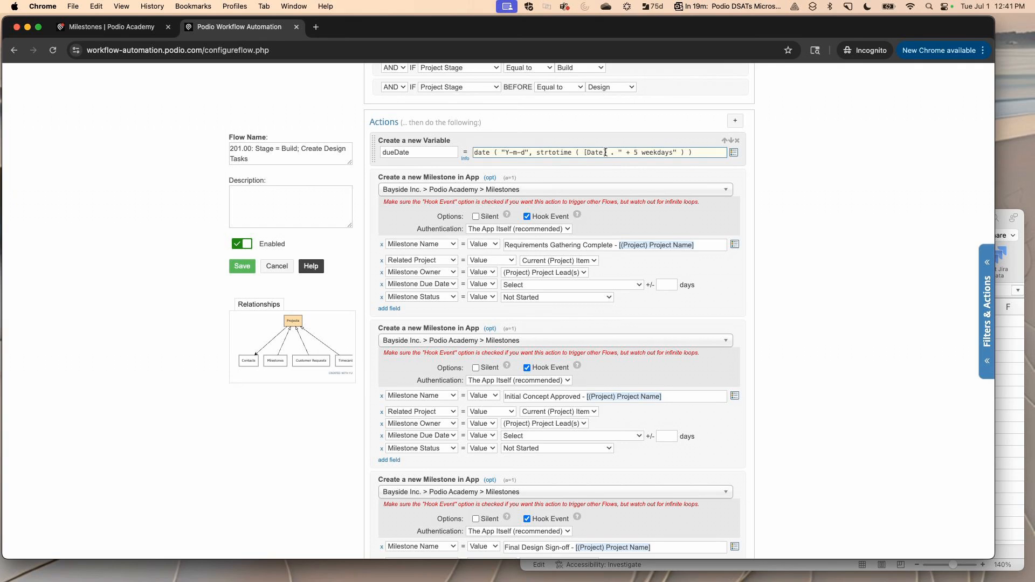
key("BackSpace")
key("BackSpace")
key("BackSpace")
key("BackSpace")
key("BackSpace")
key("BackSpace")
left_click(733, 154)
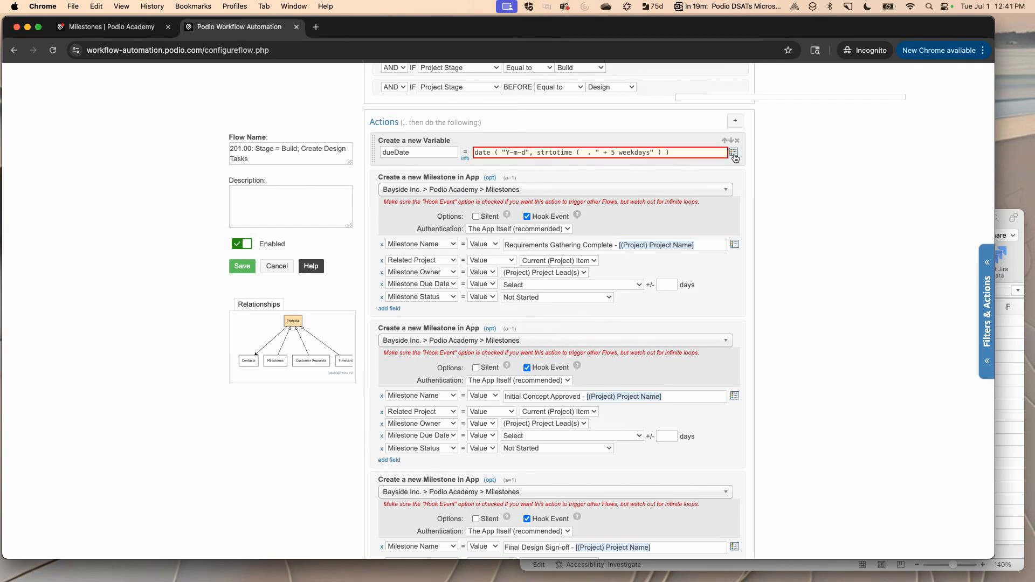
type("curre")
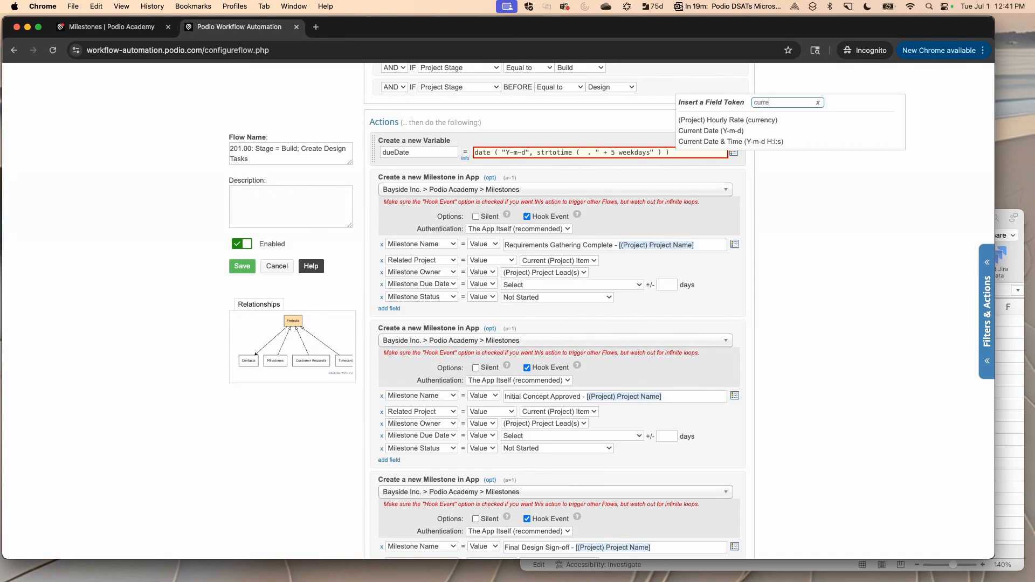
left_click(740, 132)
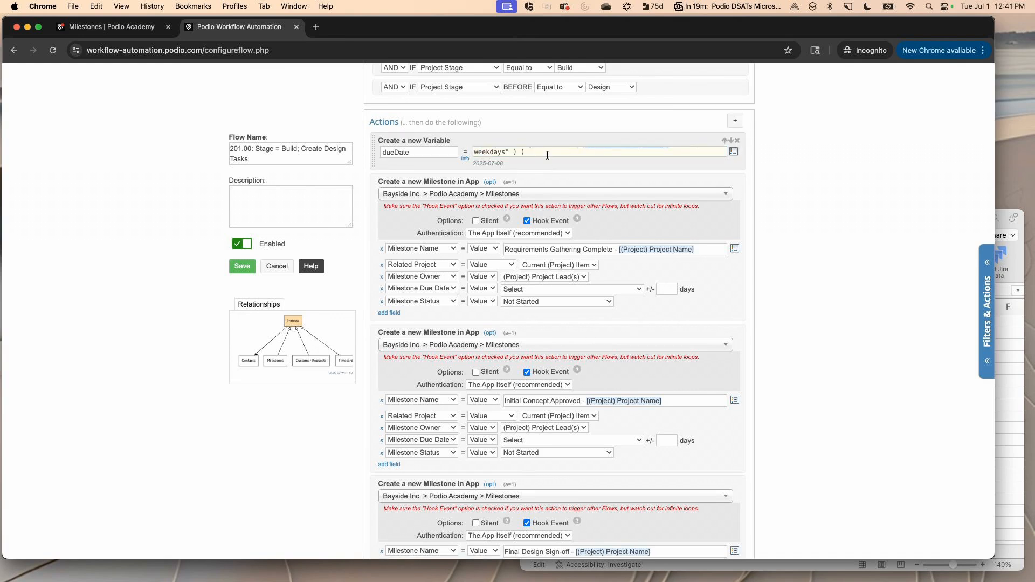
left_click(546, 154)
key("Up")
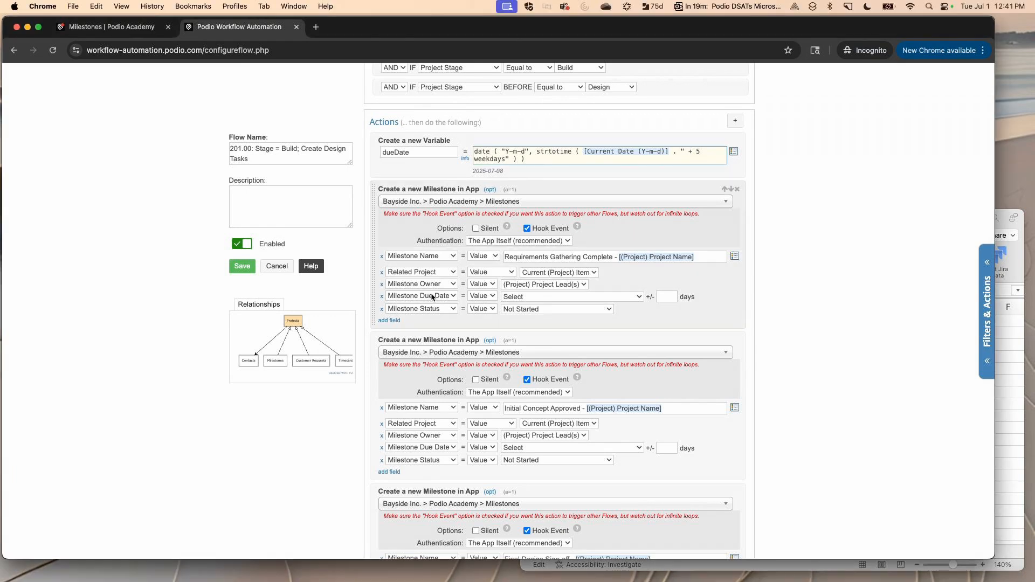
Step: Switch the Requirements Gathering Complete milestone's due date to Calc and fill it with the (Variable) dueDate token
left_click(477, 296)
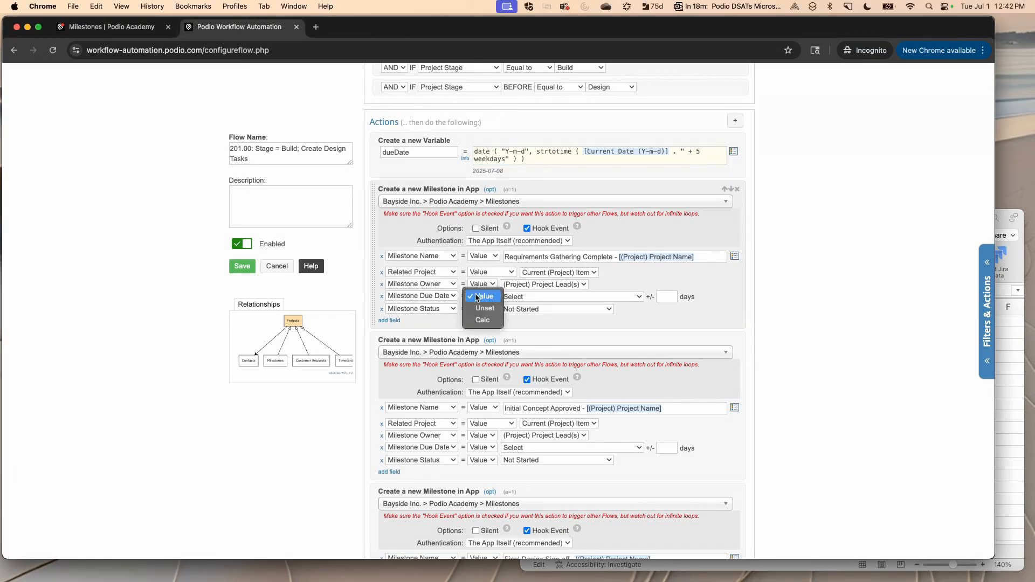
left_click(483, 320)
left_click(734, 298)
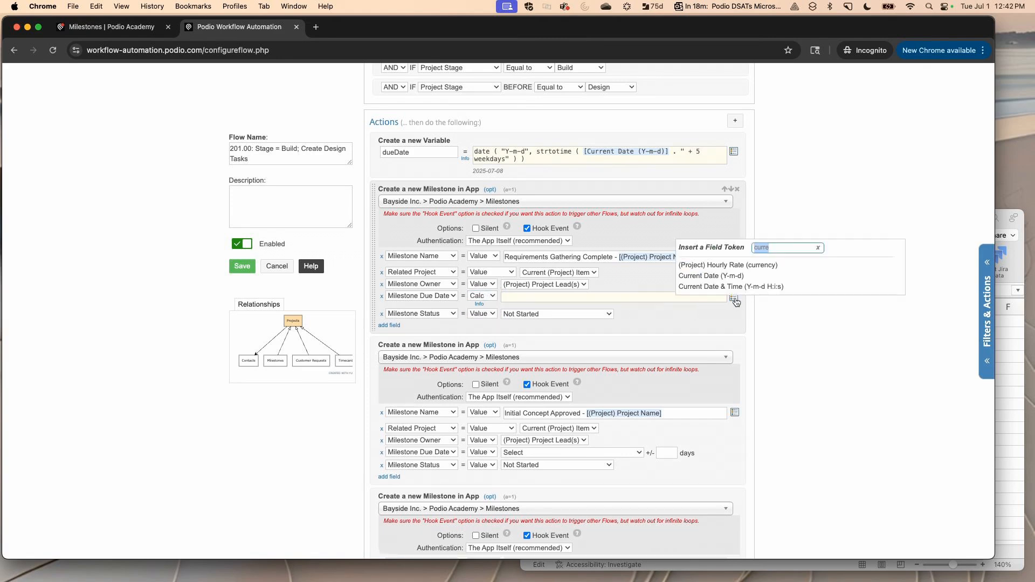
type("var")
left_click(725, 266)
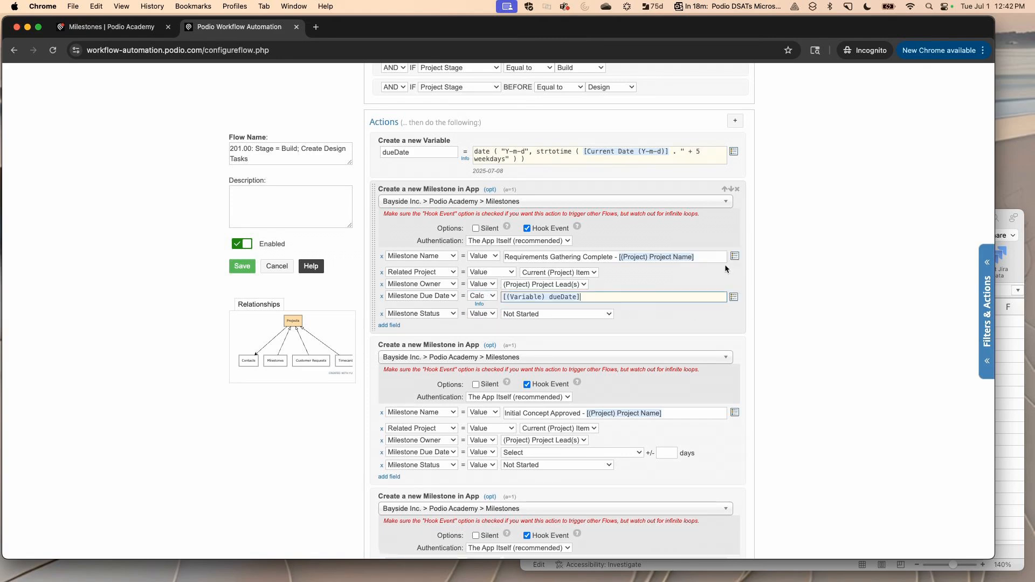
Step: Set the Initial Concept Approved milestone's due date to Calc with the (Variable) dueDate token
scroll(646, 317, "down", 2)
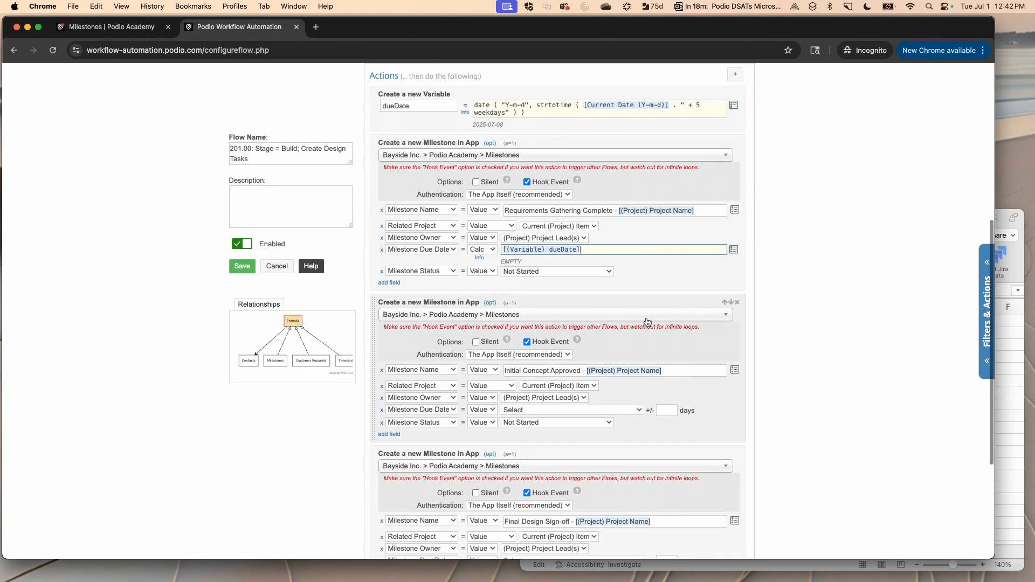
left_click(483, 410)
left_click(482, 433)
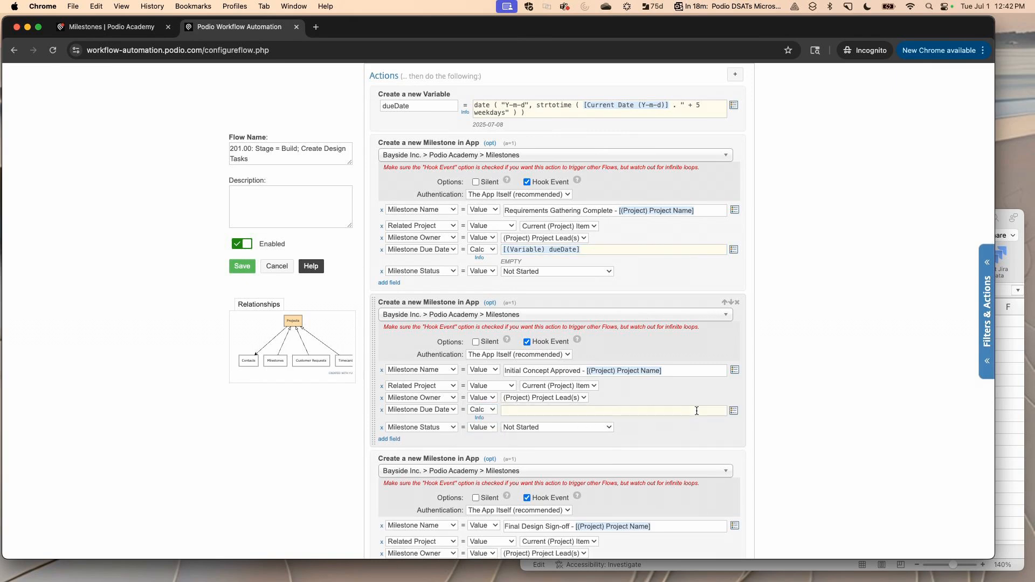
left_click(733, 413)
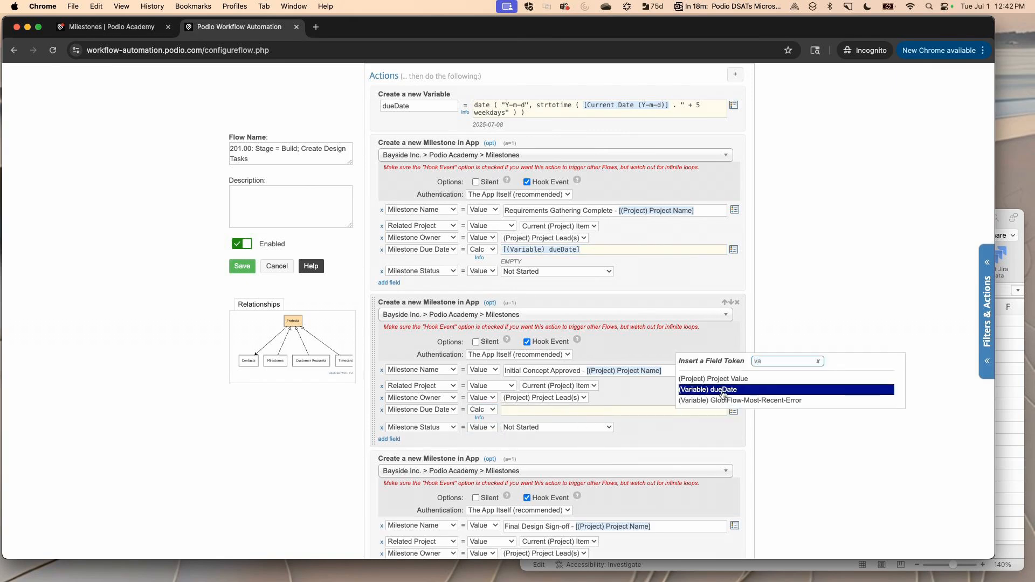
left_click(720, 390)
Step: Make the Final Design Sign-off milestone's due date a Calc value using the (Variable) dueDate token
scroll(648, 402, "down", 4)
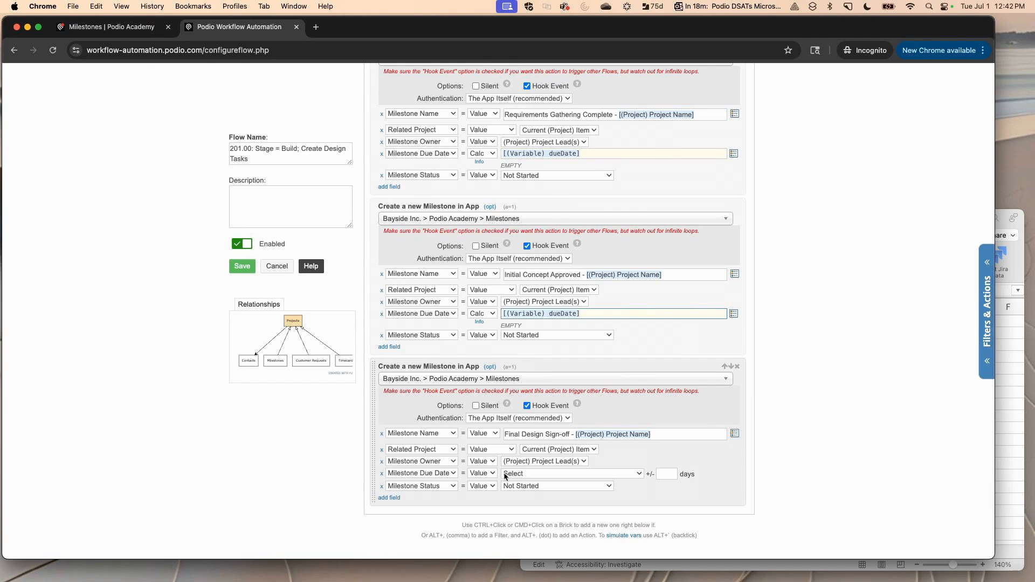
left_click(491, 475)
left_click(484, 495)
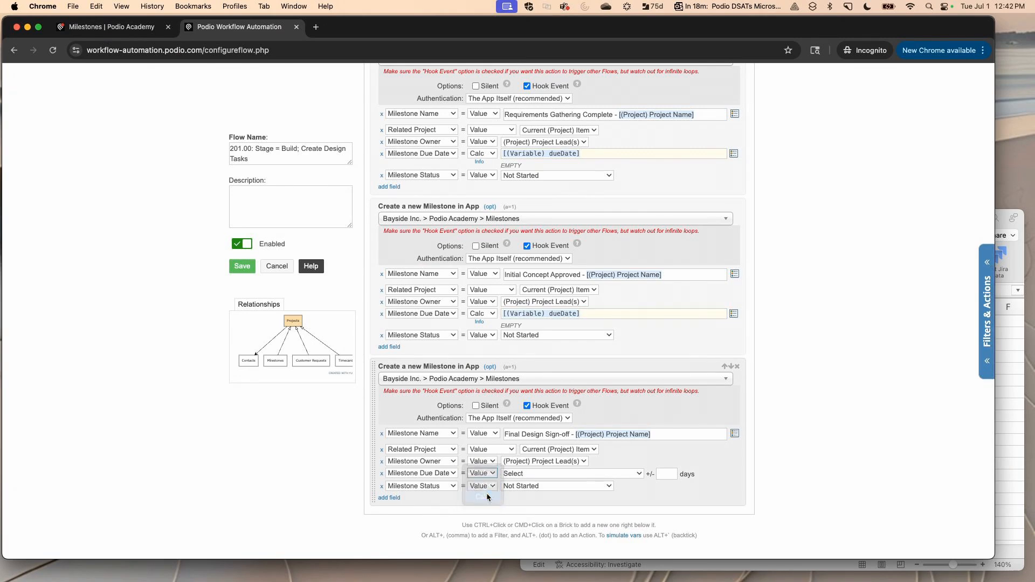
left_click(733, 477)
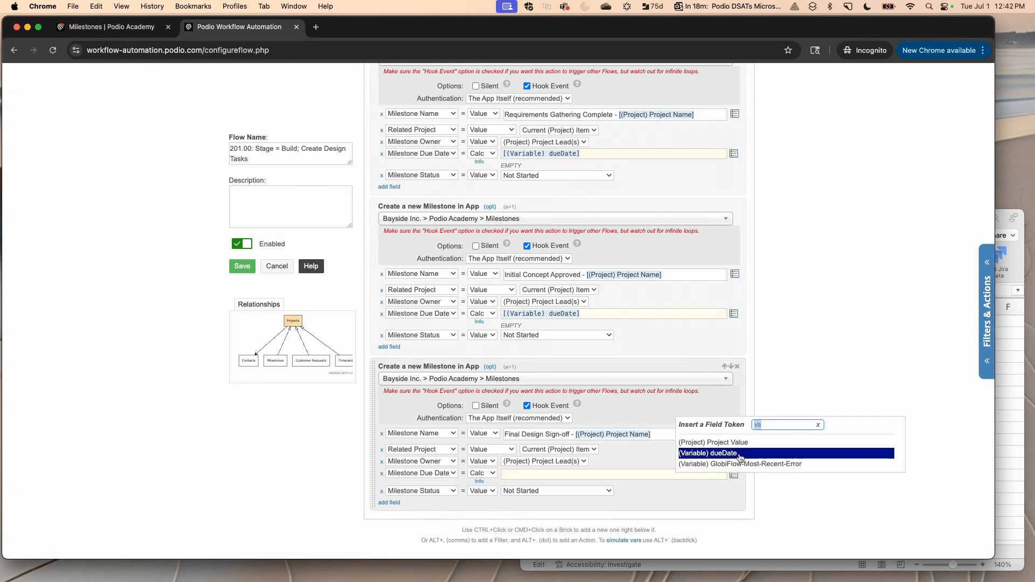
left_click(720, 456)
Step: Review the trigger, filters and actions of the Stage = Build flow and save it
scroll(401, 336, "up", 1)
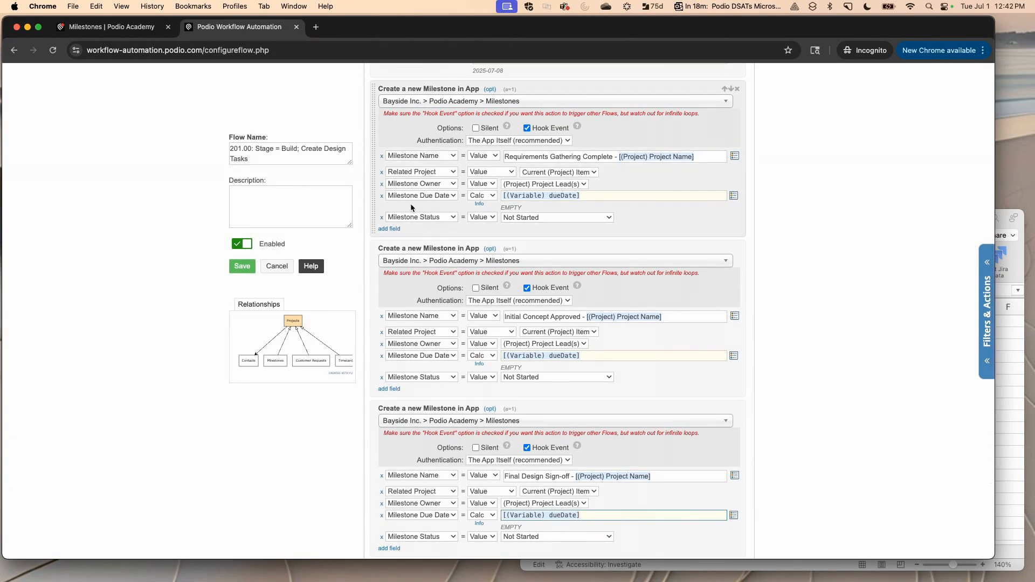
scroll(410, 203, "up", 5)
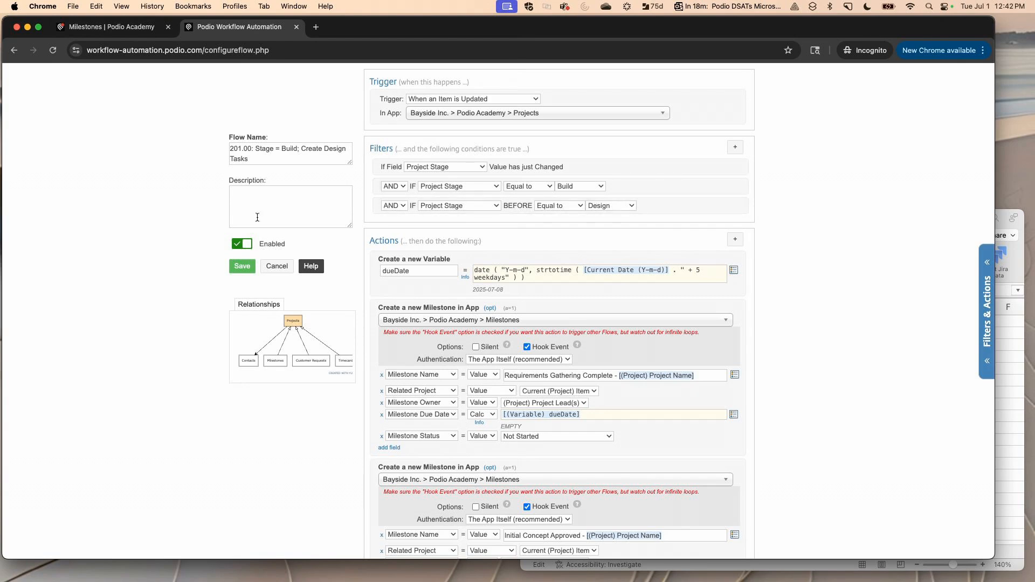
left_click(242, 266)
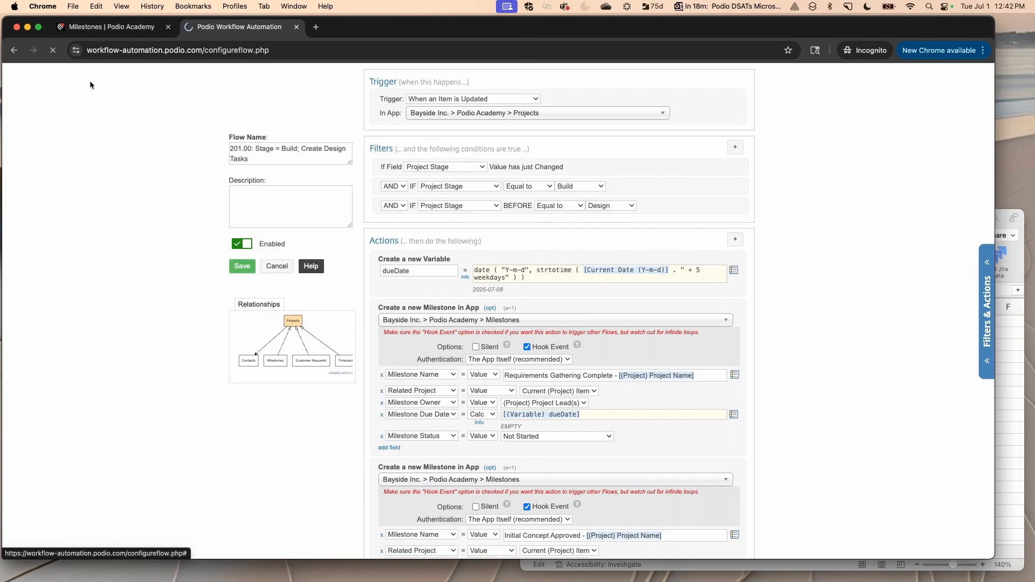
Step: Switch to the Podio workspace, open Test Project 13 in Projects and set its Project Stage to Build
left_click(107, 30)
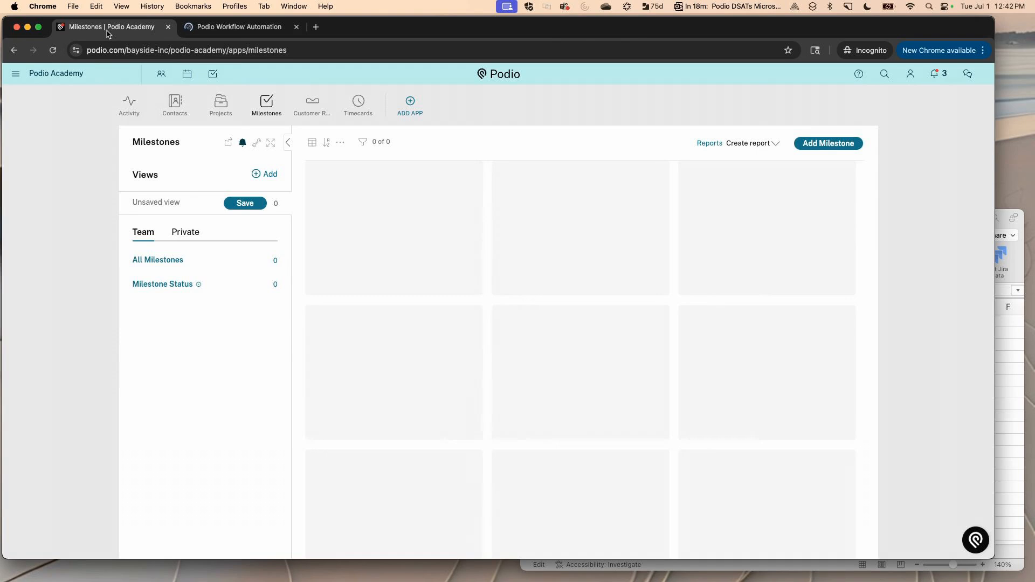
left_click(223, 103)
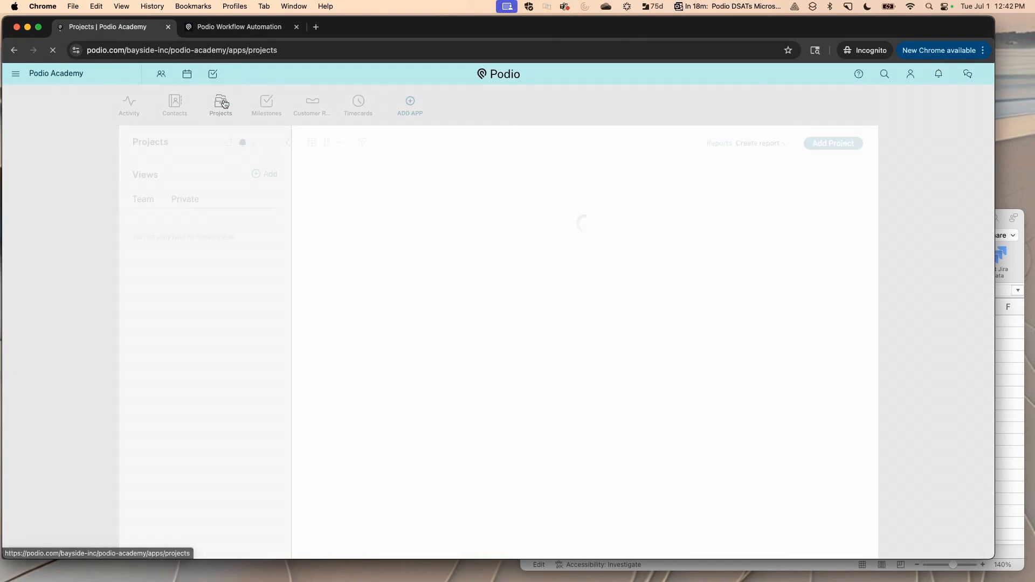
left_click(346, 187)
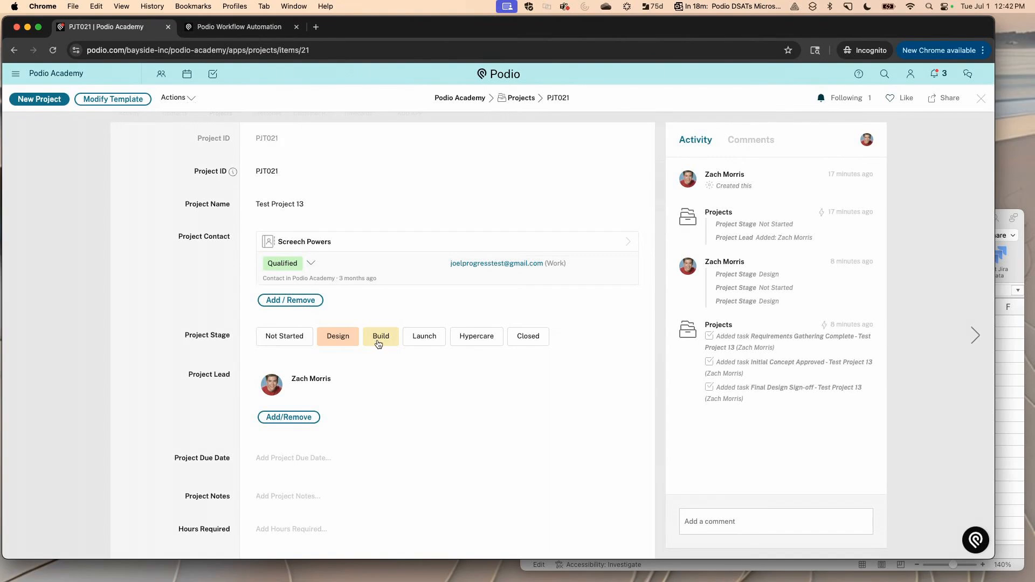
left_click(379, 343)
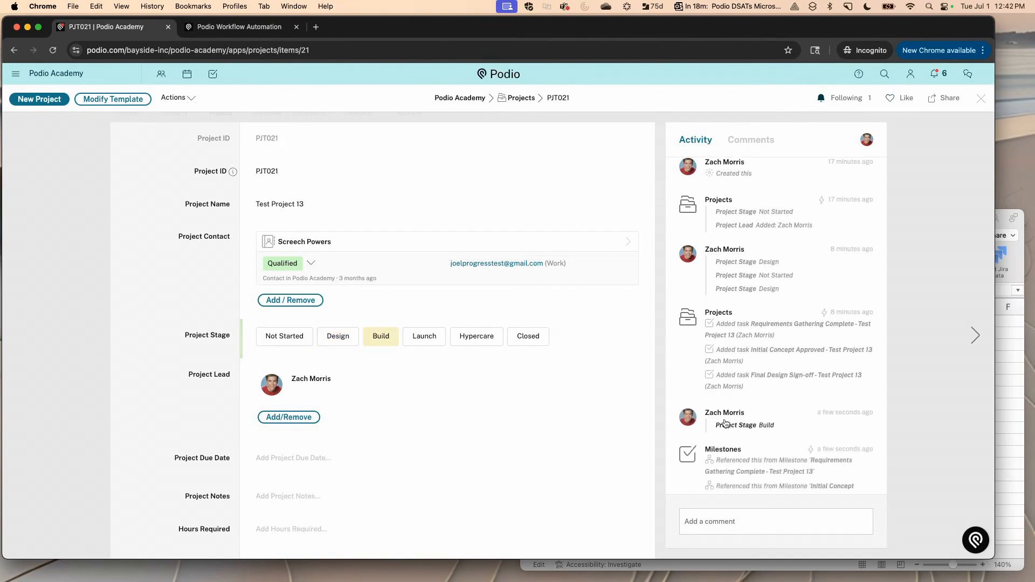
Step: Check the project's activity stream, reload the item and examine its tasks and related milestones
scroll(733, 428, "down", 2)
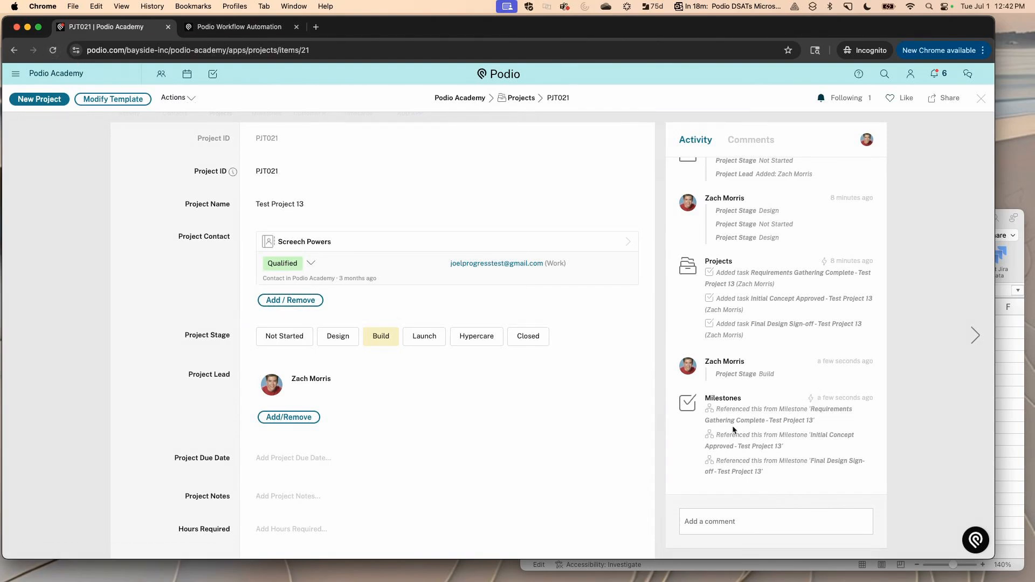
left_click(52, 49)
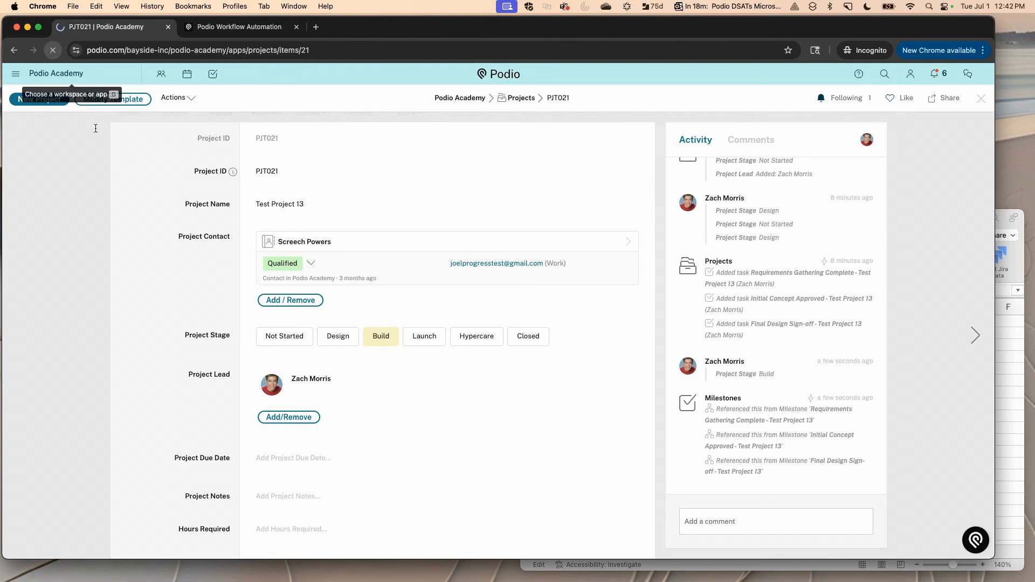
scroll(154, 347, "down", 10)
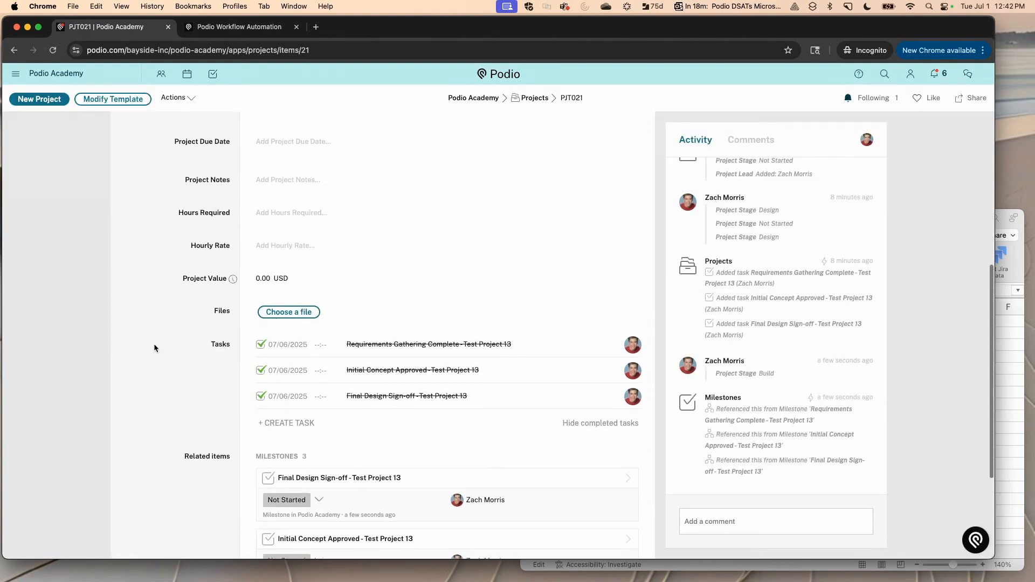
scroll(154, 347, "down", 2)
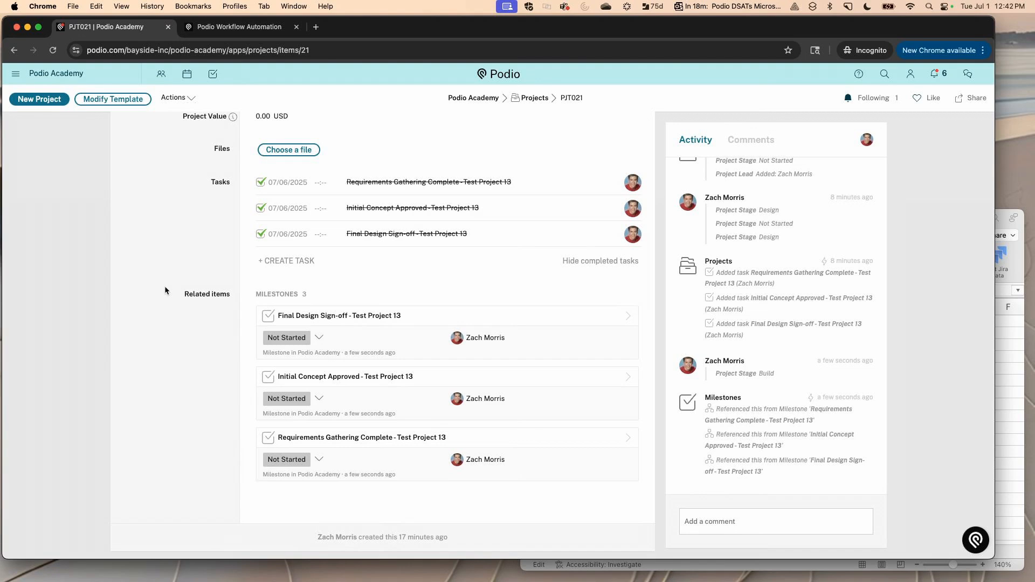
scroll(165, 291, "up", 1)
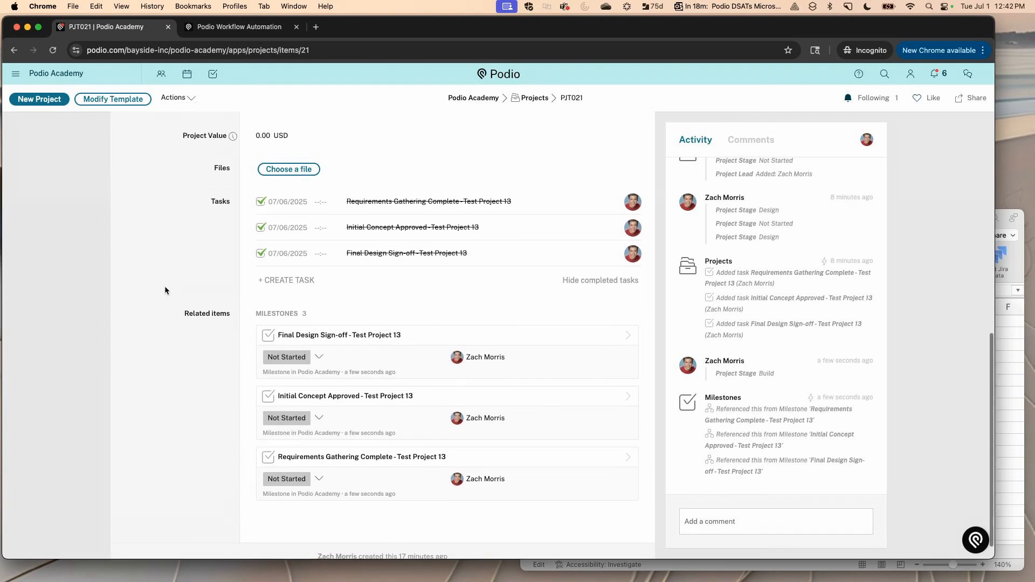
Step: Open the project's related Milestones list in a new browser tab and view it
right_click(271, 315)
key("Escape")
left_click(293, 319, "super")
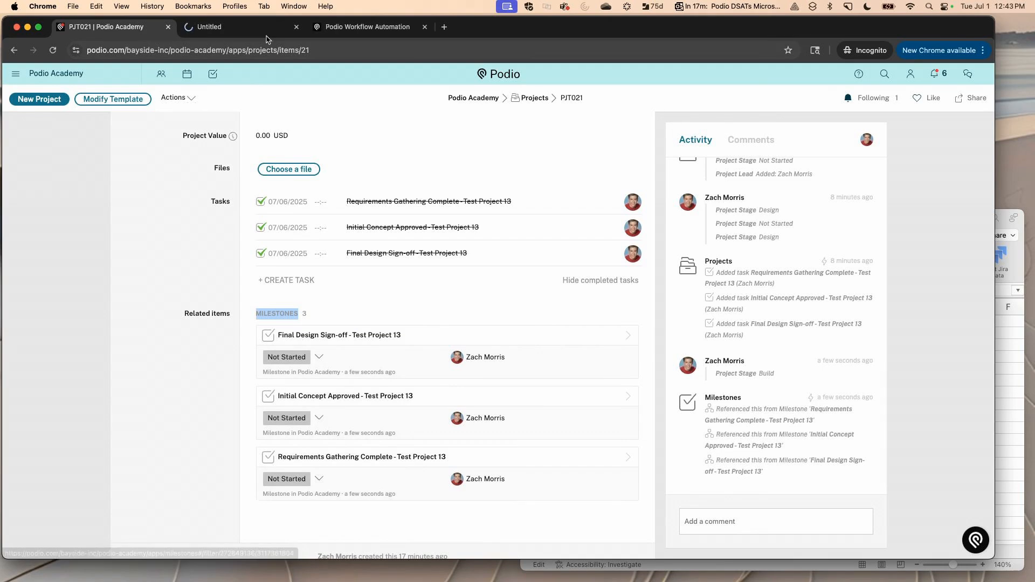
left_click(264, 32)
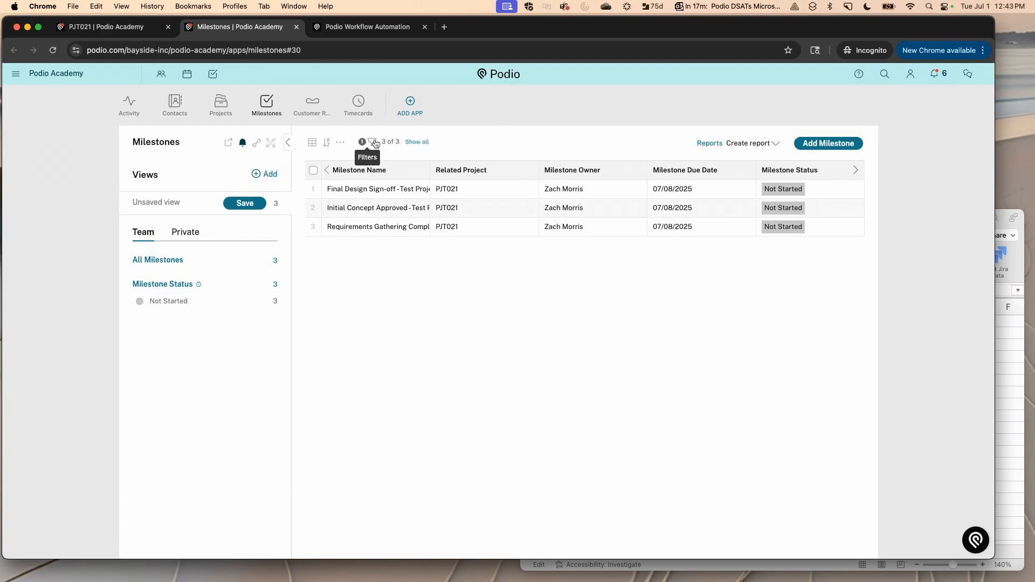
Step: Clear the current filter on the Milestones list and filter it by related project PJT014
left_click(418, 142)
left_click(363, 142)
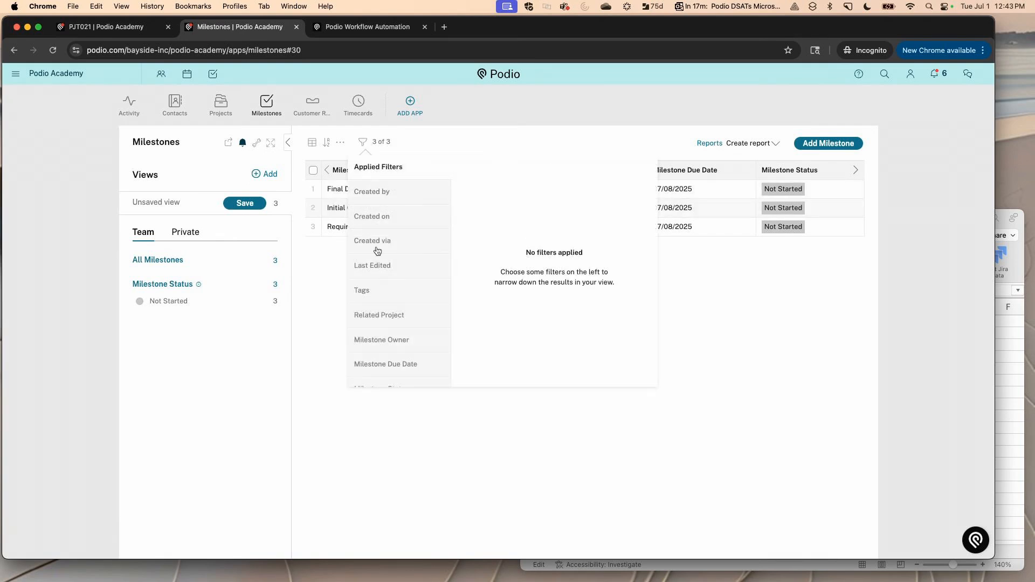
scroll(377, 353, "down", 1)
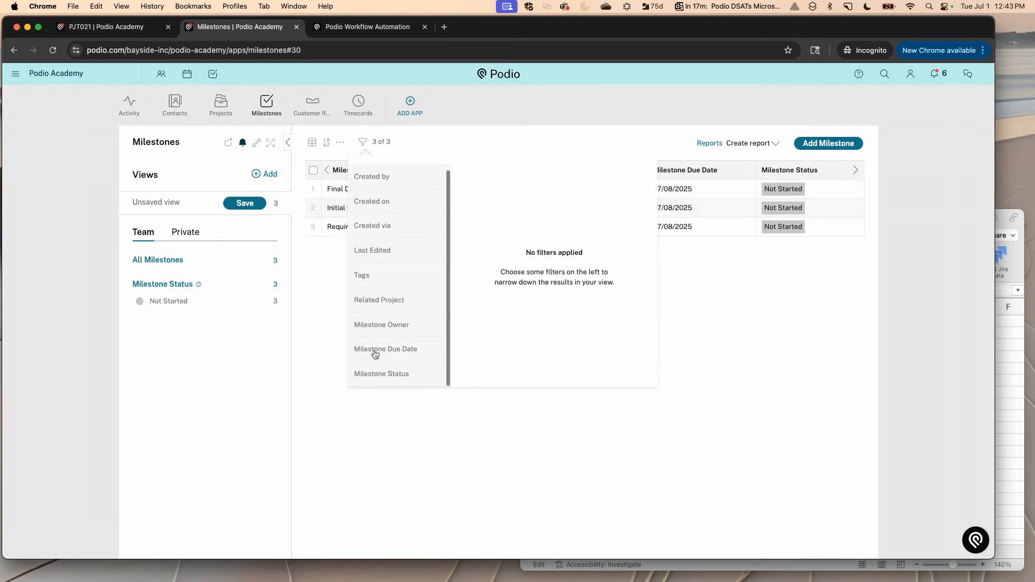
left_click(388, 302)
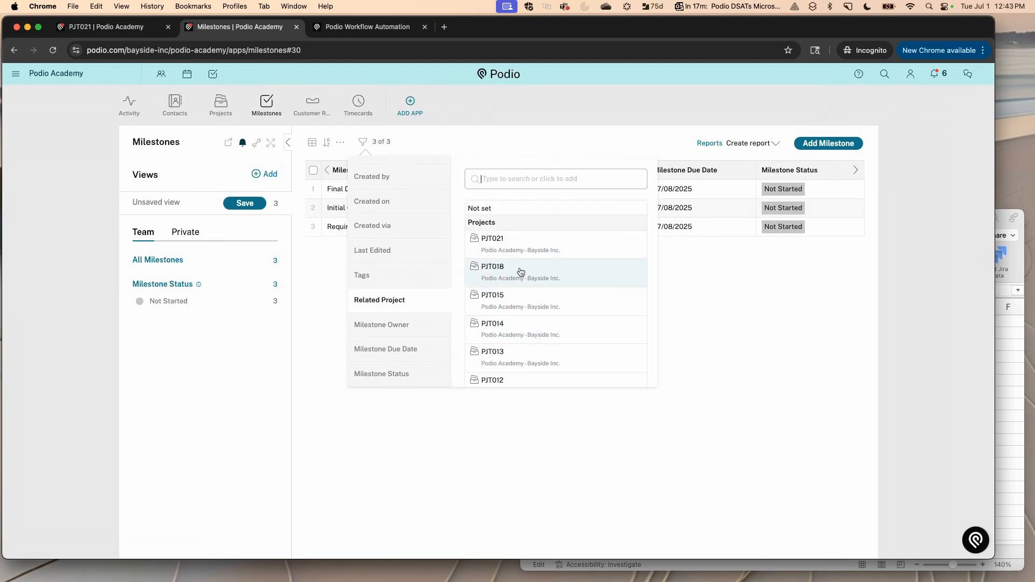
left_click(510, 329)
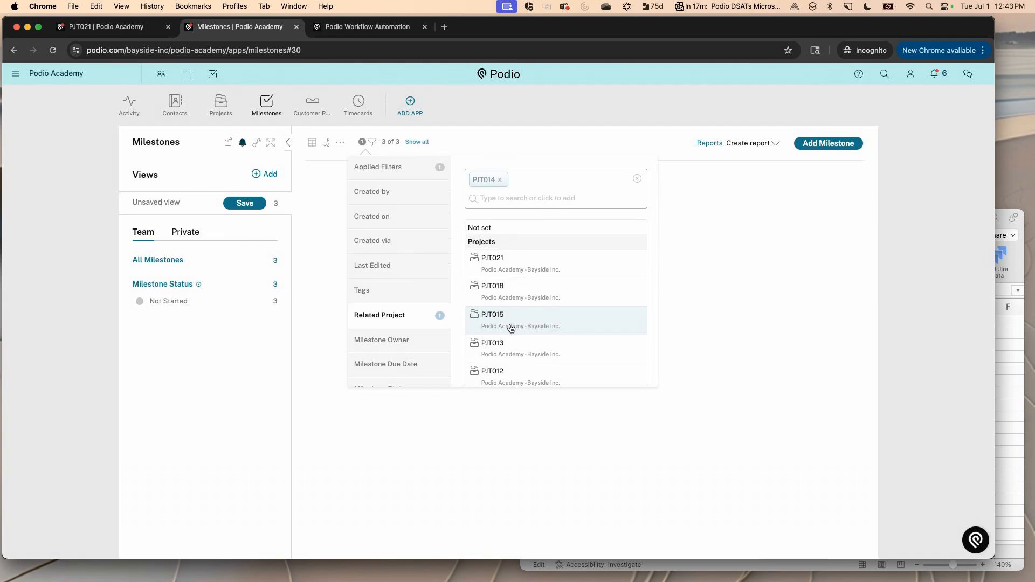
left_click(725, 331)
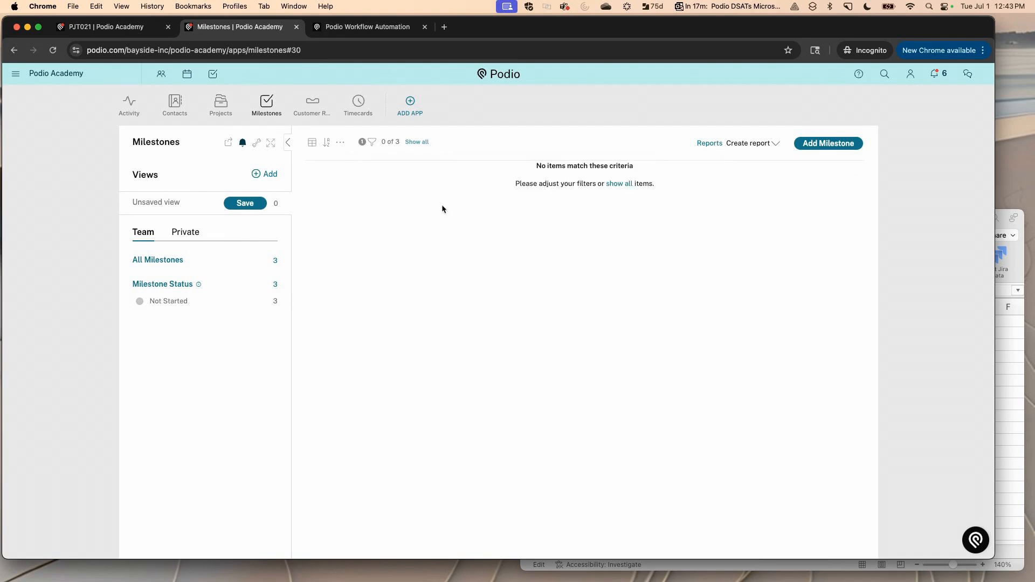
Step: Replace the PJT014 related-project filter with PJT021, then clear the filter to show all milestones
left_click(371, 143)
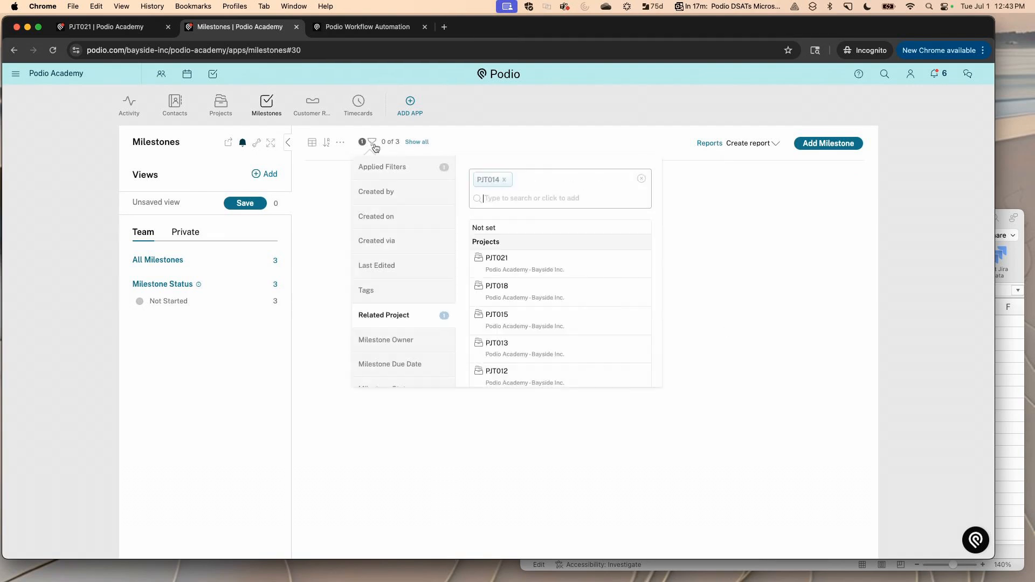
left_click(507, 184)
left_click(510, 240)
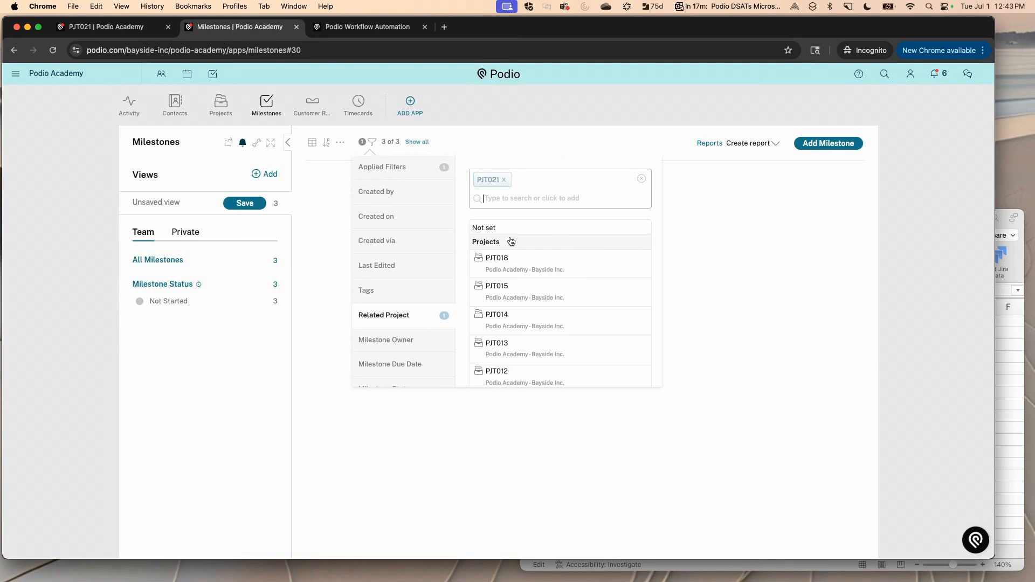
left_click(531, 141)
left_click(416, 142)
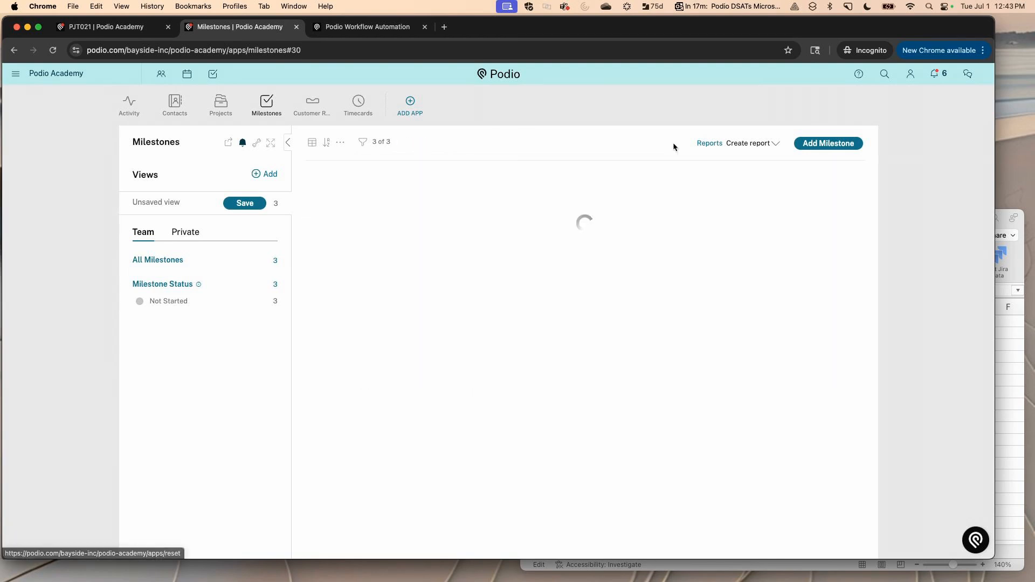
Step: Start a new milestones report and filter its items by milestone status Not Started, In Progress and Late
left_click(748, 143)
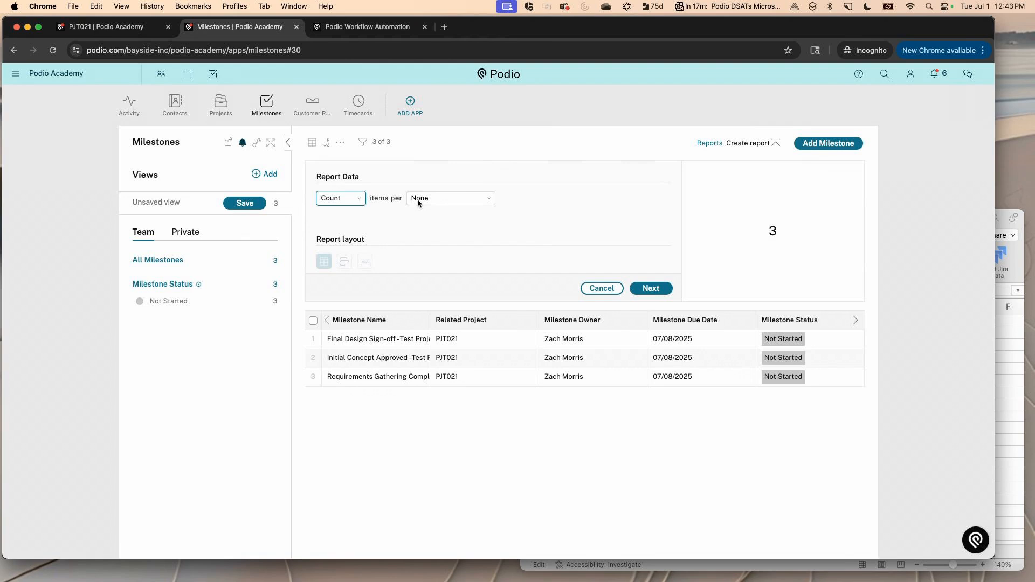
left_click(362, 141)
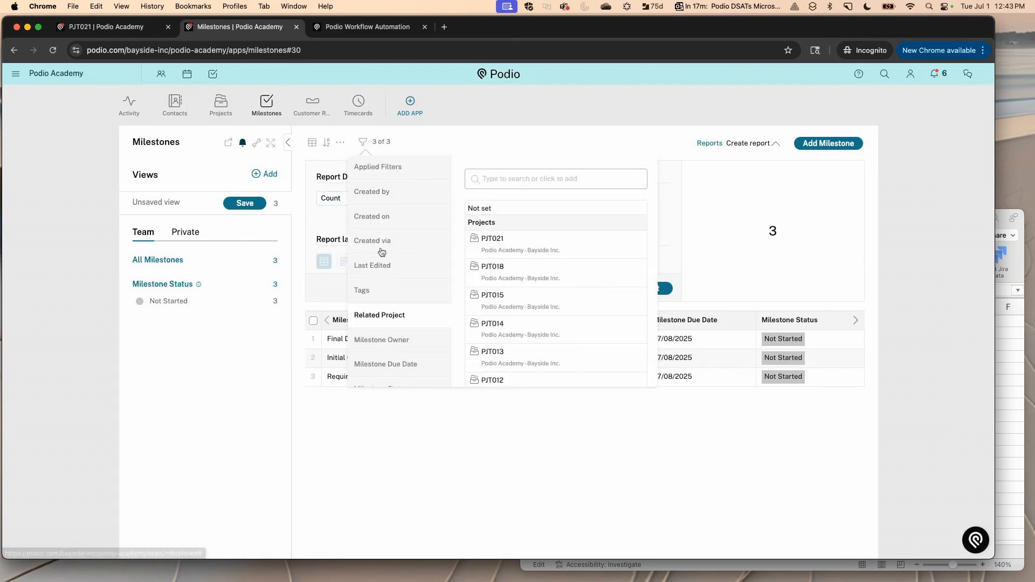
scroll(383, 366, "down", 1)
left_click(383, 374)
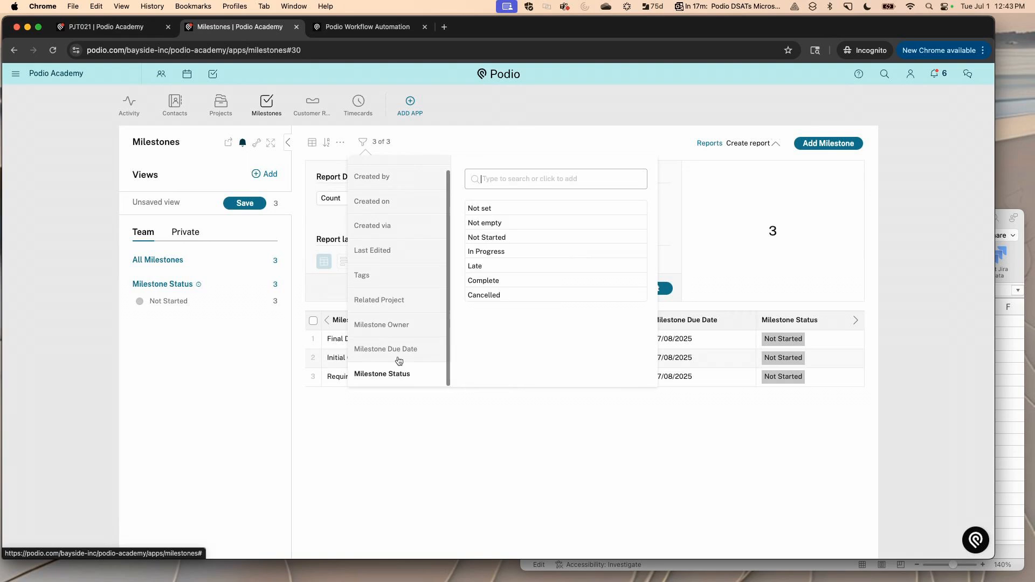
left_click(502, 240)
left_click(497, 254)
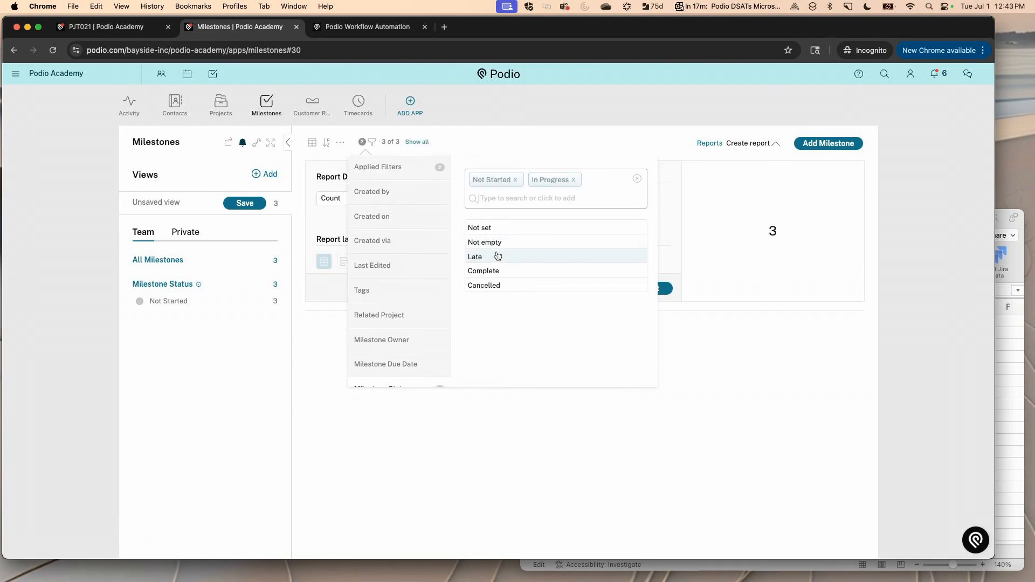
left_click(493, 258)
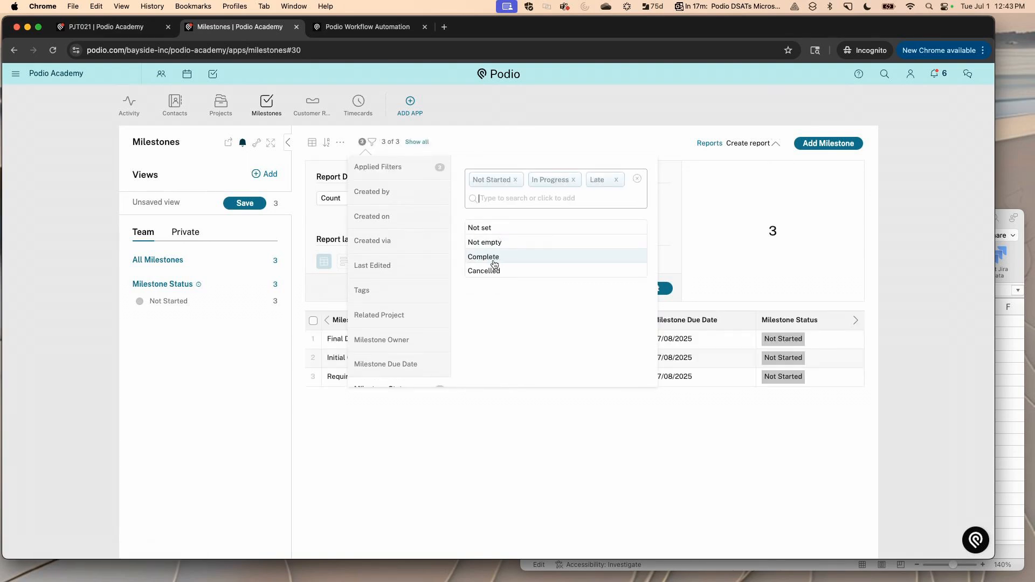
left_click(509, 124)
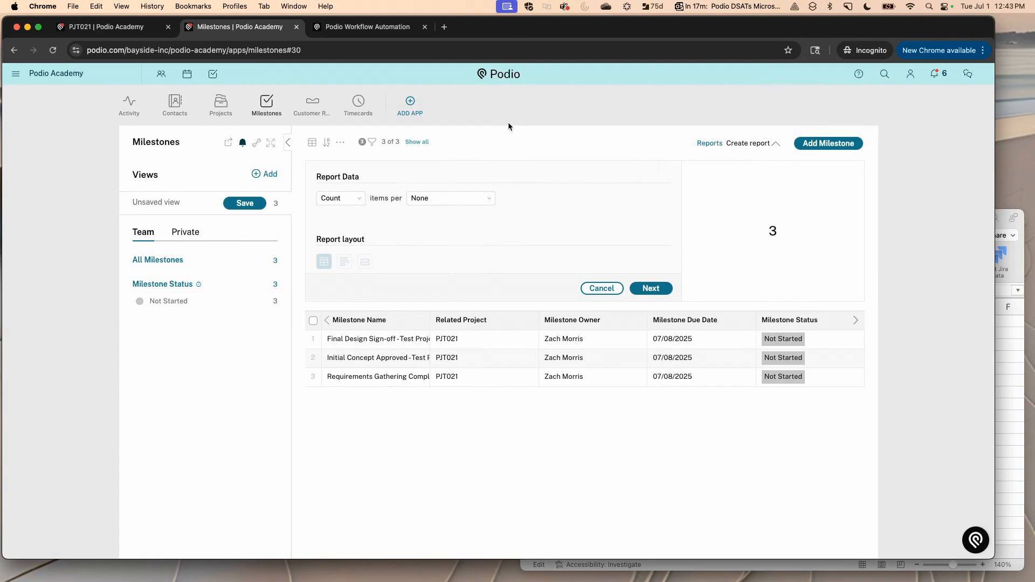
Step: Configure the report to count items per Related Project and lay it out as a bar chart
left_click(460, 198)
left_click(456, 219)
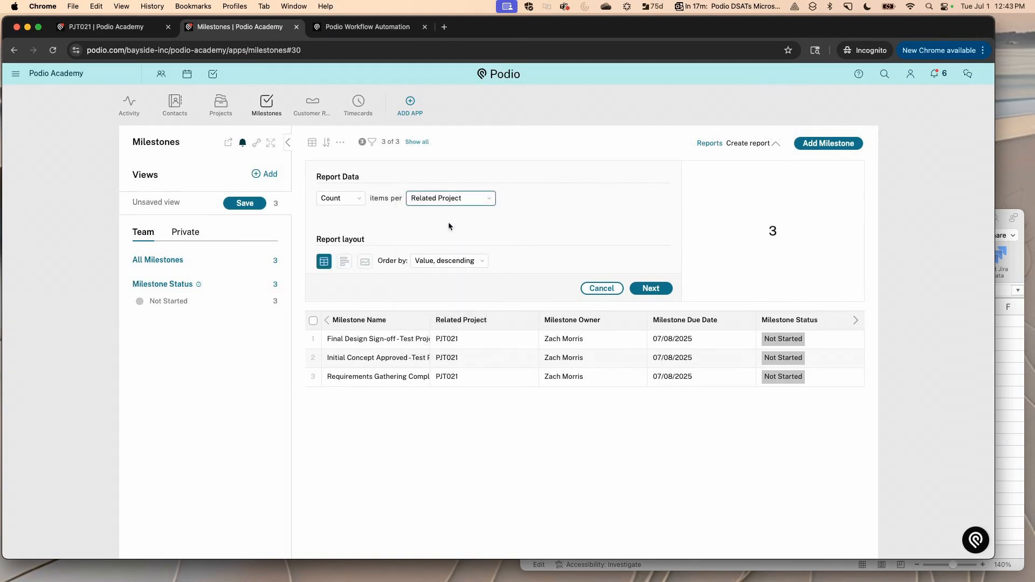
left_click(344, 262)
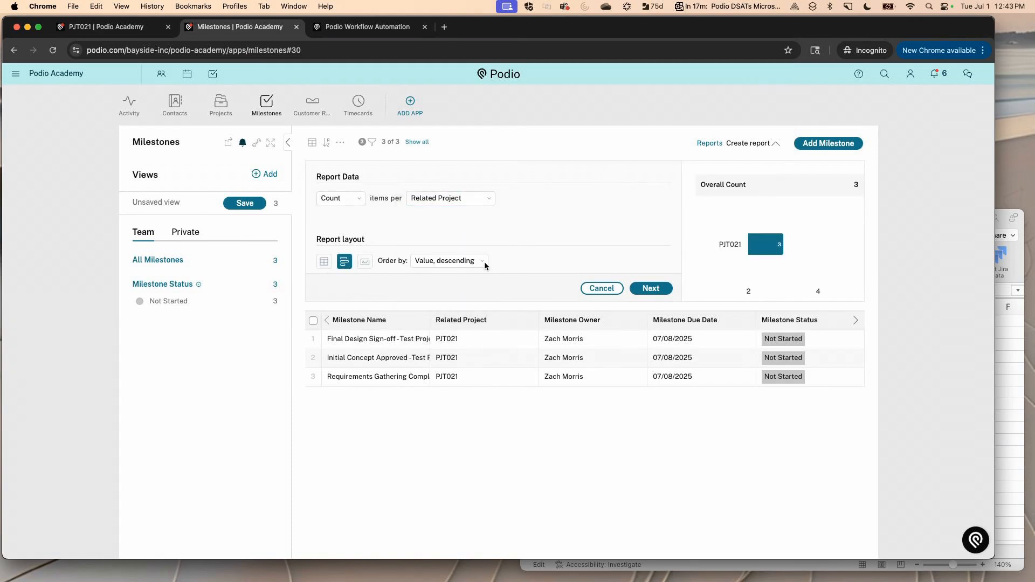
left_click(651, 289)
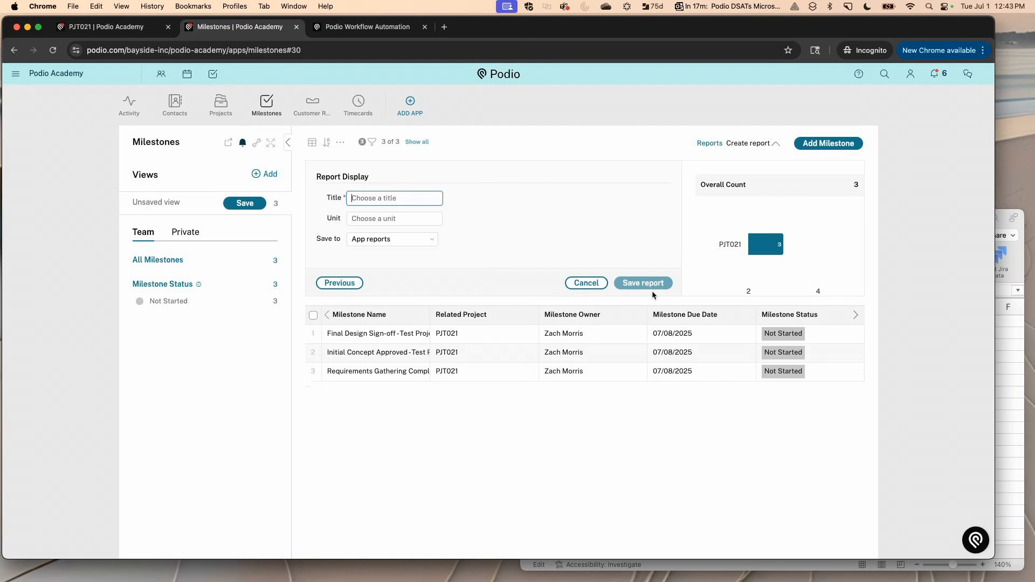
Step: Title the report "Open Milestones by Project", set its unit to "Milestones" and save it to the app reports
type("Open Milestones by P")
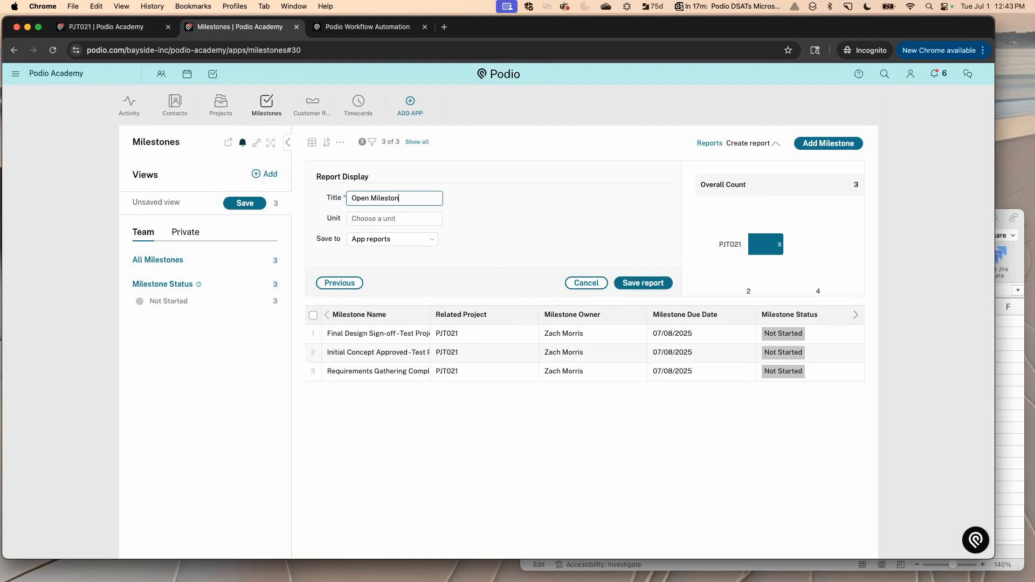
type("t")
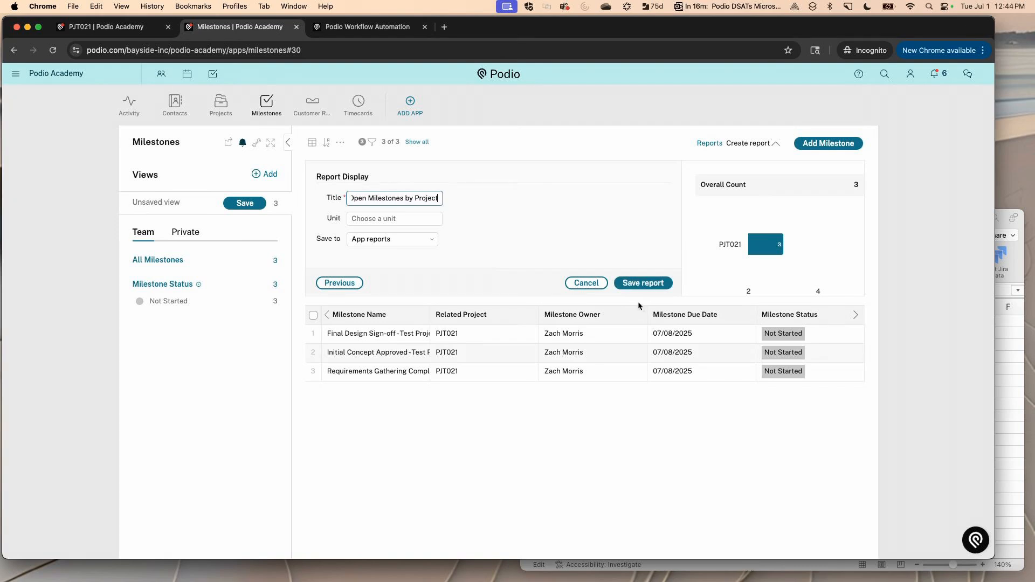
left_click(410, 219)
type("Mile")
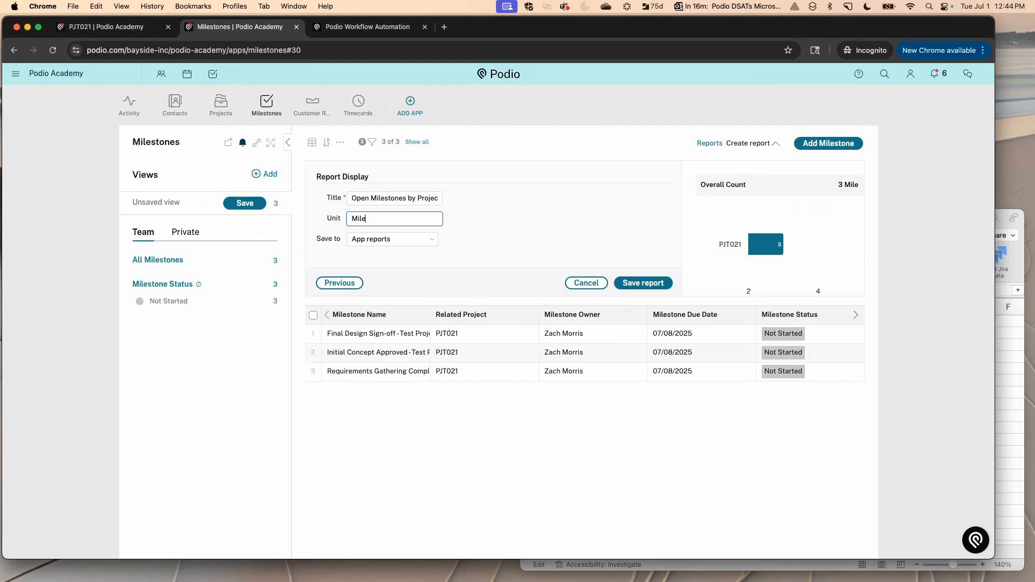
type("stones")
left_click(630, 283)
Step: Widen the Open Milestones by Project tile to the full width of the reports dashboard and close the dashboard
scroll(623, 281, "down", 2)
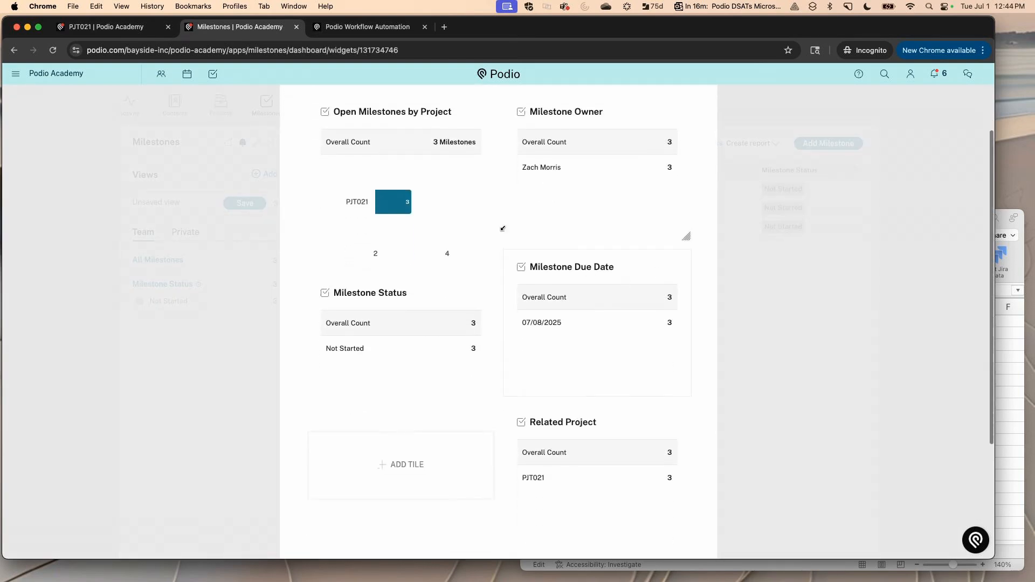
left_click_drag(490, 274, 687, 299)
scroll(463, 228, "up", 2)
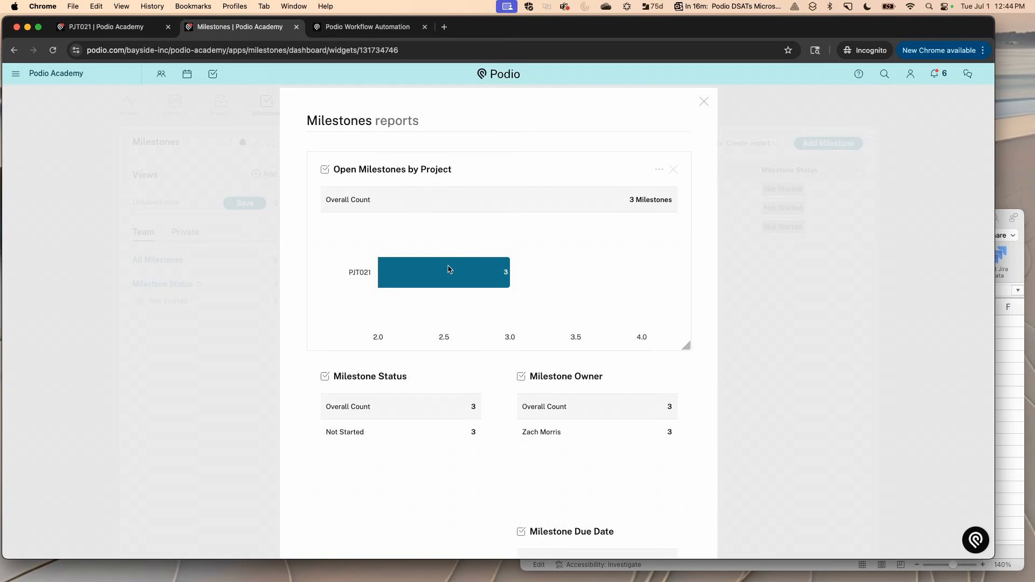
left_click(703, 101)
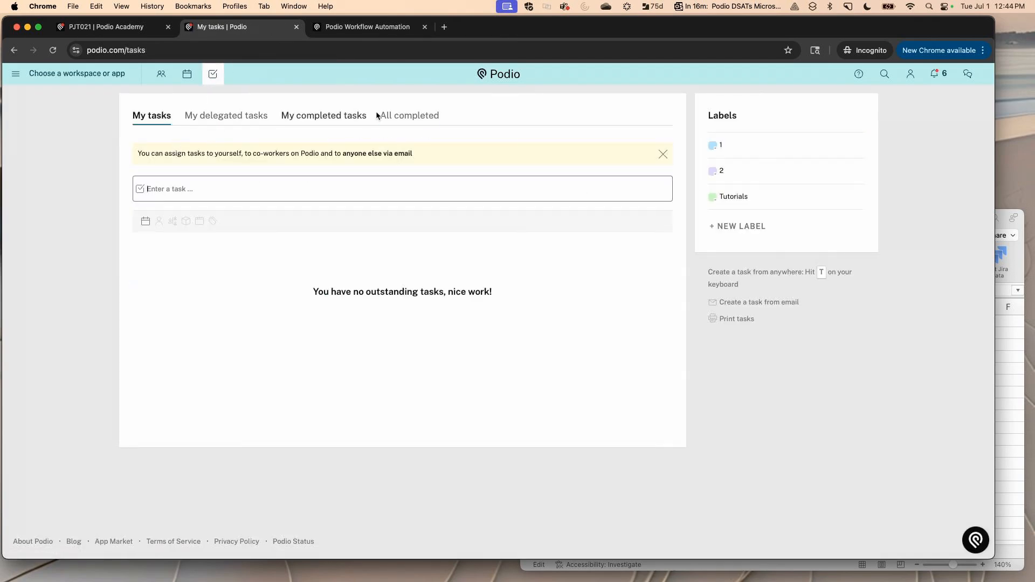
Step: Review the completed tasks list alongside project PJT021, then close the tasks browser tab
left_click(329, 117)
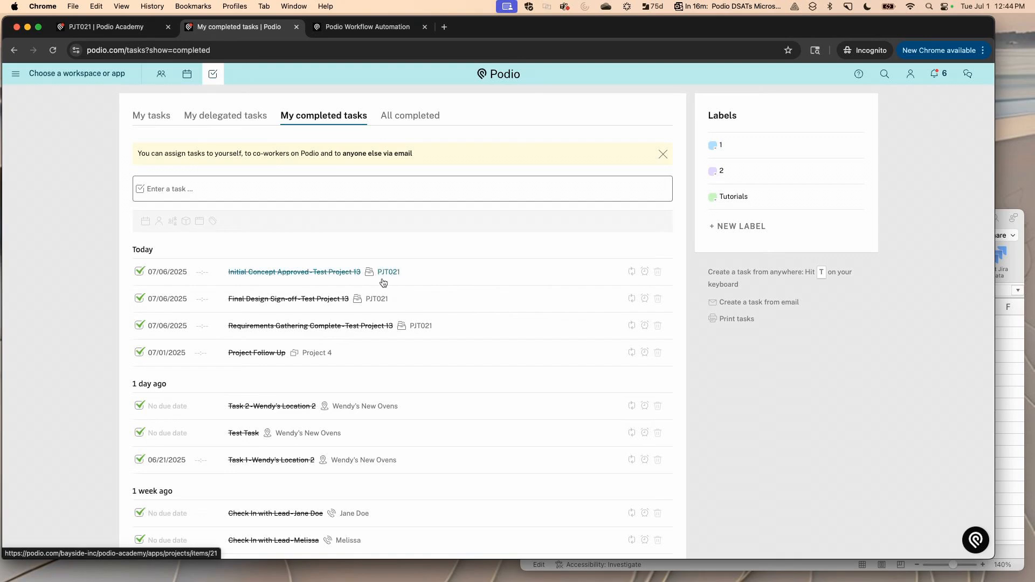
left_click(120, 33)
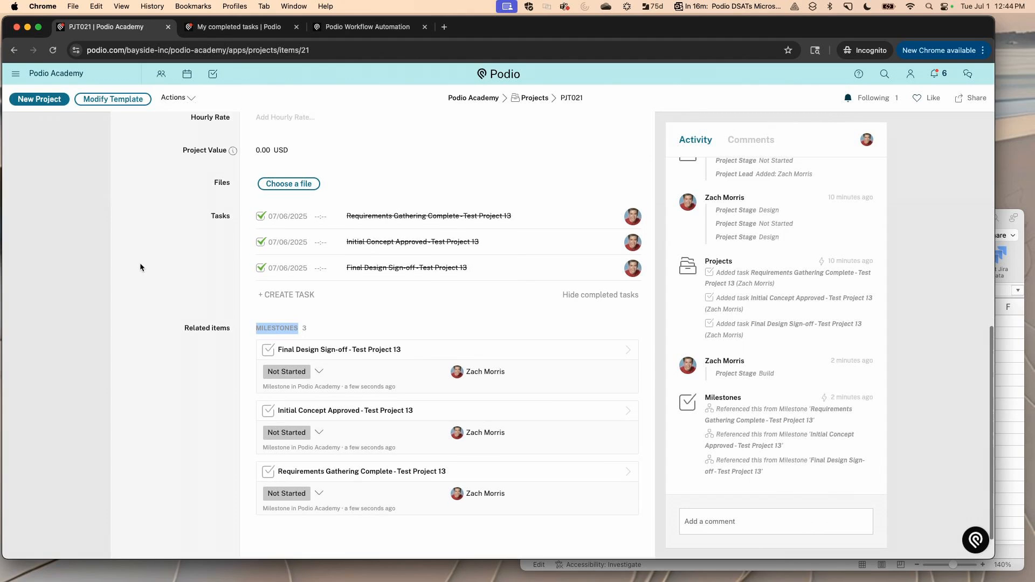
scroll(140, 264, "up", 10)
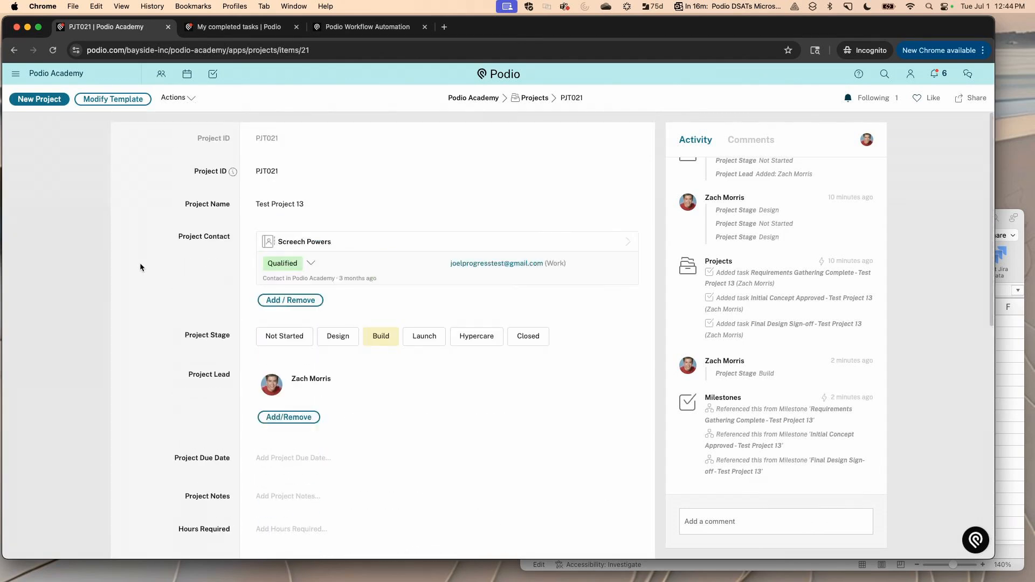
left_click(237, 27)
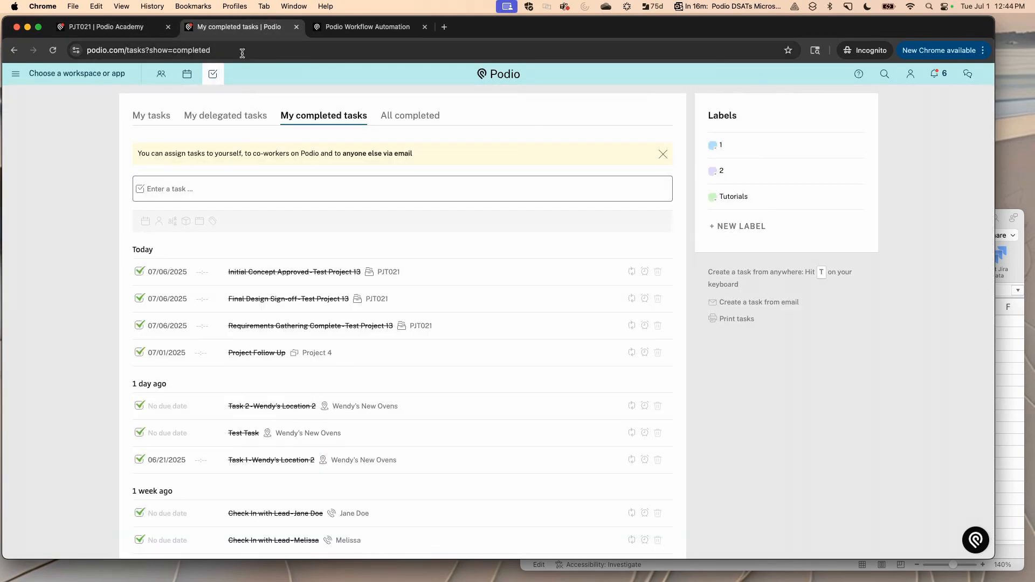
left_click(297, 27)
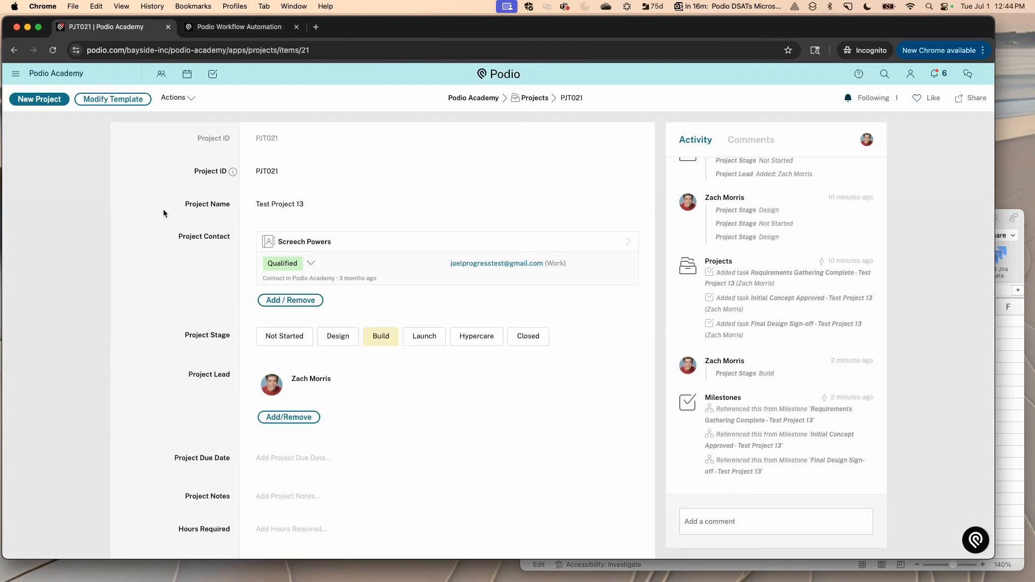
Step: Switch to the Task Checklist workbook in Excel, examine the task owners by stage and select the Final Design Sign-off row
left_click(1000, 358)
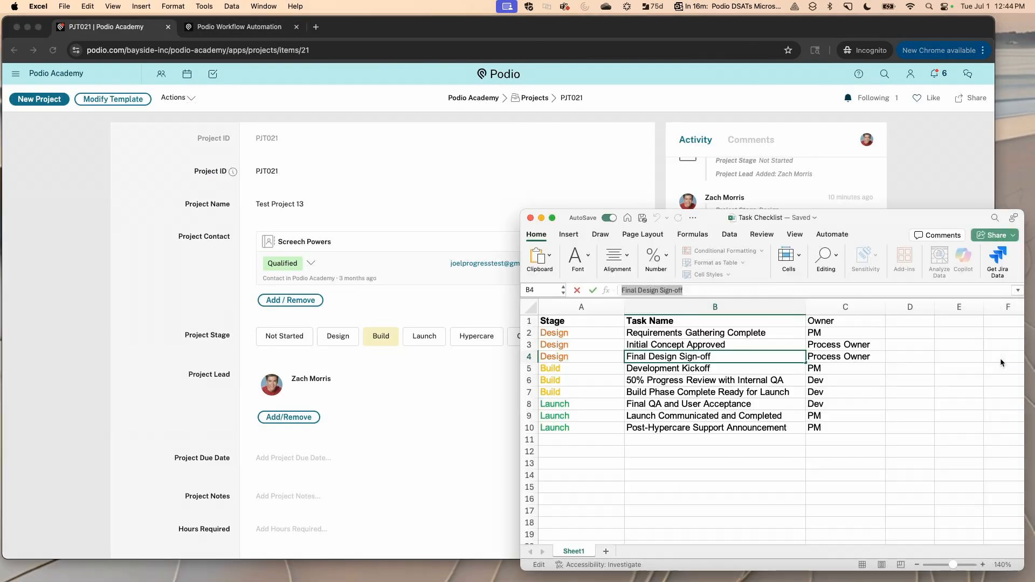
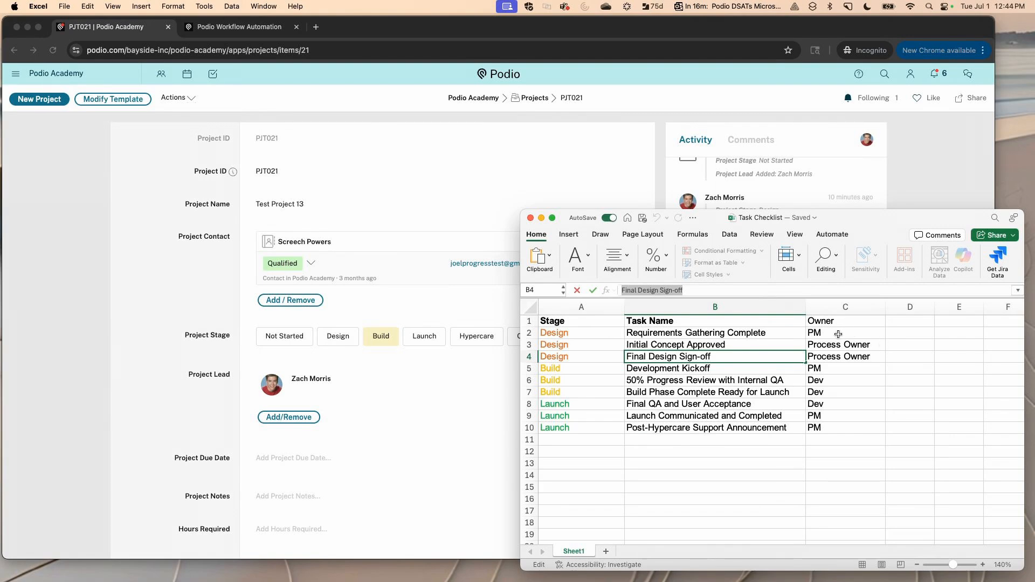
left_click(207, 390)
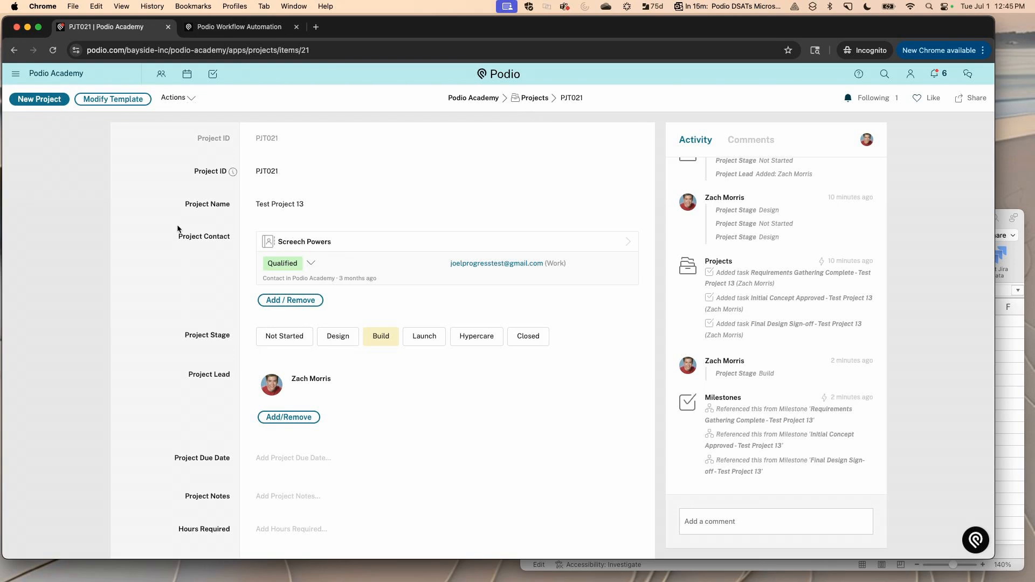
left_click(997, 327)
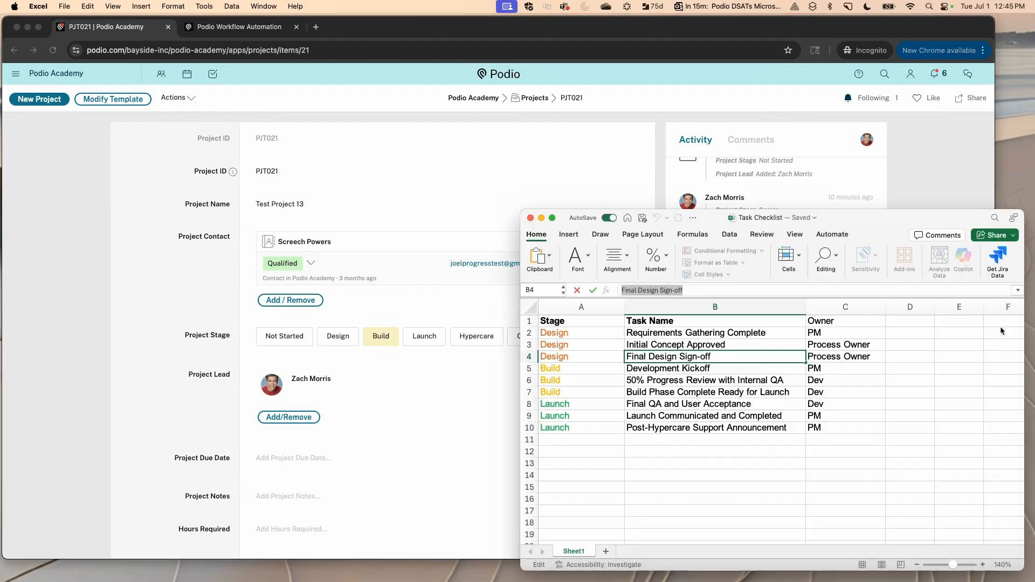
left_click(525, 357)
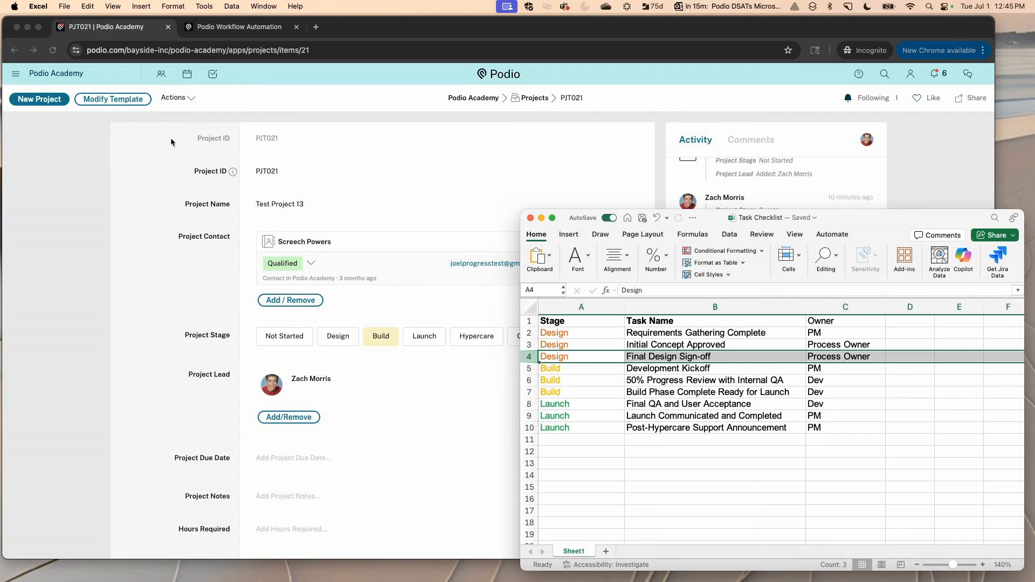
Step: Switch to Podio Workflow Automation, open the flow "200.00: Stage = Design; Create Design Tasks" for editing and examine its three task actions
left_click(240, 28)
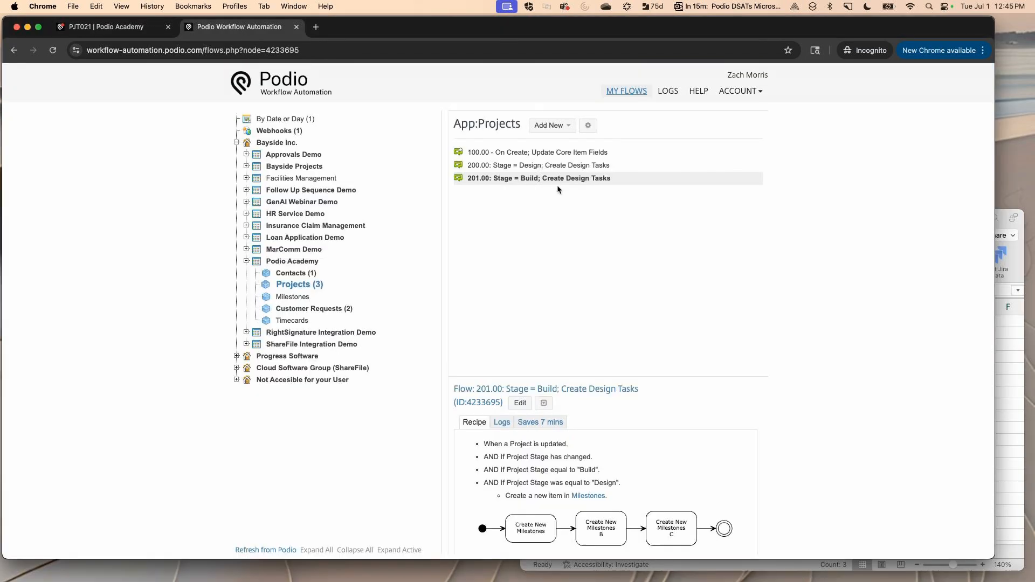
left_click(526, 167)
left_click(519, 404)
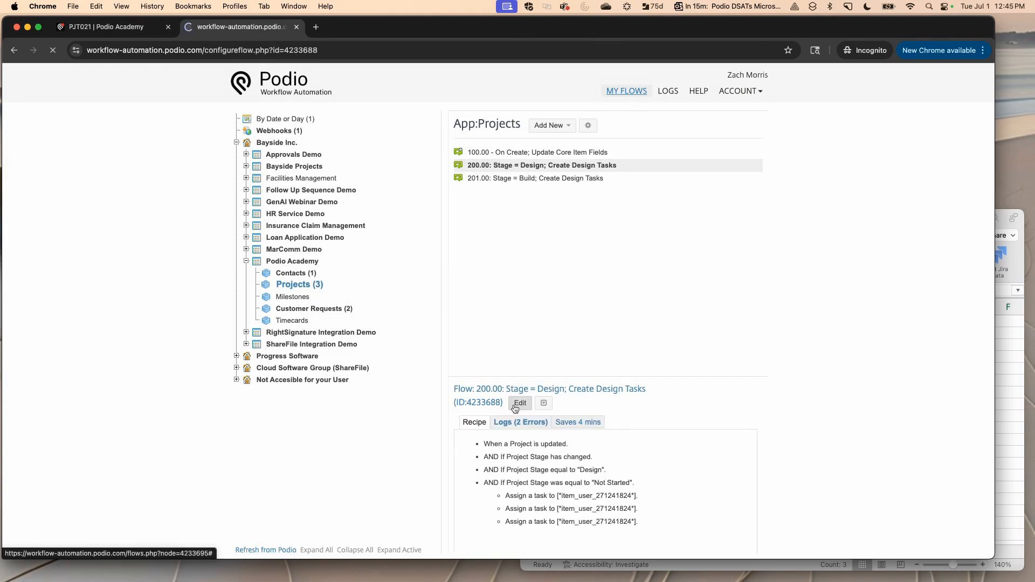
scroll(514, 409, "down", 2)
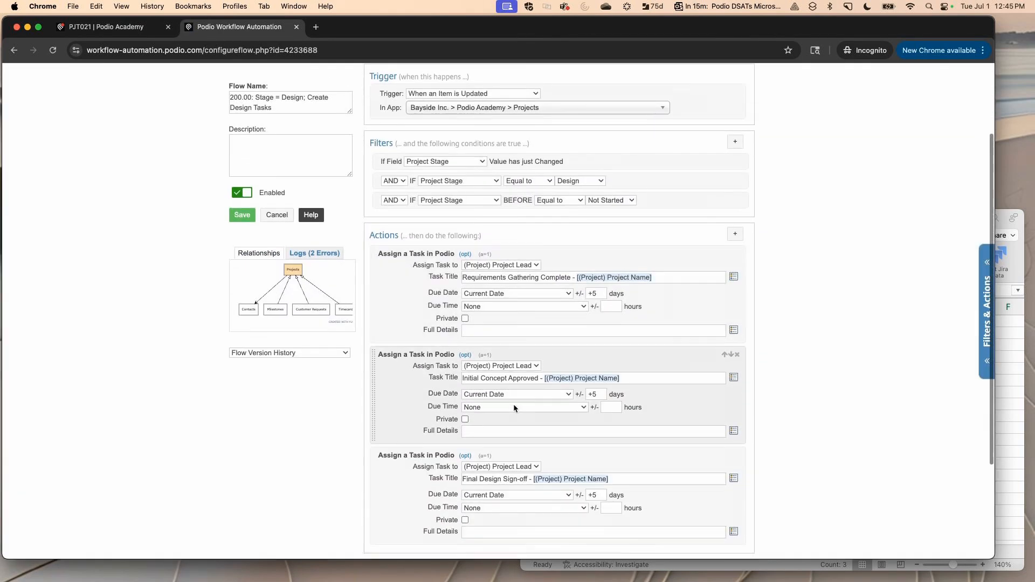
scroll(513, 408, "down", 3)
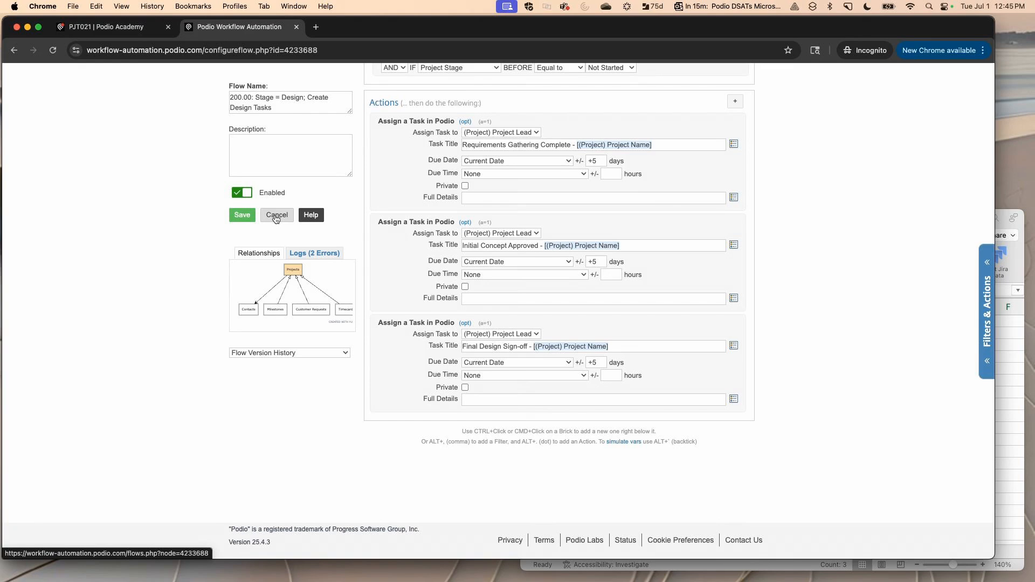
Step: Leave the flow's settings without saving and switch to Excel to review the Task Checklist workbook
left_click(275, 216)
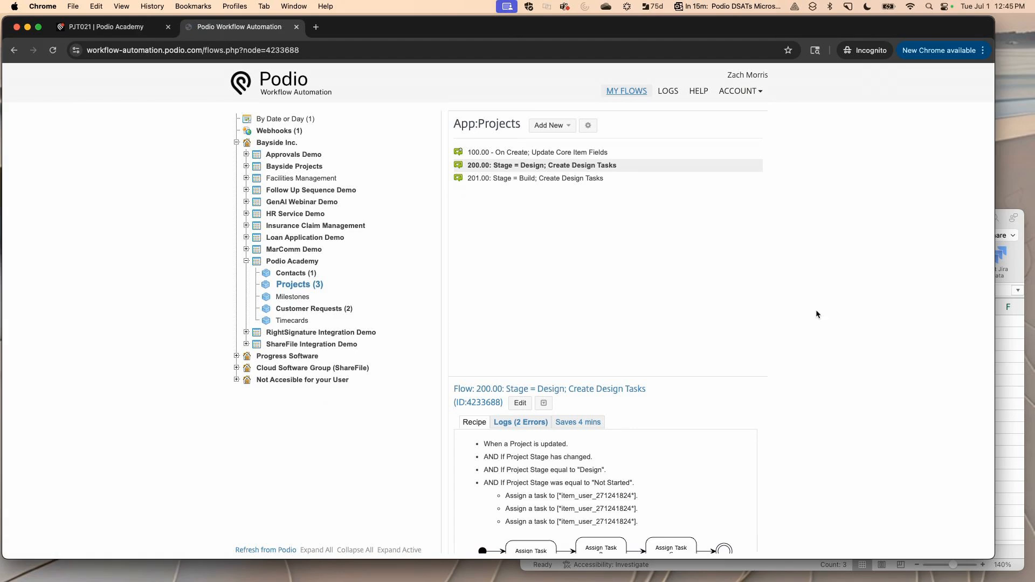
left_click(989, 379)
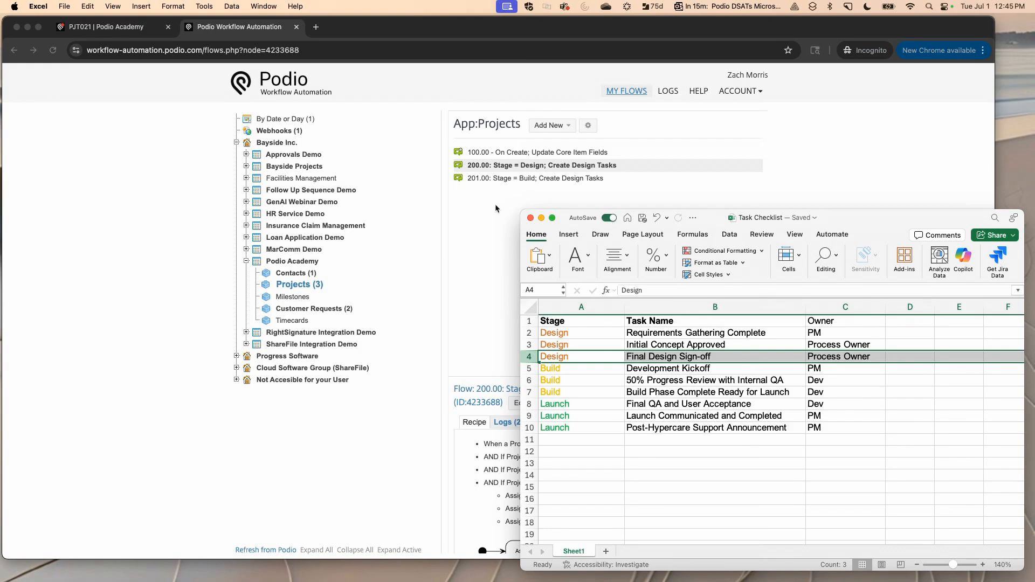
Step: In Podio's Podio Academy workspace, start a custom app named Milestones Playbook with the item name Milestones
left_click(149, 34)
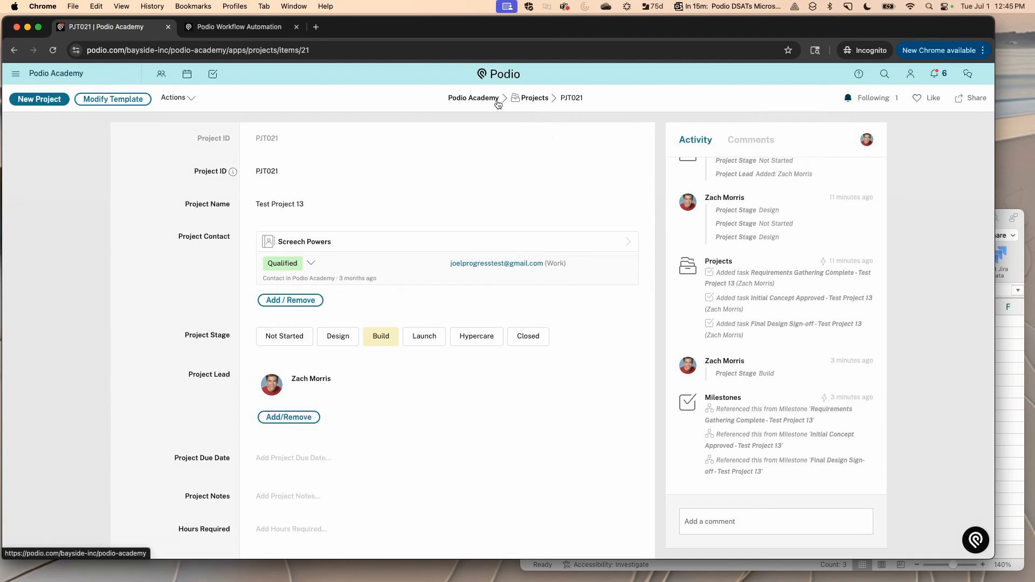
left_click(467, 101)
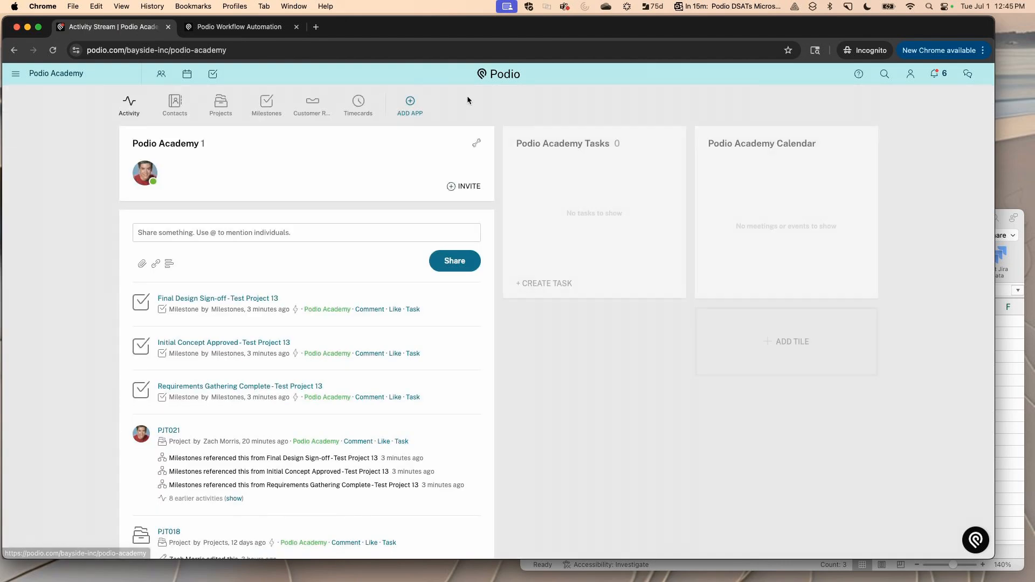
left_click(414, 108)
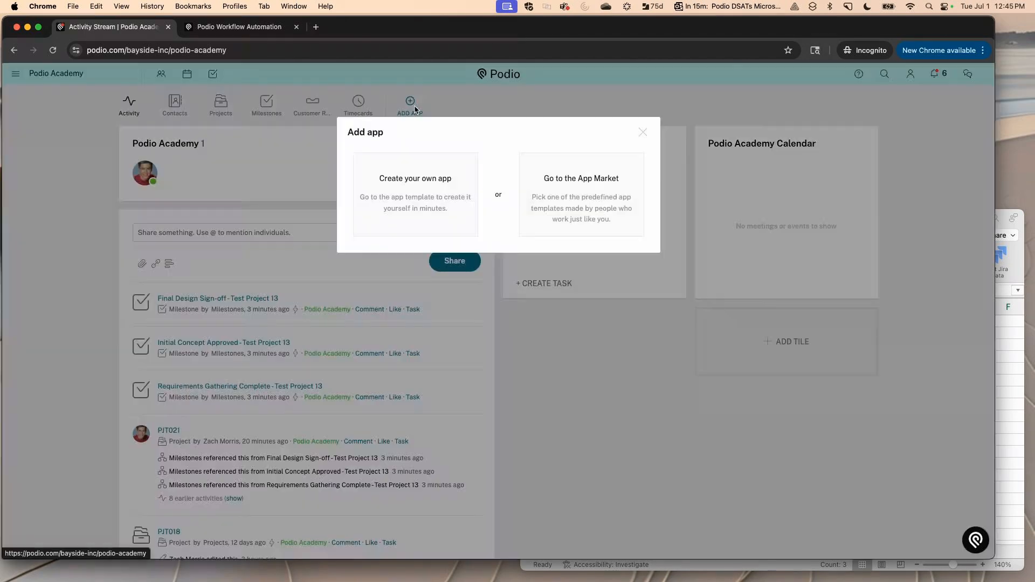
left_click(419, 196)
type("Task Playbook")
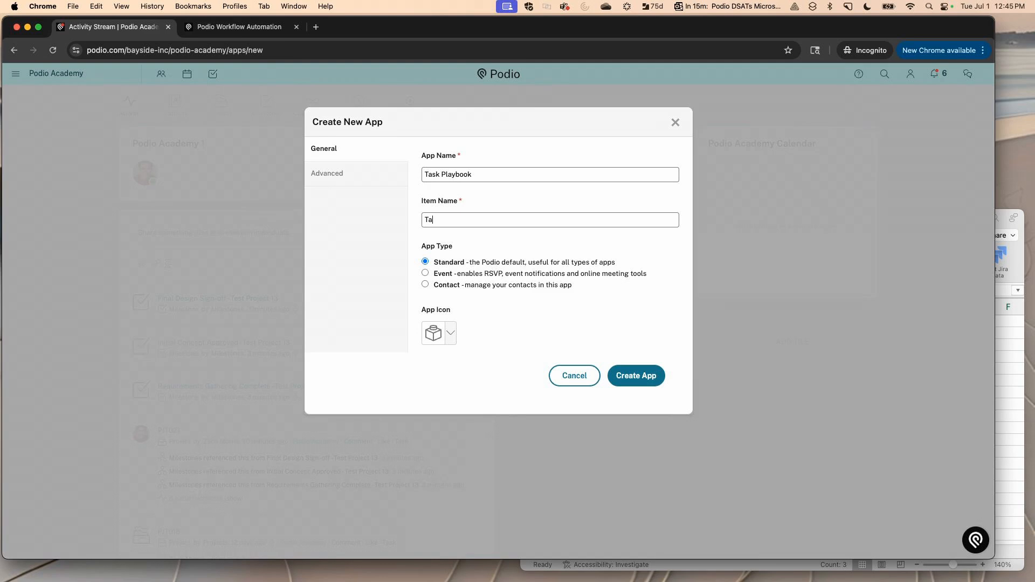
key("BackSpace")
key("BackSpace")
type("Mi")
double_click(425, 173)
type("Milestones")
Step: Choose the playbook-style icon of crosses, a circle and an arrow for the new app
left_click(450, 333)
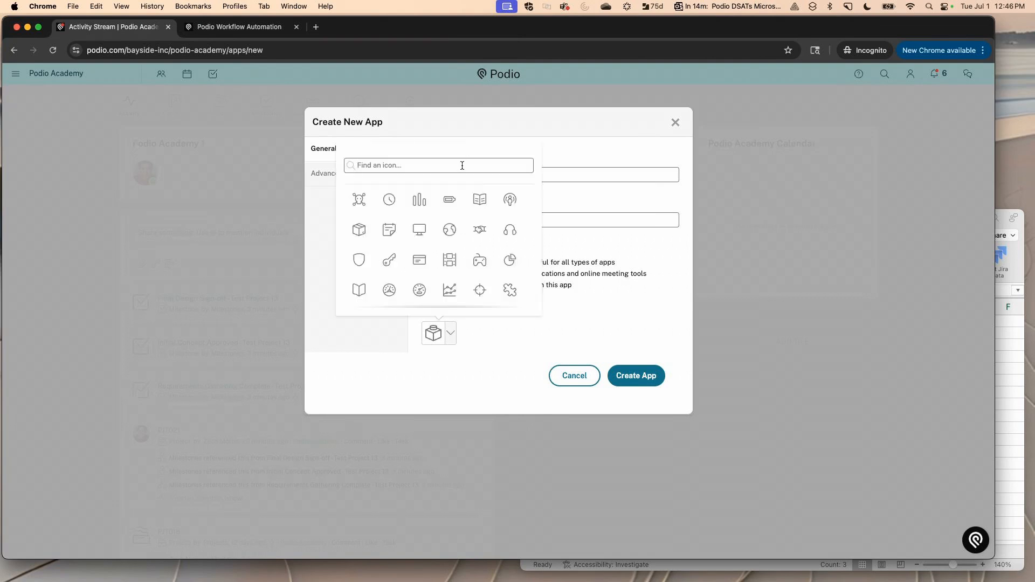
scroll(446, 240, "down", 10)
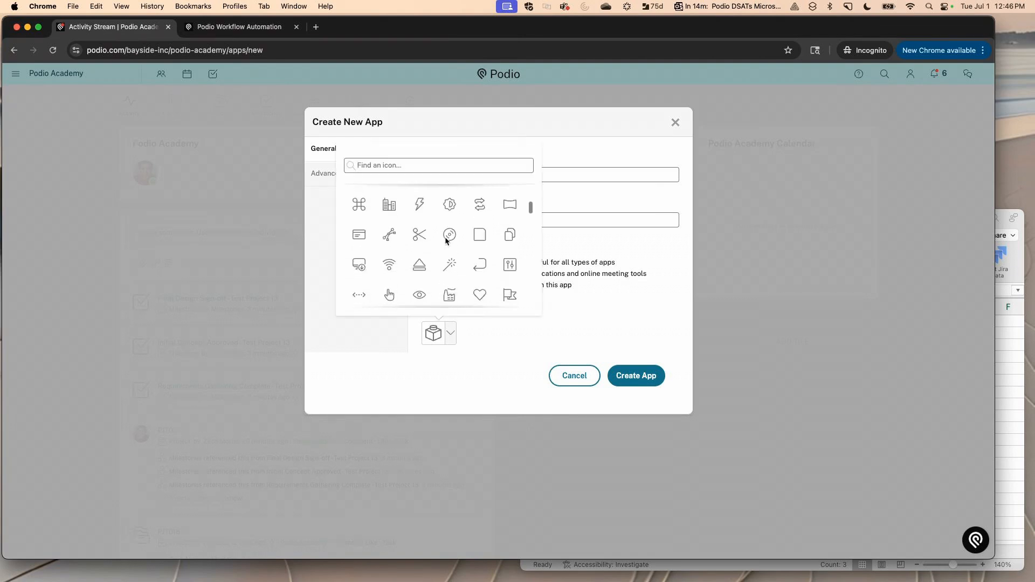
scroll(446, 238, "down", 8)
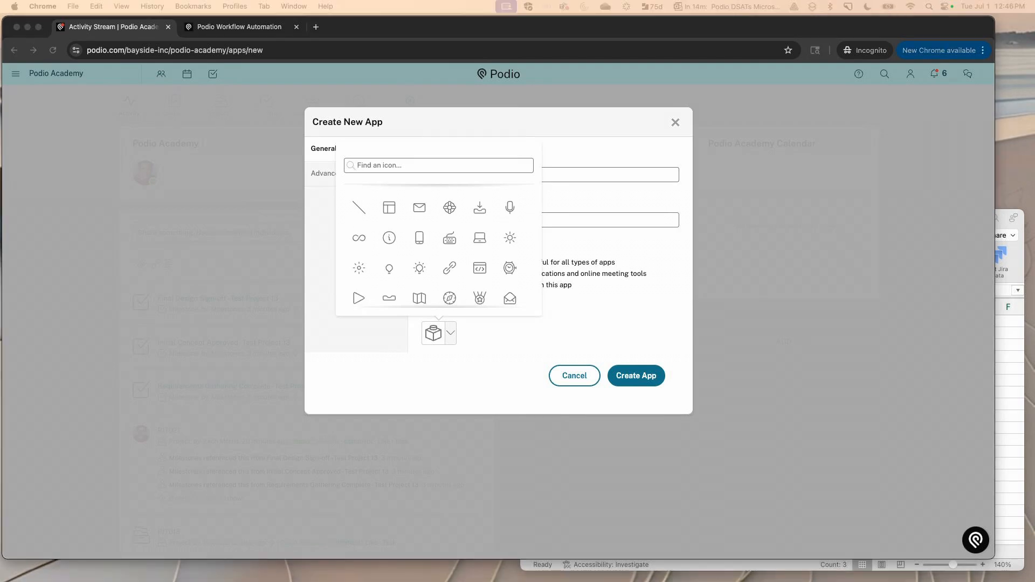
scroll(459, 282, "down", 10)
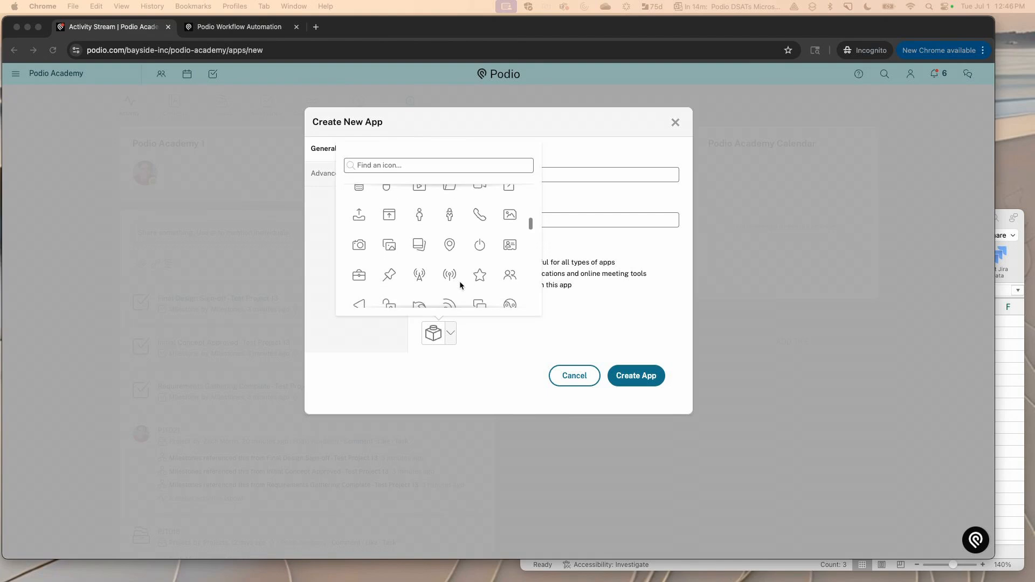
scroll(459, 281, "down", 10)
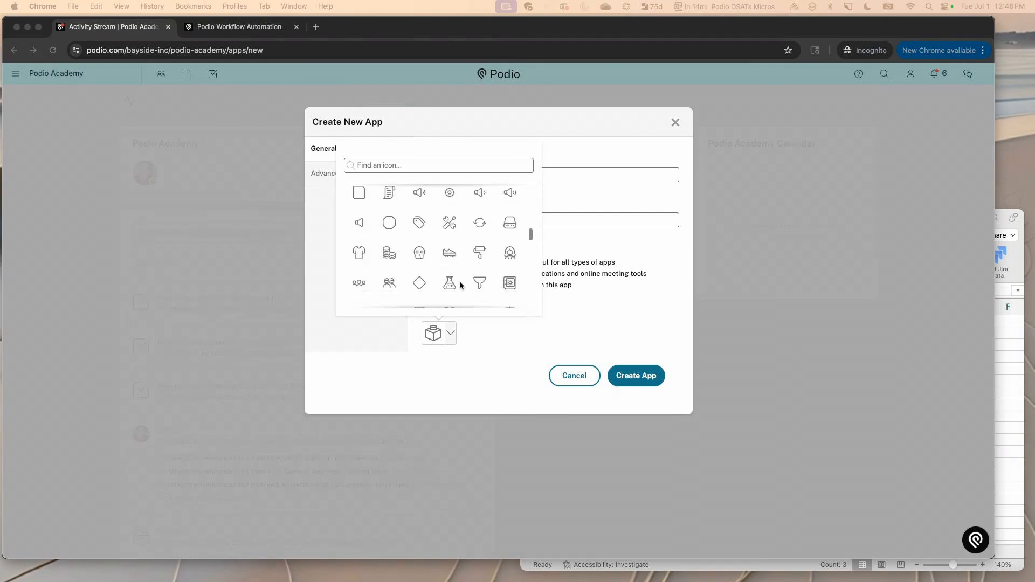
scroll(460, 284, "down", 10)
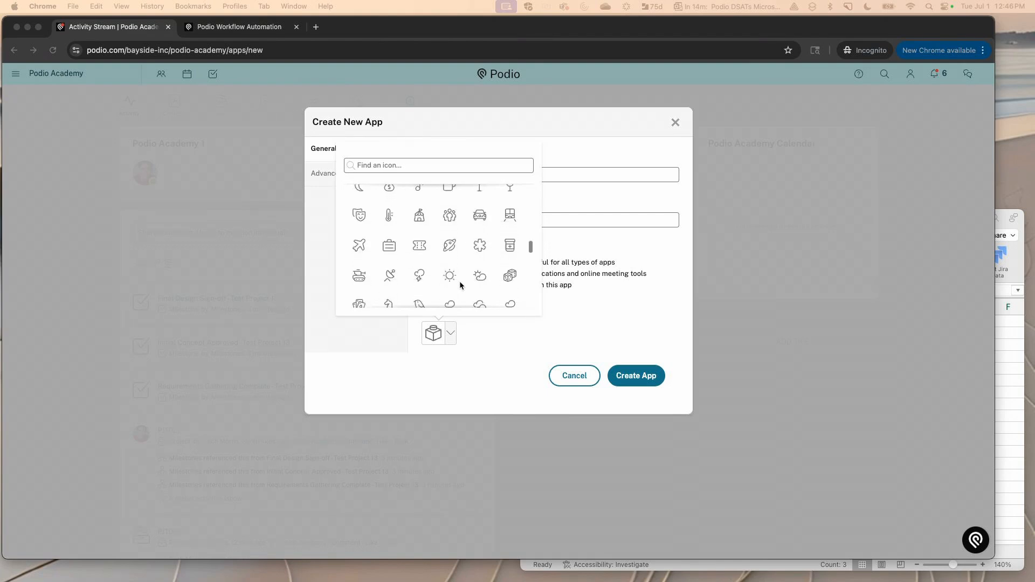
scroll(459, 284, "down", 4)
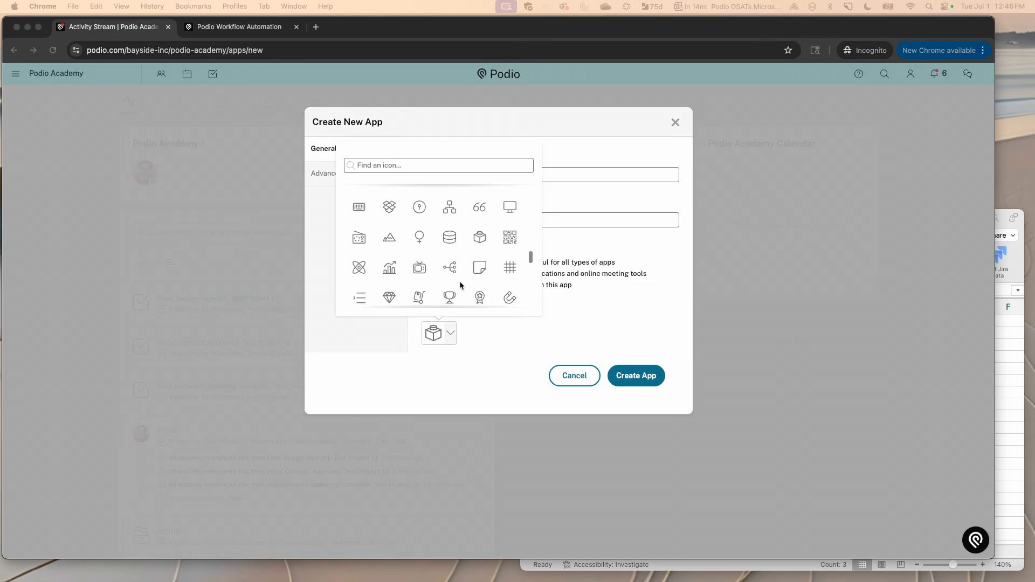
scroll(460, 283, "down", 8)
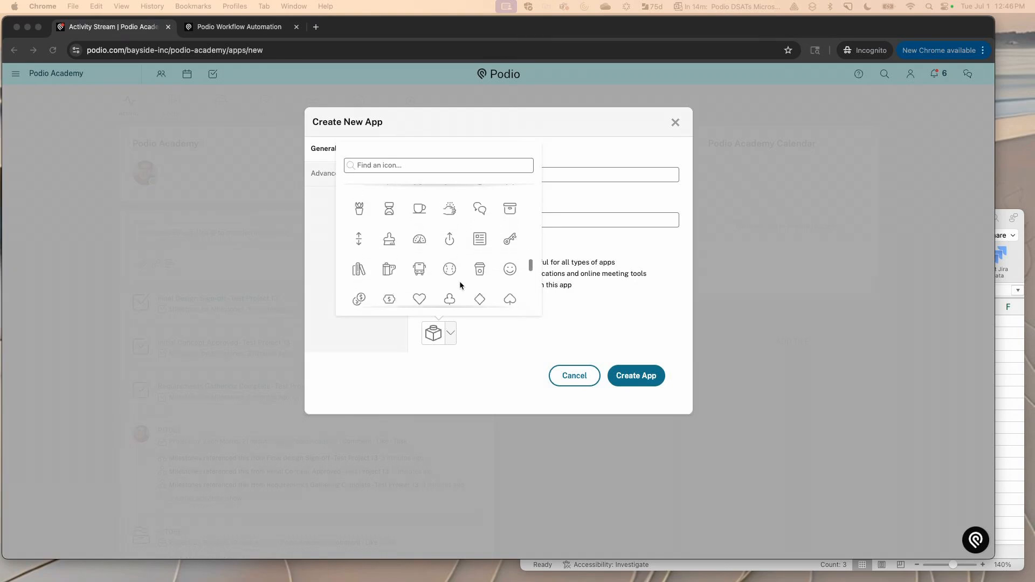
scroll(460, 285, "down", 8)
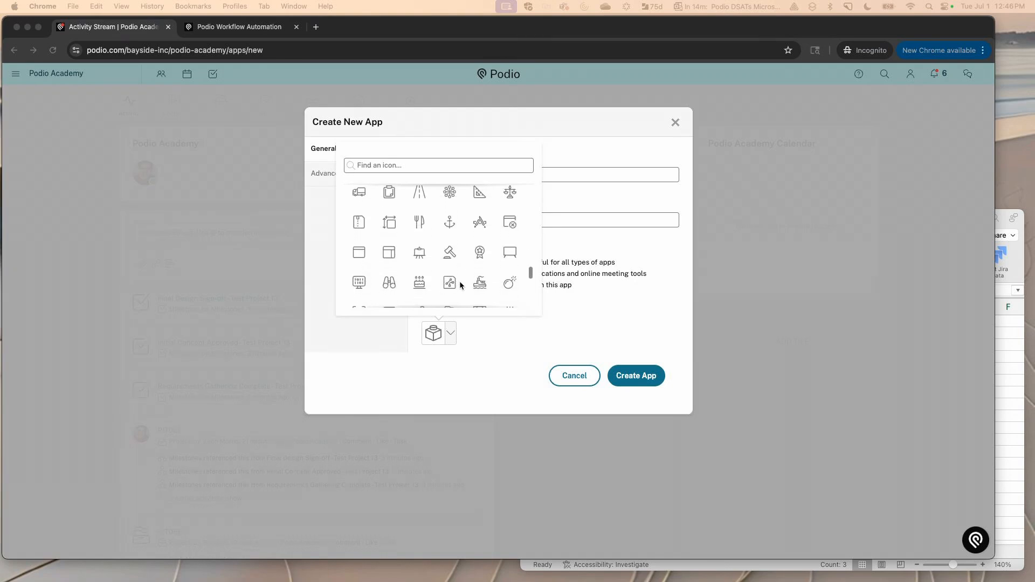
scroll(461, 285, "down", 10)
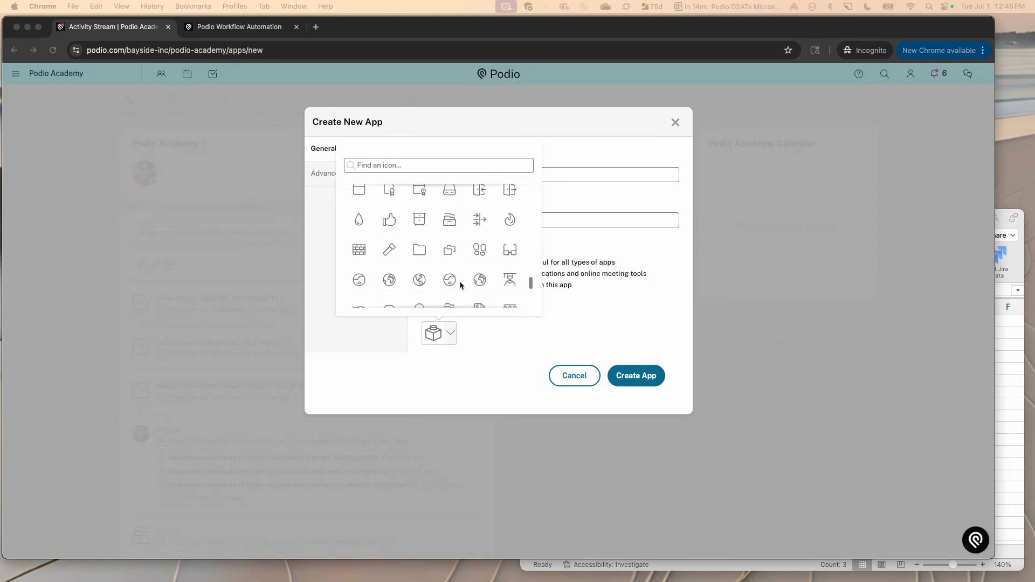
scroll(459, 285, "down", 8)
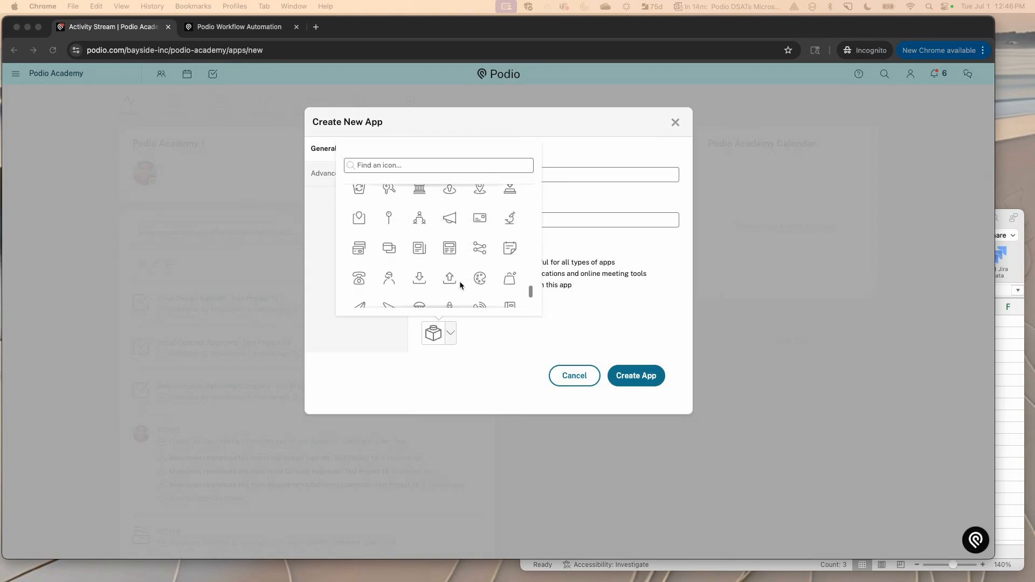
scroll(459, 282, "down", 4)
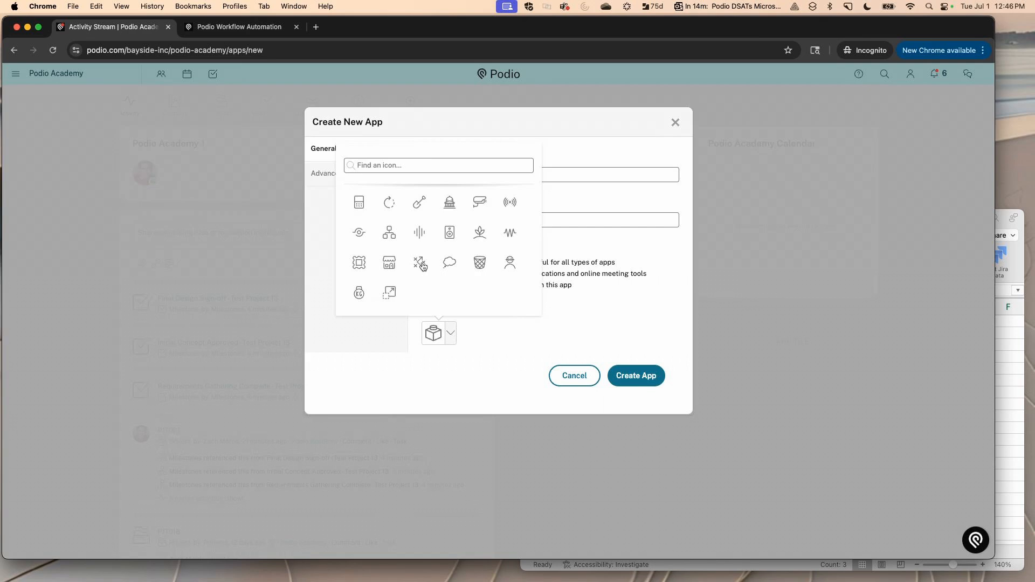
left_click(419, 262)
Step: Set the new app's standard layout to Table and create the app
scroll(478, 291, "down", 2)
left_click(461, 318)
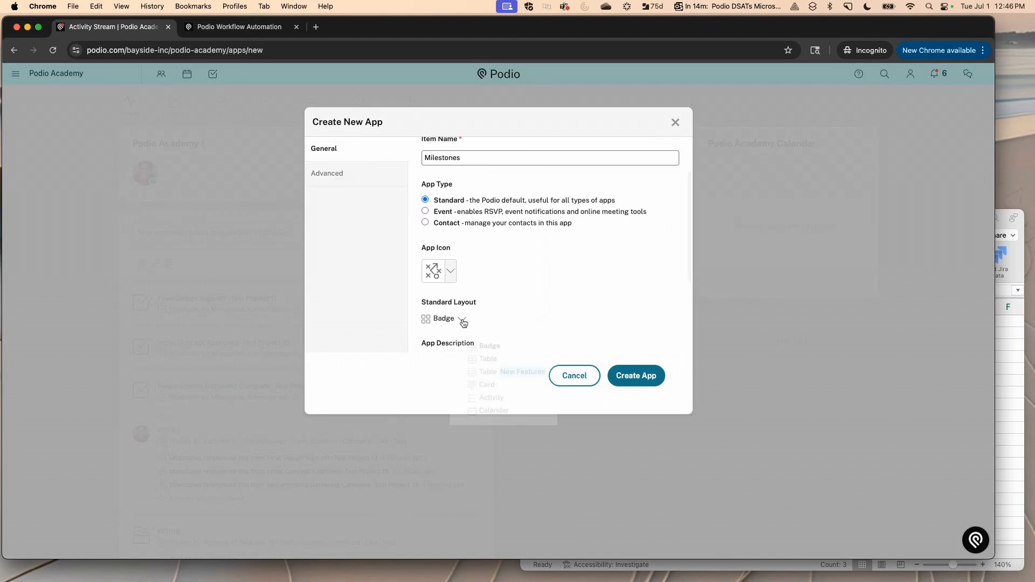
left_click(482, 360)
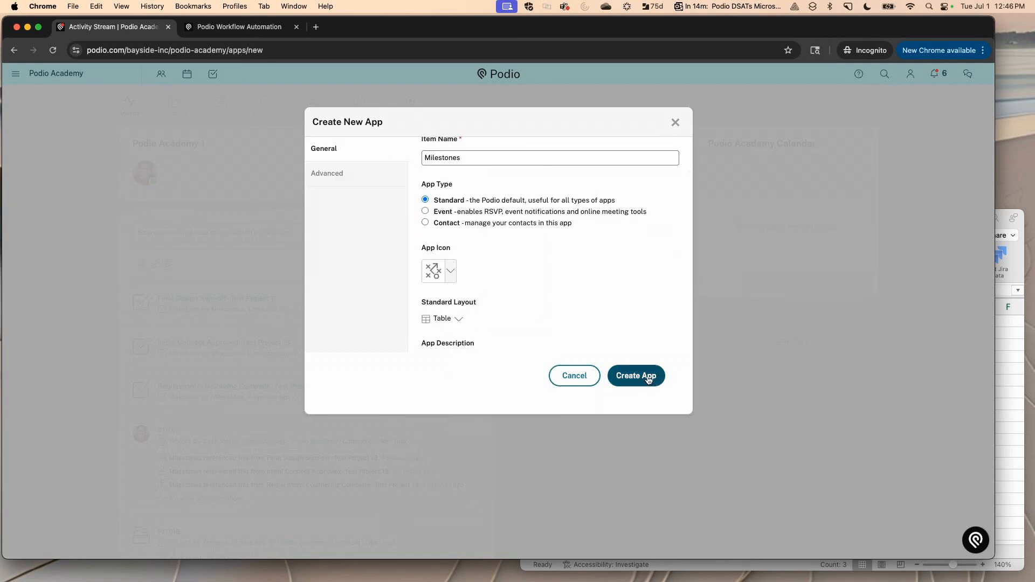
left_click(646, 375)
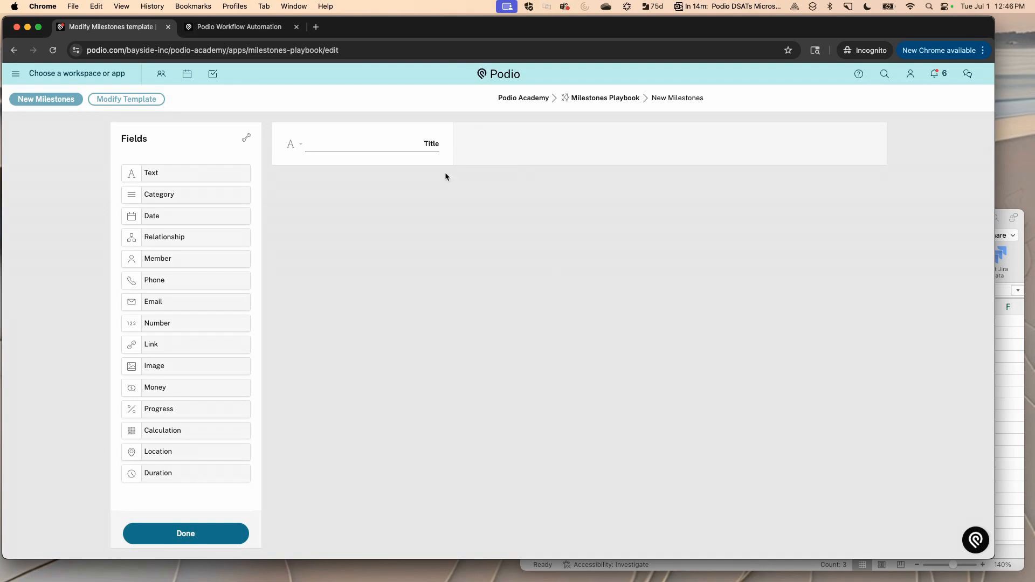
Step: Consult the Task Checklist workbook in Excel, and rename the Podio template's Title field to Milestone Name
left_click(1005, 370)
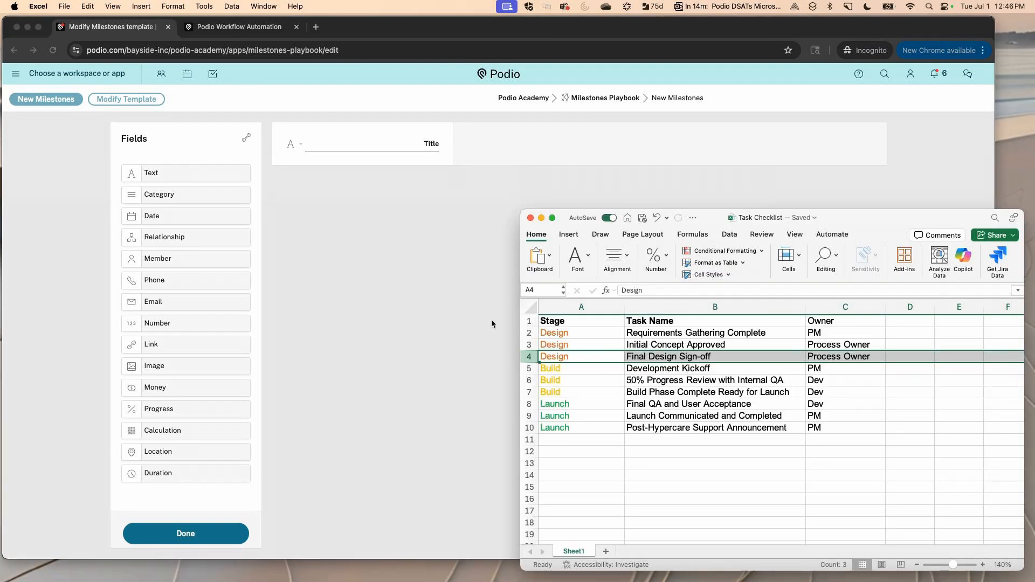
left_click(420, 145)
left_click(418, 142)
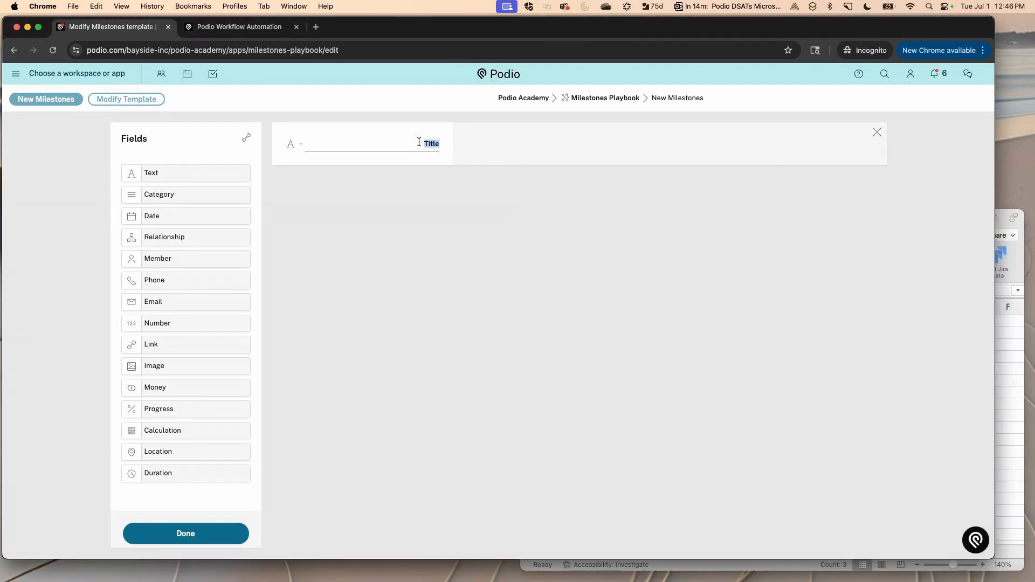
type("Milestone")
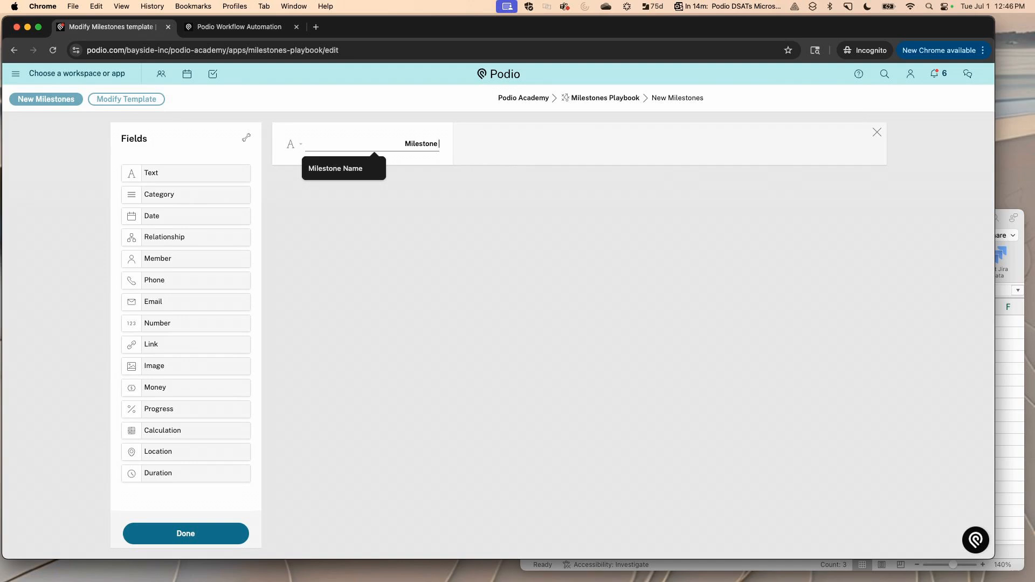
key("Return")
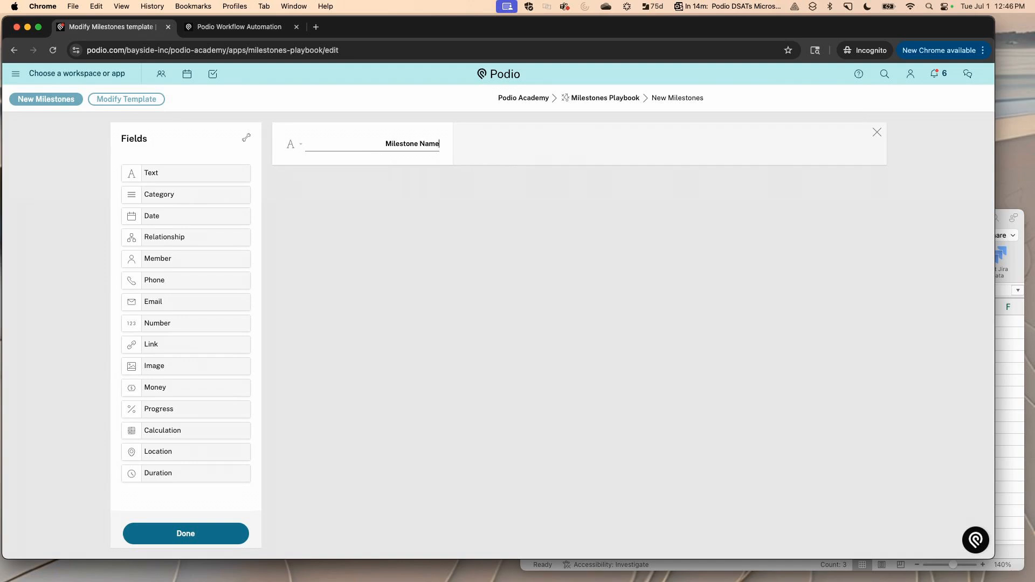
Step: Add a category field named Milestone Related Stage below the Milestone Name field
left_click(184, 199)
double_click(399, 196)
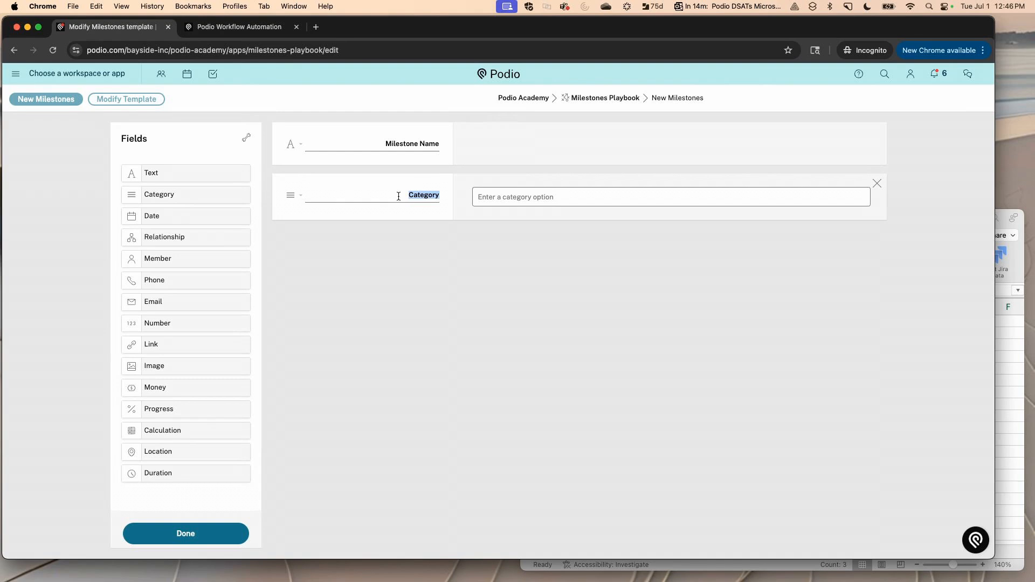
type("Mil")
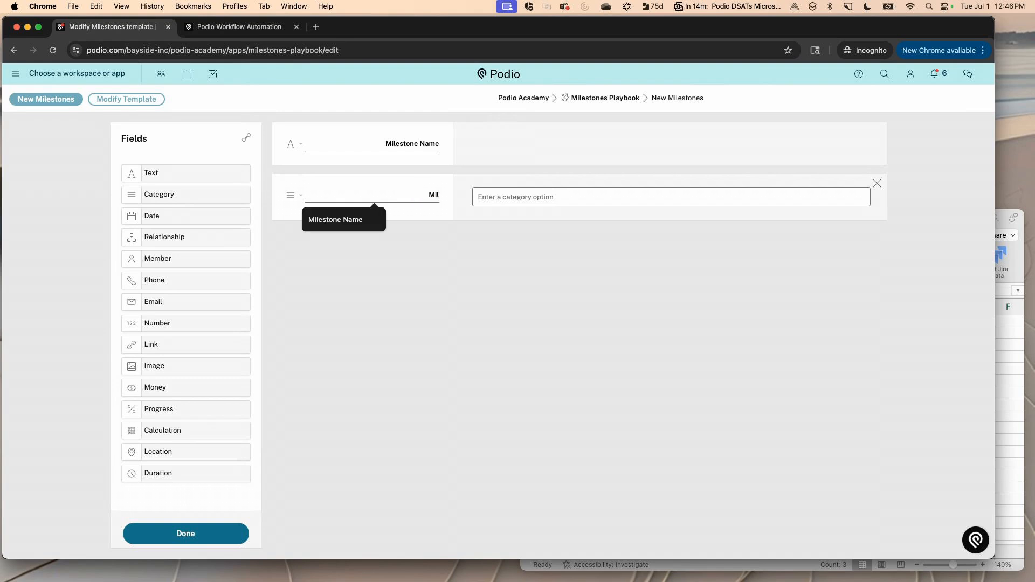
type("estone Related Stage")
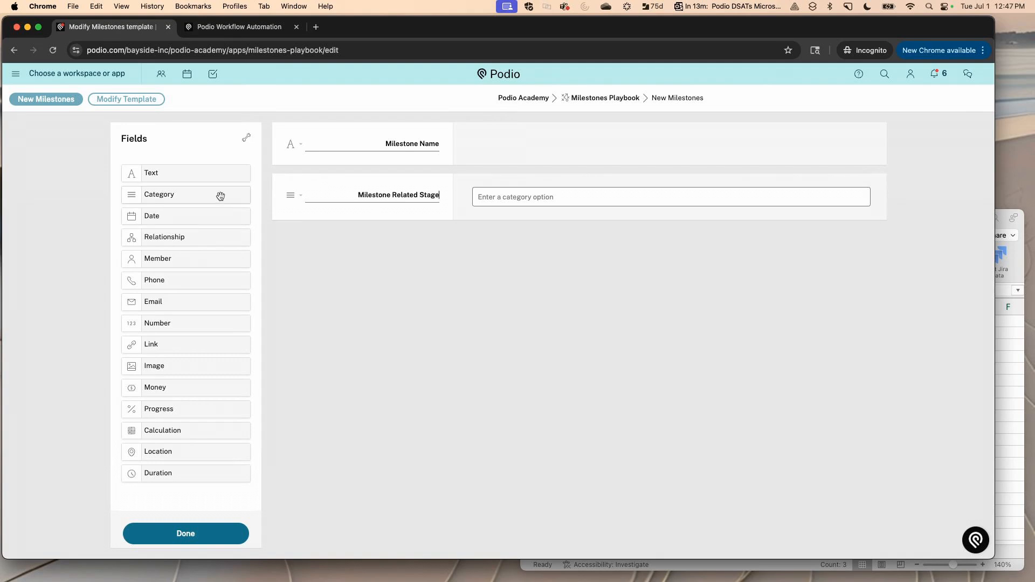
Step: Add a second category field named Milestone Role below Milestone Related Stage
left_click_drag(221, 195, 347, 235)
left_click(402, 251)
type("M")
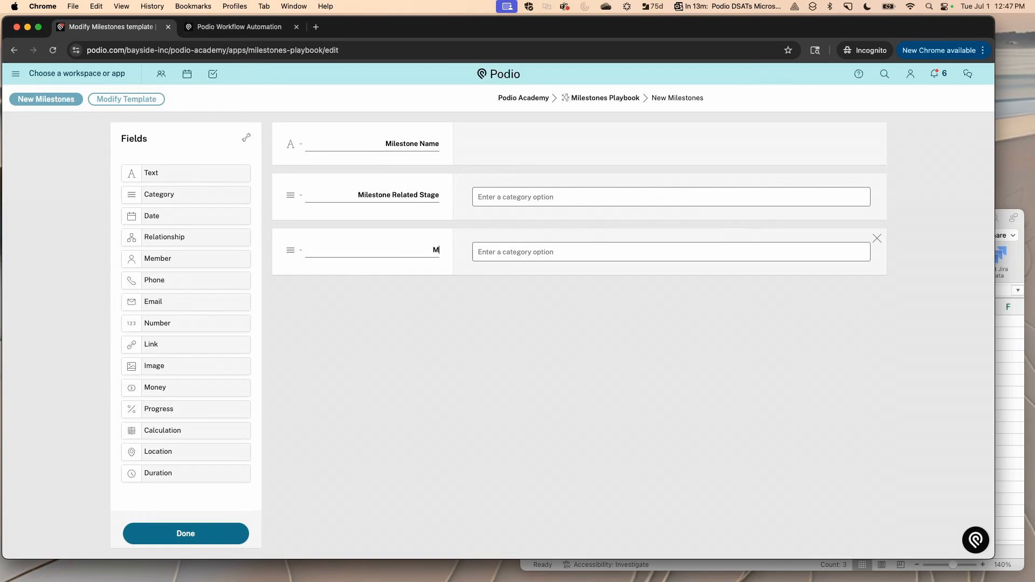
type("ilestone")
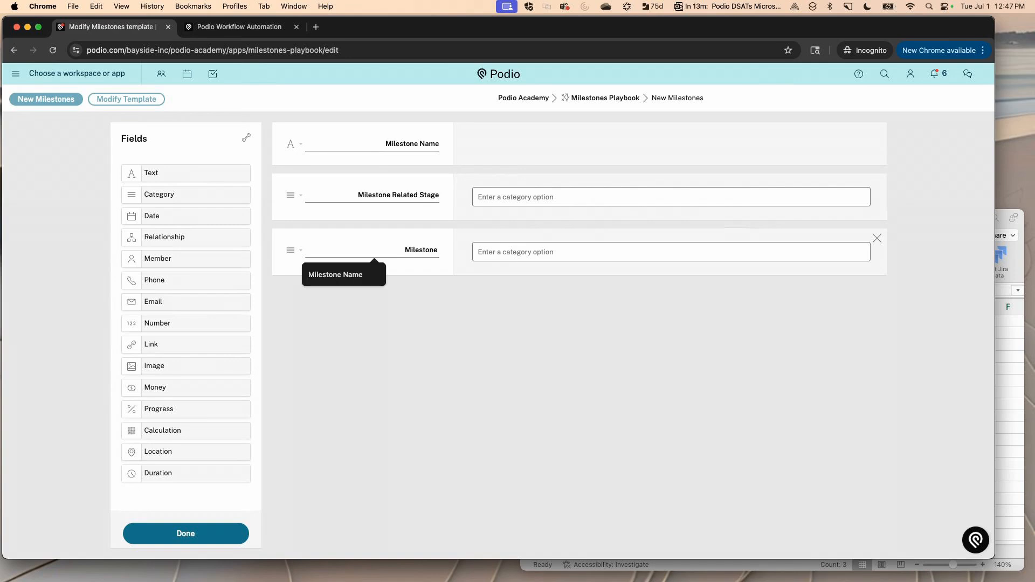
type(" Role")
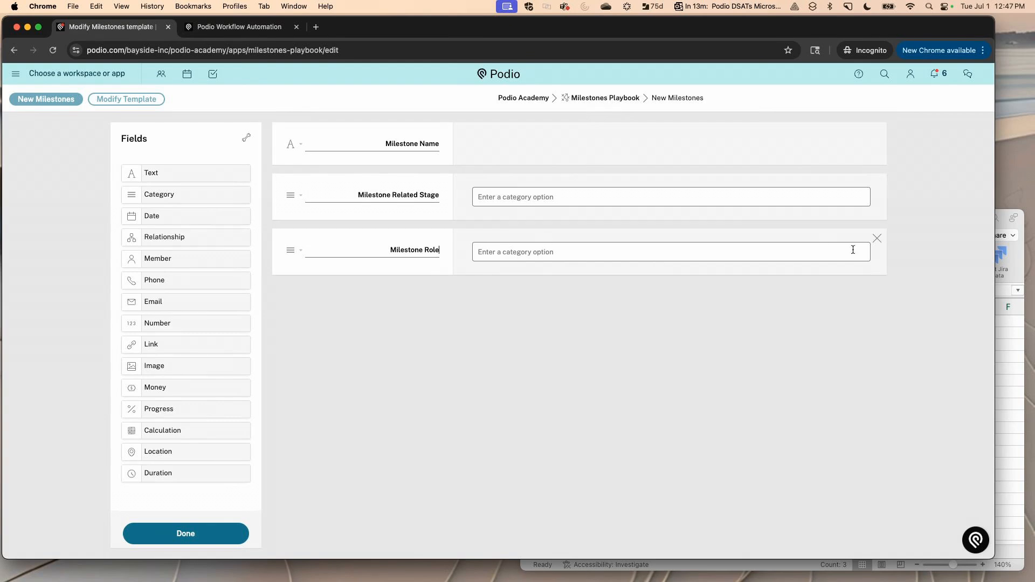
Step: Give the Milestone Related Stage field the category options Design, Build and Launch
left_click(742, 205)
type("Design")
key("Return")
type("Build")
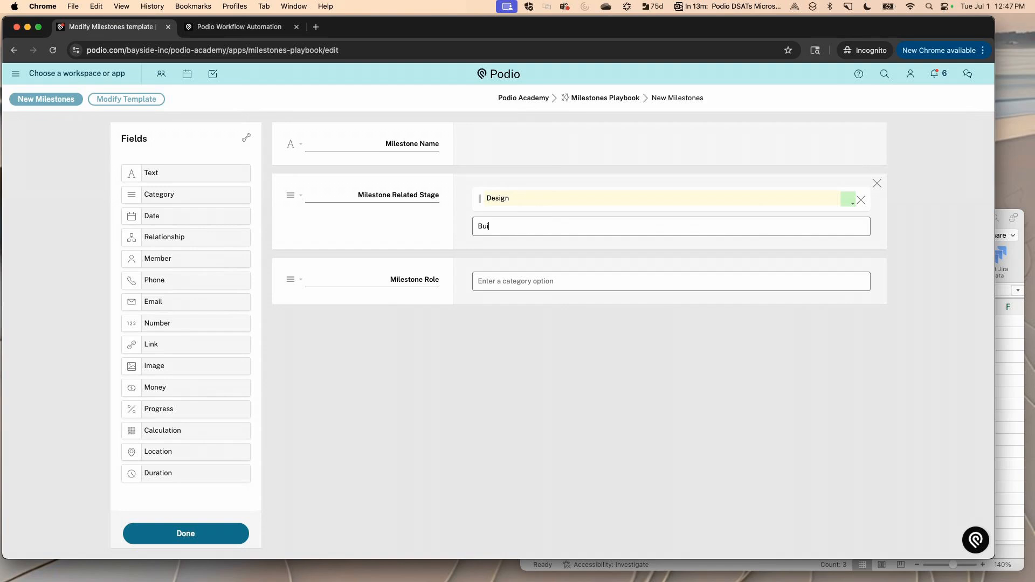
key("Return")
type("Launch")
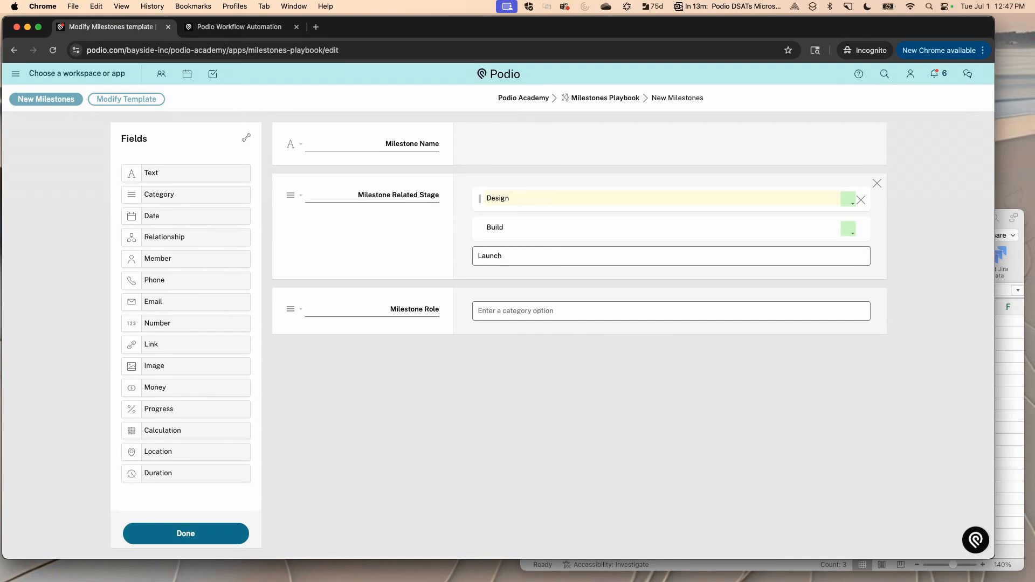
key("Return")
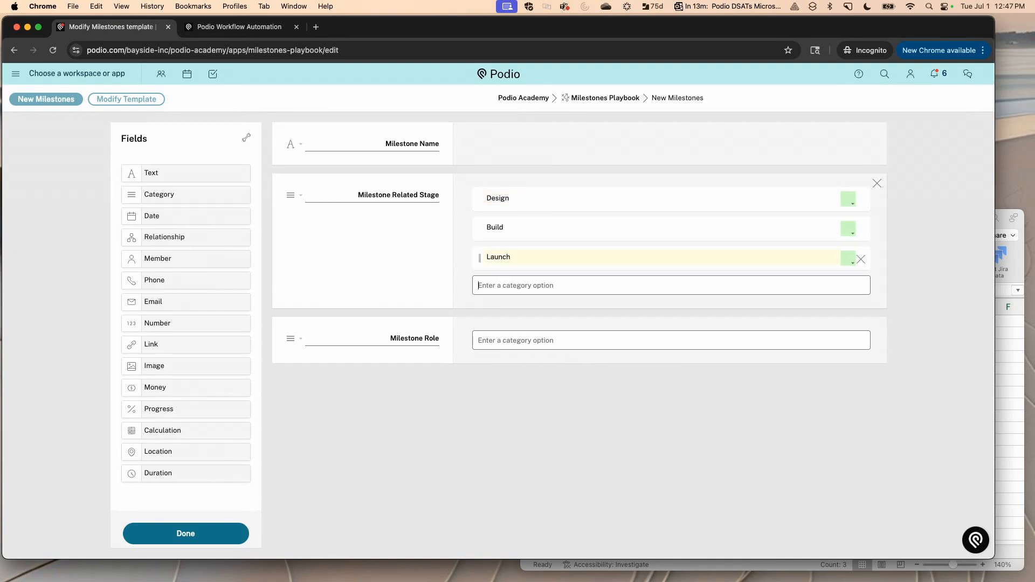
Step: Check the owner roles in the Task Checklist workbook in Excel, and give Podio's Milestone Role field the options PM, Process Owner and Dev
left_click(1013, 360)
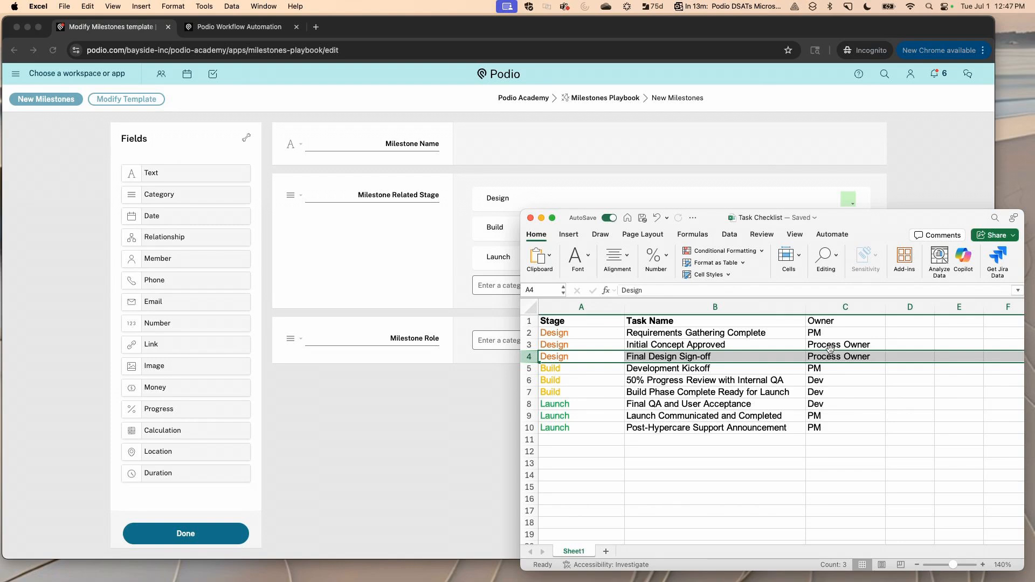
left_click(503, 342)
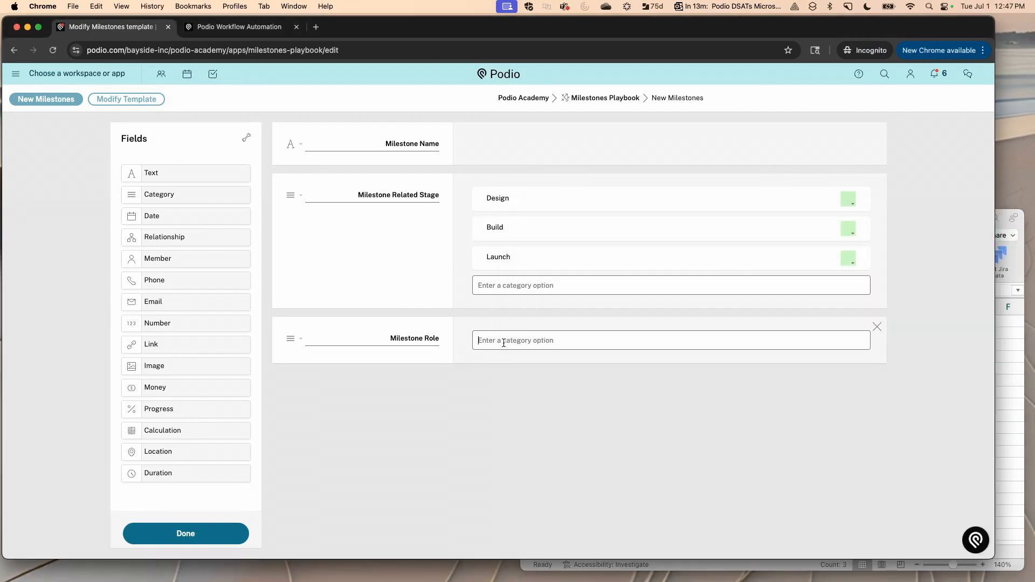
type("PM")
key("Return")
type("Proce")
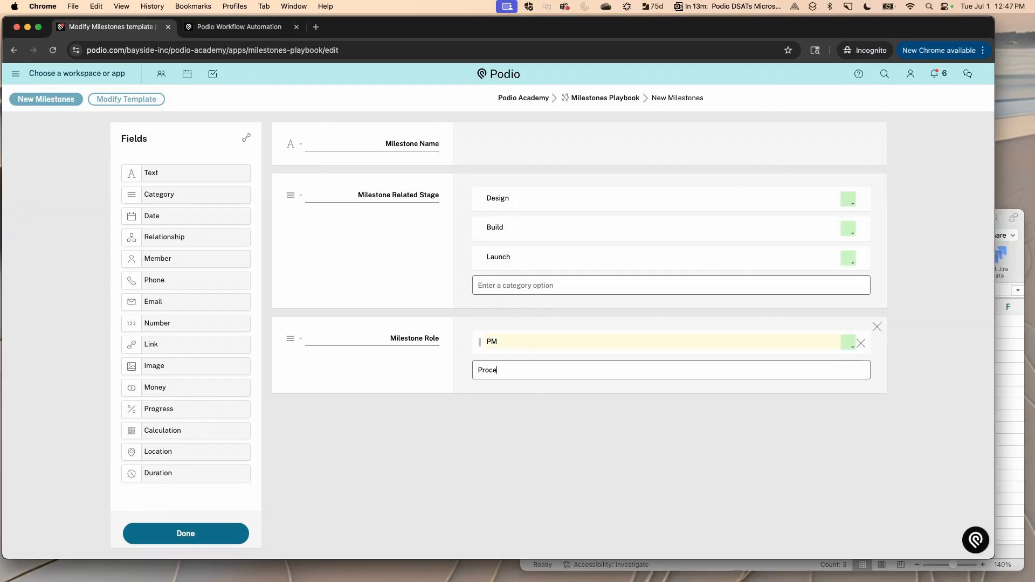
type("ss Owner")
key("Return")
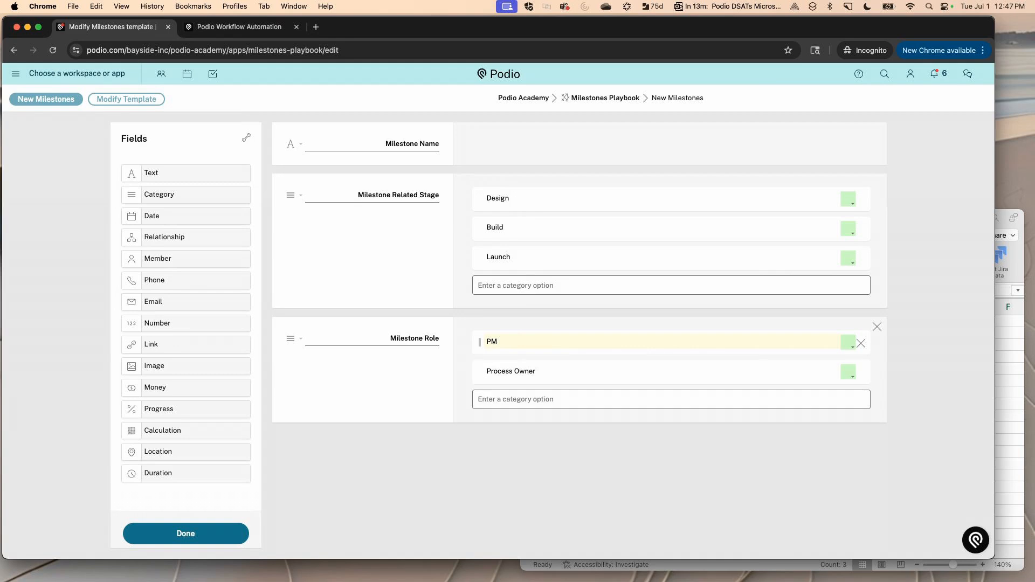
type("Dev")
key("Return")
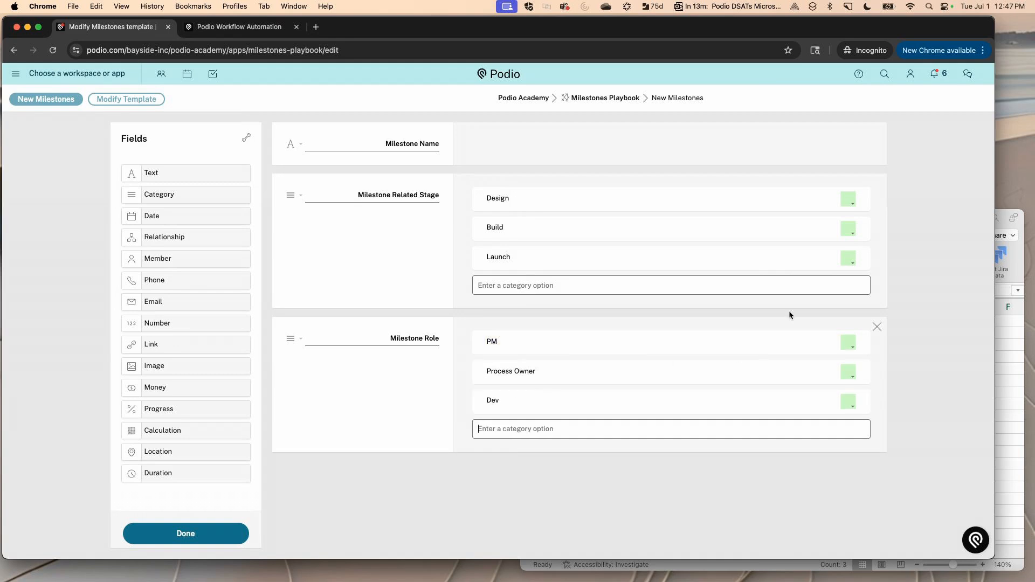
Step: Colour the Milestone Related Stage options: light orange for Design and light yellow for Build
left_click(848, 199)
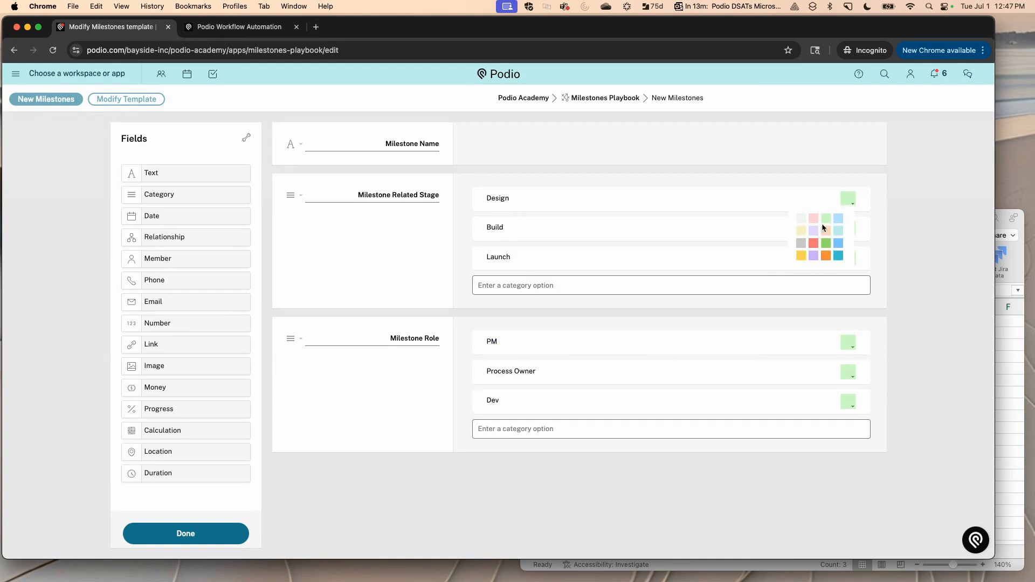
left_click(824, 228)
left_click(847, 231)
left_click(796, 261)
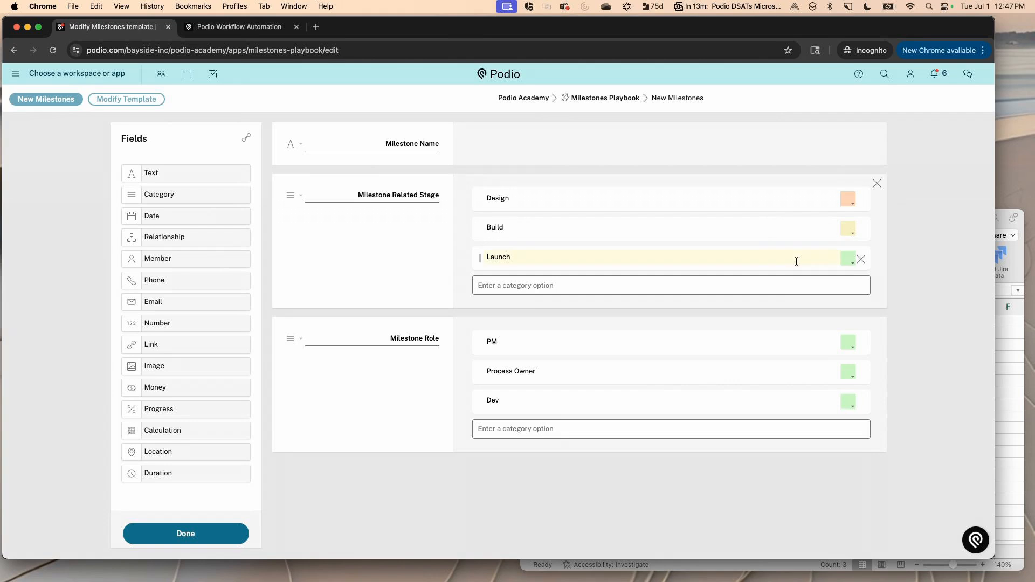
Step: Colour the Milestone Role options: light blue for PM, light purple for Process Owner and light teal for Dev
left_click(847, 342)
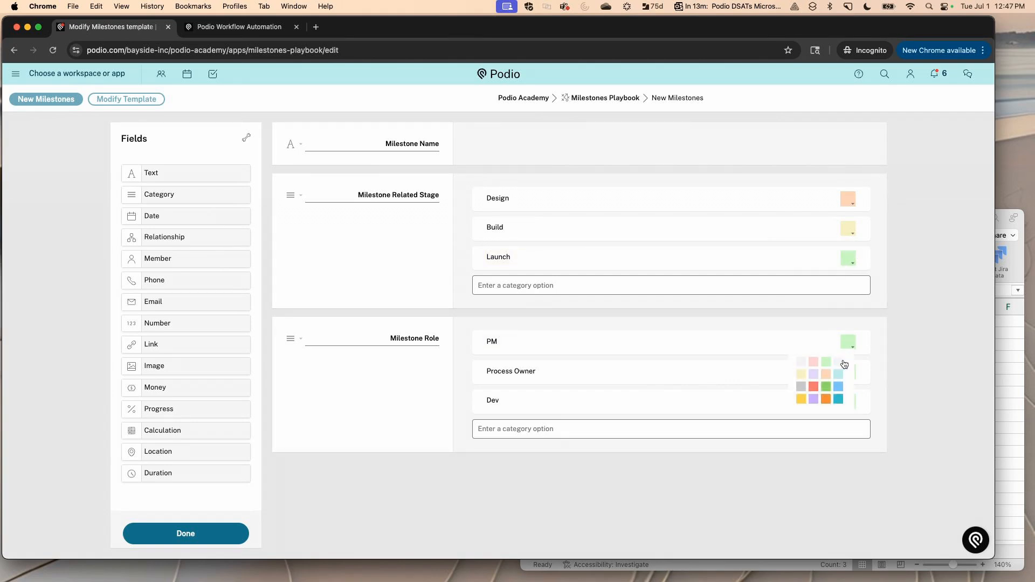
left_click(838, 361)
left_click(848, 372)
left_click(812, 403)
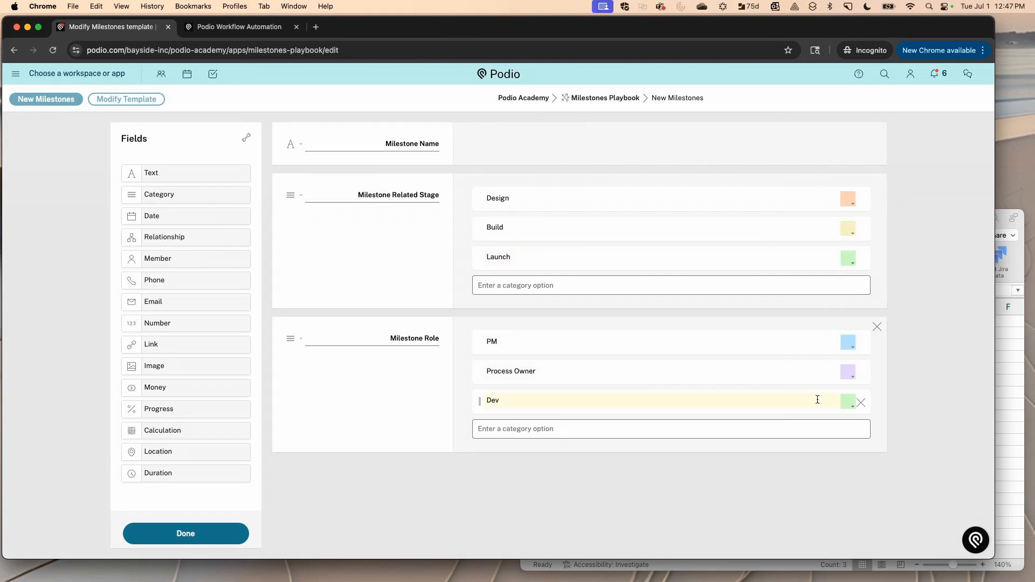
left_click(848, 403)
left_click(839, 432)
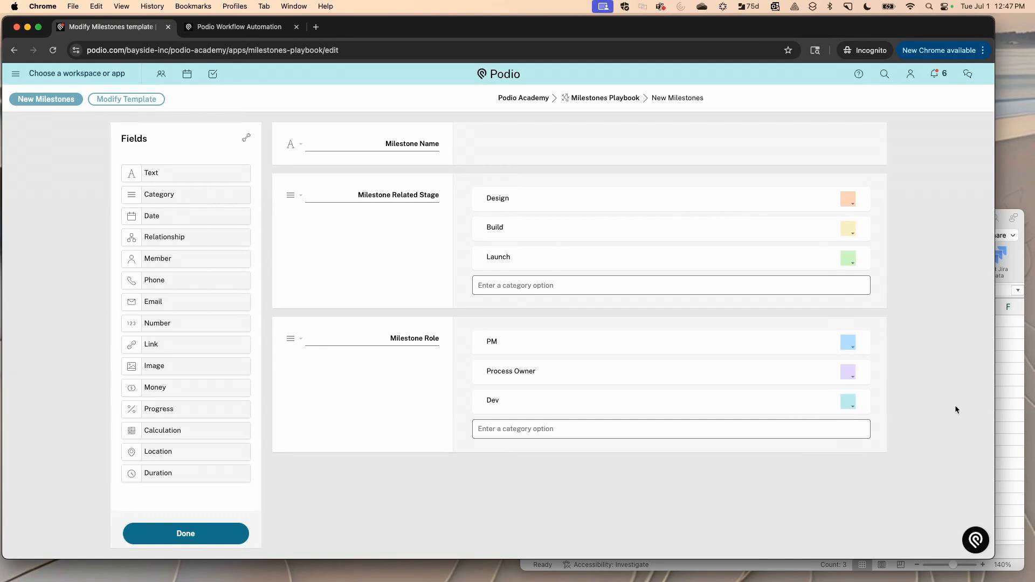
Step: Compare the template with the Task Checklist workbook in Excel, and save the Milestones Playbook template in Podio
left_click(1001, 408)
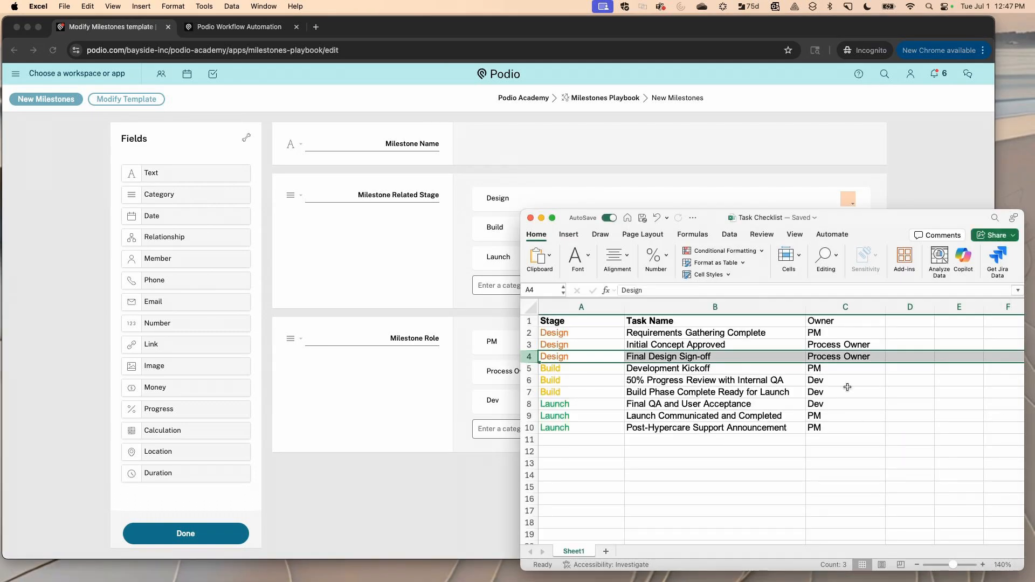
left_click(426, 400)
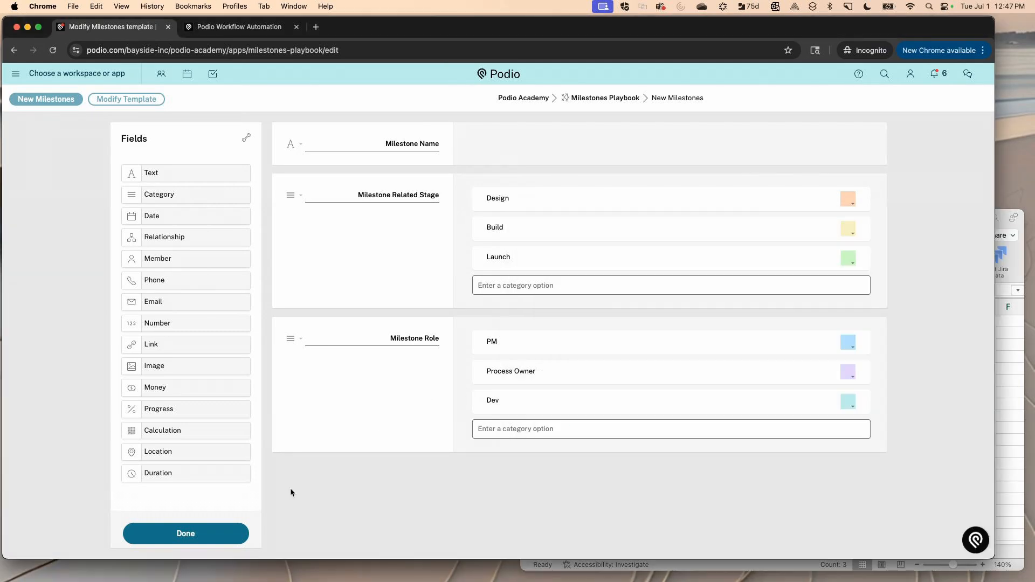
left_click(229, 535)
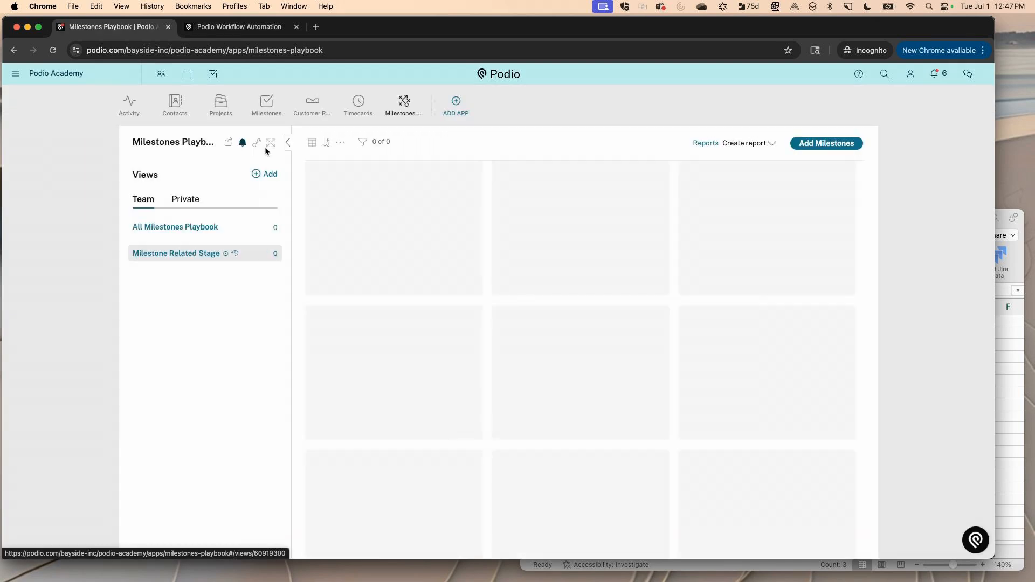
Step: Reopen the Milestones Playbook template and add an always-hidden calculation field named Role Hidden below Milestone Role
left_click(259, 143)
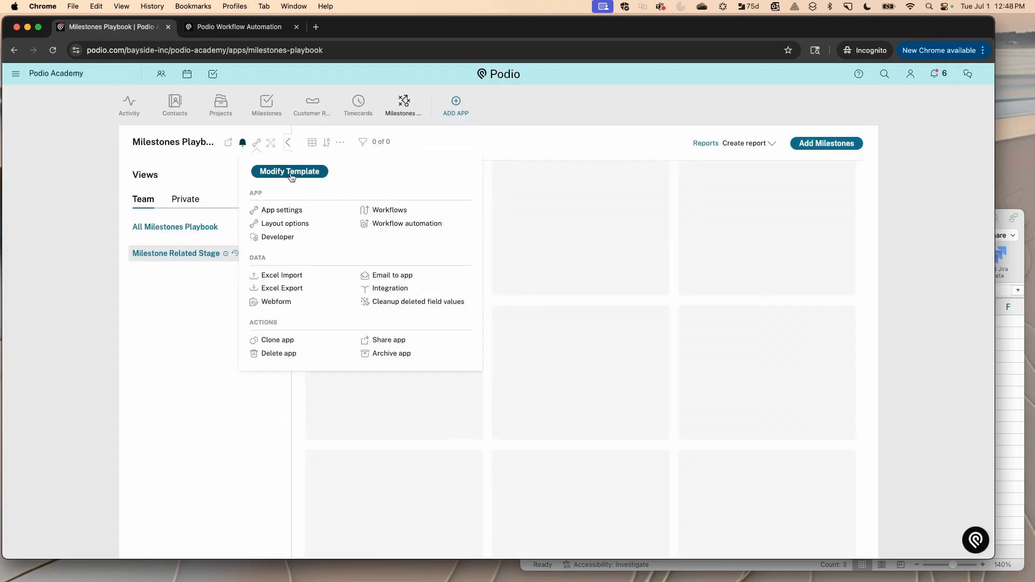
left_click(291, 174)
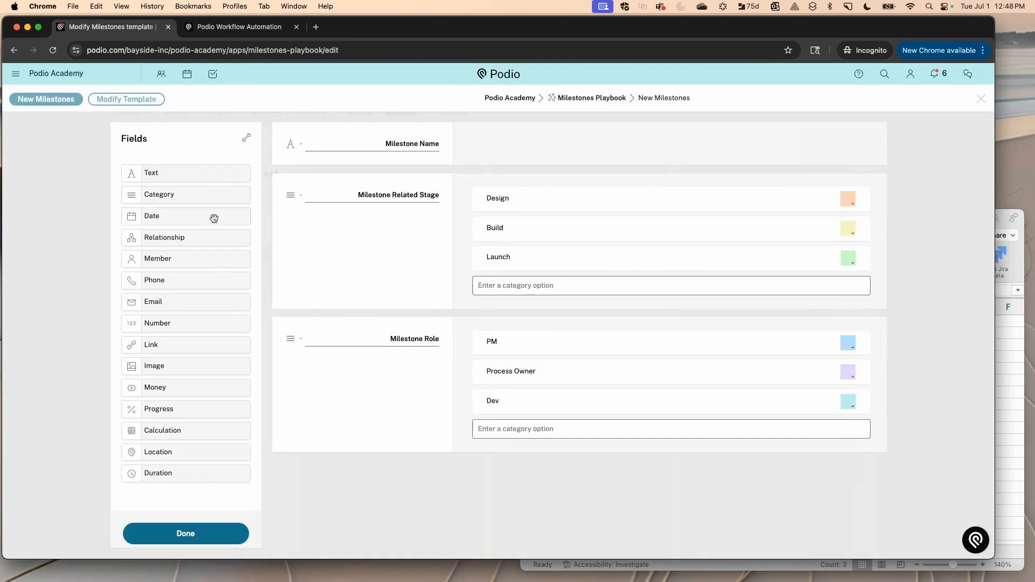
left_click_drag(186, 430, 277, 474)
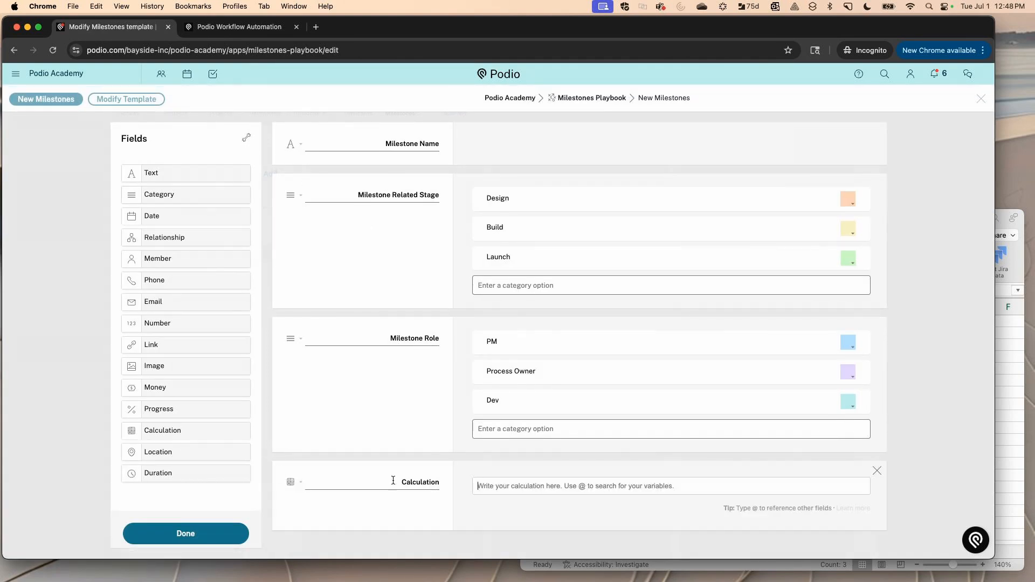
double_click(420, 482)
type("Role Hidden")
left_click(294, 483)
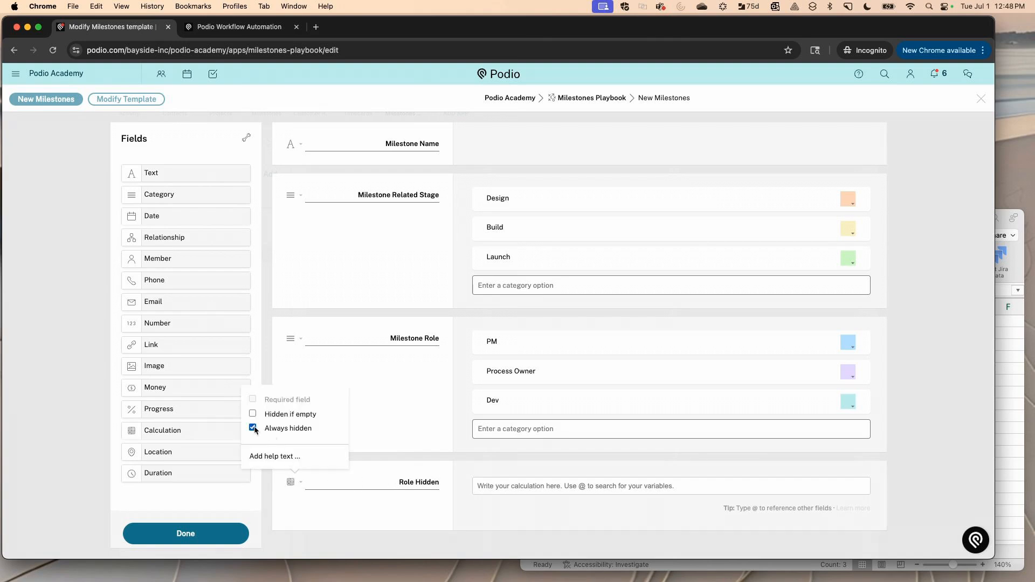
left_click(515, 486)
type("@")
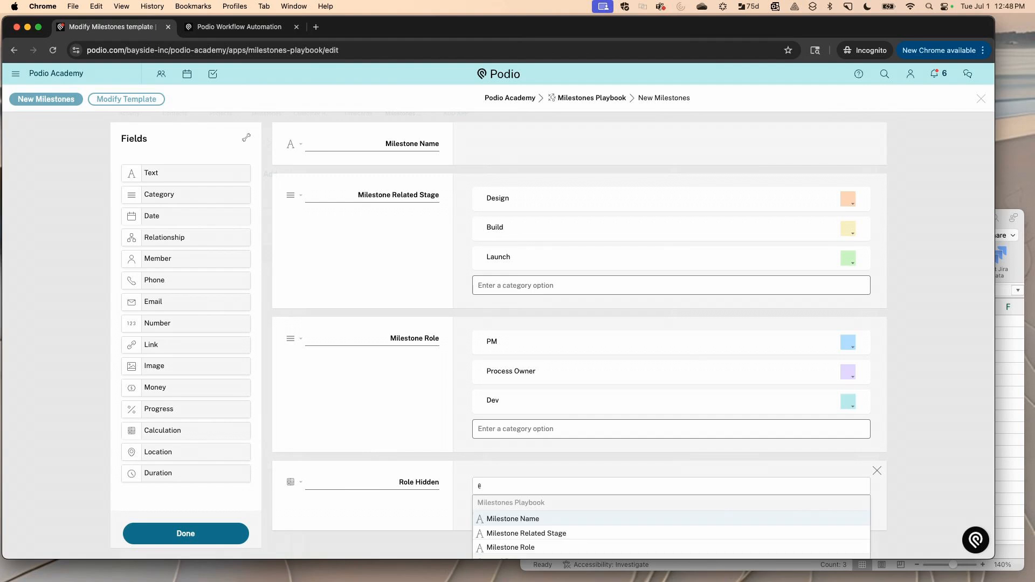
type("mile")
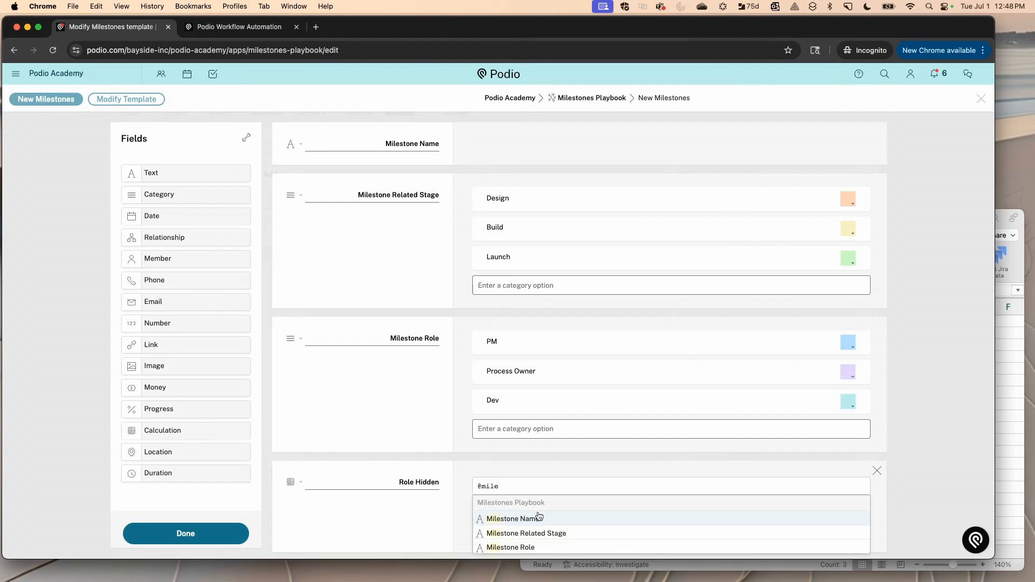
left_click(534, 545)
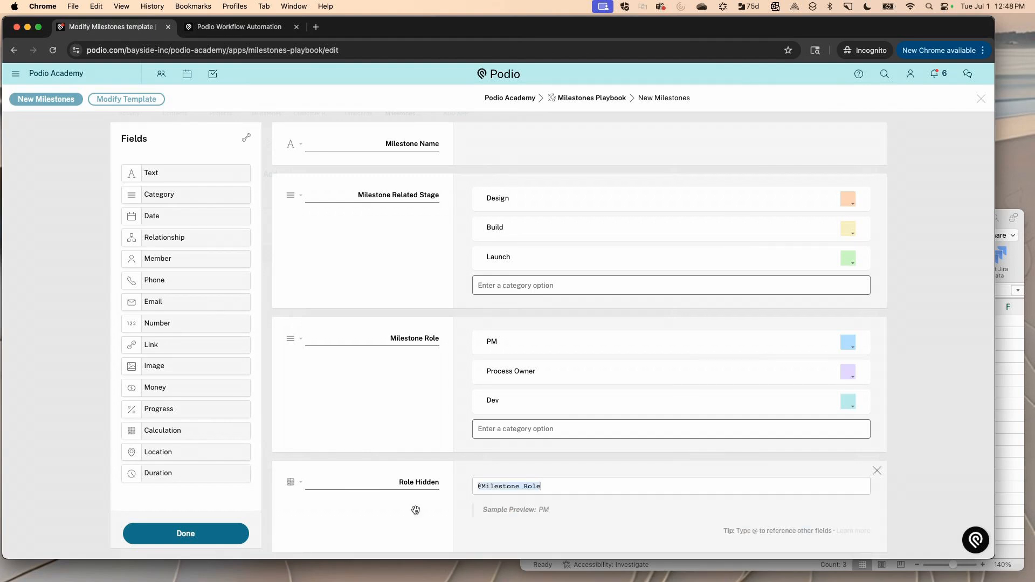
left_click(225, 534)
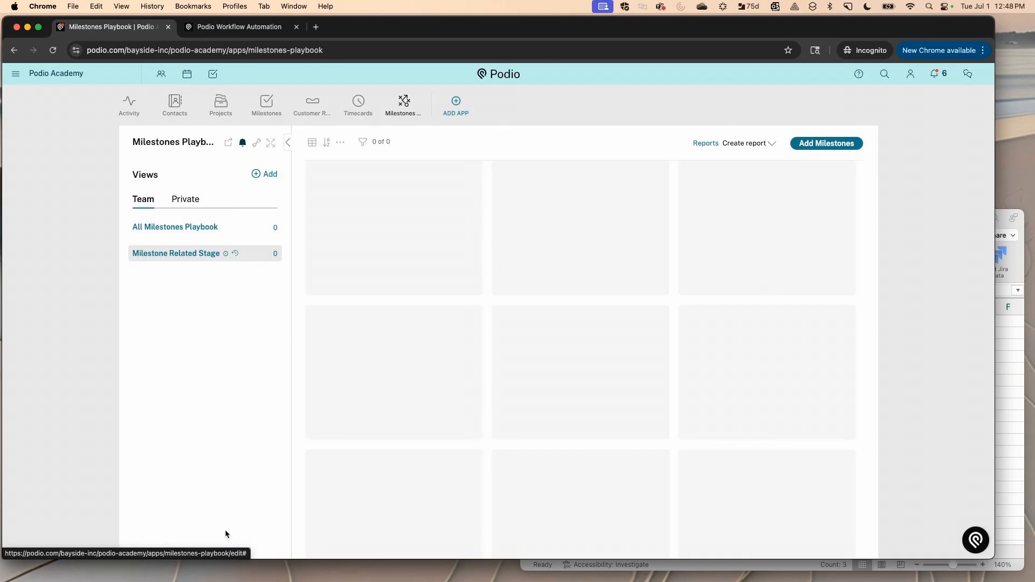
Step: Start an Excel import for the Milestones Playbook app and upload Task Checklist.xlsx
left_click(256, 143)
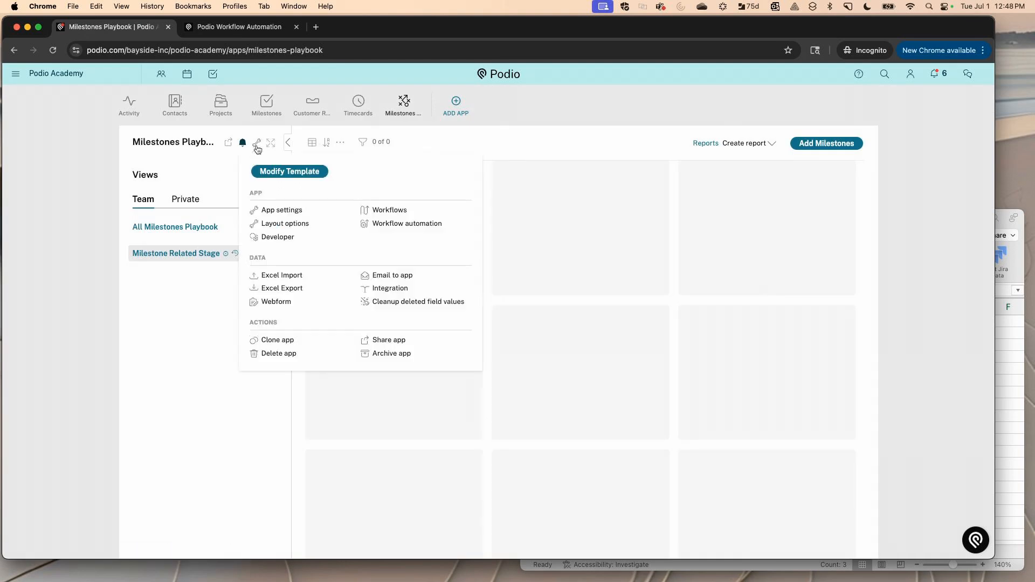
left_click(1005, 338)
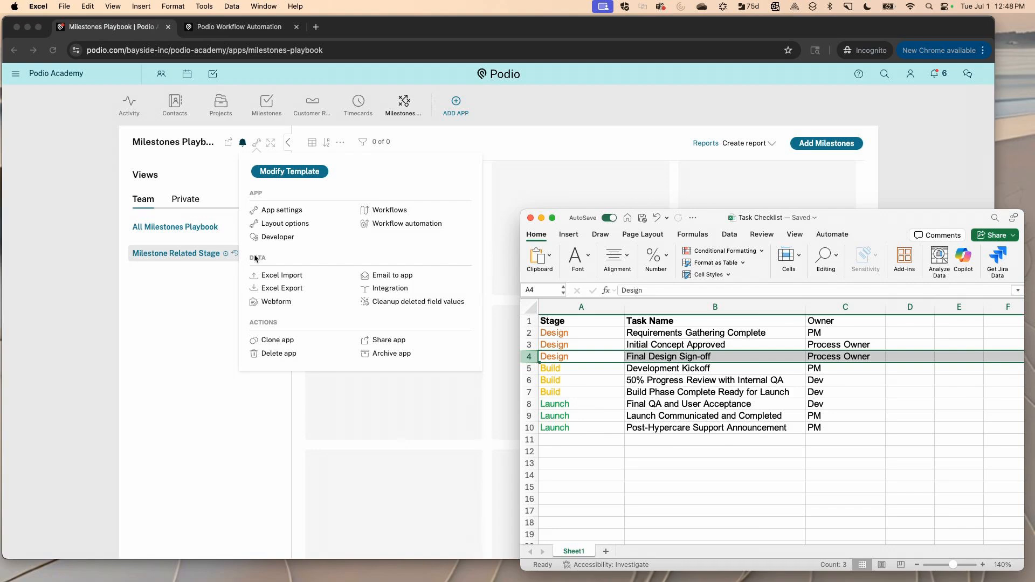
left_click(281, 284)
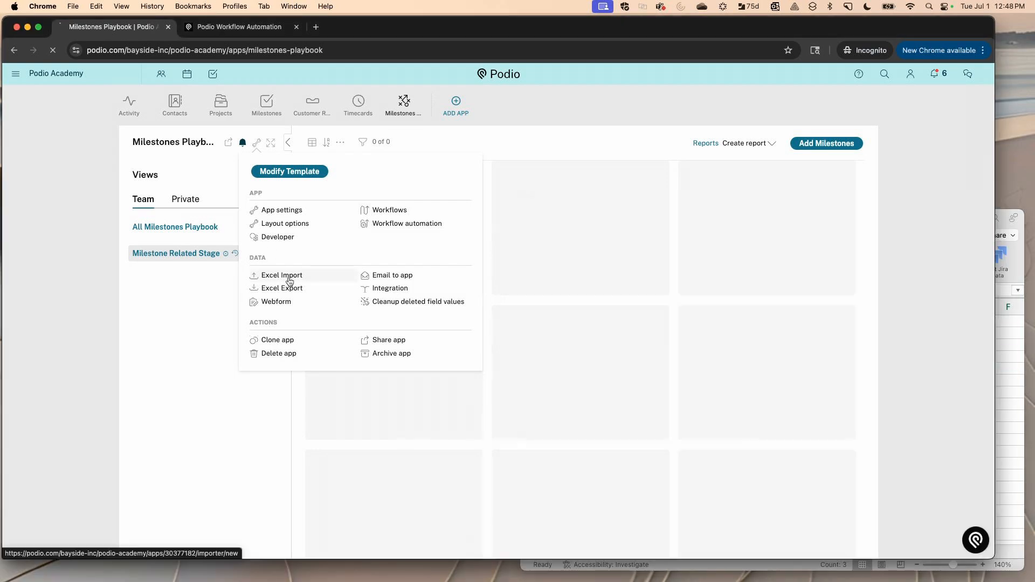
left_click(287, 276)
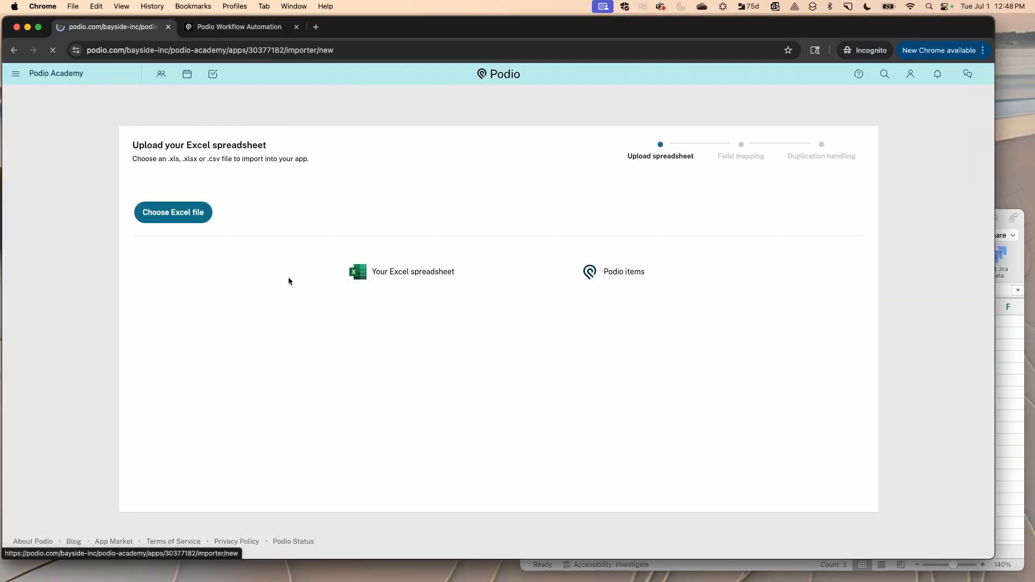
left_click(1018, 86)
left_click_drag(952, 56, 555, 216)
left_click(855, 92)
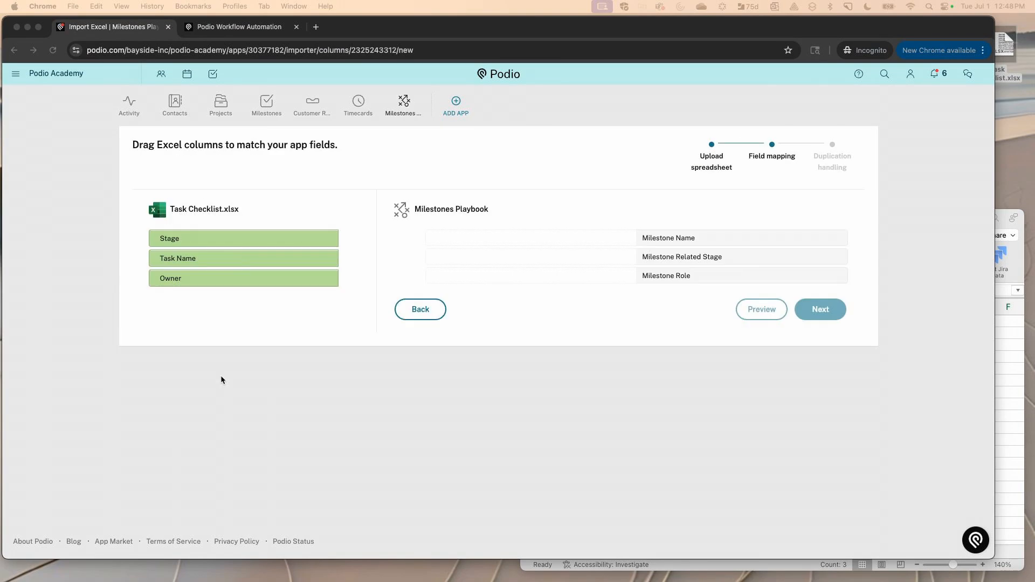
Step: Map the Stage column to Milestone Related Stage, Task Name to Milestone Name and Owner to Milestone Role
left_click(239, 237)
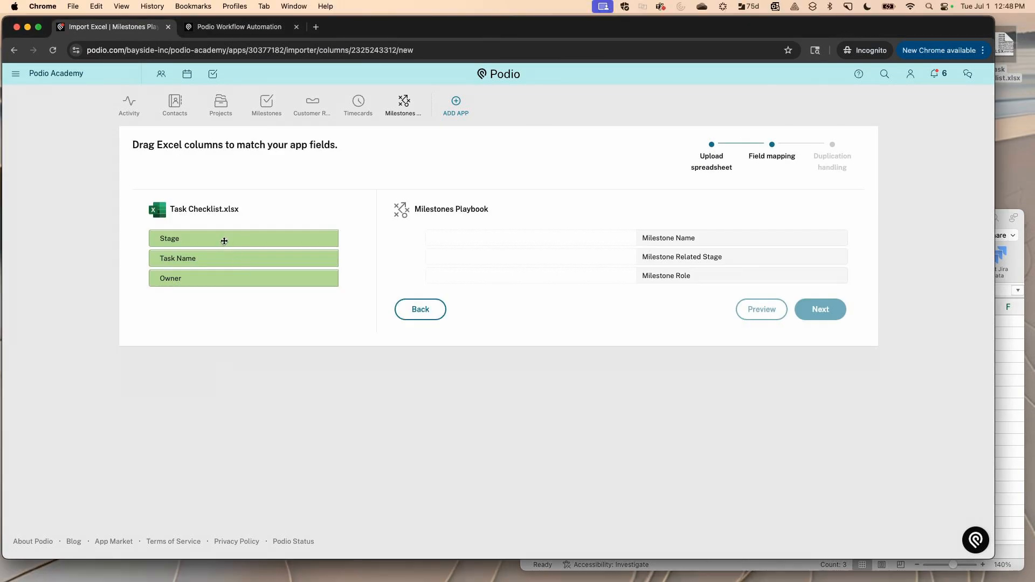
left_click_drag(224, 241, 492, 257)
left_click_drag(264, 258, 467, 238)
left_click_drag(272, 283, 479, 278)
left_click(807, 317)
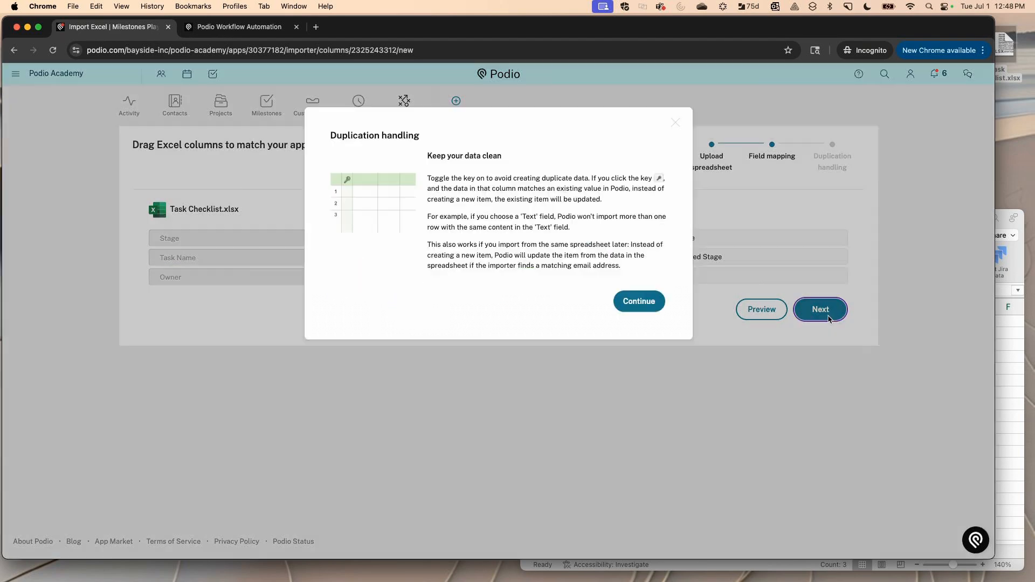
Step: Import the 9 spreadsheet rows with Milestone Name as the duplicate key, and reload the app's item list
left_click(634, 305)
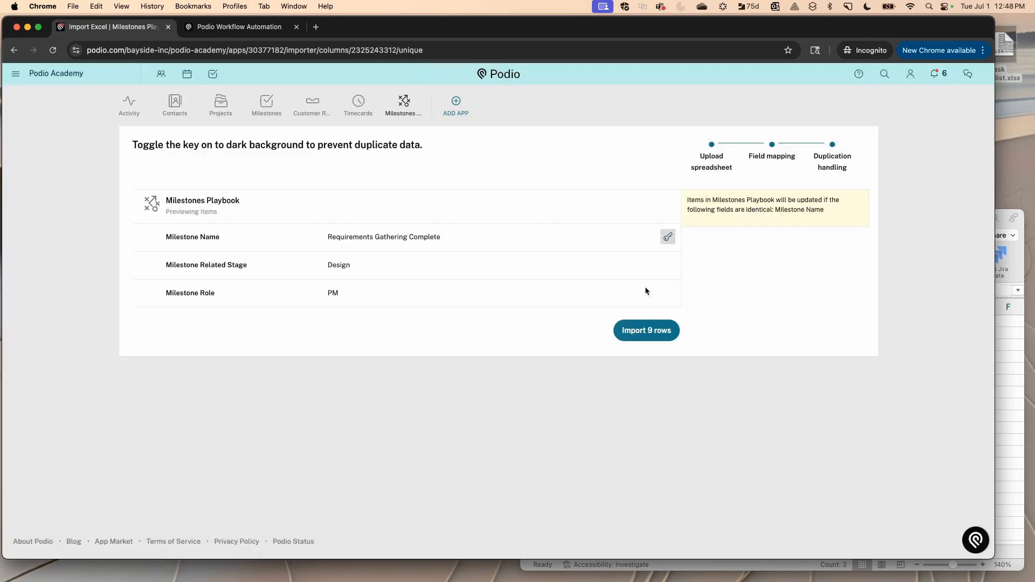
left_click(649, 336)
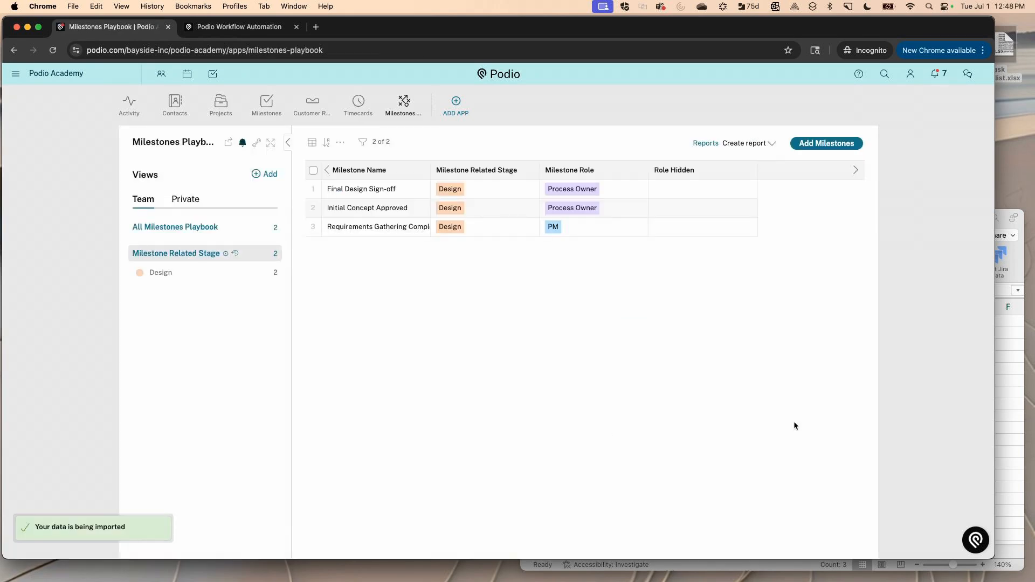
left_click(56, 50)
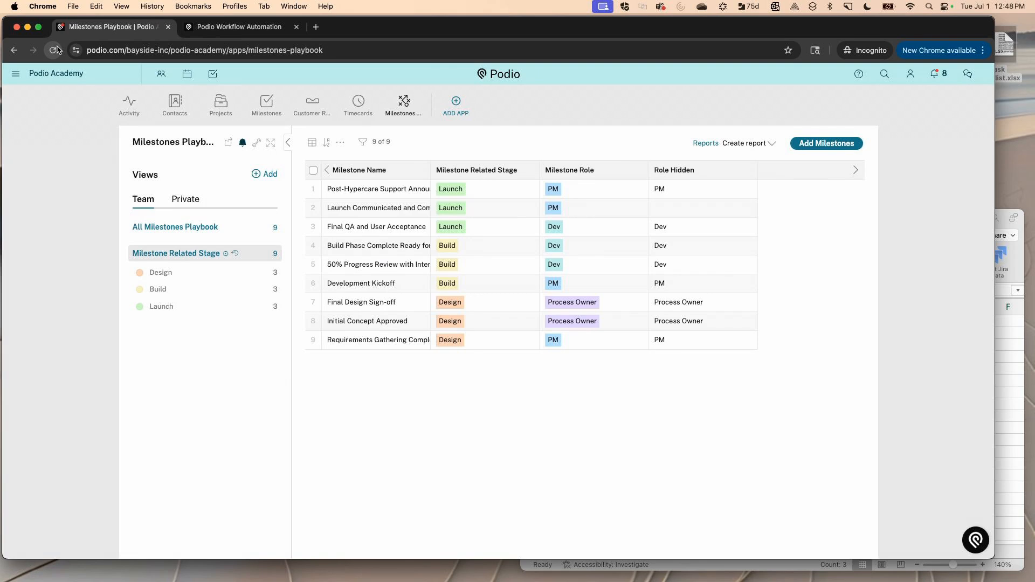
left_click(56, 49)
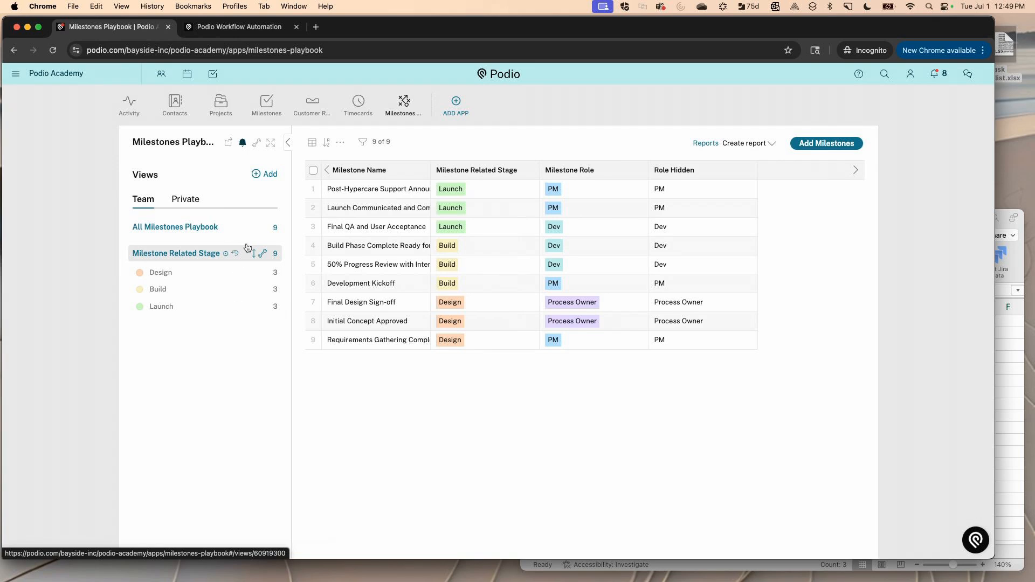
Step: Delete the Milestone Related Stage team view from the Milestones Playbook app and reload the page
left_click(265, 253)
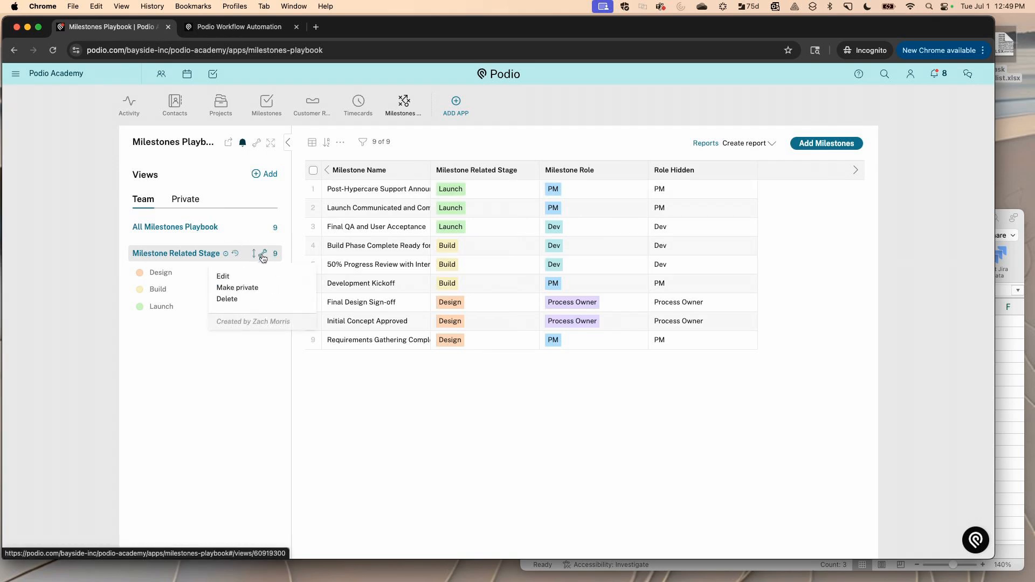
left_click(226, 298)
left_click(363, 205)
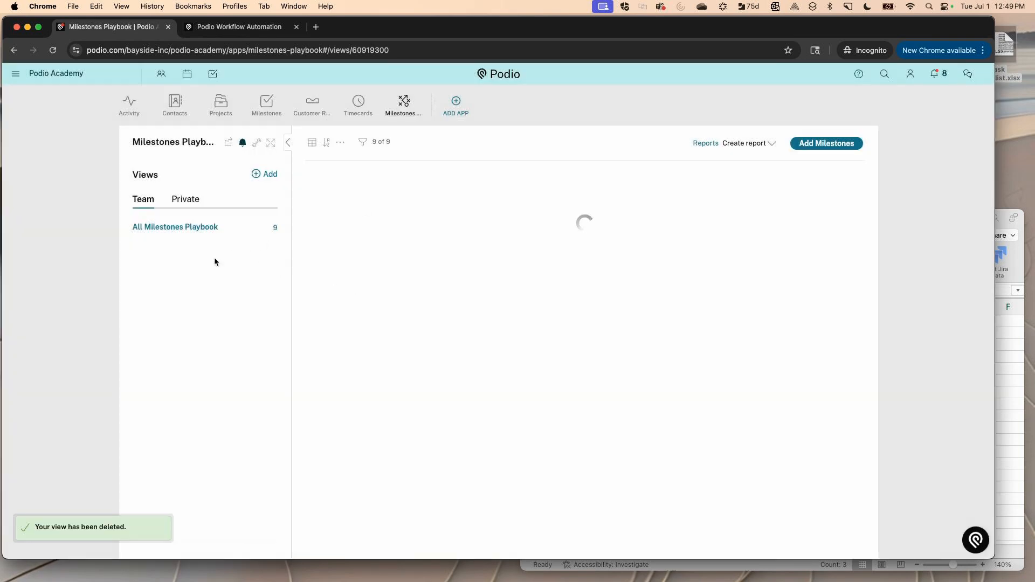
left_click(52, 50)
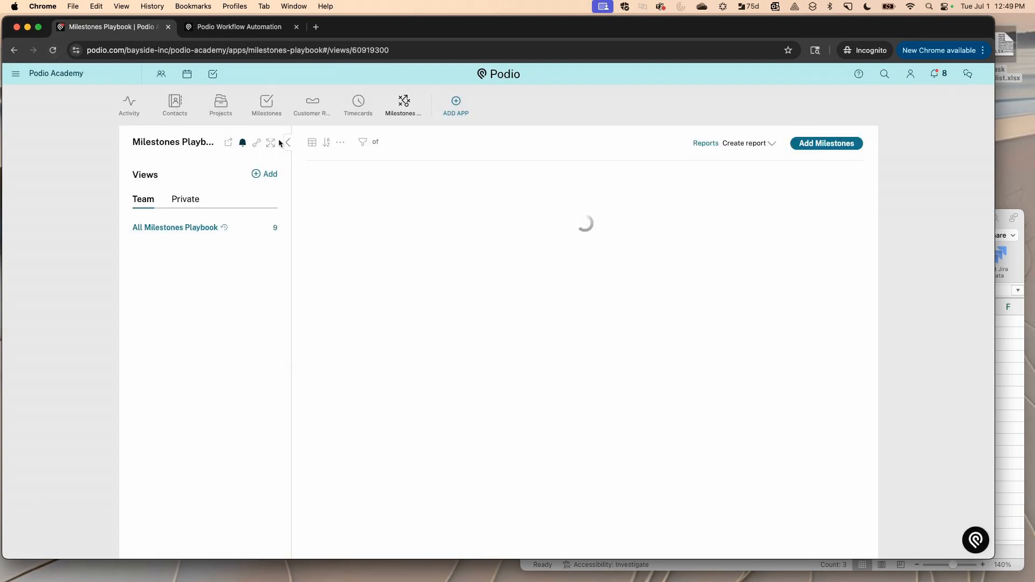
Step: Filter the Milestones Playbook items to those whose Milestone Related Stage is Design
left_click(362, 142)
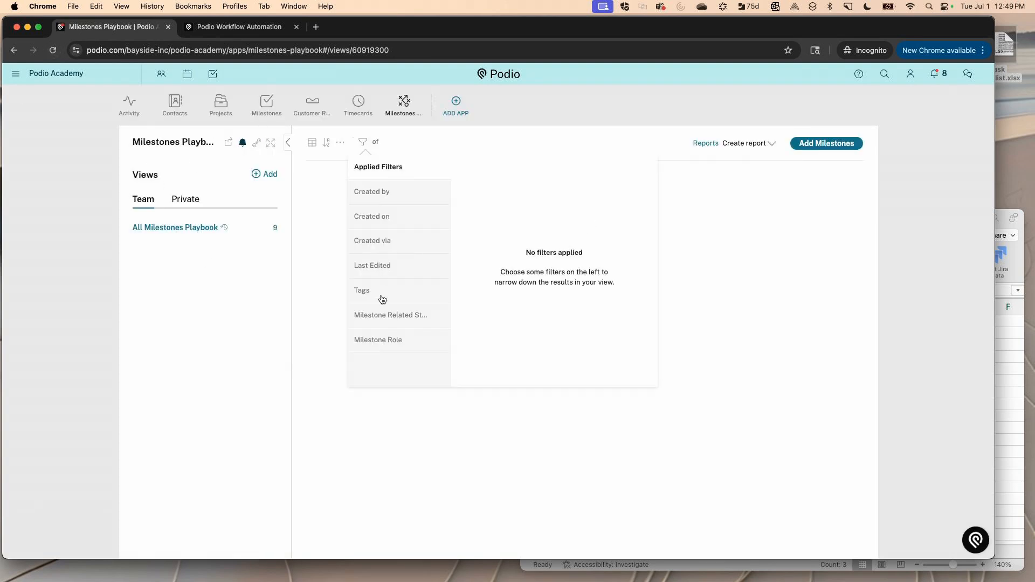
left_click(386, 319)
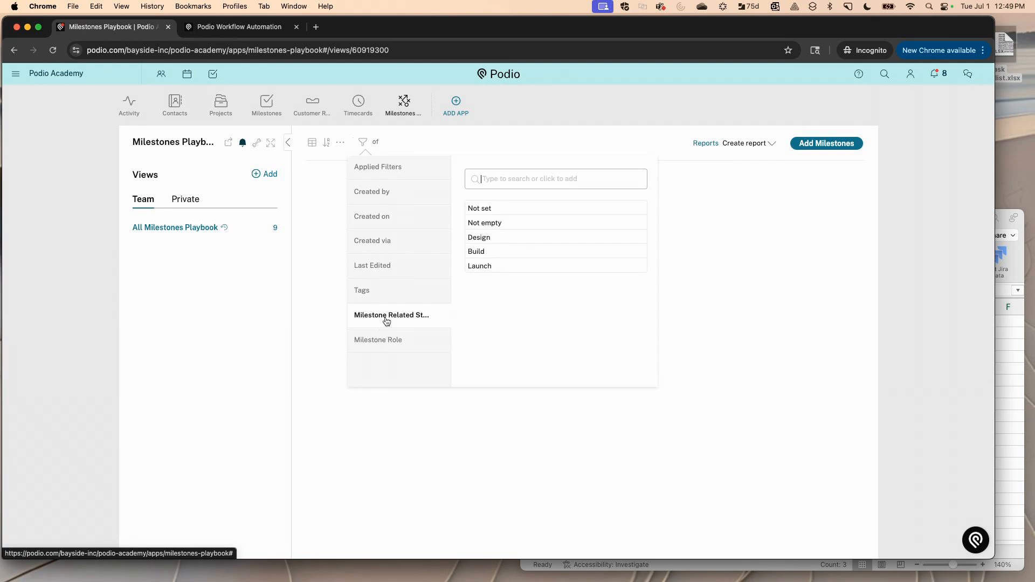
left_click(473, 243)
left_click(320, 276)
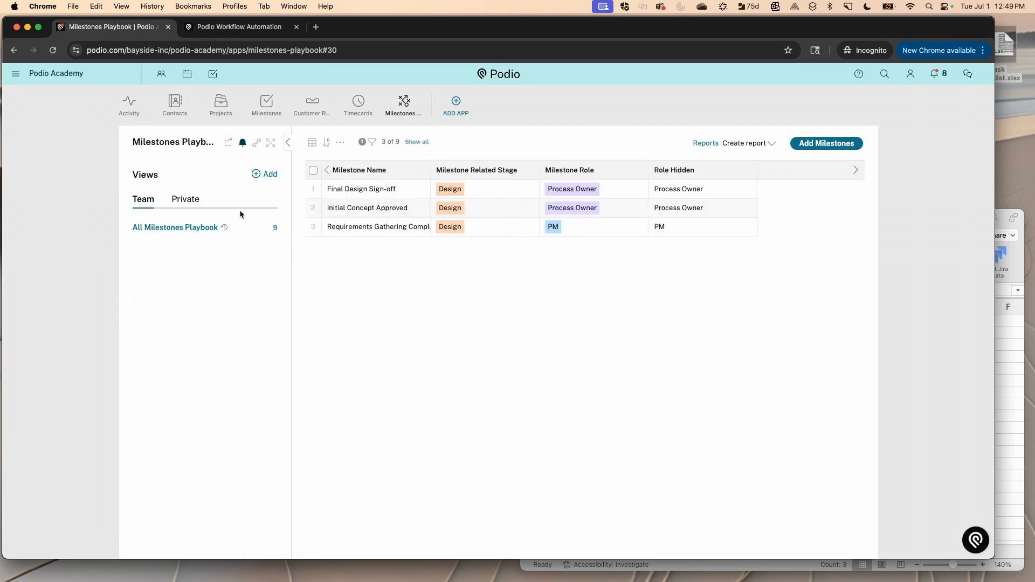
Step: Save the Design-filtered list as a team view named MS Design
left_click(258, 174)
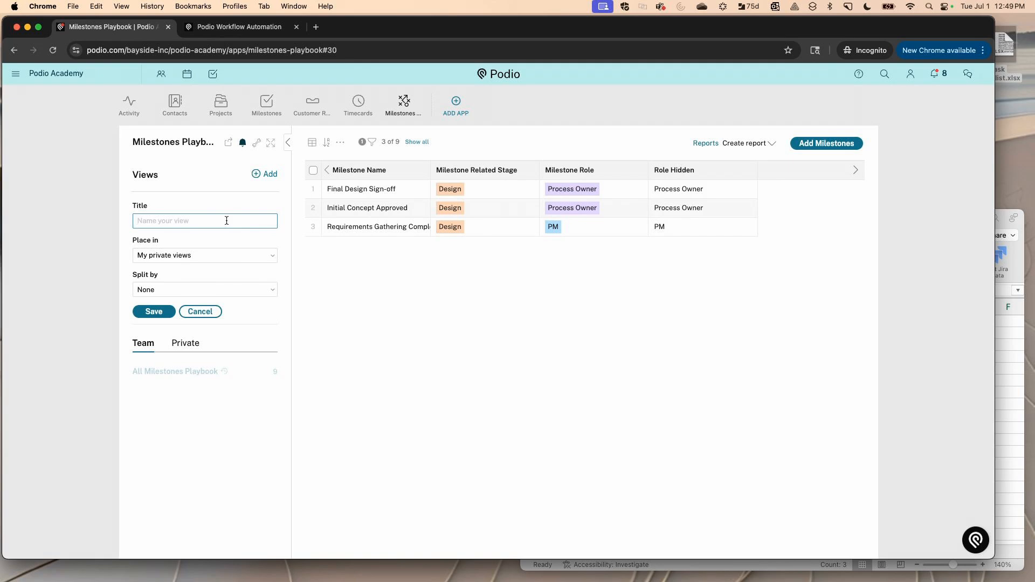
type("MS Design")
left_click(253, 255)
left_click(240, 269)
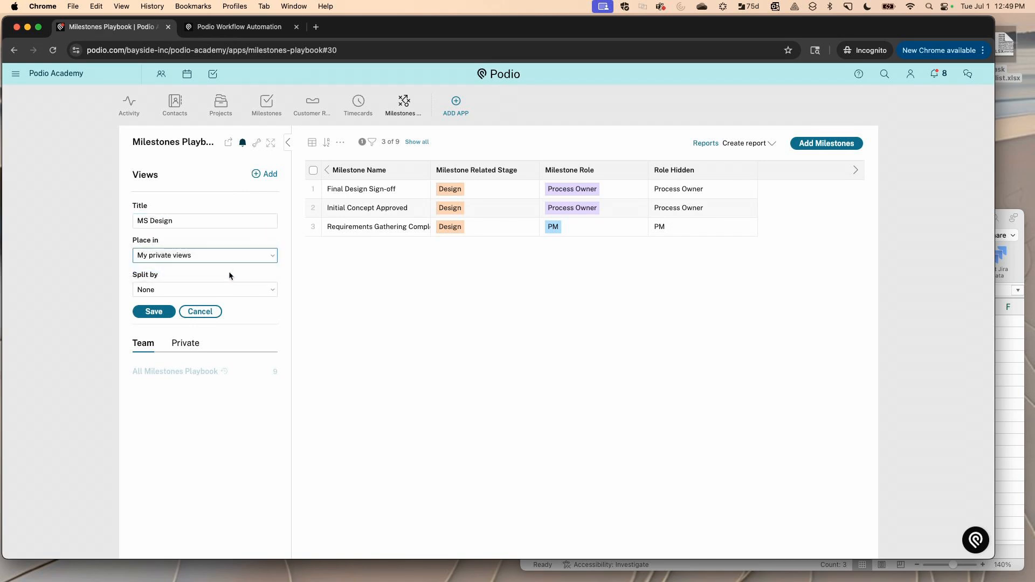
left_click(156, 312)
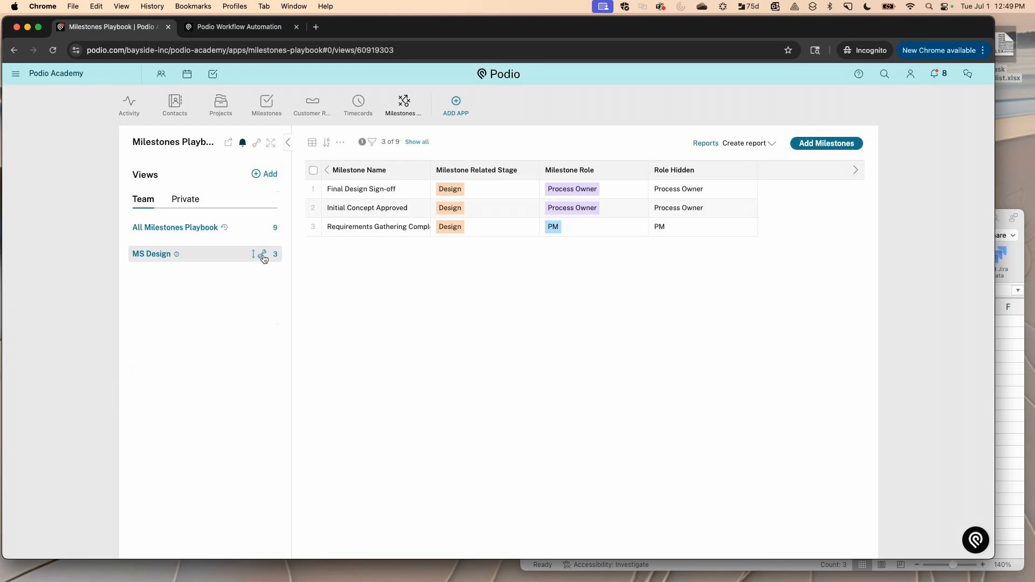
Step: Replace the Design value in the Milestone Related Stage filter with Build
left_click(370, 143)
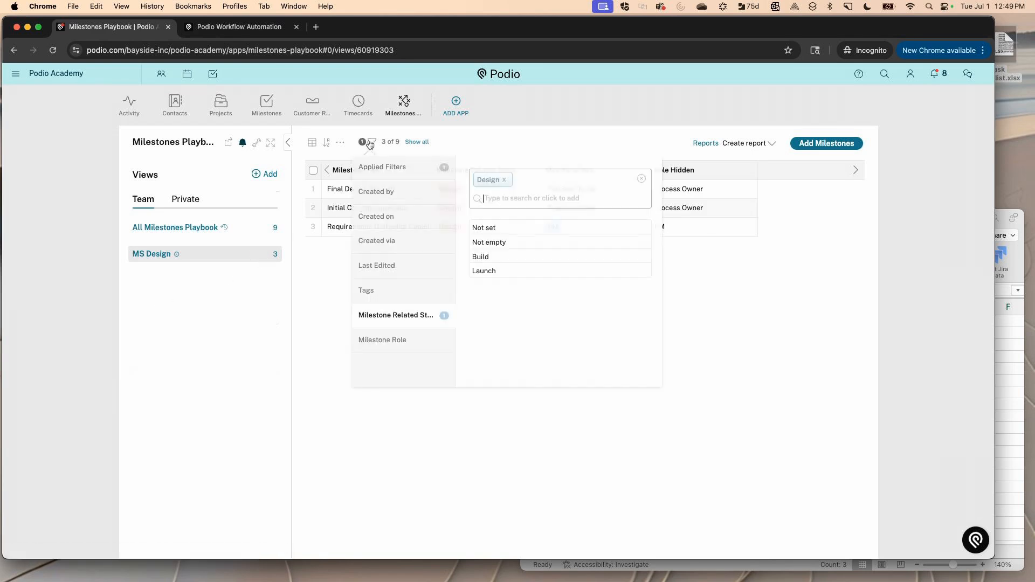
left_click(484, 257)
left_click(504, 184)
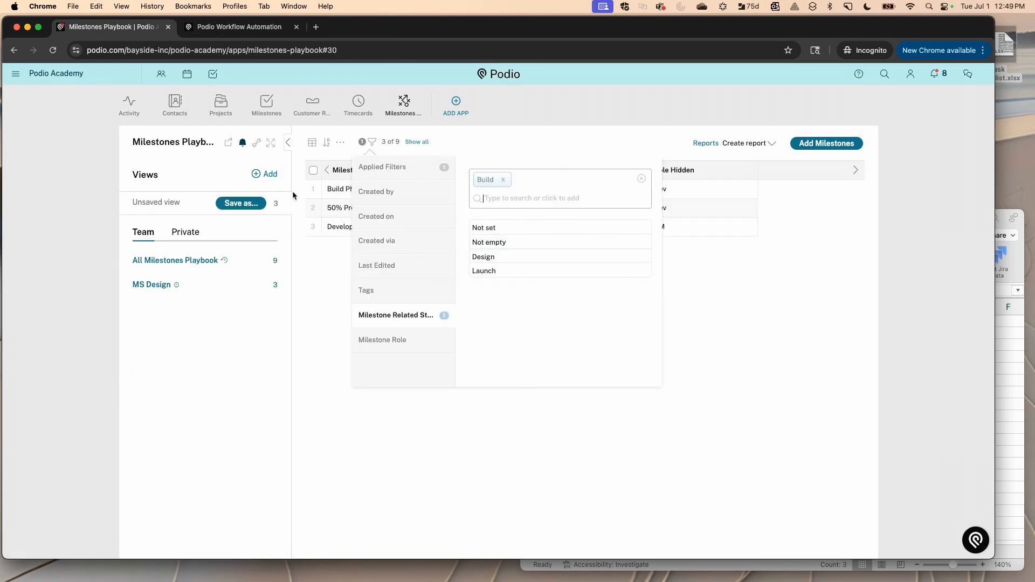
Step: Save the Build-filtered list as a private view named MS Build
left_click(250, 205)
left_click(234, 228)
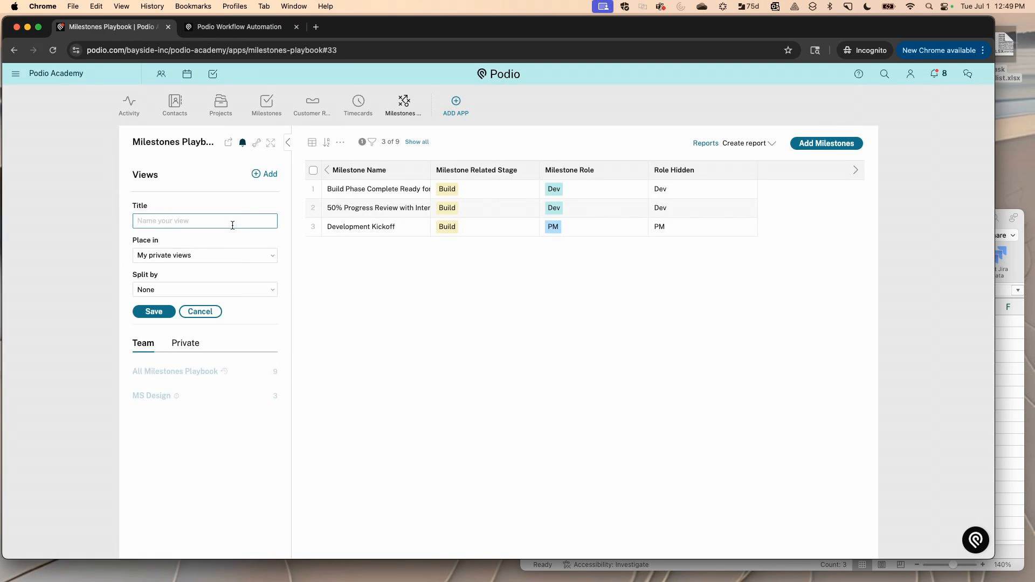
type("Bu")
key("BackSpace")
key("BackSpace")
type("MS")
left_click(151, 312)
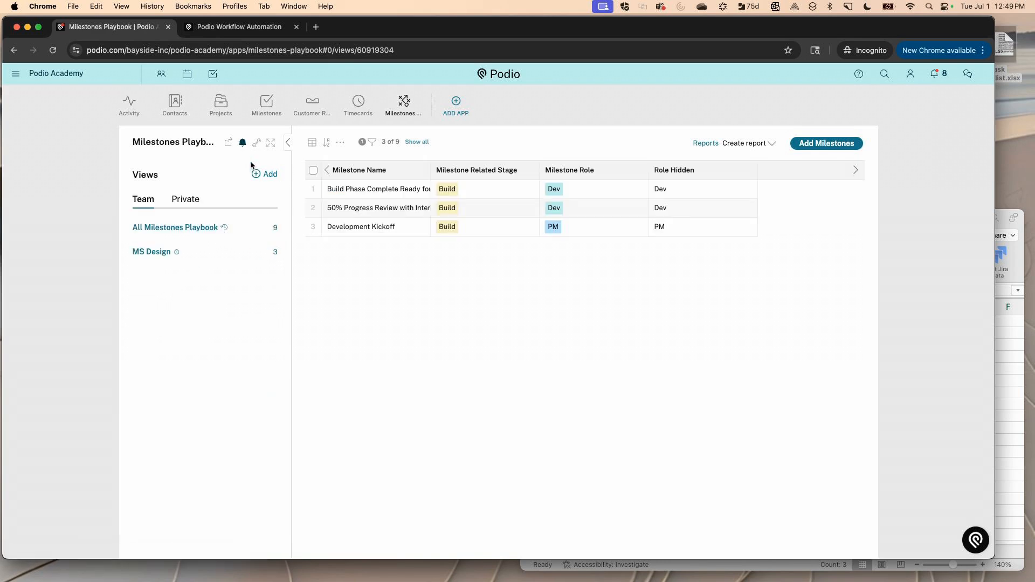
Step: Turn the private MS Build view into a team view and return to the team views
left_click(198, 199)
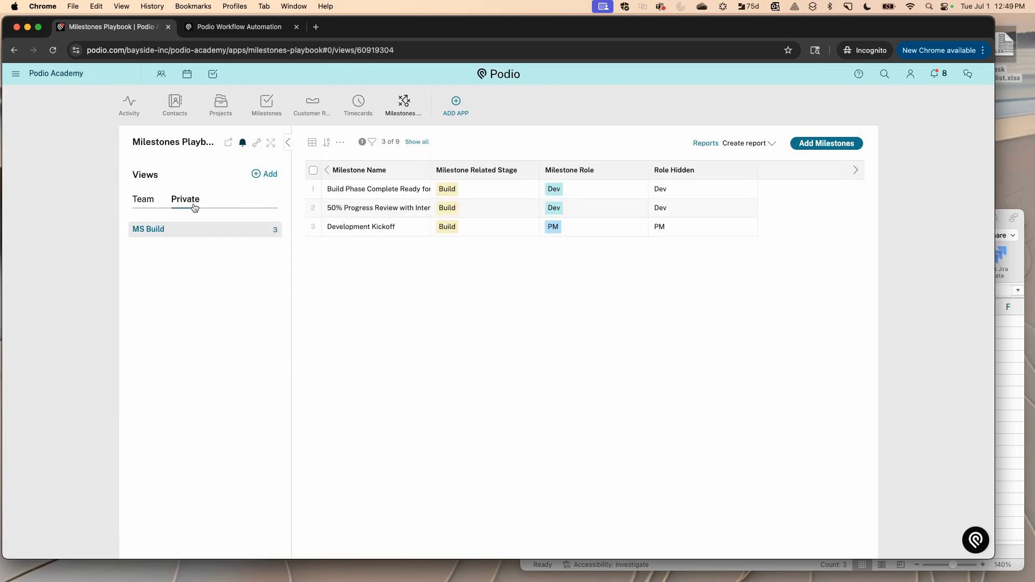
left_click(263, 230)
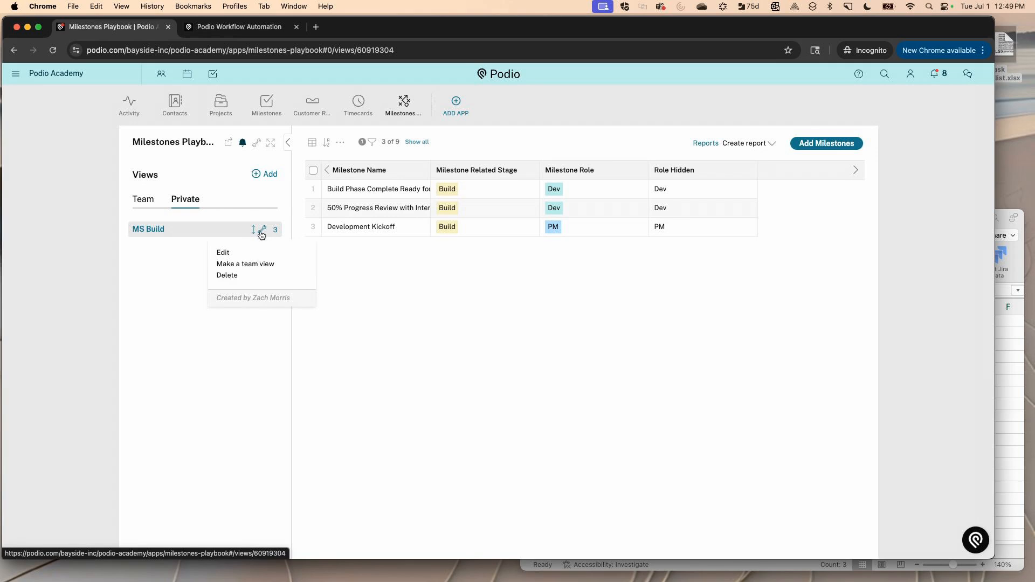
left_click(230, 263)
left_click(145, 200)
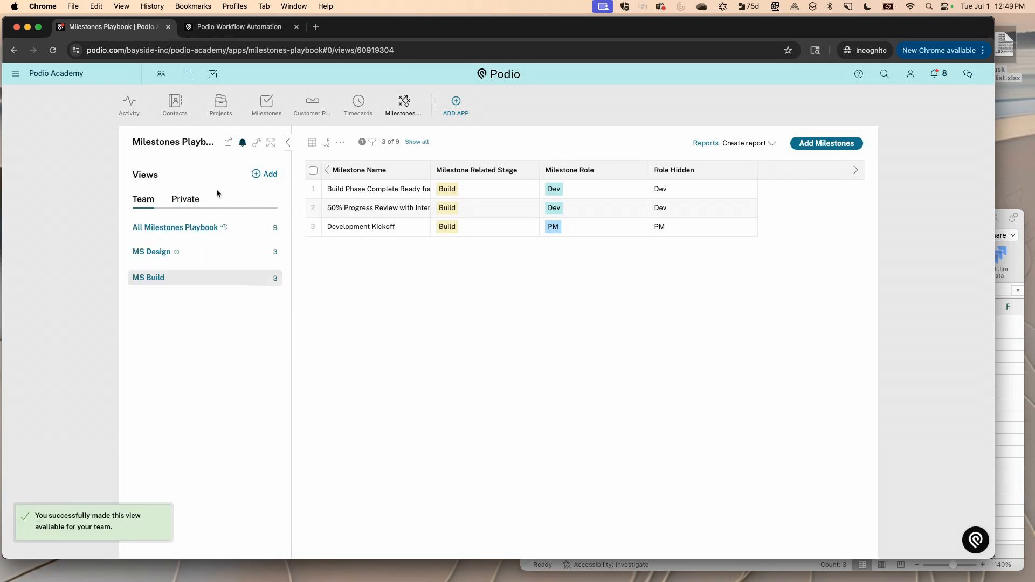
Step: Replace the Build value in the Milestone Related Stage filter with Launch
left_click(372, 142)
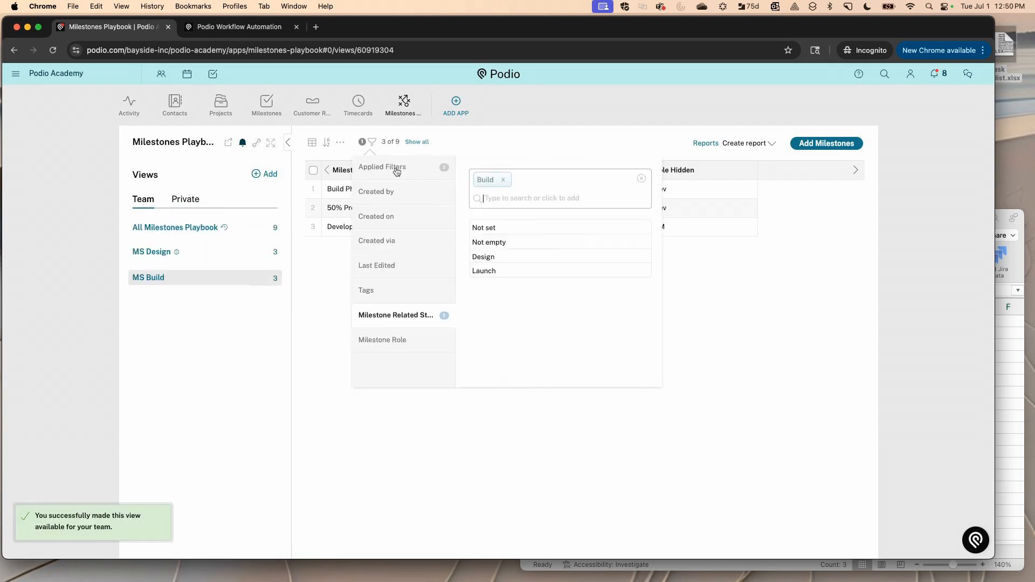
left_click(484, 270)
left_click(503, 179)
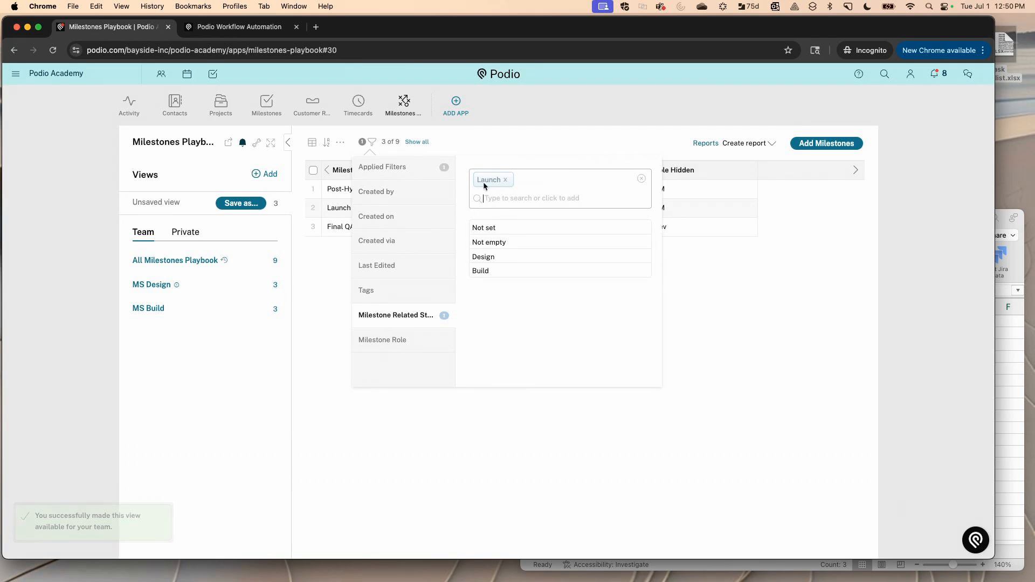
left_click(457, 138)
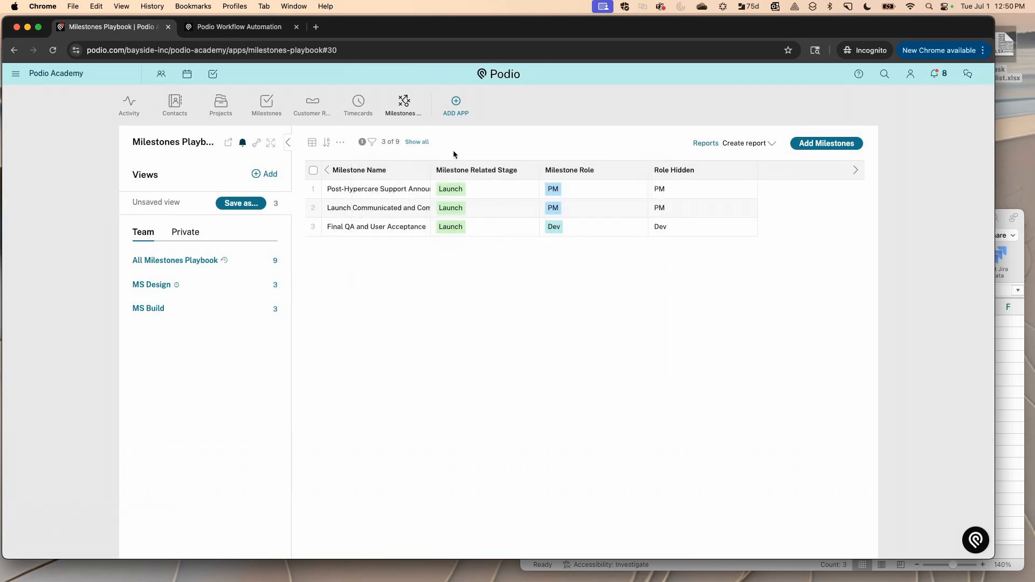
Step: Save the Launch-filtered list as a team view named MS Launch, and show the All Milestones Playbook view
left_click(231, 209)
left_click(215, 225)
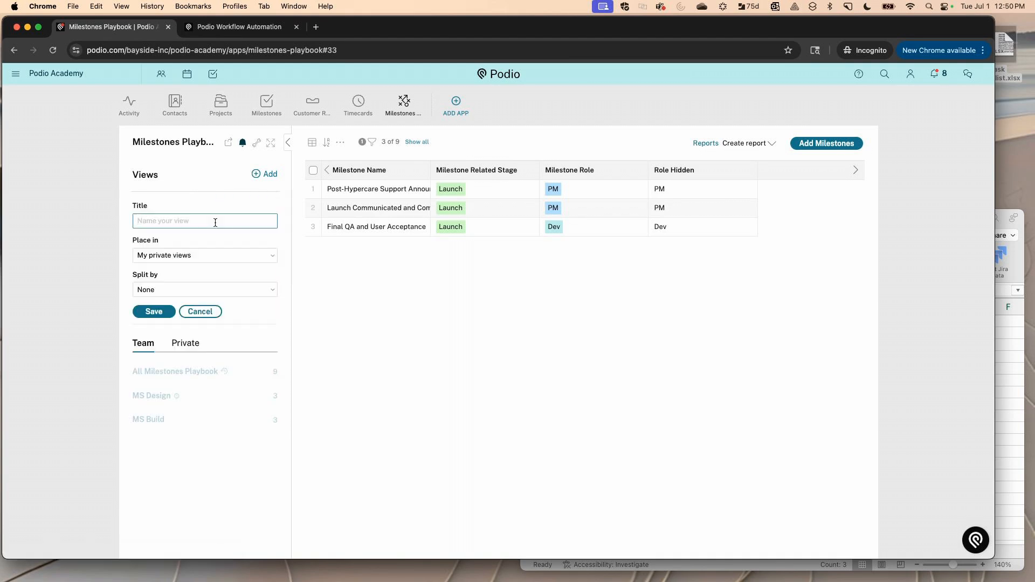
type("MS Launch")
left_click(249, 261)
left_click(238, 267)
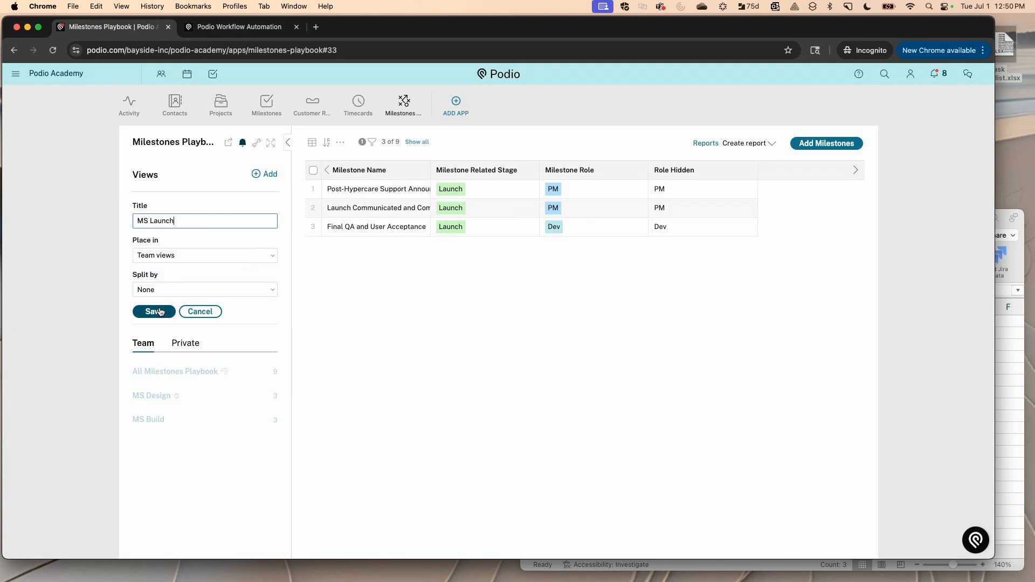
left_click(157, 311)
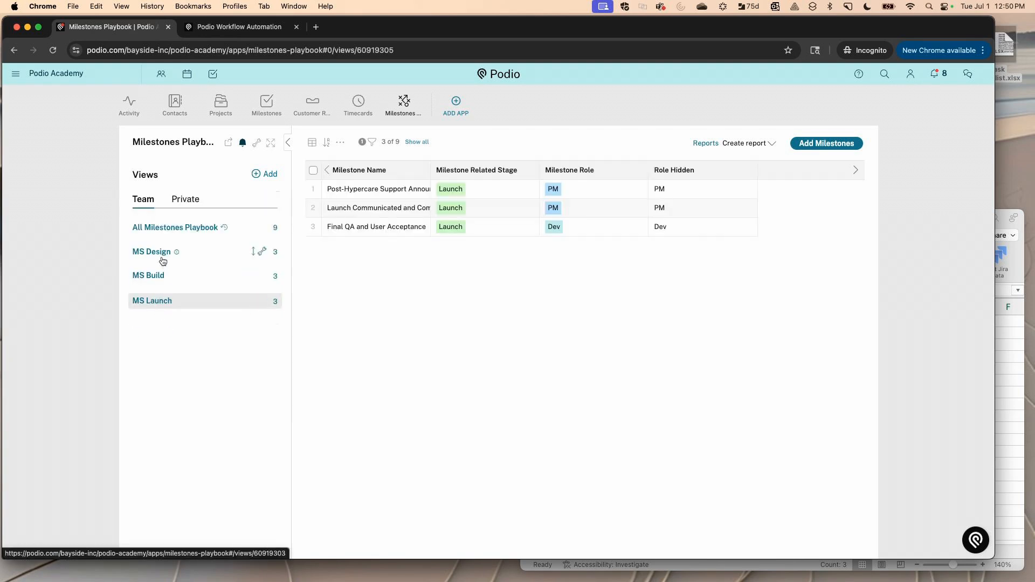
left_click(153, 229)
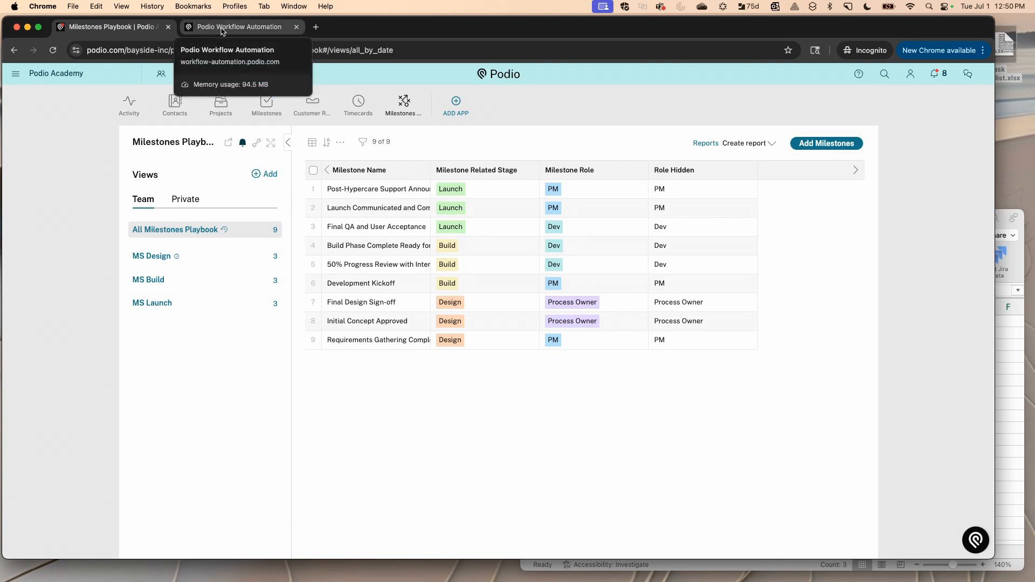
Step: Open the Projects app template for modification and add two Member fields directly below Project Lead
left_click(216, 110)
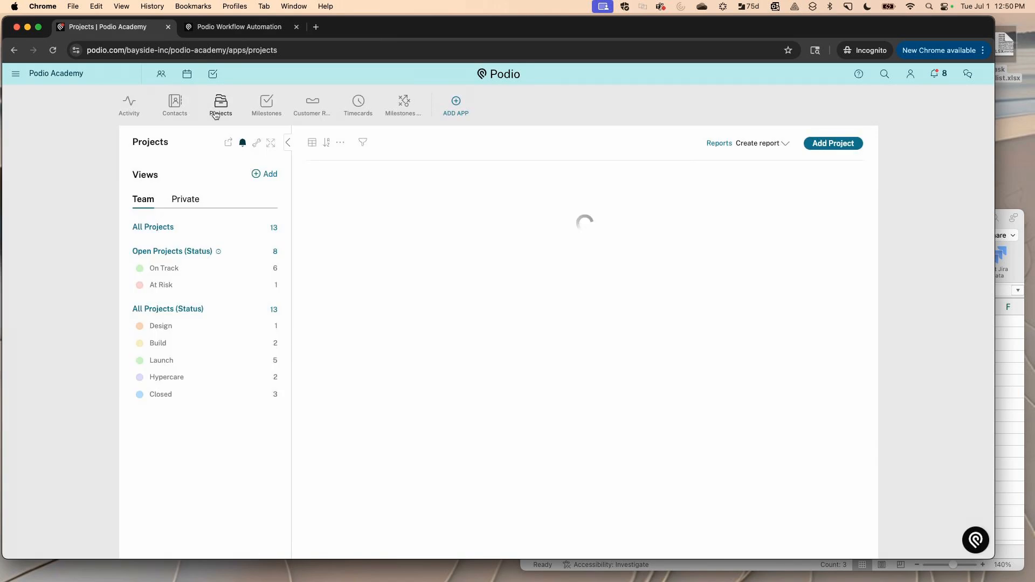
left_click(263, 146)
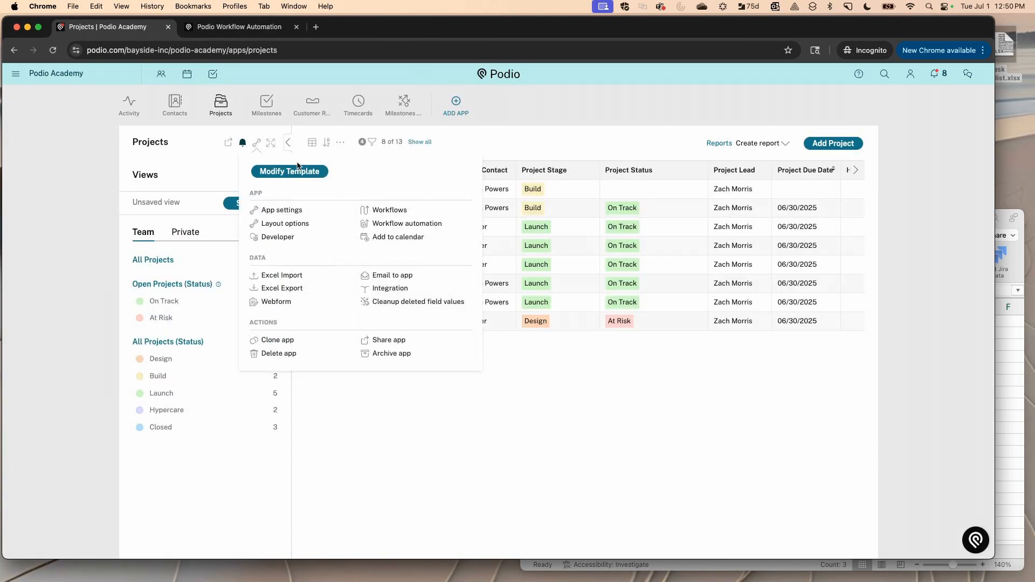
left_click(296, 172)
scroll(324, 300, "down", 5)
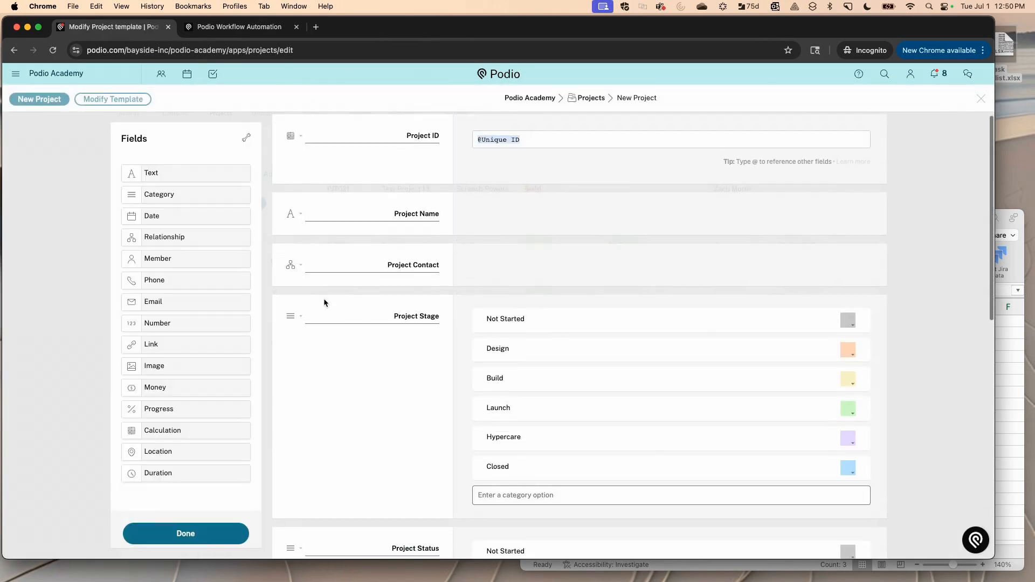
scroll(323, 300, "up", 5)
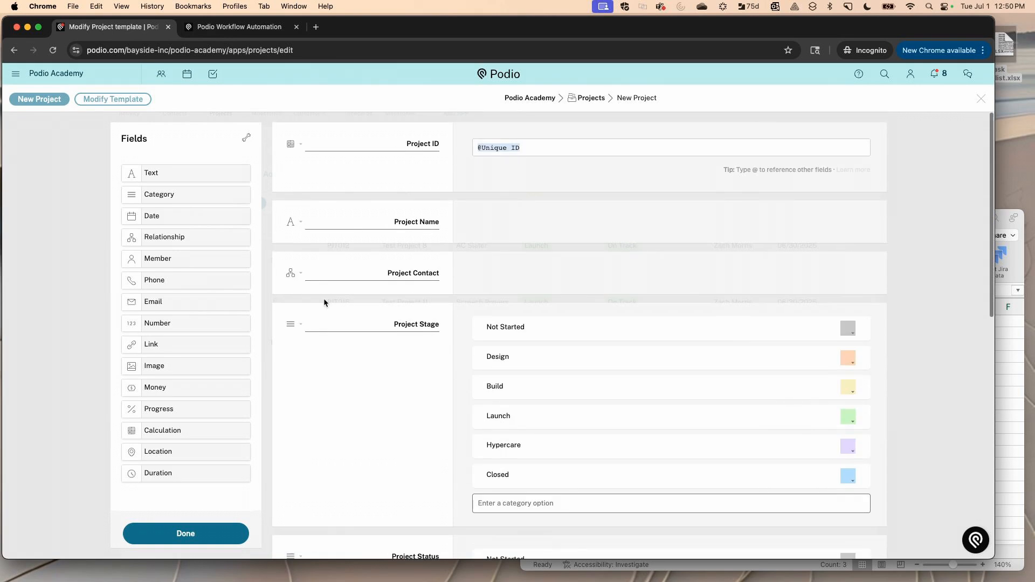
scroll(323, 300, "down", 3)
scroll(324, 302, "down", 5)
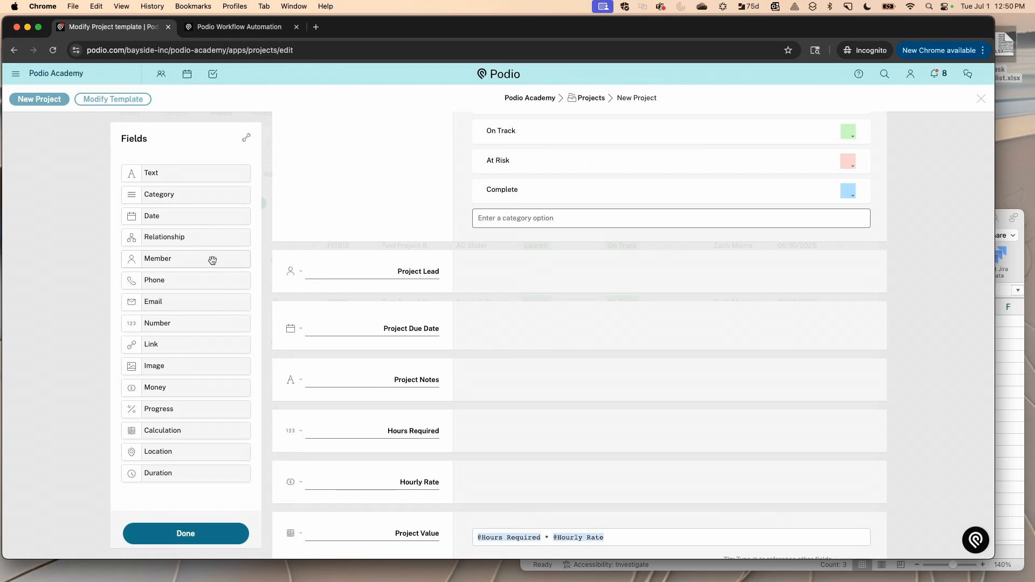
left_click_drag(212, 261, 279, 304)
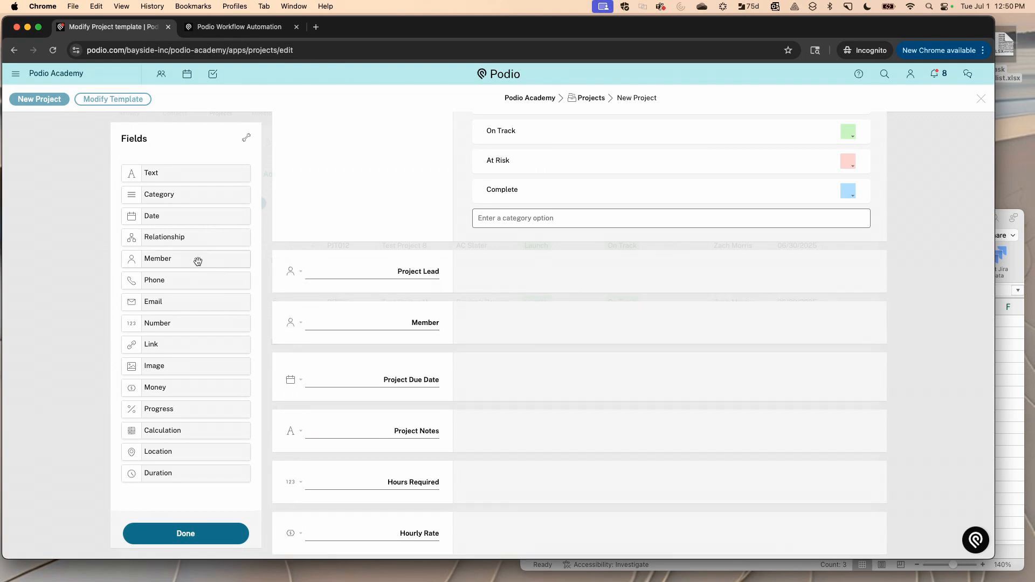
left_click_drag(198, 261, 313, 348)
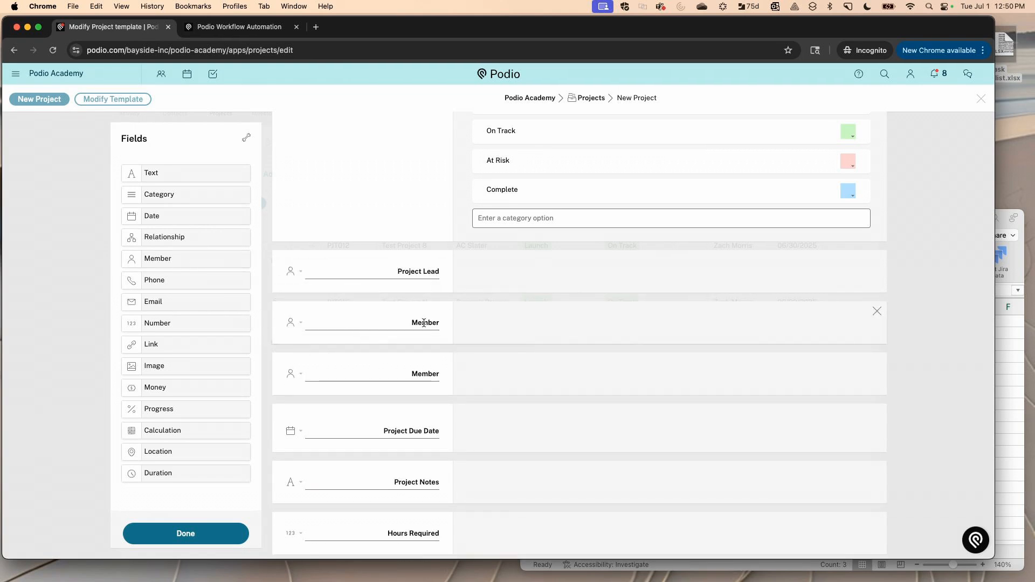
Step: Name the two new Member fields Process Owner and Dev, and save the Projects template
double_click(423, 323)
type("Process Owner")
double_click(423, 372)
type("Dev")
left_click(208, 534)
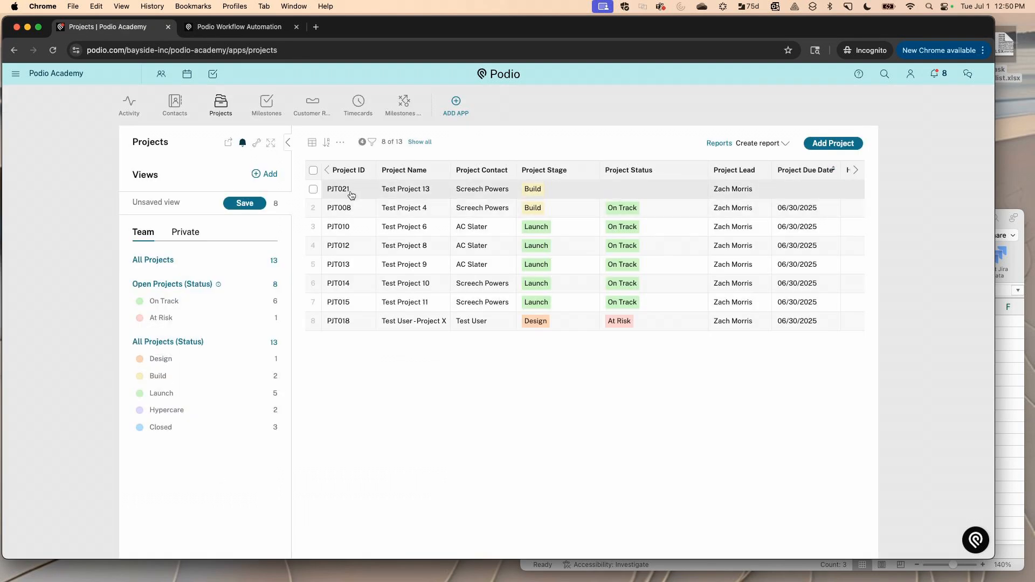
Step: Open project PJT021 (Test Project 13) and assign the workspace member as both Process Owner and Dev
left_click(358, 190)
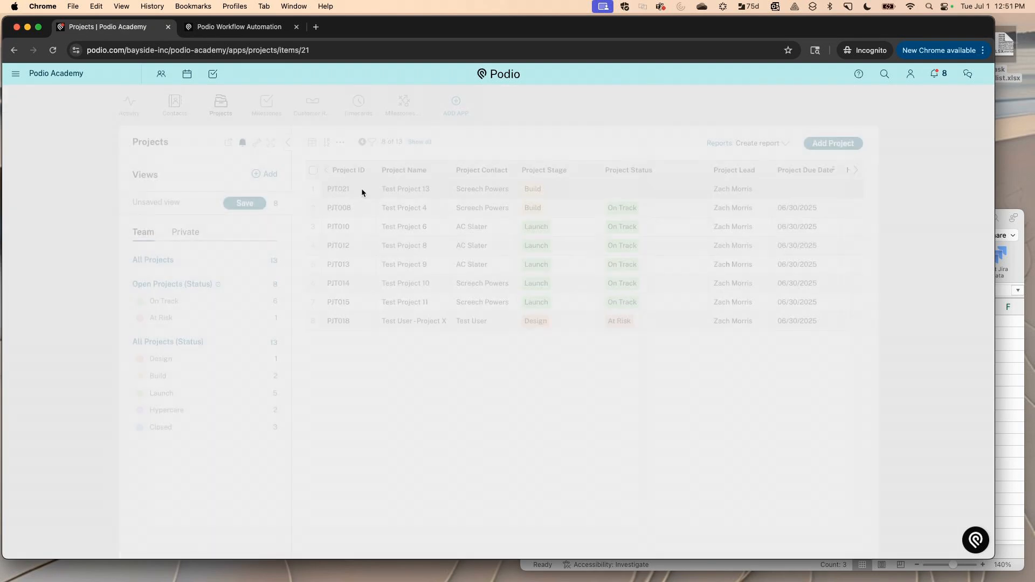
scroll(239, 304, "down", 3)
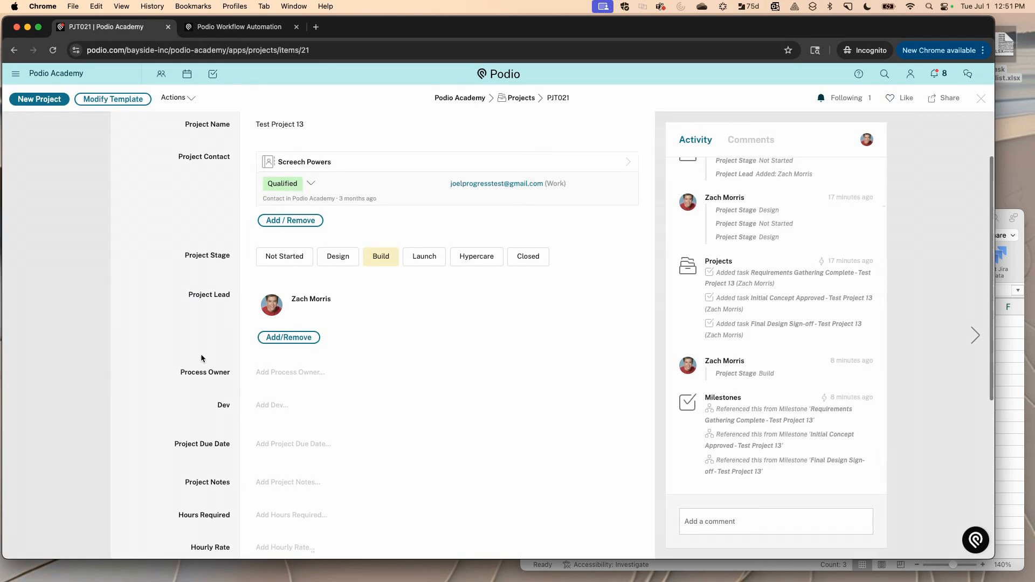
left_click(283, 375)
left_click(284, 405)
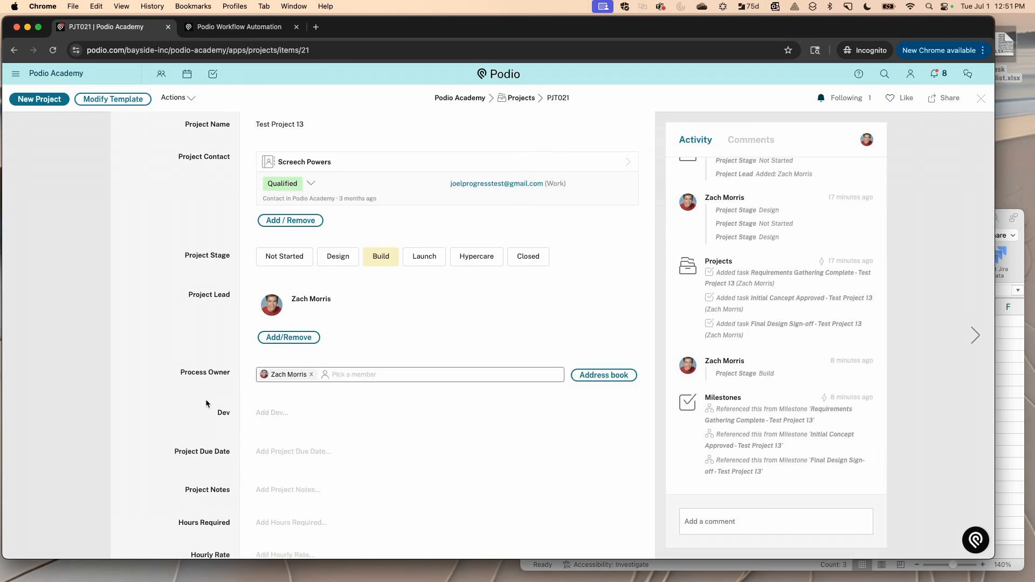
left_click(262, 425)
left_click(266, 451)
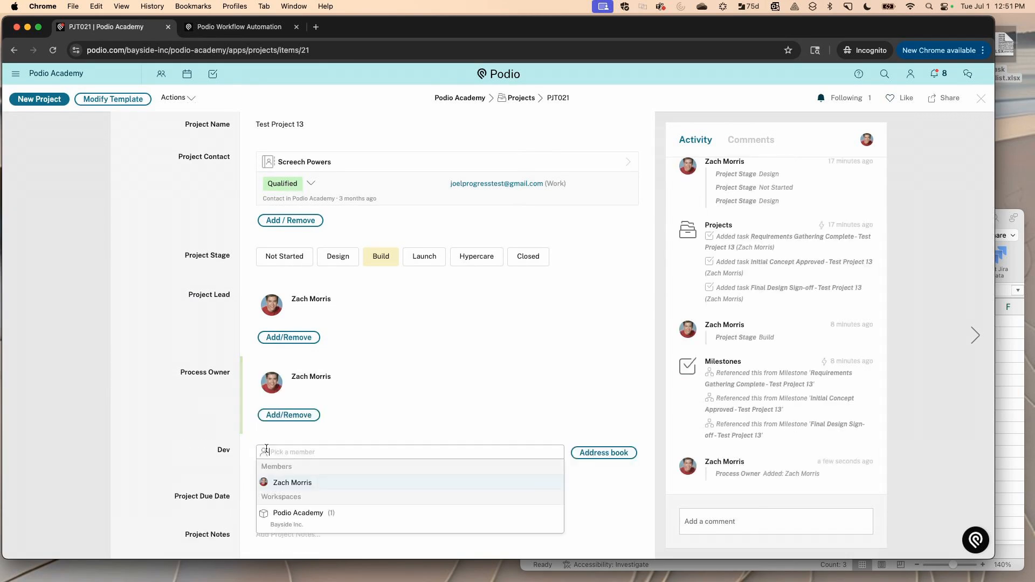
left_click(280, 483)
left_click(192, 443)
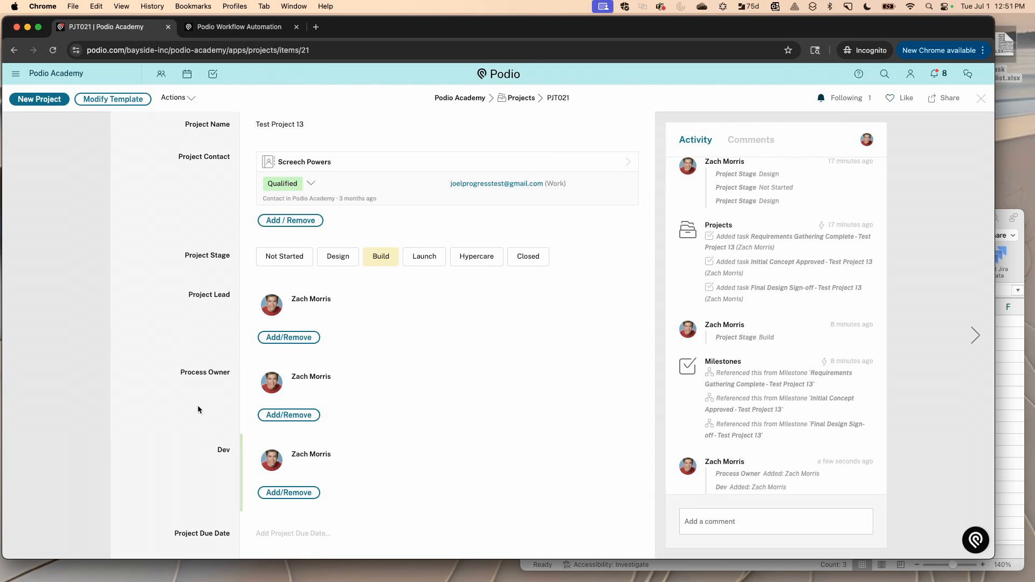
Step: Switch to Podio Workflow Automation and refresh the Podio Academy workspace from Podio
left_click(237, 27)
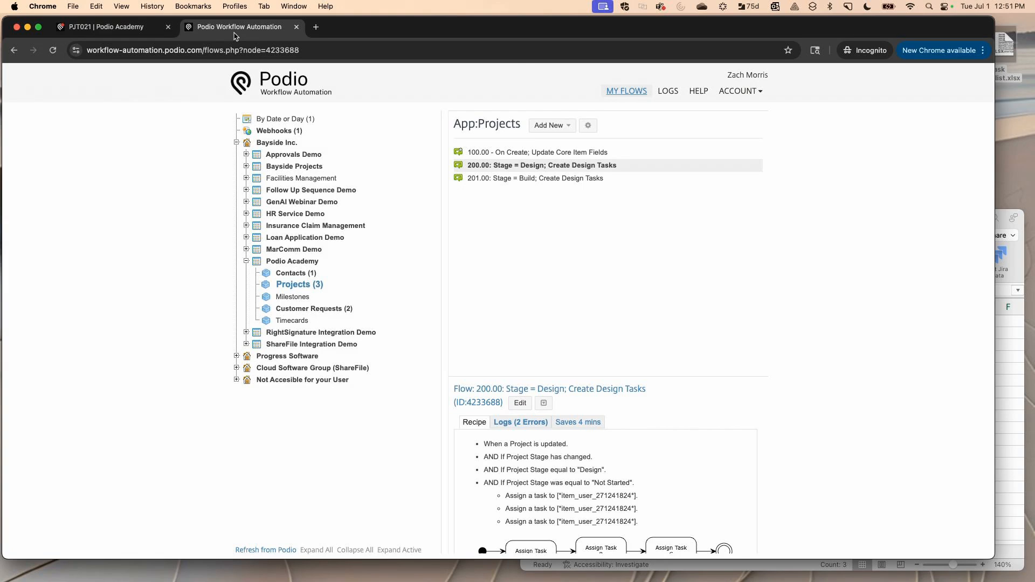
left_click(281, 261)
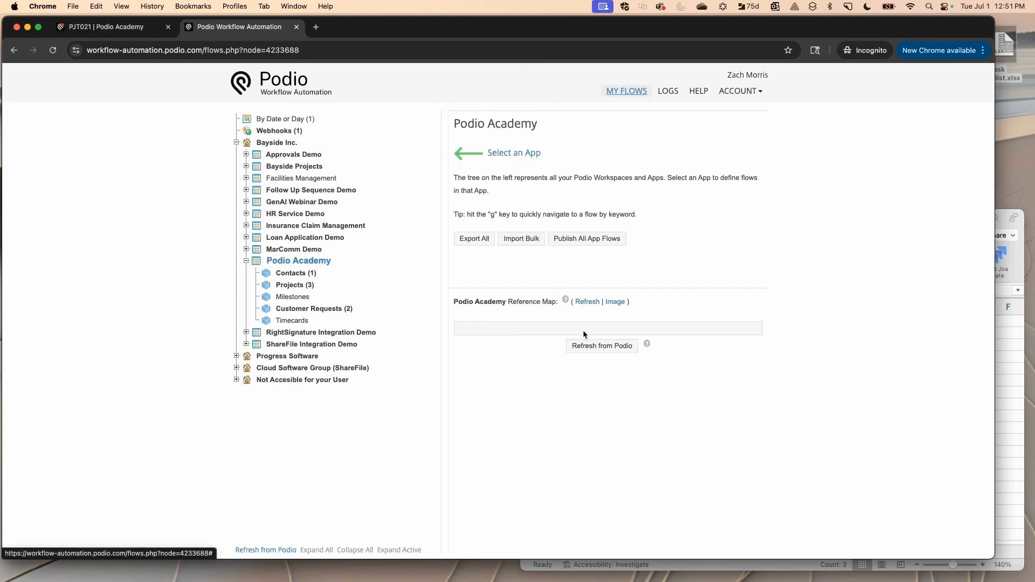
left_click(588, 345)
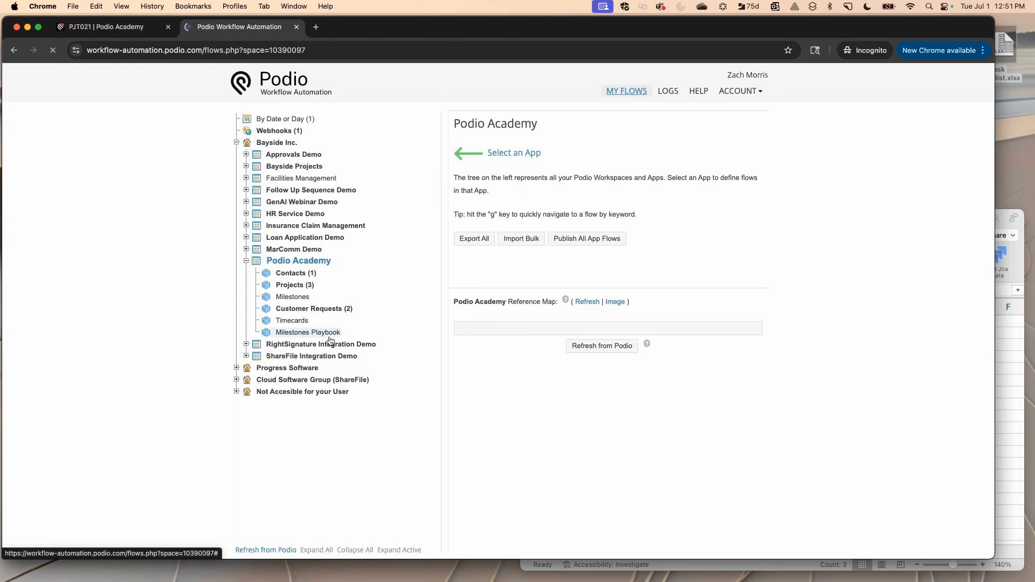
Step: Copy the Projects flow 201.00: Stage = Build; Create Design Tasks, with Podio Academy > Projects as the destination app
left_click(303, 288)
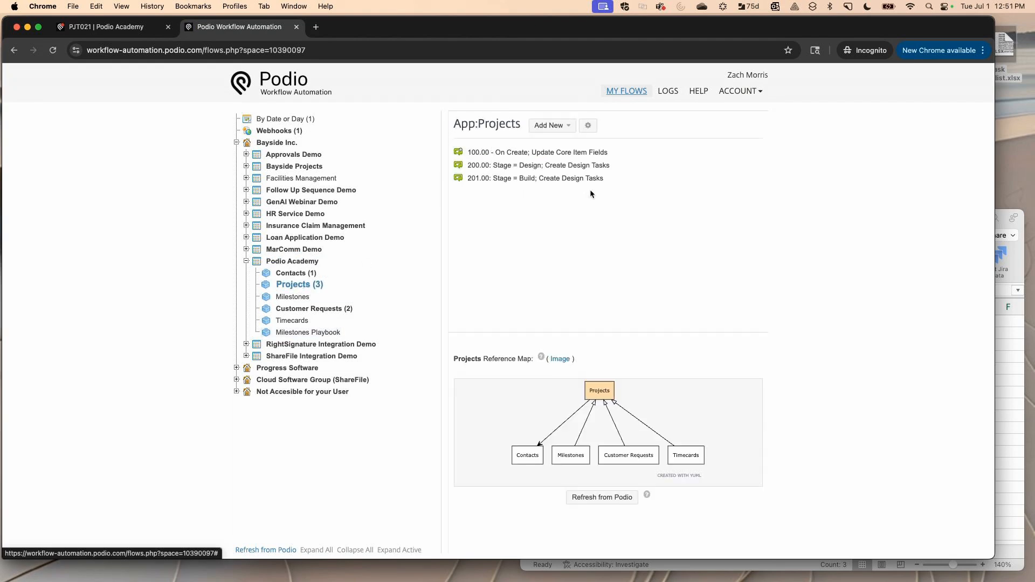
left_click(577, 179)
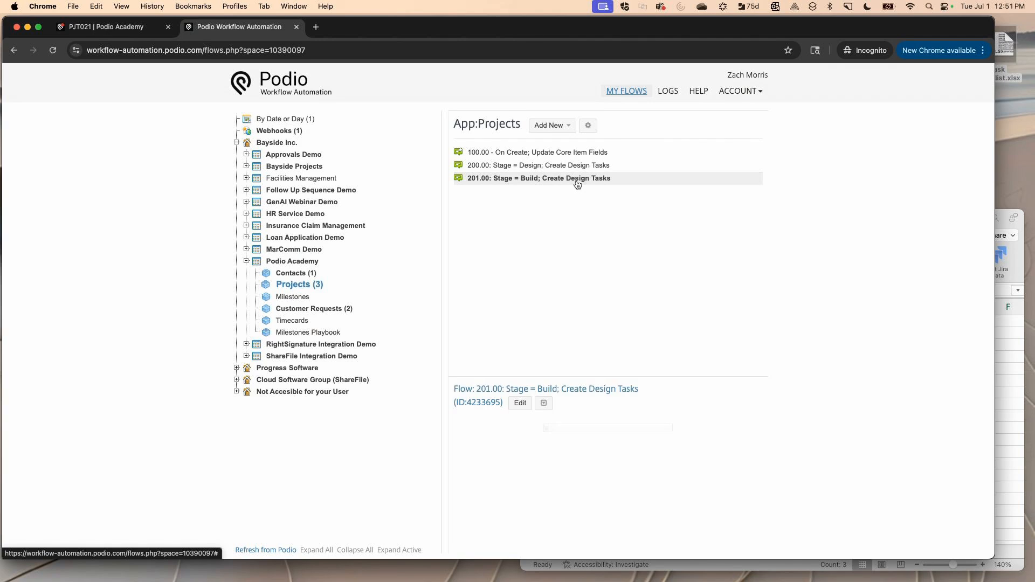
left_click(543, 404)
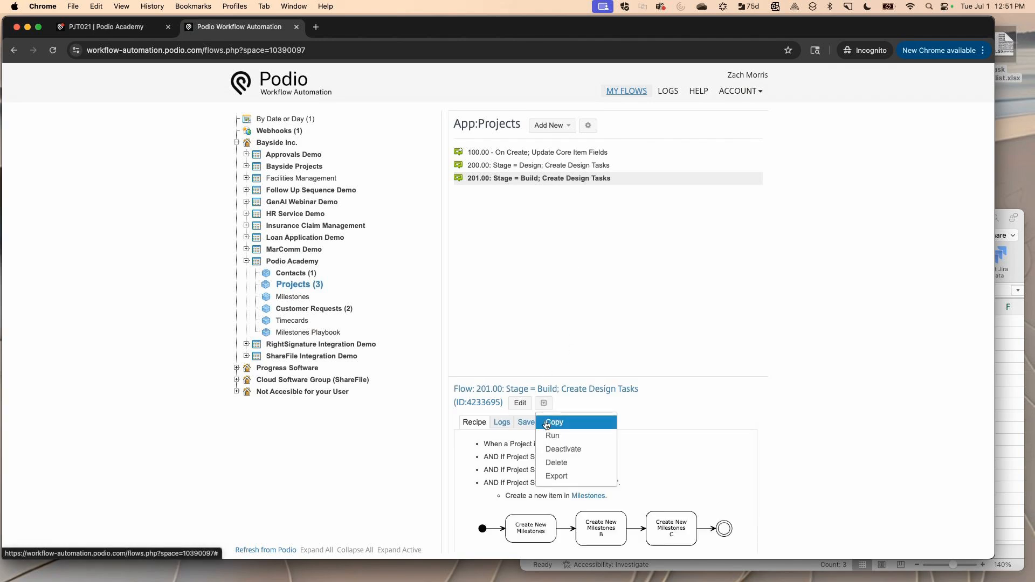
left_click(545, 424)
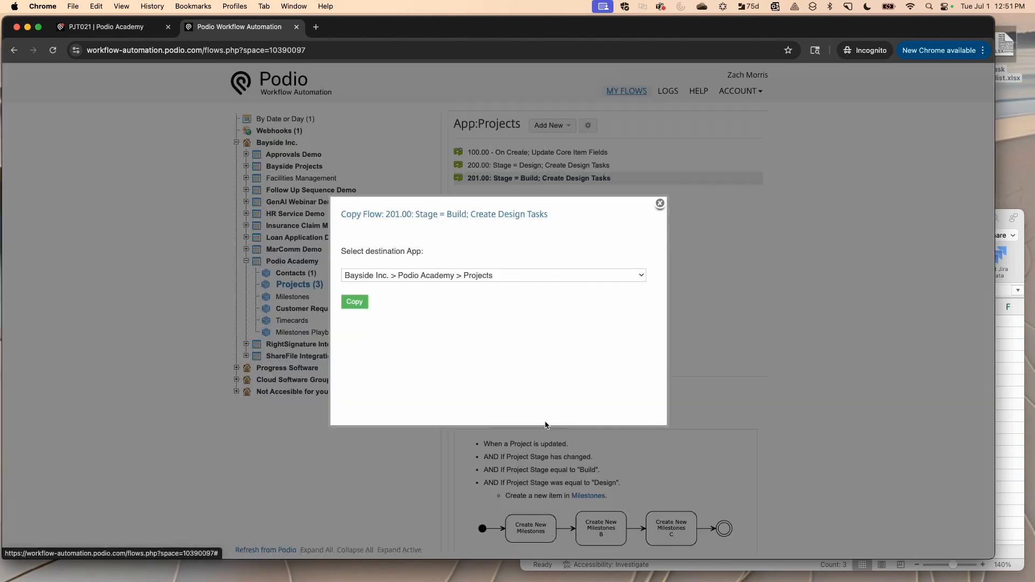
left_click(357, 303)
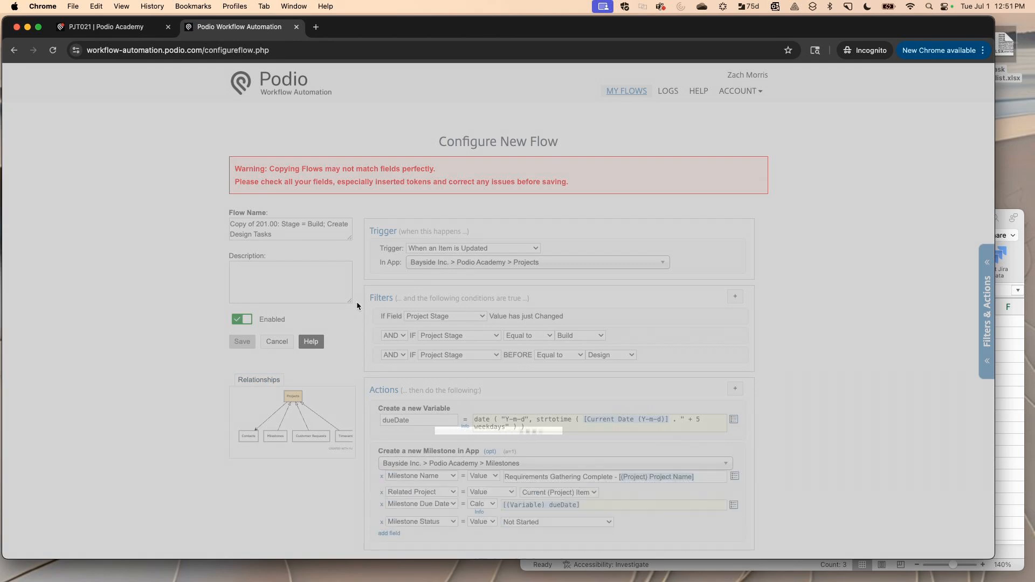
Step: Rename the copied flow as 201.01: Stage = Build; Create Design Tasks from Playbook
scroll(356, 302, "down", 3)
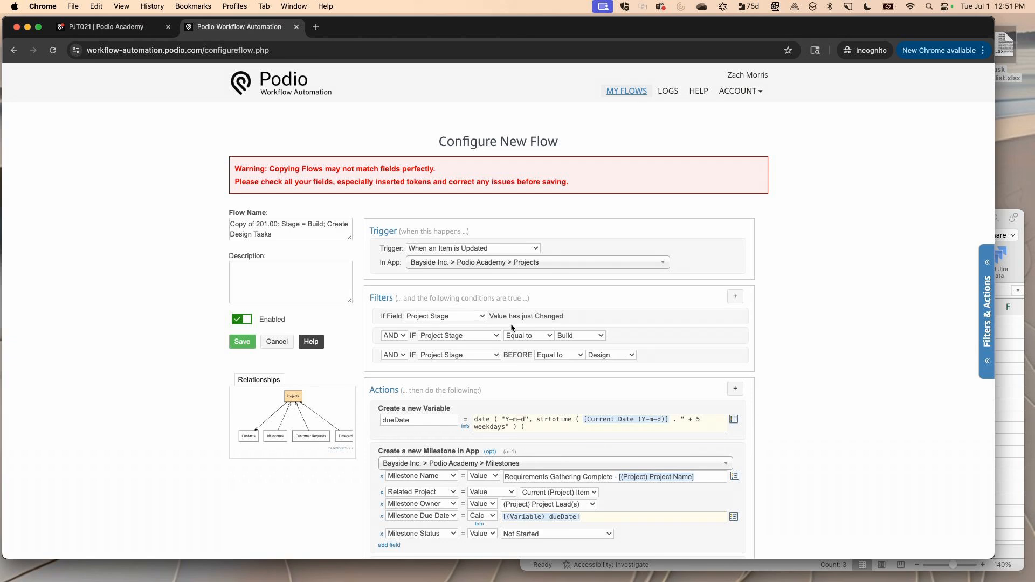
scroll(481, 402, "down", 3)
scroll(483, 406, "down", 1)
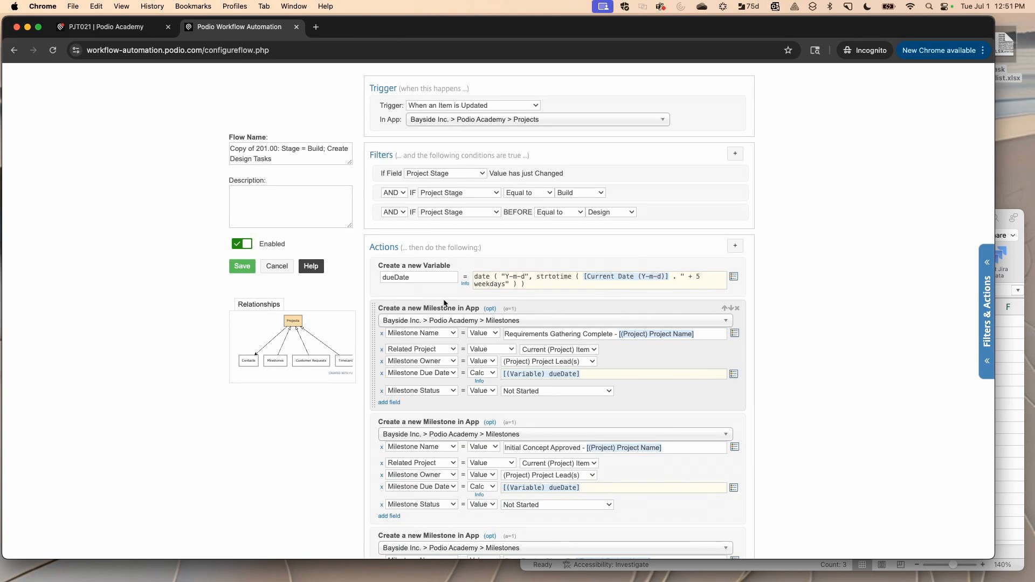
scroll(302, 205, "up", 1)
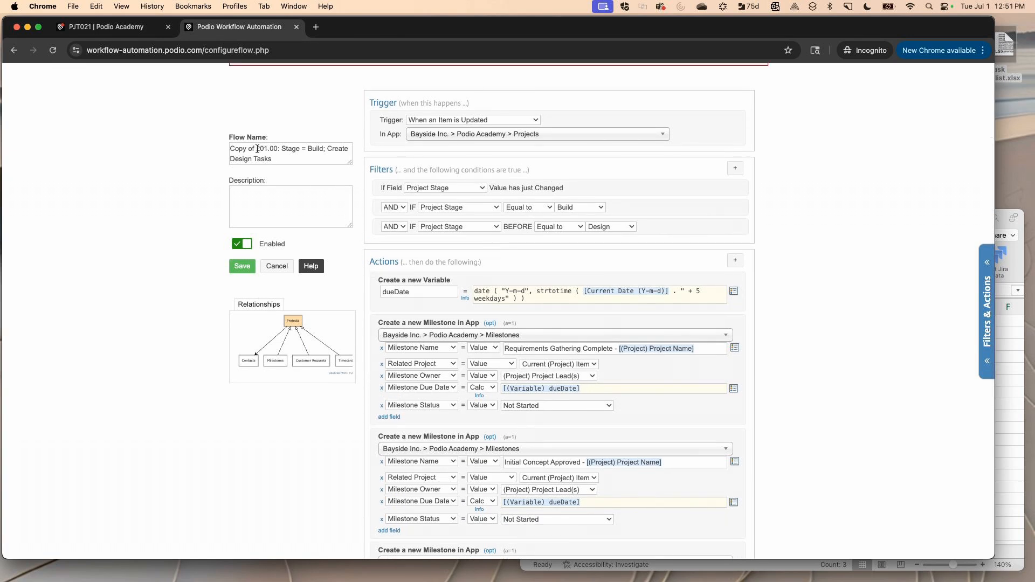
left_click(274, 150)
key("BackSpace")
type("1")
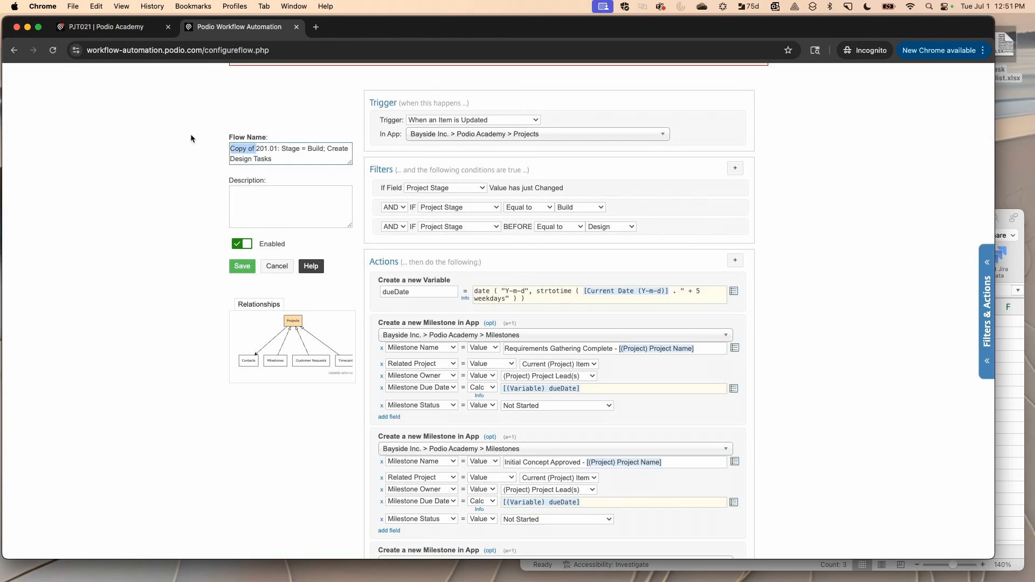
left_click(190, 137)
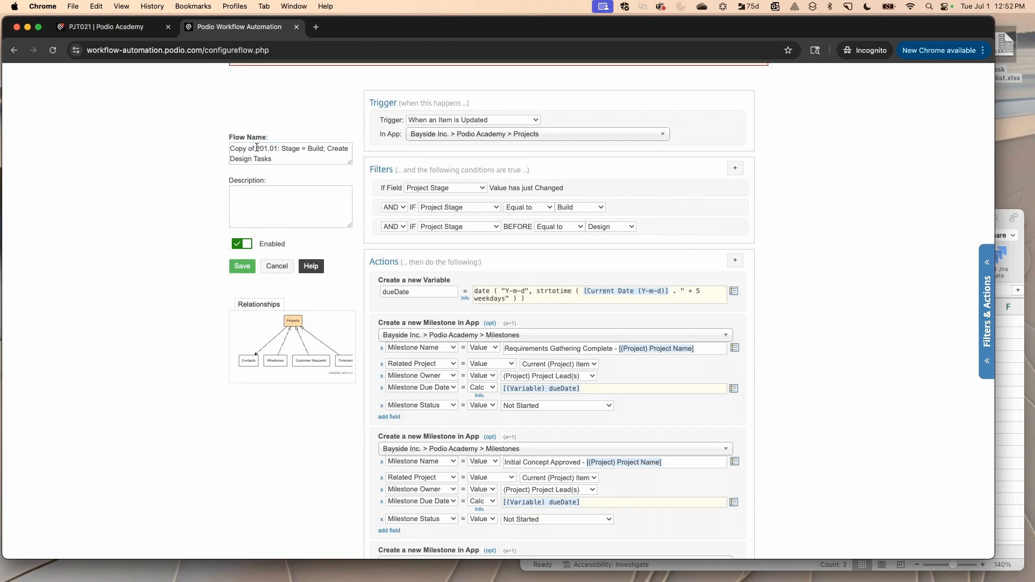
left_click_drag(257, 147, 227, 147)
key("BackSpace")
type("from Playbook")
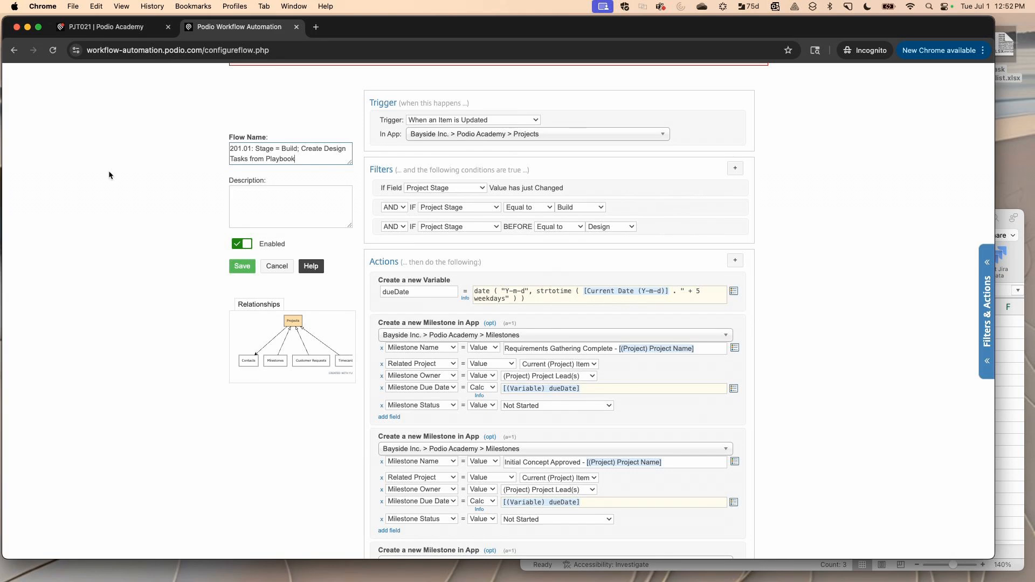
Step: Add a Get Podio View action below the dueDate variable, using the MS Design view of the Podio Academy Milestones Playbook app
double_click(428, 309)
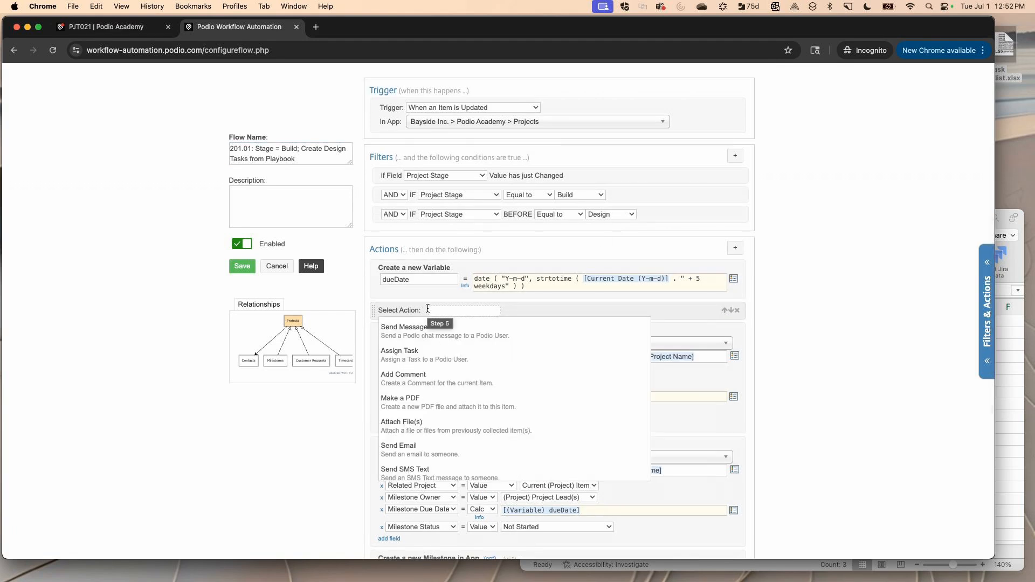
type("get")
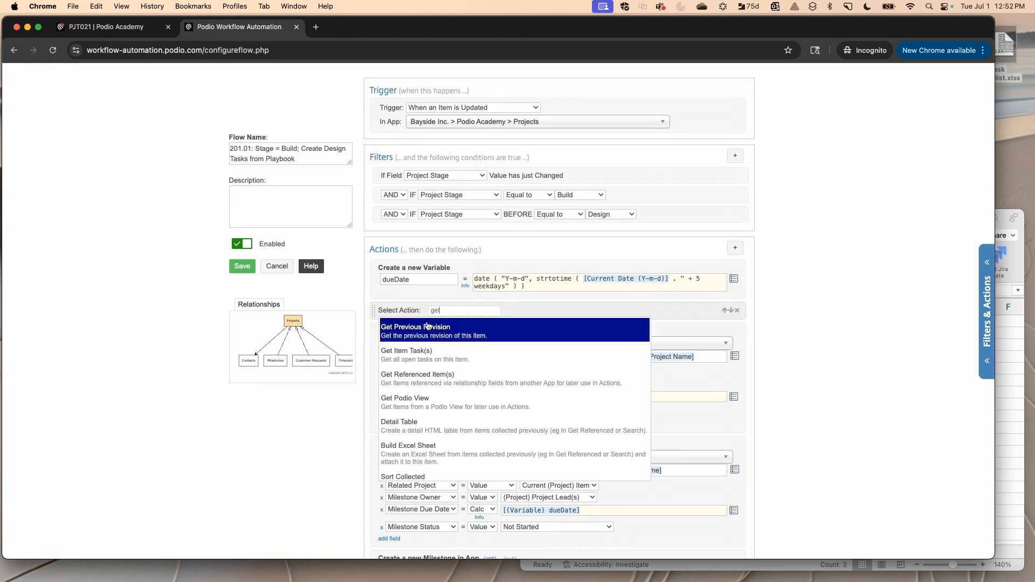
left_click(424, 396)
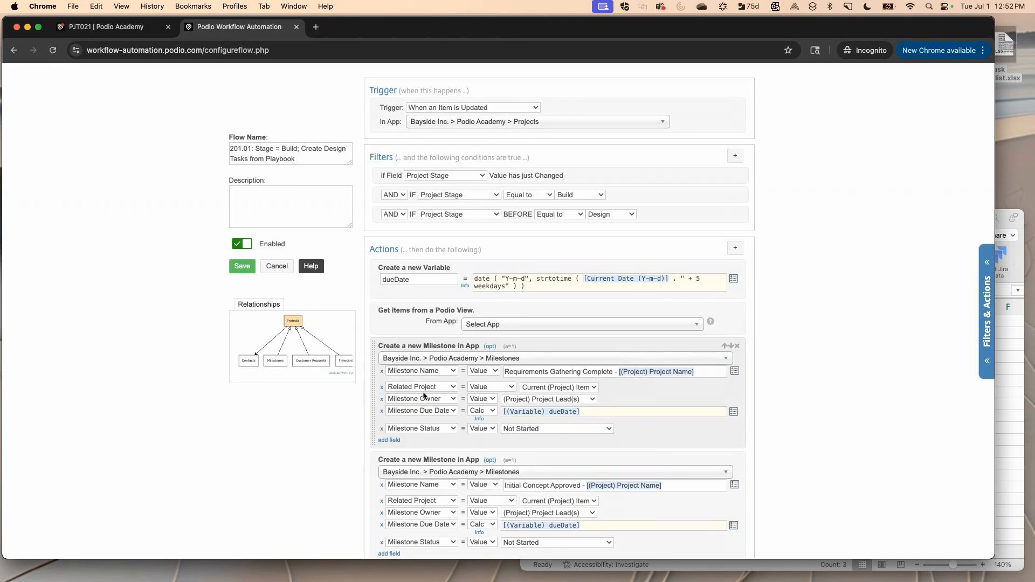
left_click(514, 325)
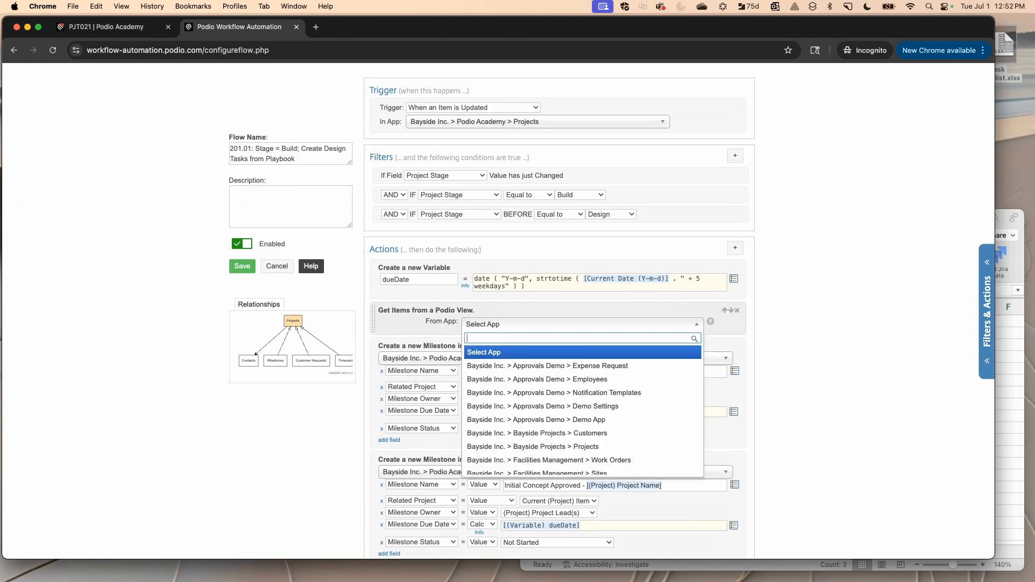
type("play")
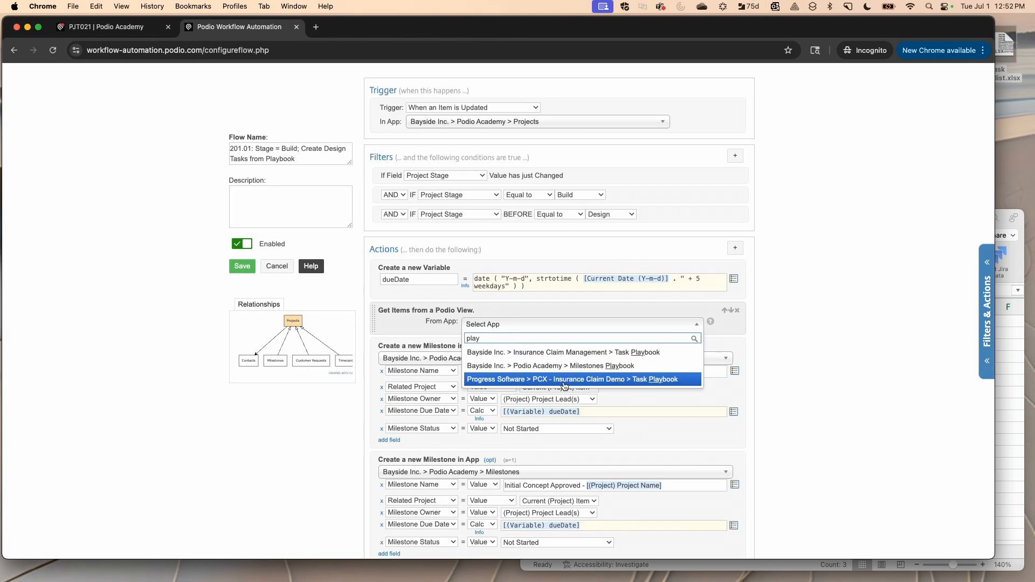
left_click(558, 366)
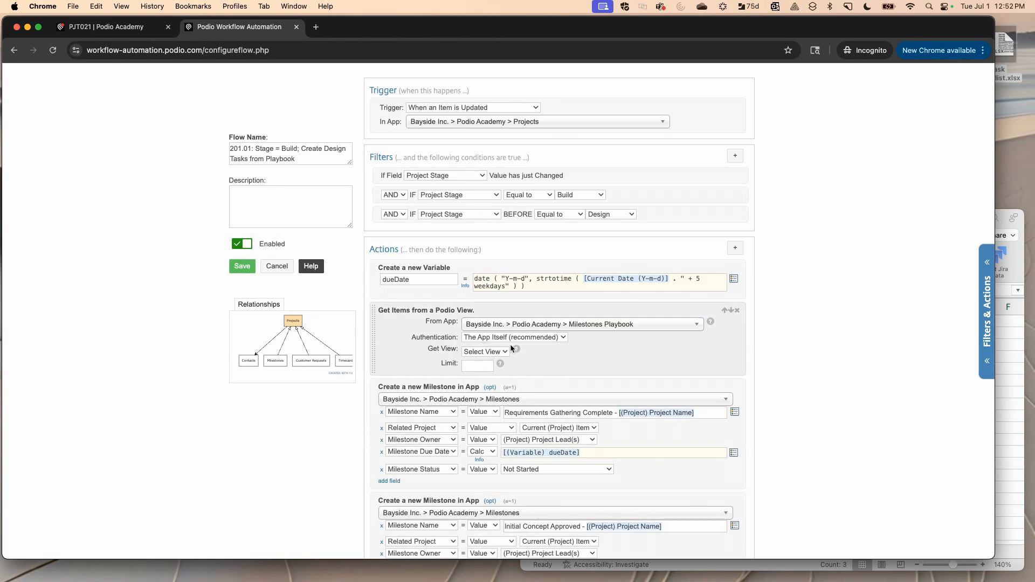
left_click(497, 352)
left_click(492, 364)
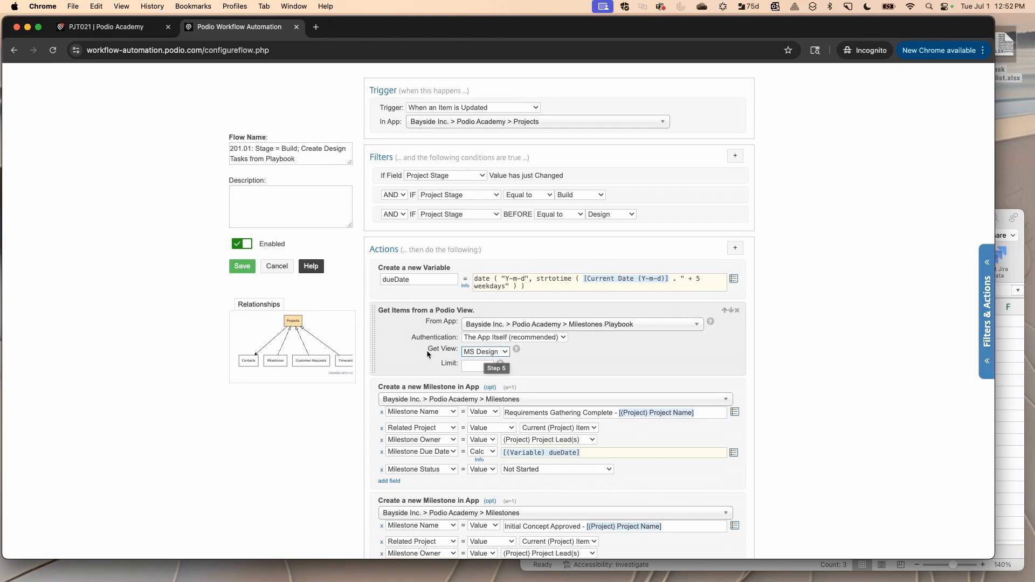
Step: Add a For Each loop over (Ref) Milestones (Item) below the view action, and delete all but the first create-milestone action inside it
scroll(429, 373, "down", 1)
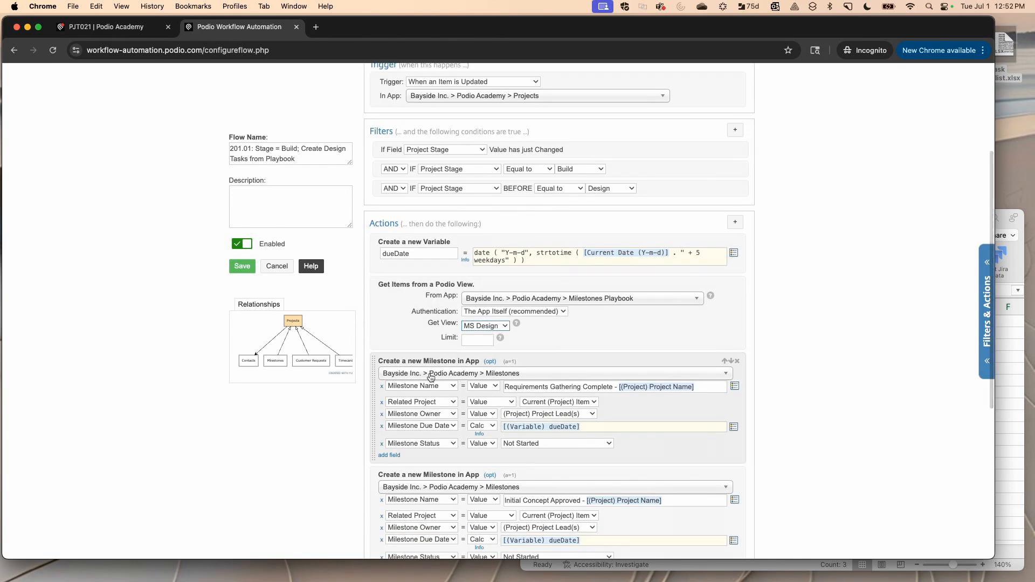
left_click(1004, 373)
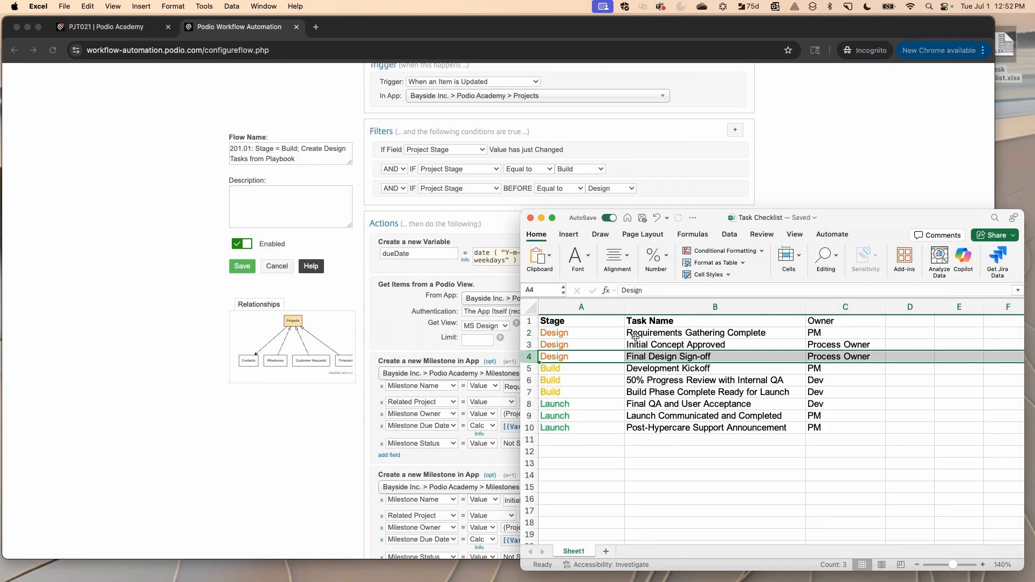
left_click(401, 339)
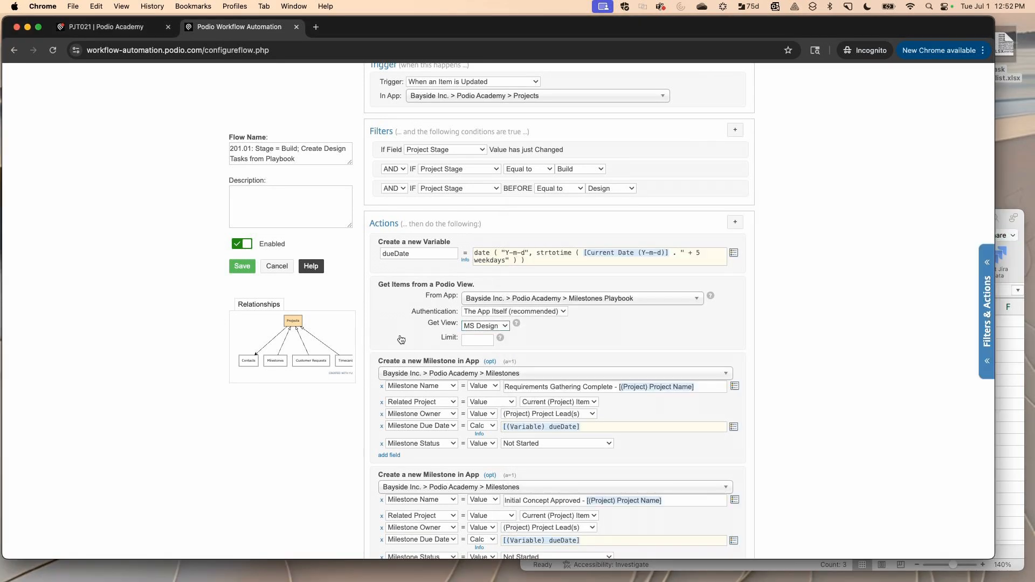
left_click(532, 337)
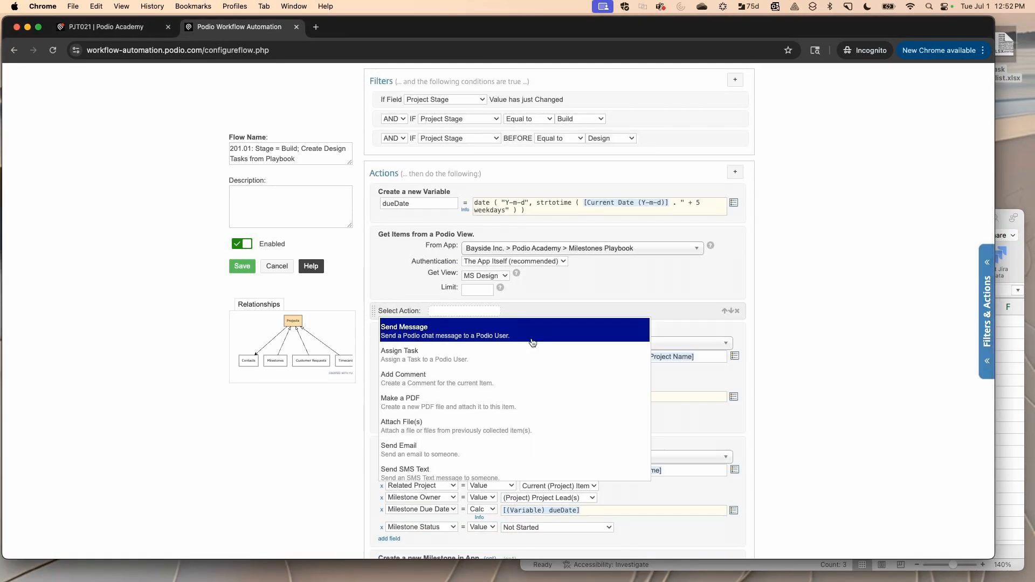
type("for ea")
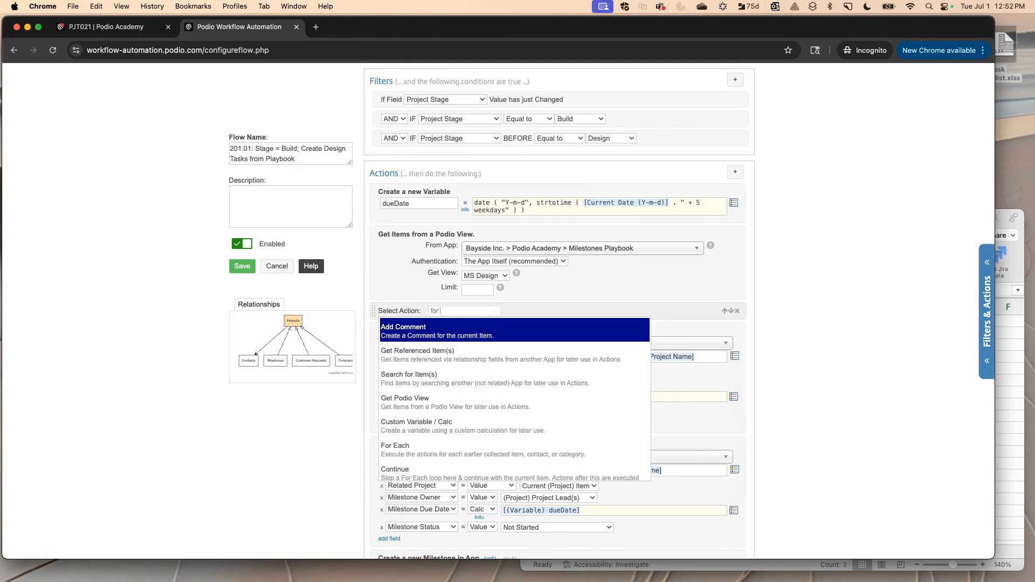
left_click(526, 343)
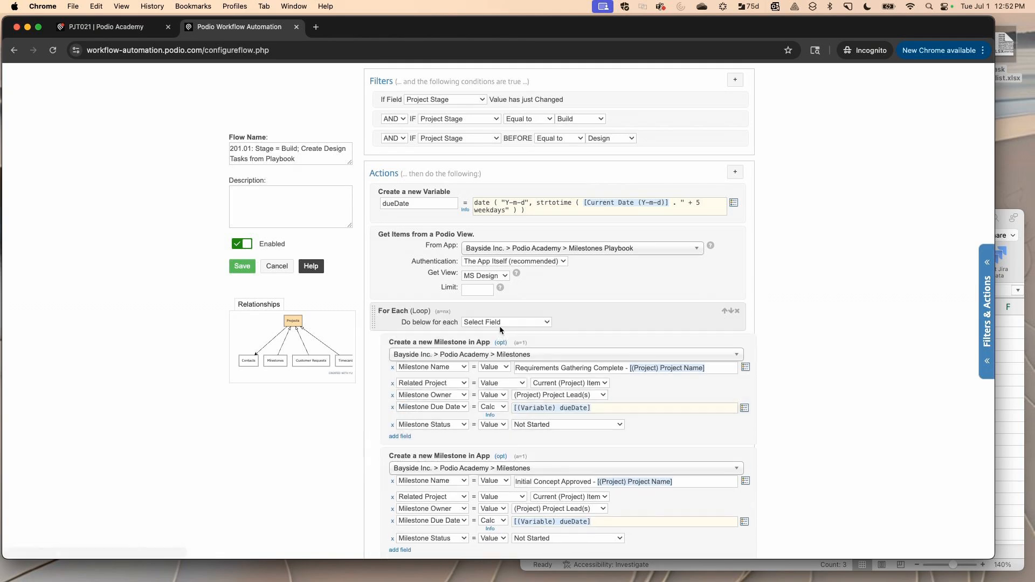
left_click(499, 325)
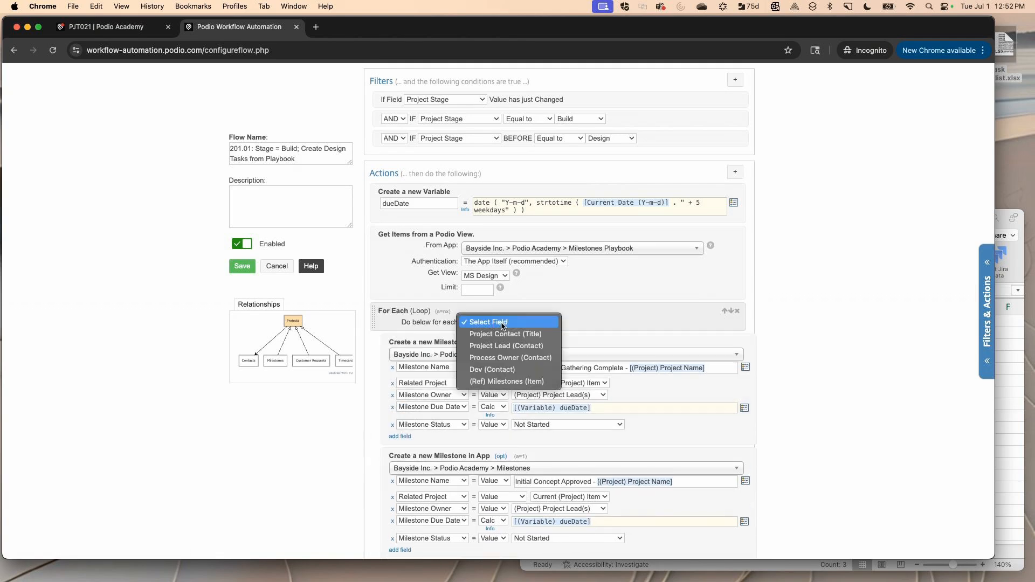
left_click(504, 381)
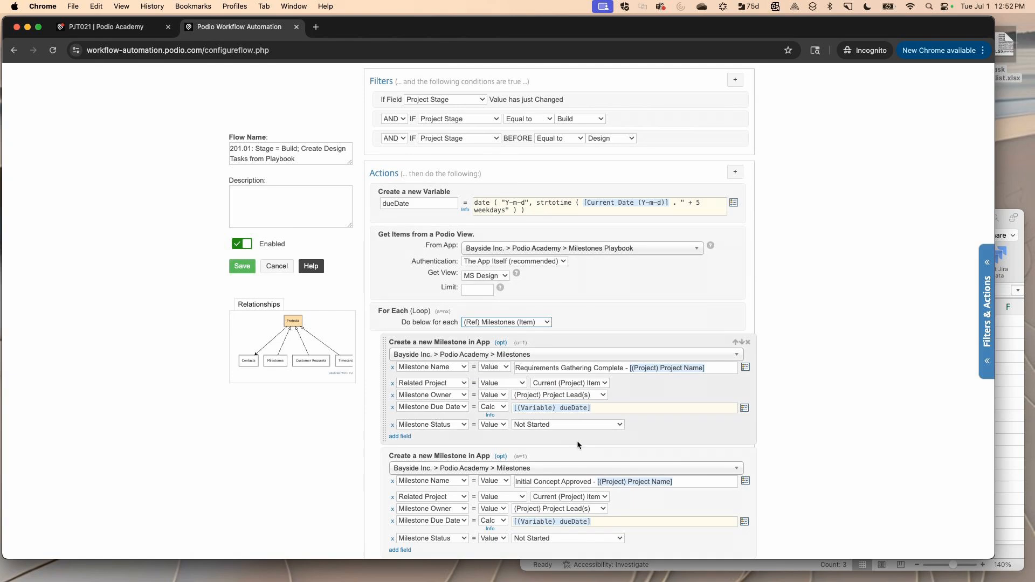
left_click(748, 456)
left_click(747, 456)
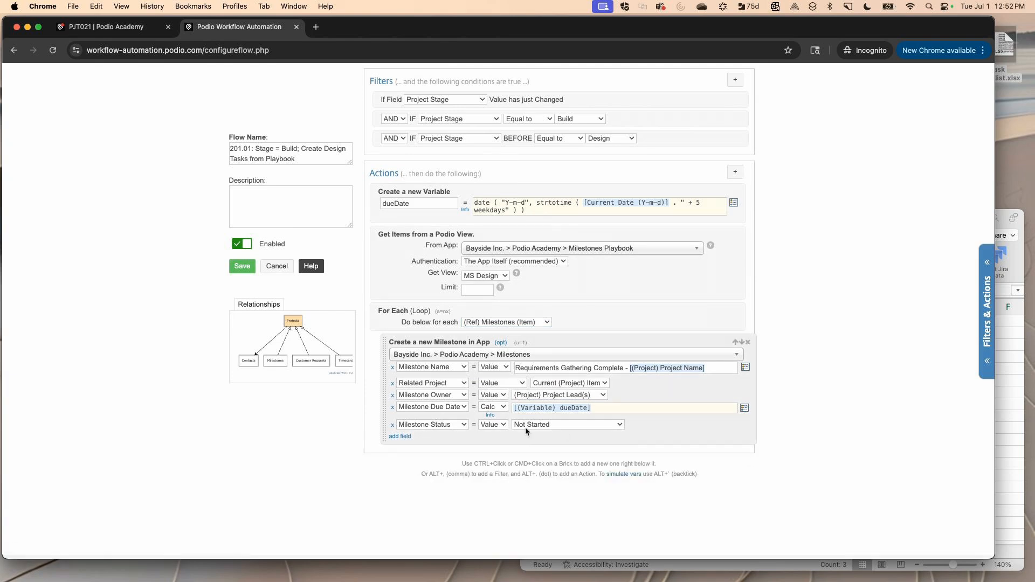
Step: Replace "Requirements Gathering Complete" in the looped action's Milestone Name with the (Ref Milestones) Milestone Name token, keeping the project name suffix
triple_click(543, 369)
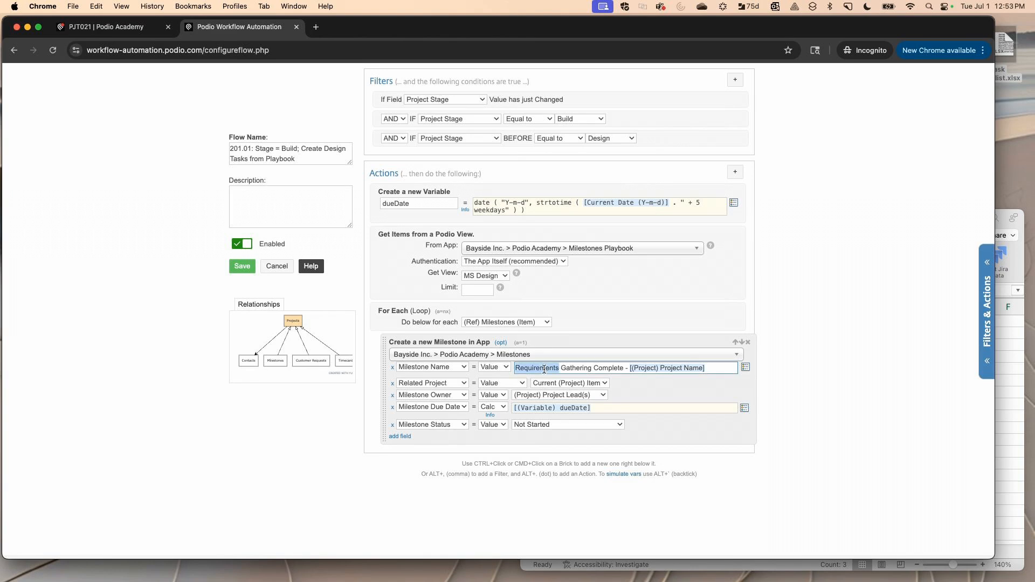
left_click(544, 370)
key("shift+super+Right")
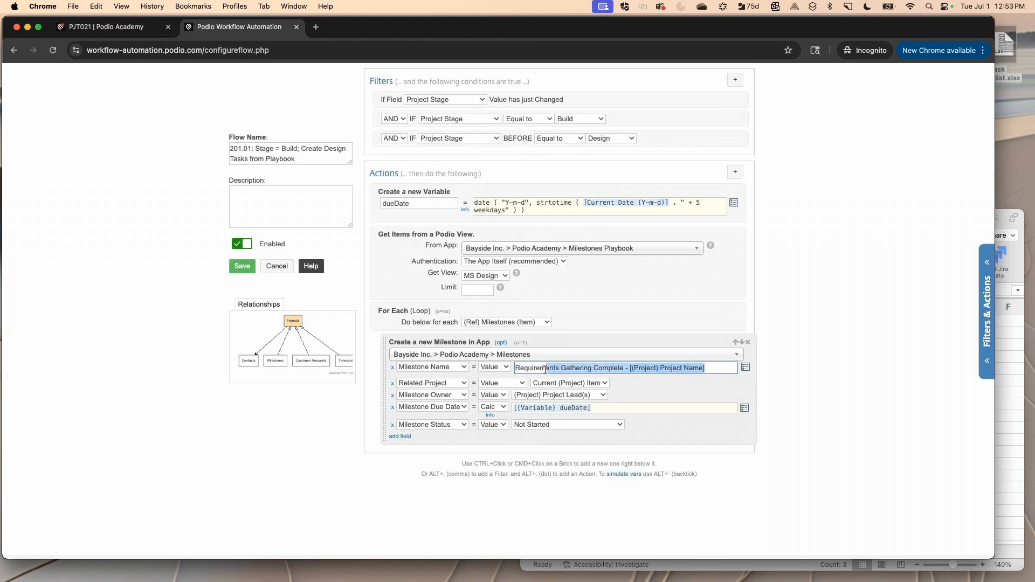
left_click(620, 370)
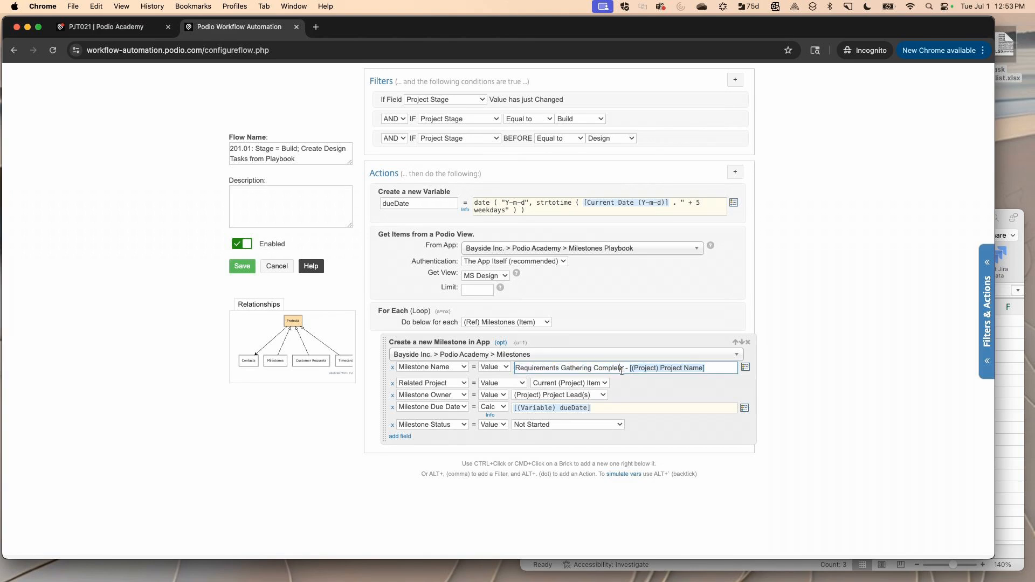
left_click_drag(621, 370, 515, 370)
key("BackSpace")
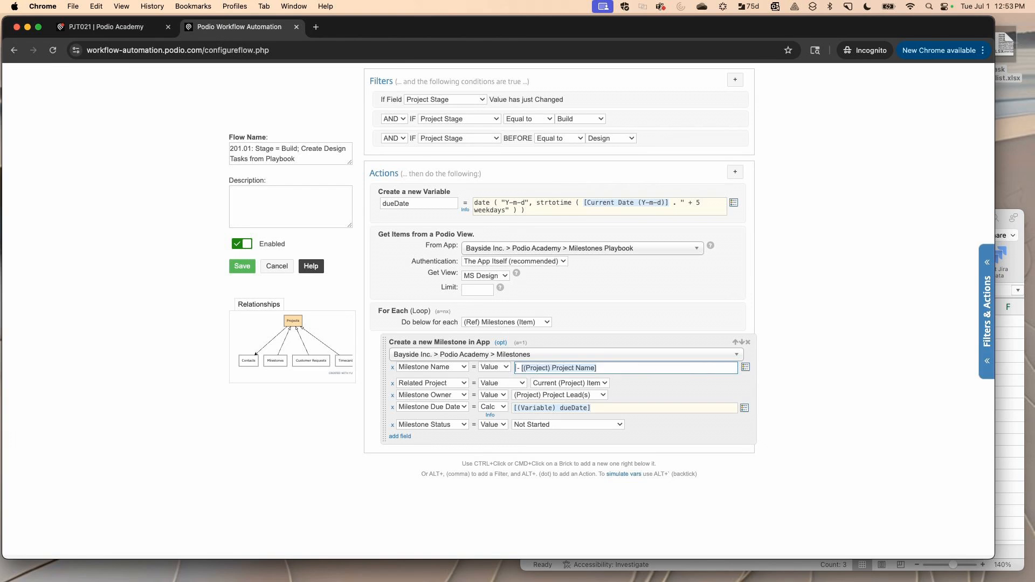
left_click(746, 367)
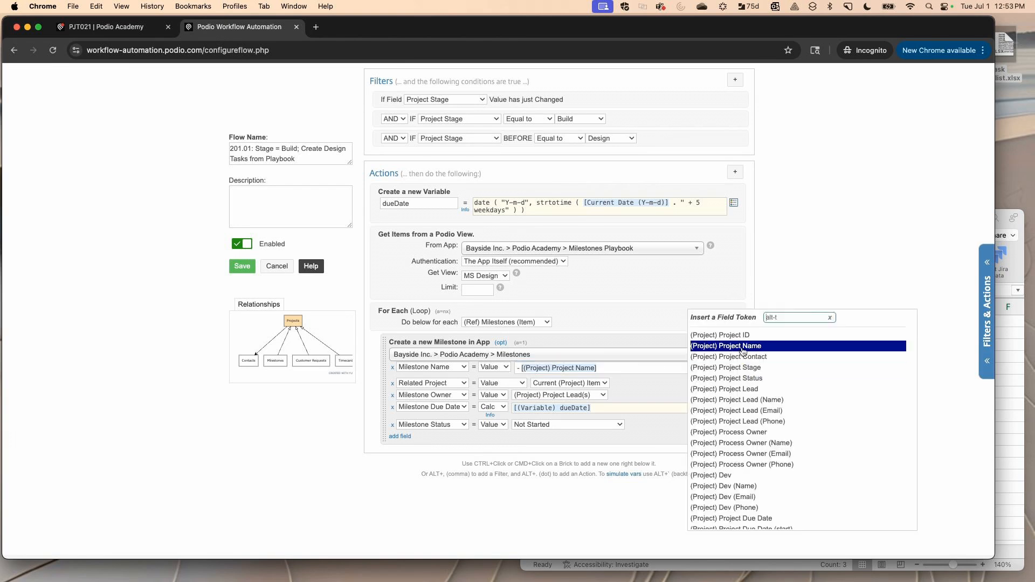
scroll(741, 377, "down", 10)
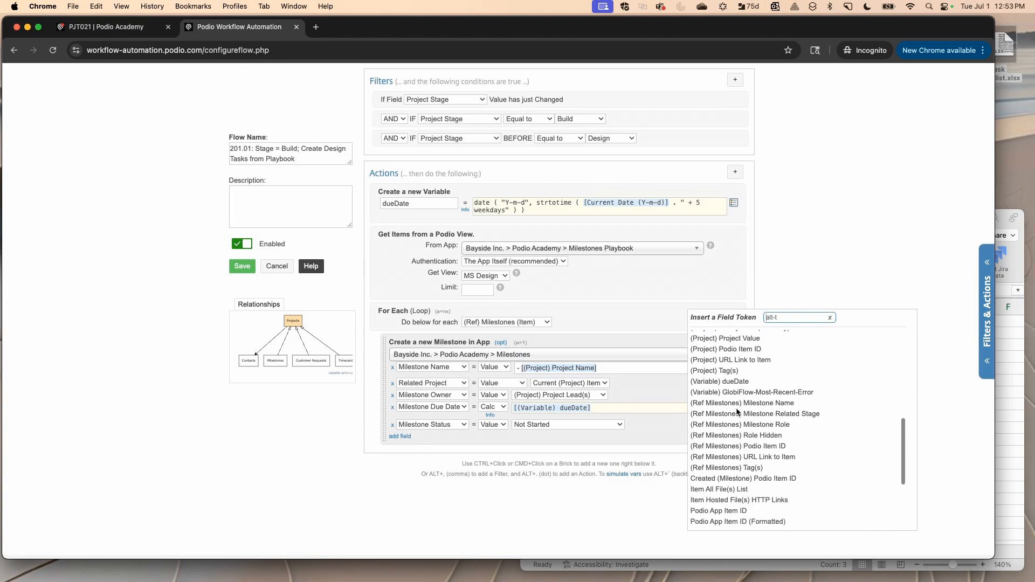
left_click(736, 393)
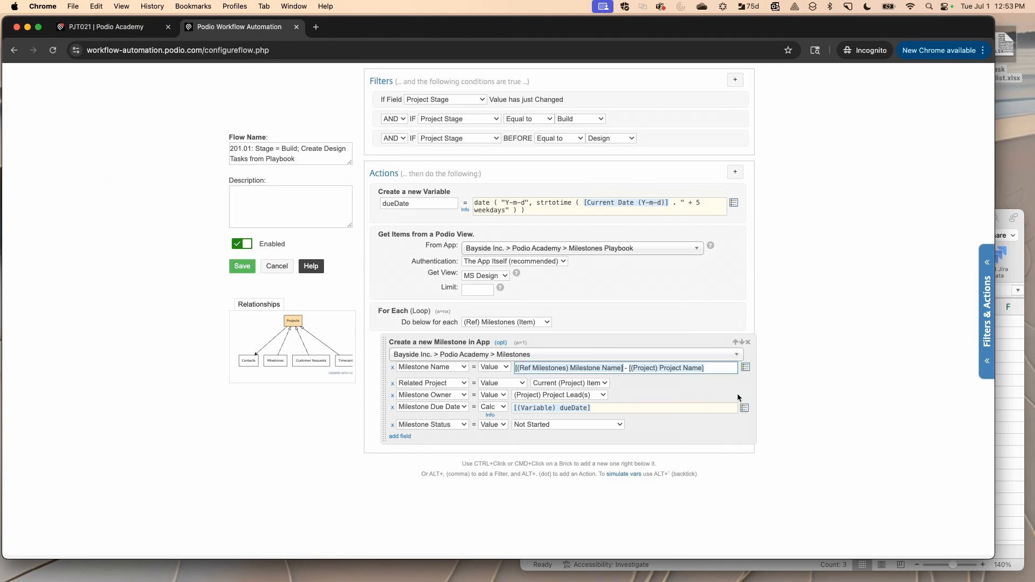
Step: Compare the available Milestone Owner options with the Owner column of the Task Checklist workbook, keeping (Project) Project Lead(s) selected
left_click(585, 396)
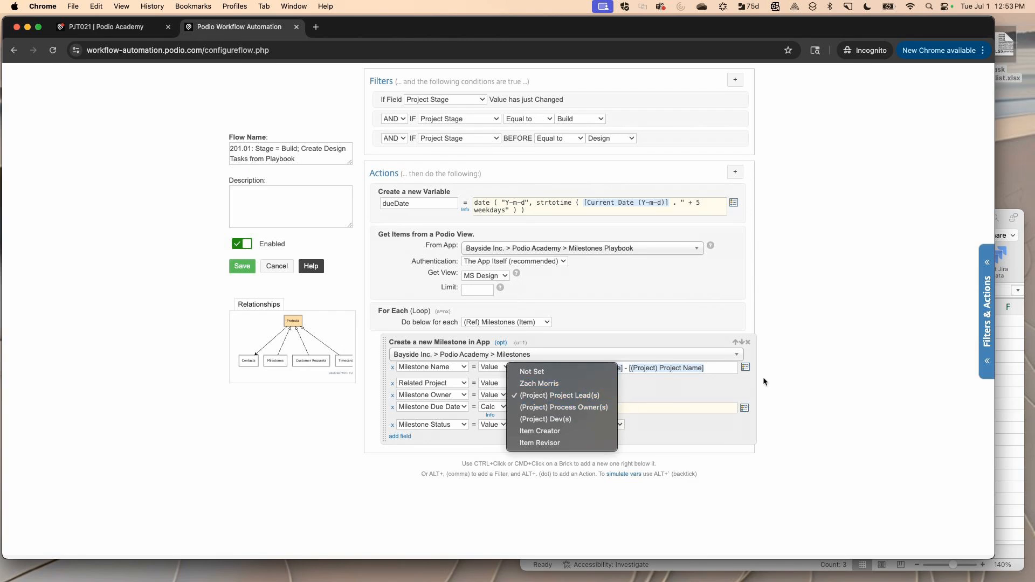
left_click(1011, 375)
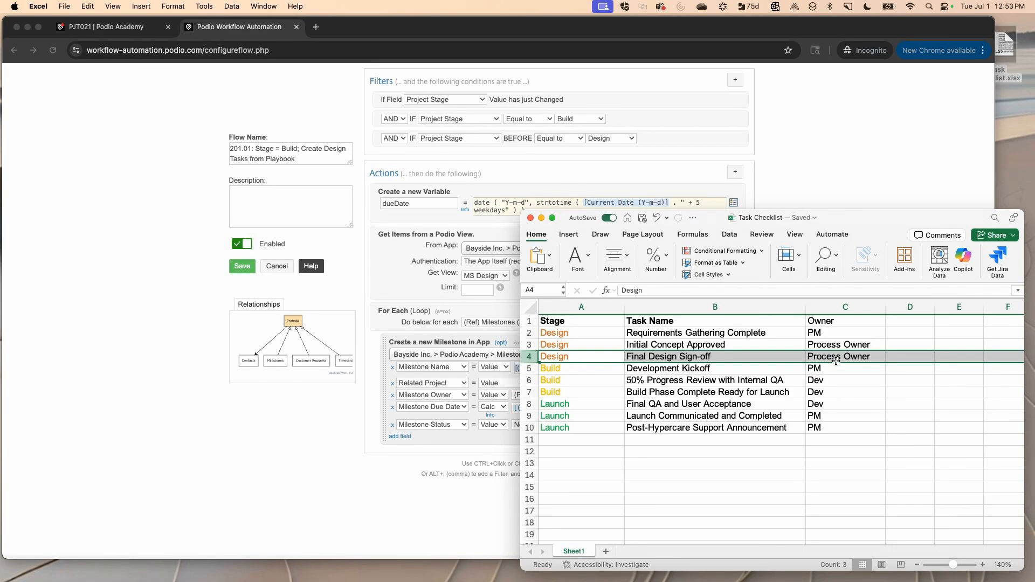
left_click(467, 435)
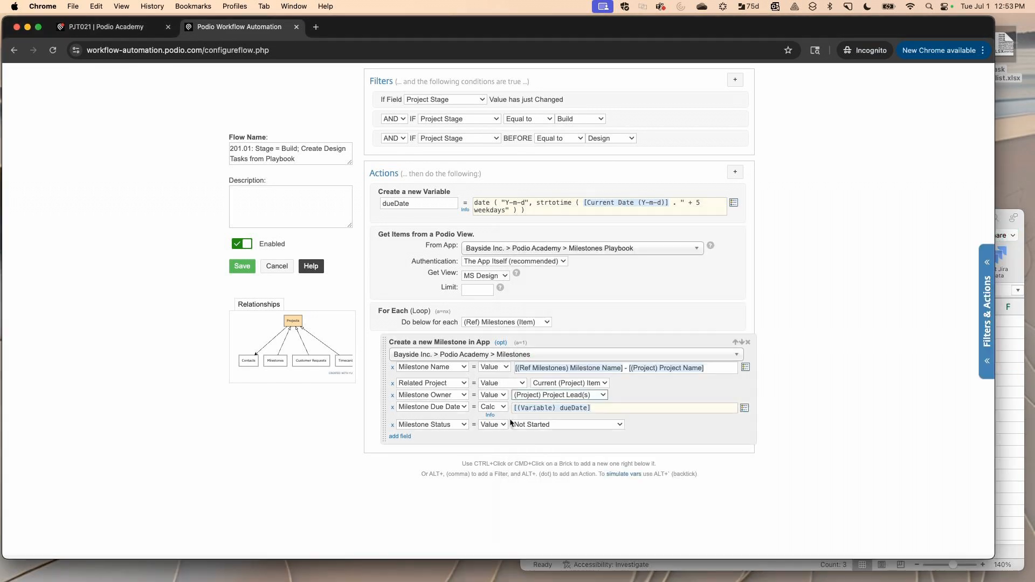
left_click(584, 386)
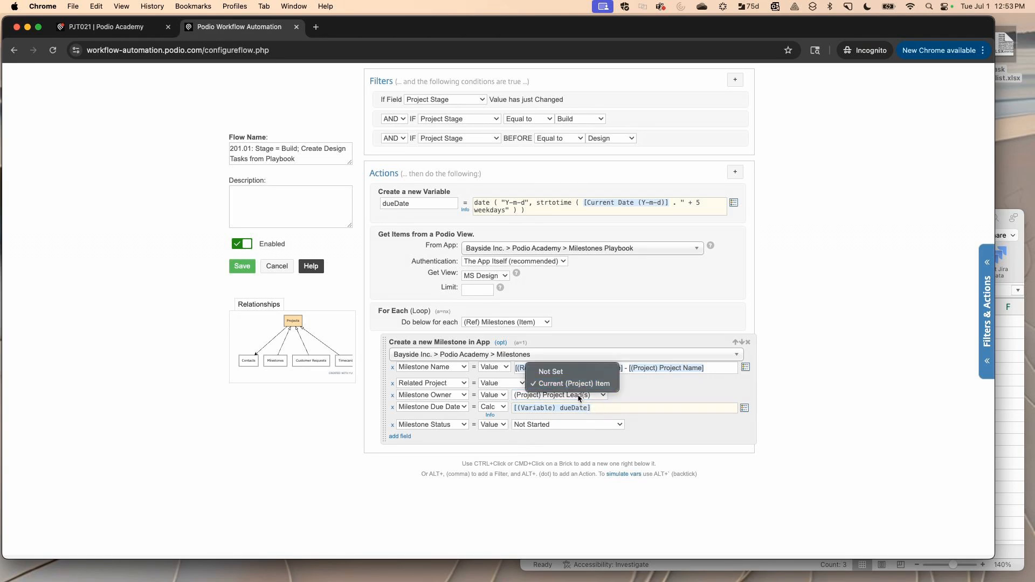
left_click(579, 398)
left_click(579, 398)
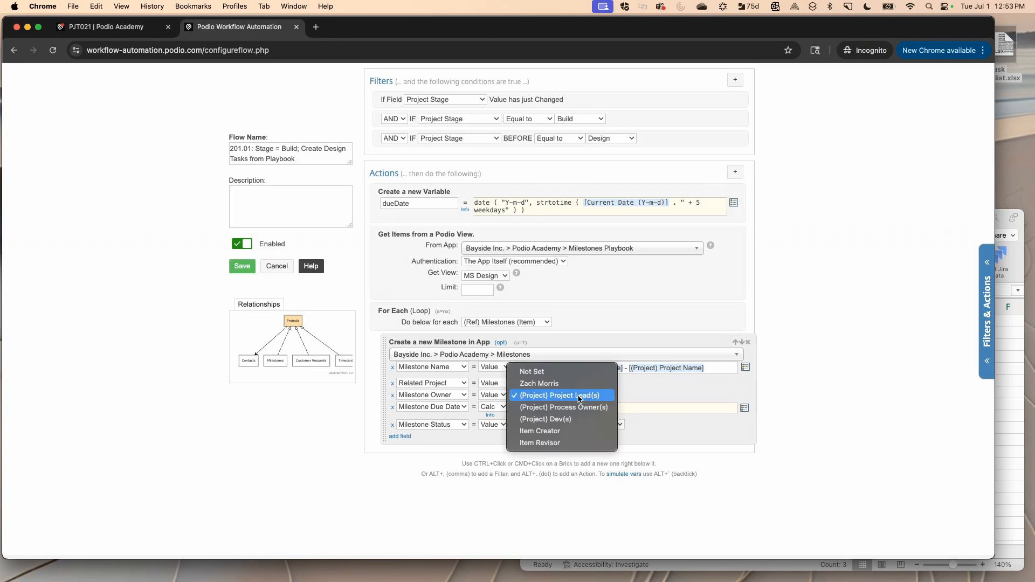
left_click(576, 397)
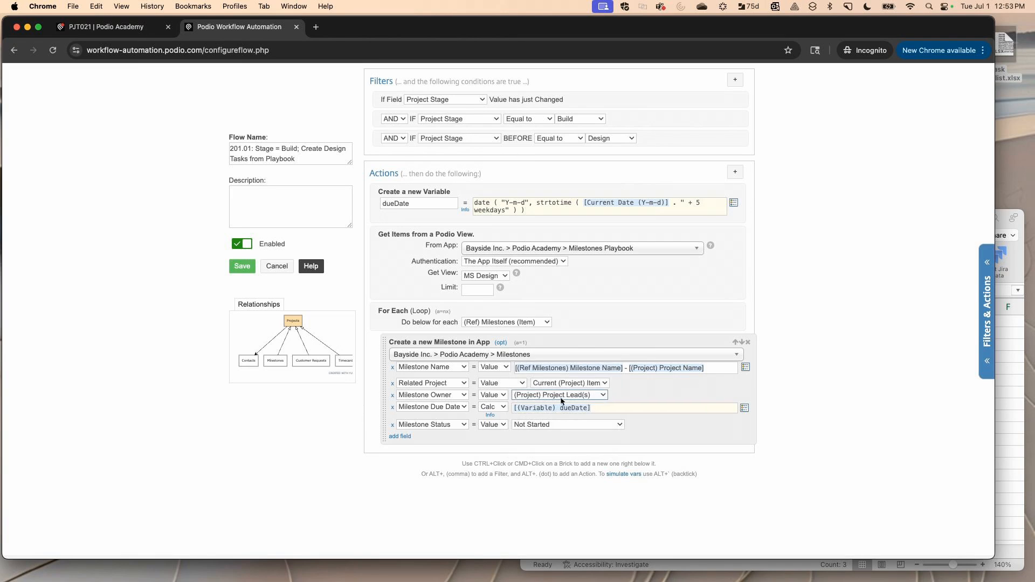
Step: Add an End If action below the create-milestone action
left_click(527, 439, "super")
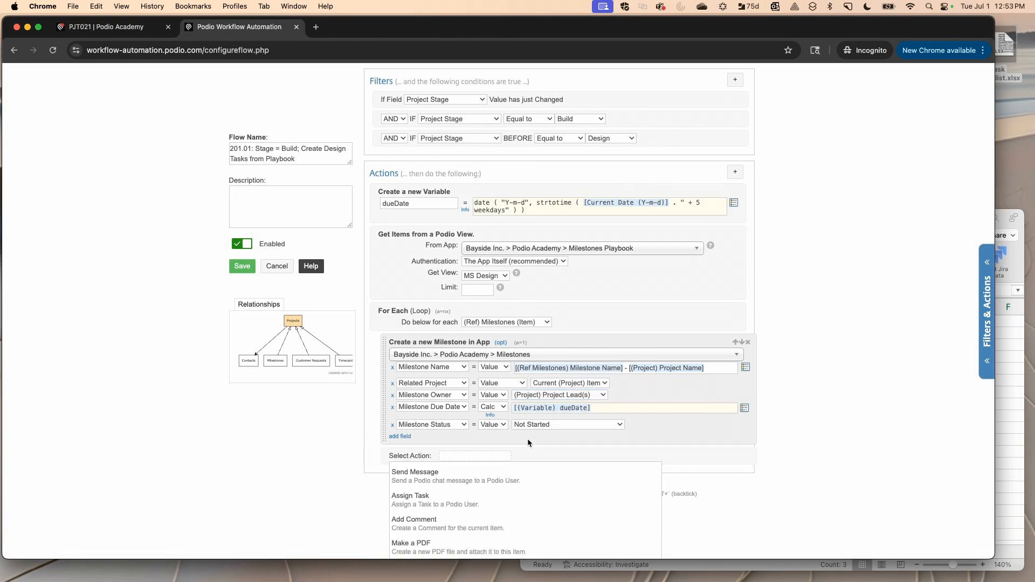
type("end")
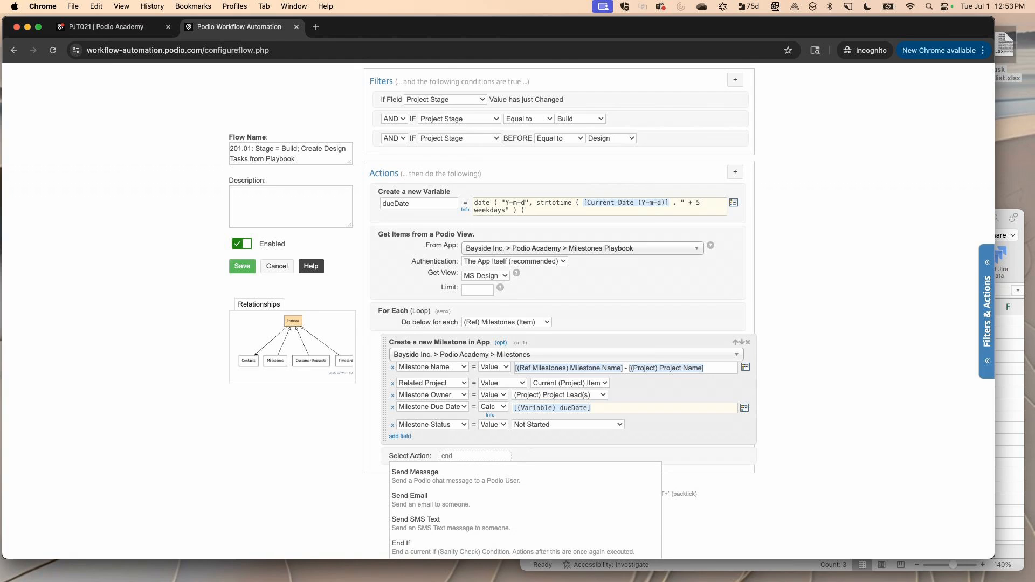
key("Down")
key("Down")
key("Down")
key("Down")
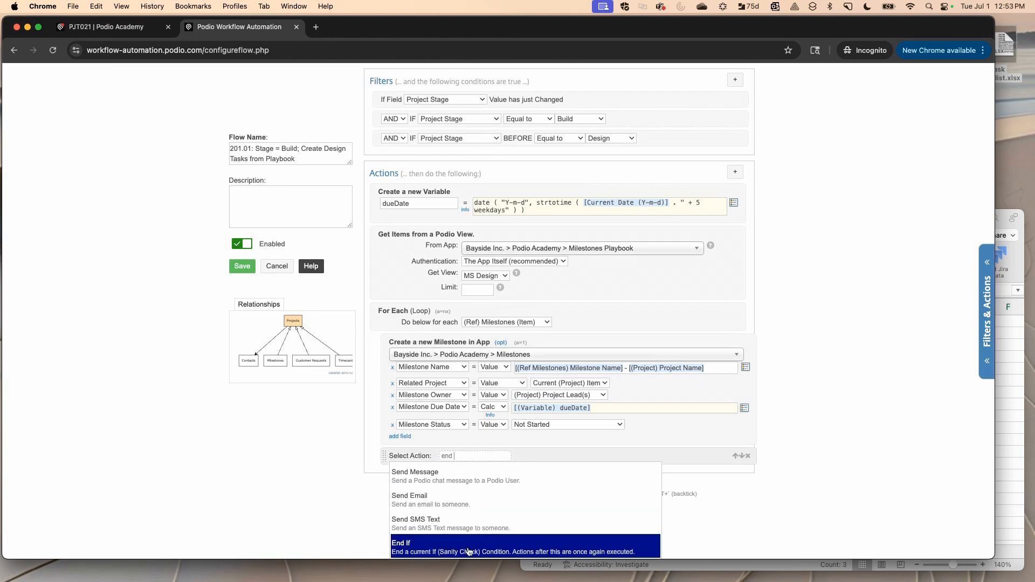
key("Return")
Step: Rename the flow as 200.01: Stage = Design; Create Design Tasks from Playbook
scroll(368, 335, "up", 1)
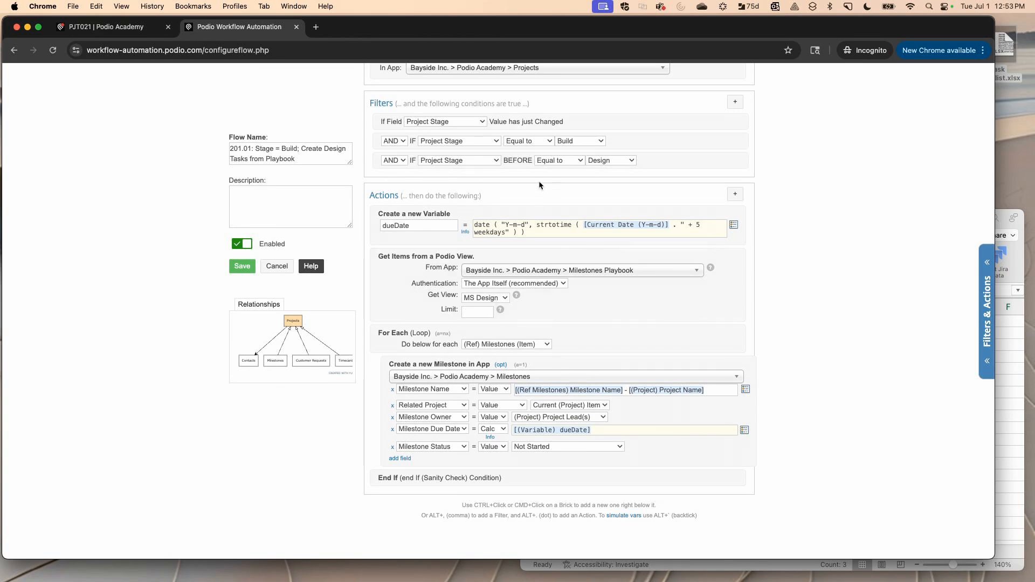
double_click(287, 149)
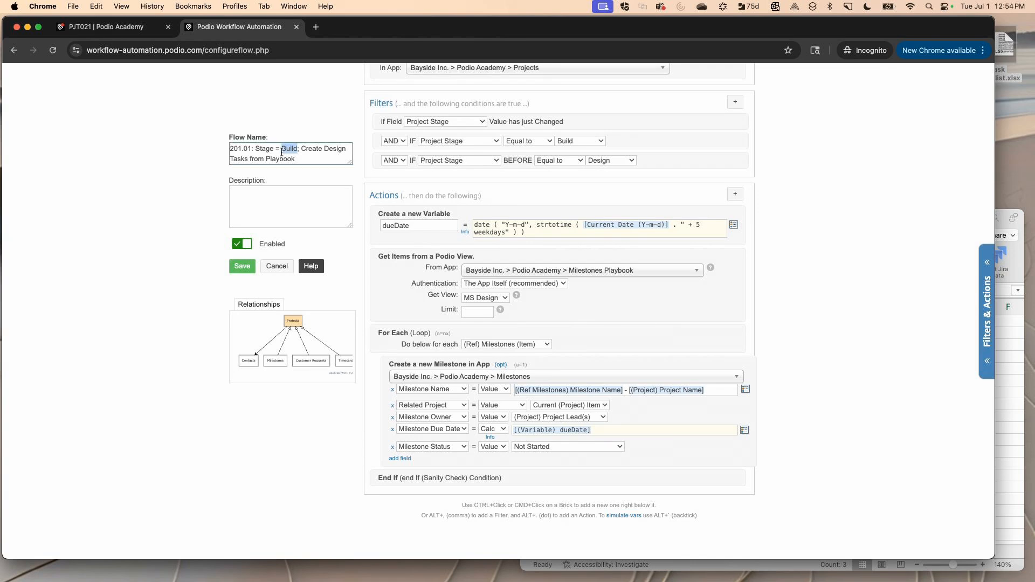
left_click(242, 150)
key("BackSpace")
type("0")
double_click(283, 150)
type("Design")
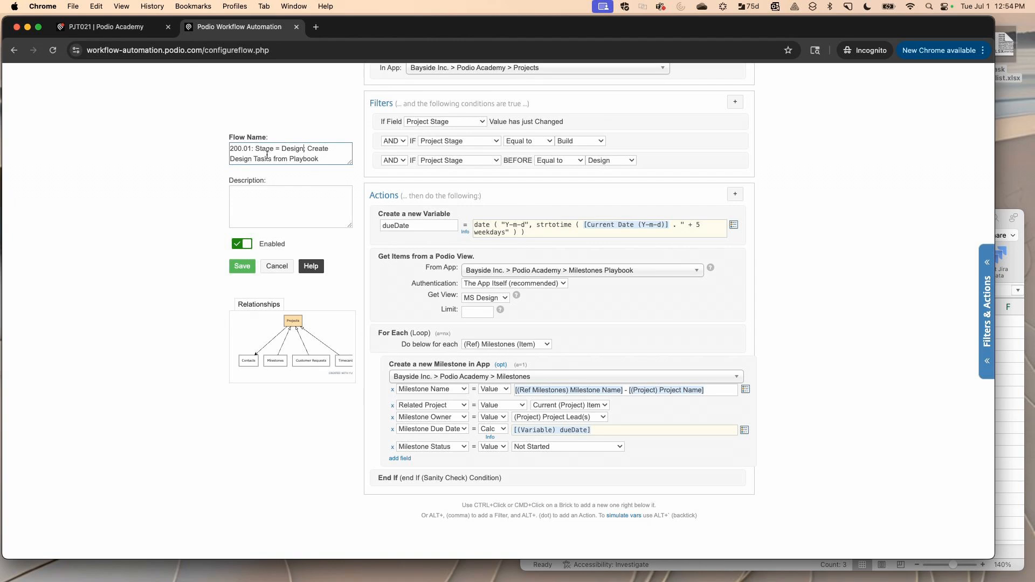
Step: Set the filters to Project Stage equal to Design and previous stage equal to Not Started, and save the flow
left_click(566, 142)
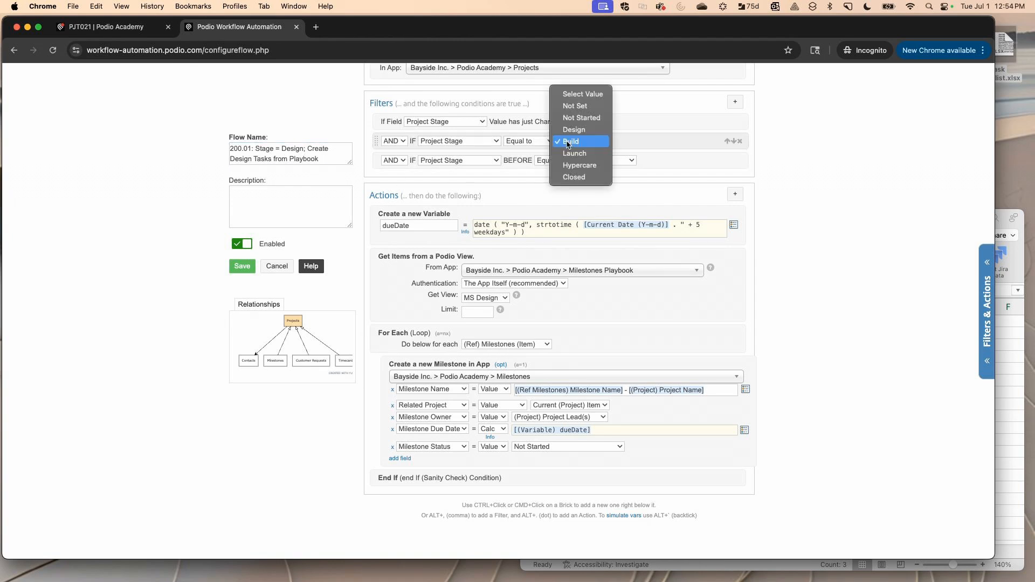
left_click(574, 129)
left_click(603, 160)
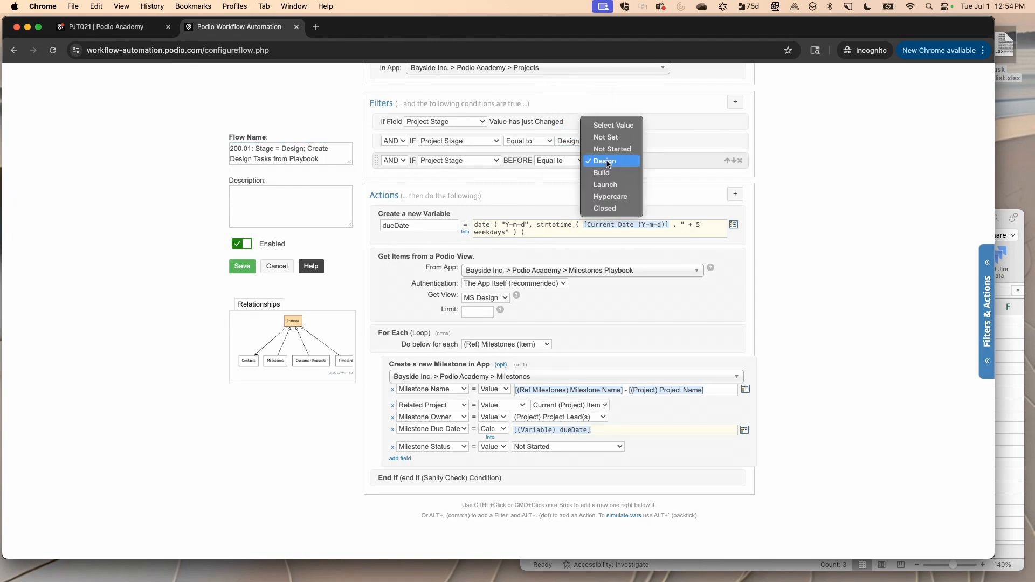
left_click(607, 149)
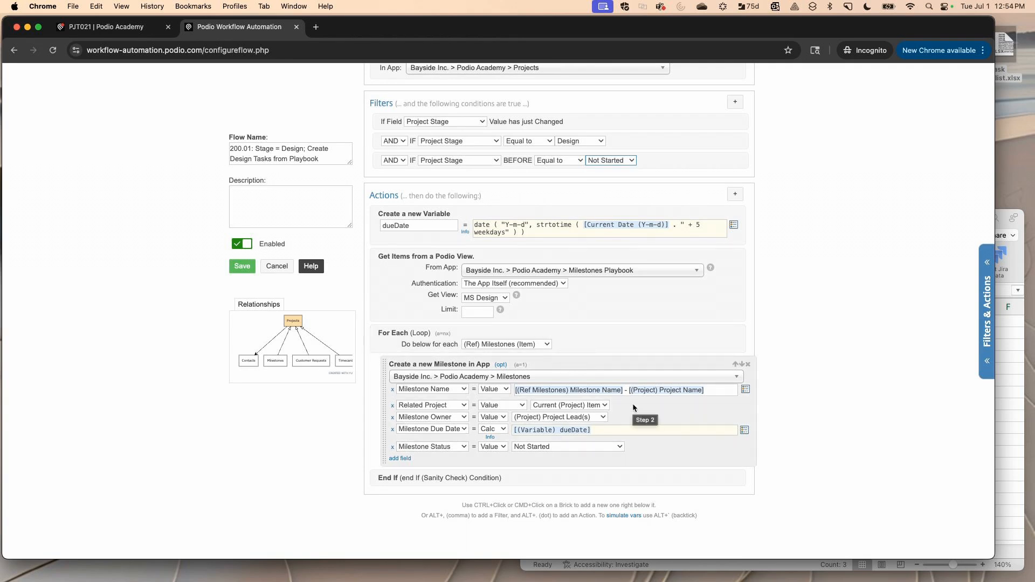
left_click(242, 266)
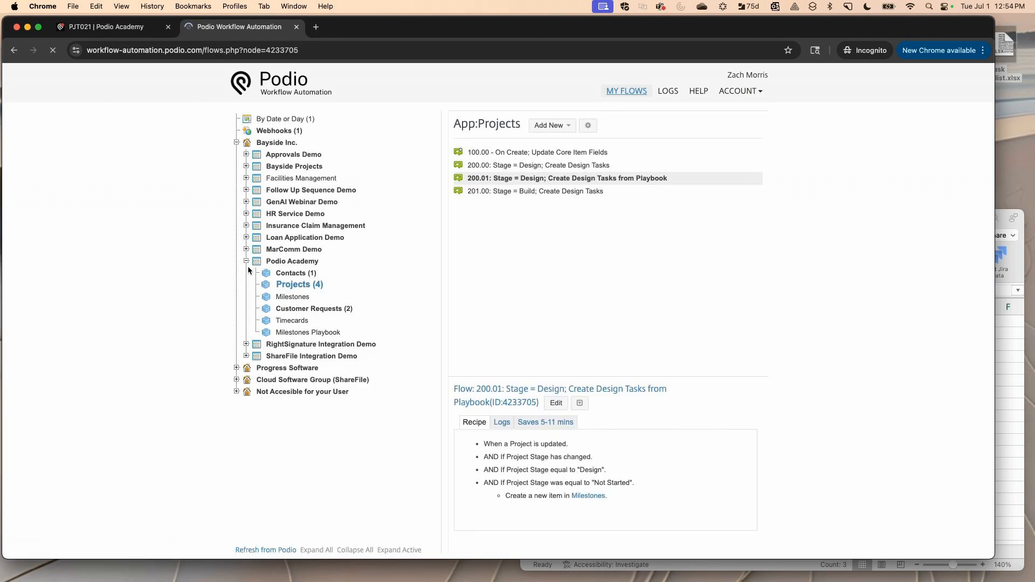
Step: Deactivate the Projects flows 200.00: Stage = Design; Create Design Tasks and 201.00: Stage = Build; Create Design Tasks
left_click(495, 167)
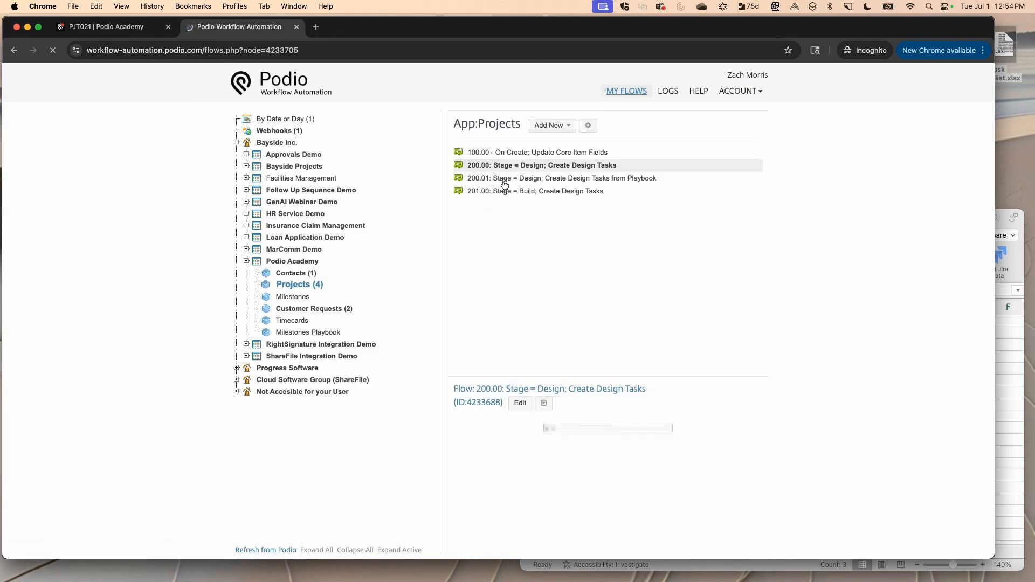
left_click(544, 404)
left_click(562, 449)
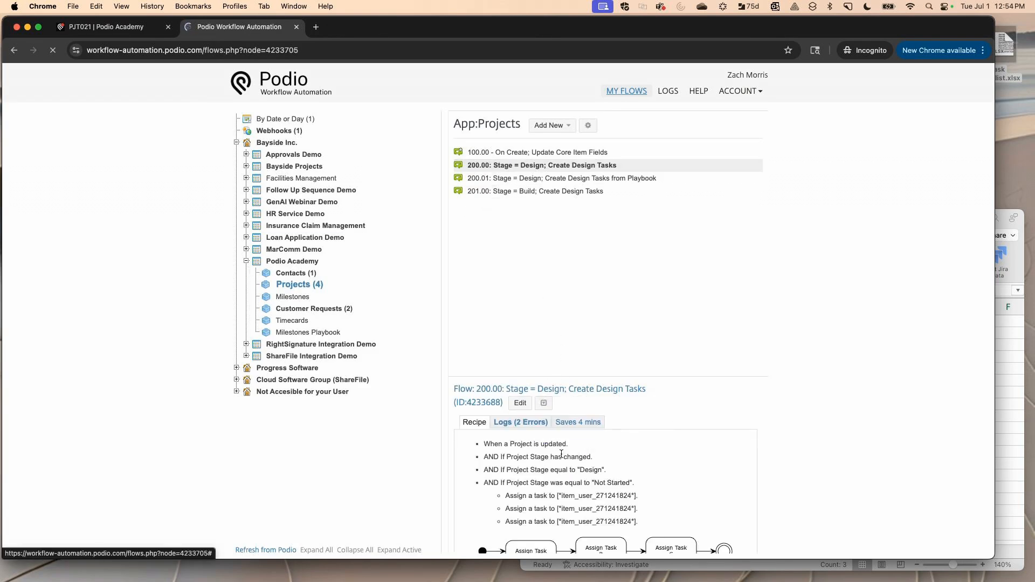
left_click(521, 193)
left_click(543, 403)
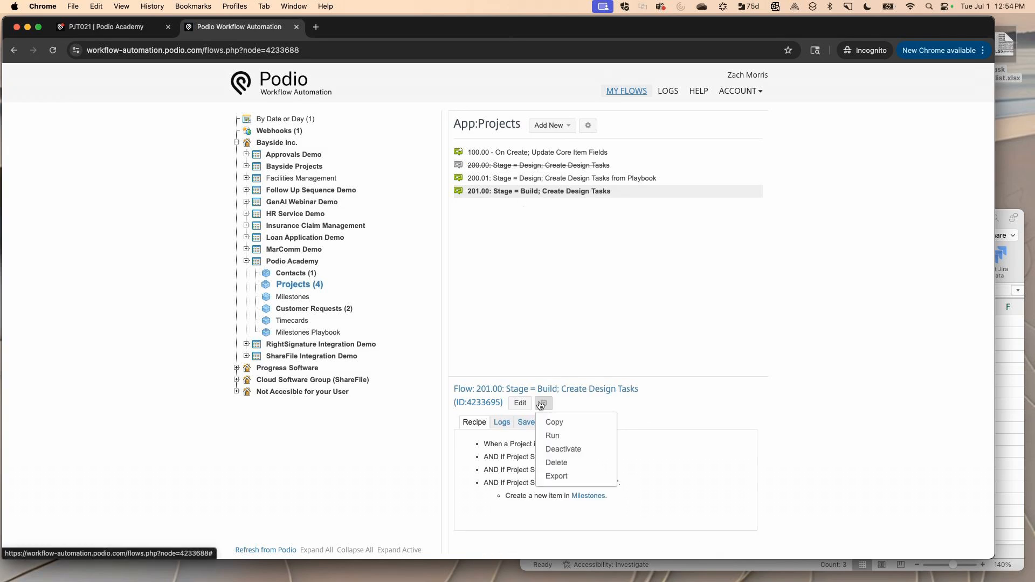
left_click(564, 449)
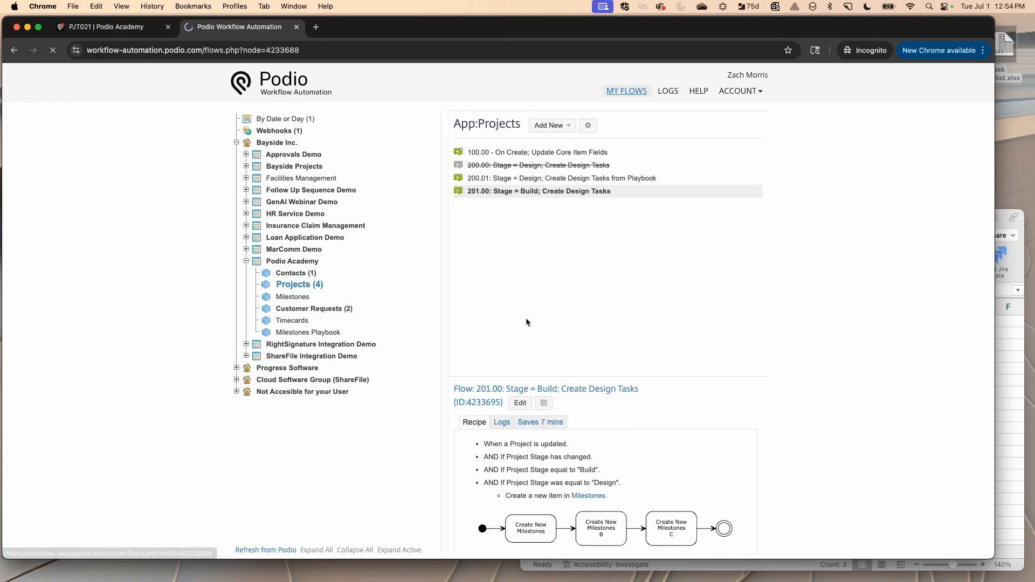
Step: Copy the flow 200.01: Stage = Design; Create Design Tasks from Playbook, with Podio Academy > Projects as the destination app
left_click(517, 181)
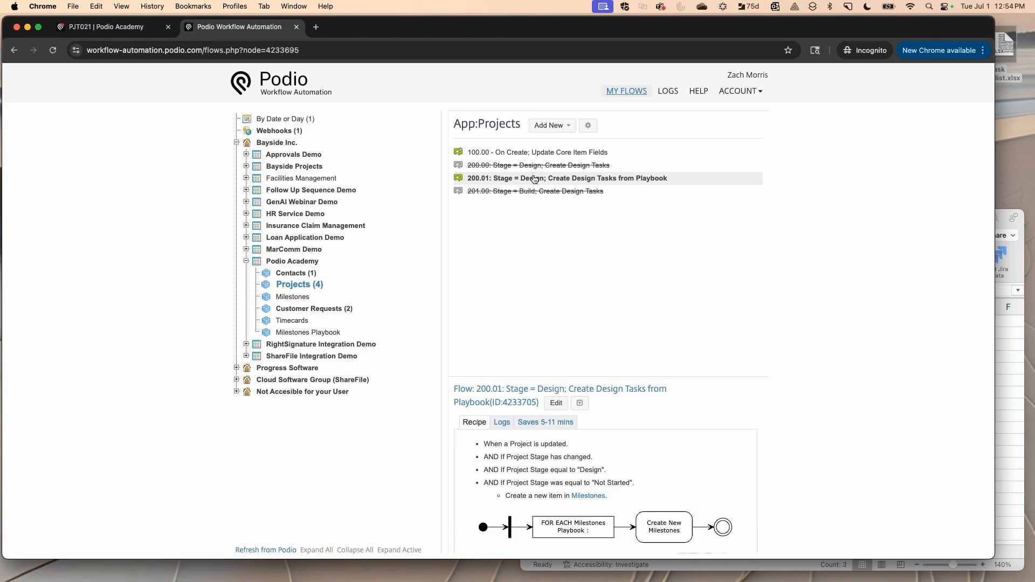
left_click(581, 403)
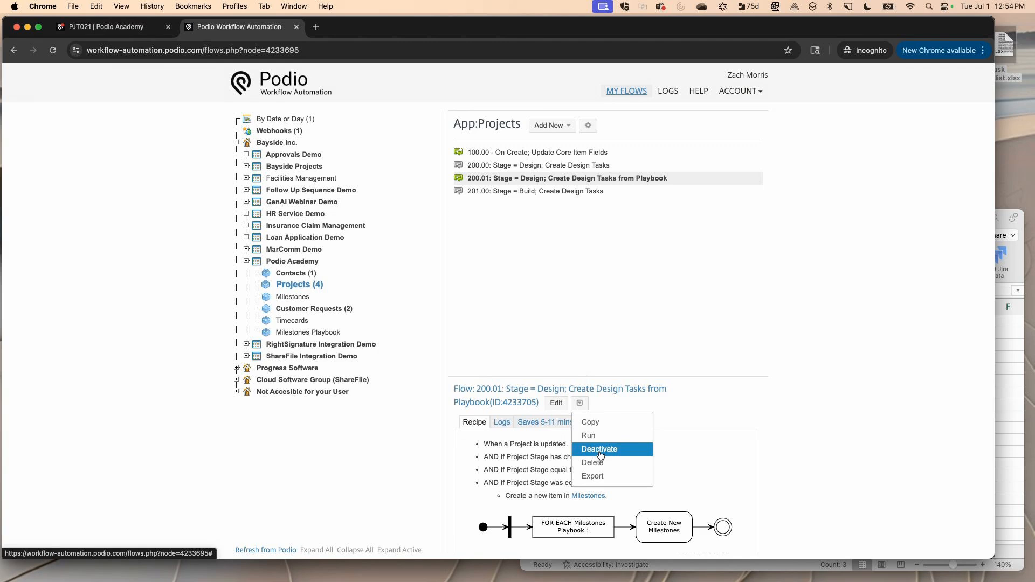
left_click(596, 423)
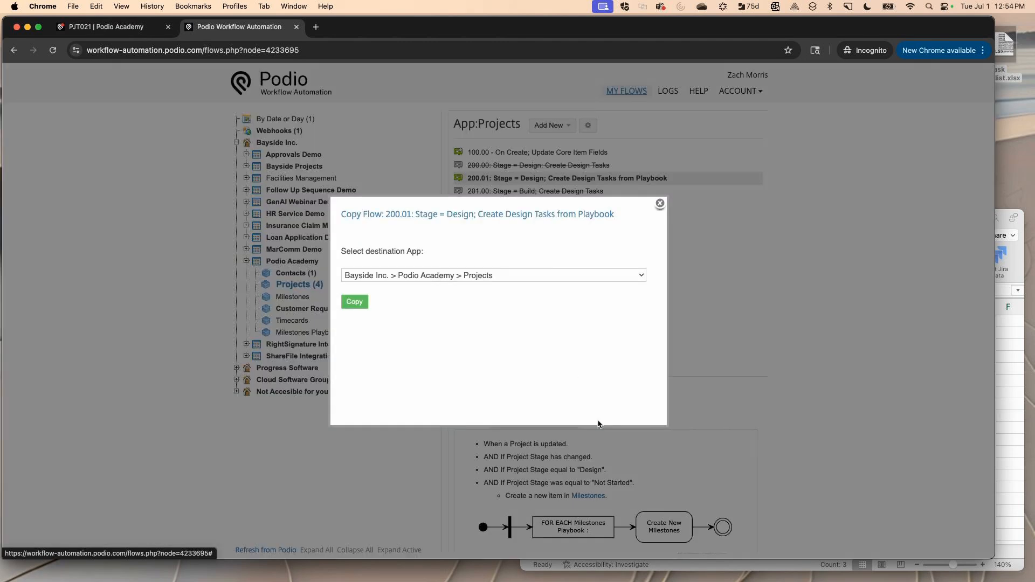
left_click(361, 302)
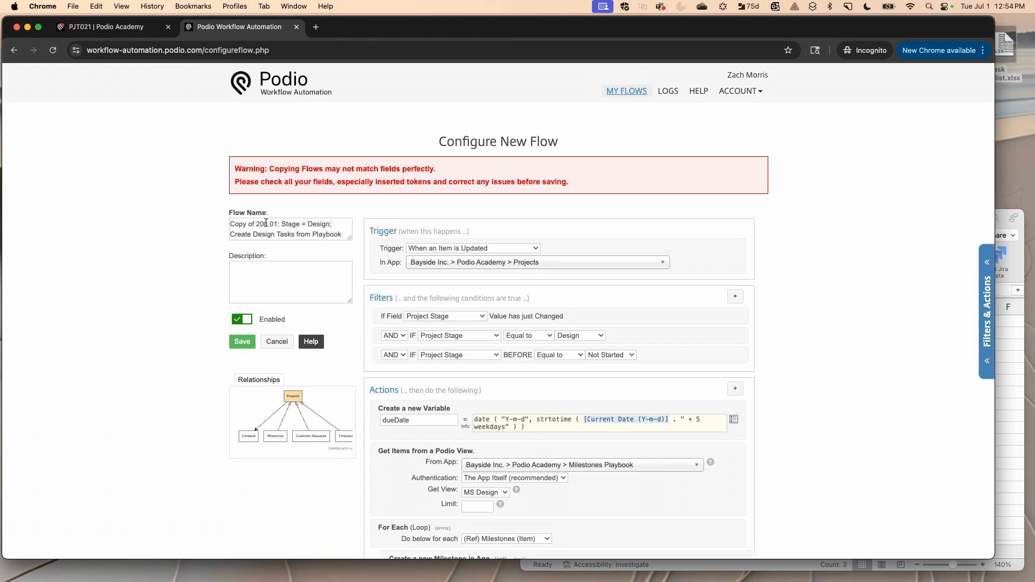
Step: Rename the copied flow as Copy of 201.01: Stage = Build; Create Build Tasks from Playbook
left_click(267, 223)
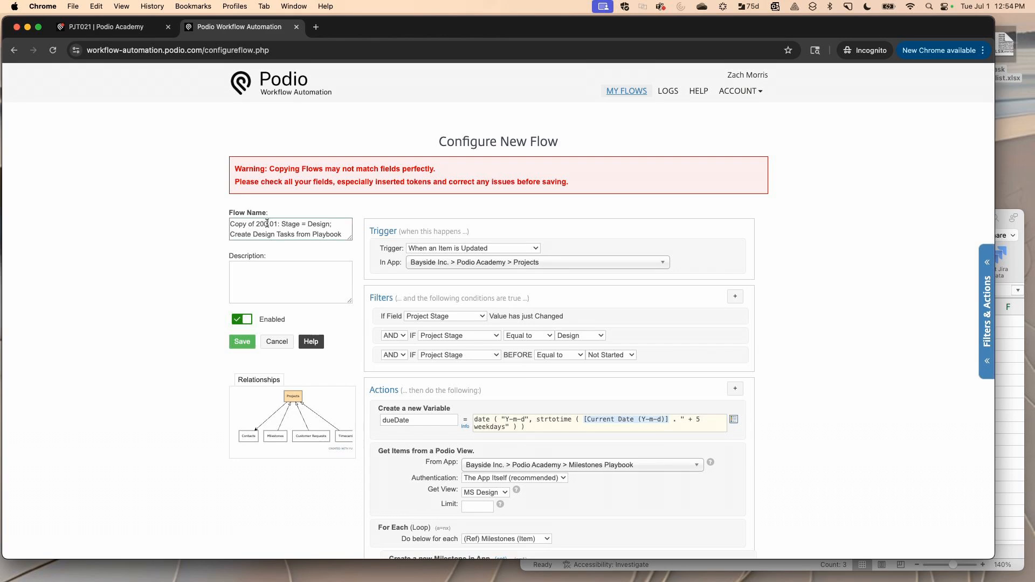
double_click(322, 224)
type("Build")
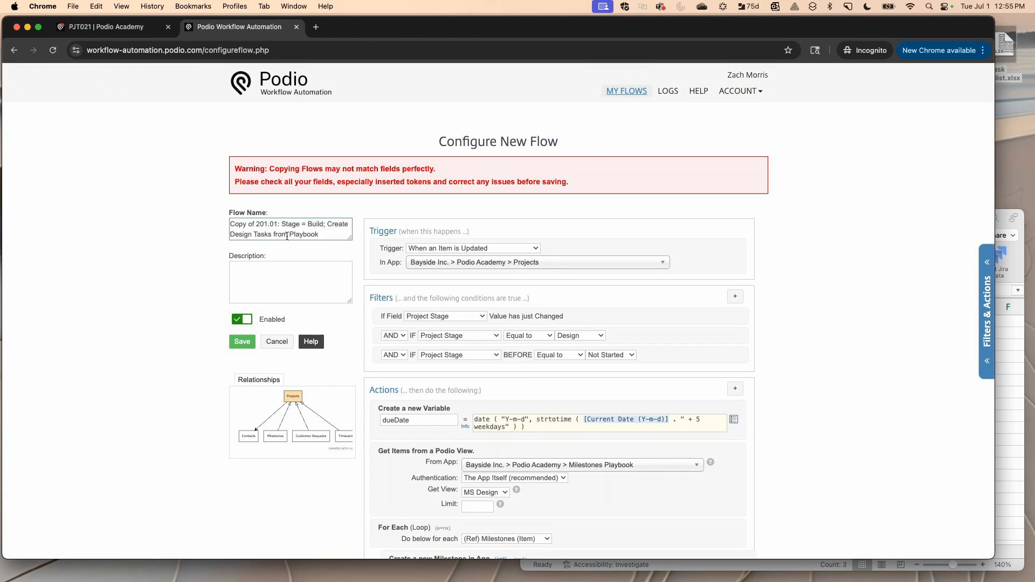
double_click(238, 233)
type("Build")
Step: Set the copied flow's filters to Project Stage equal to Build and previous stage equal to Design
scroll(444, 331, "down", 1)
scroll(444, 326, "down", 1)
left_click(572, 286)
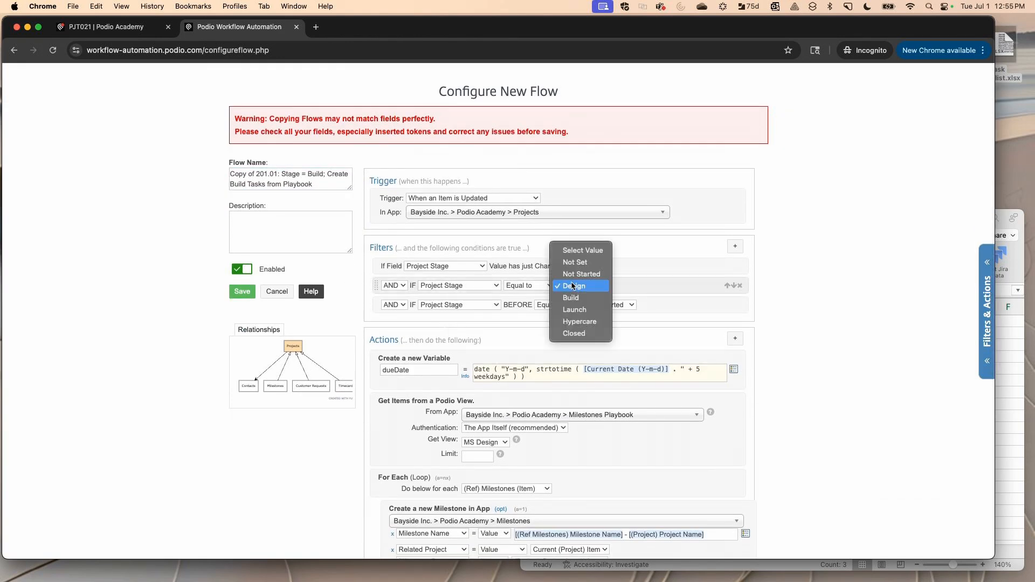
left_click(571, 297)
left_click(609, 305)
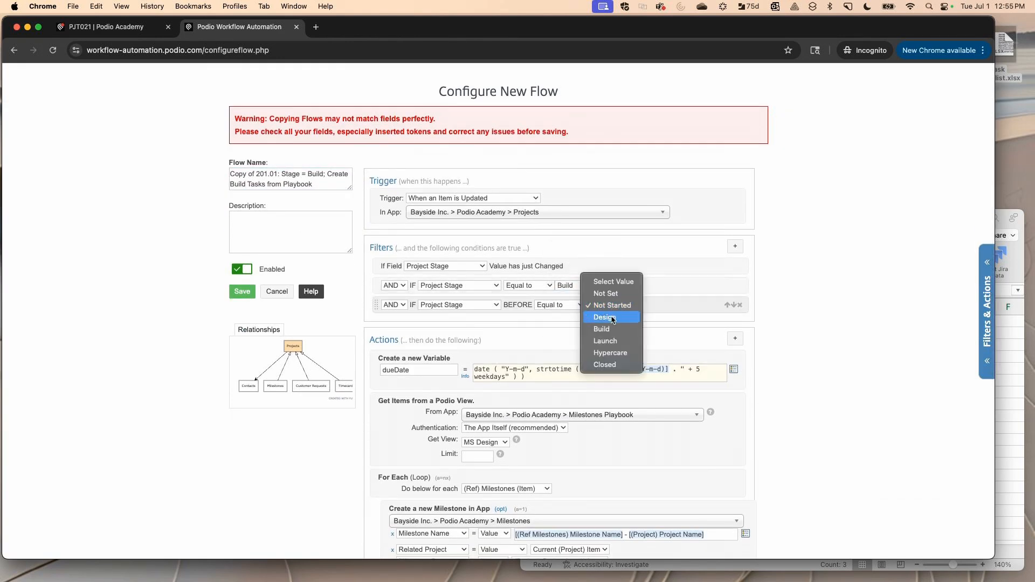
left_click(606, 305)
Step: Get the Milestones Playbook items from the MS Build view and save the flow
scroll(534, 424, "down", 3)
left_click(470, 361)
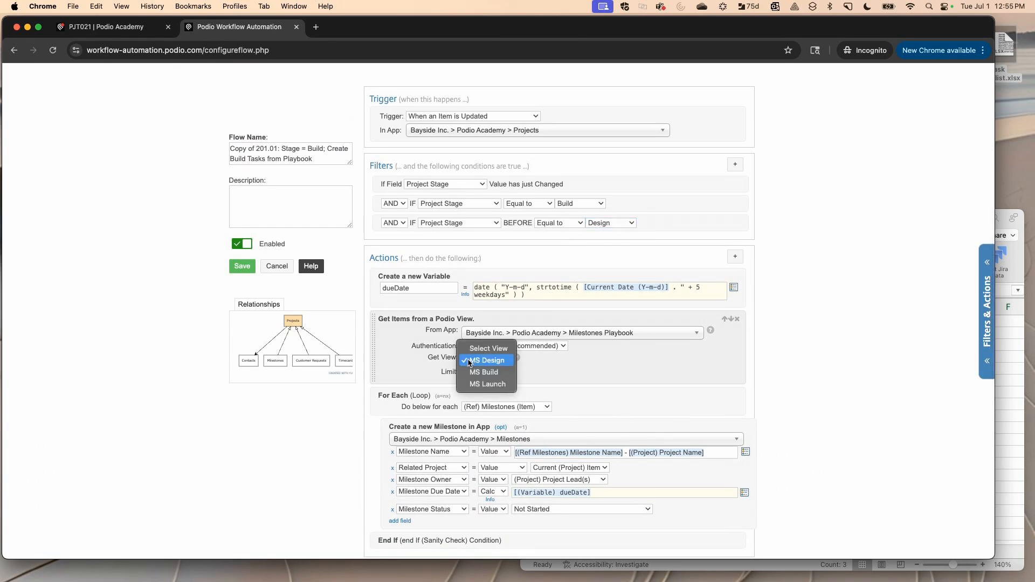
left_click(469, 362)
left_click(468, 363)
left_click(477, 372)
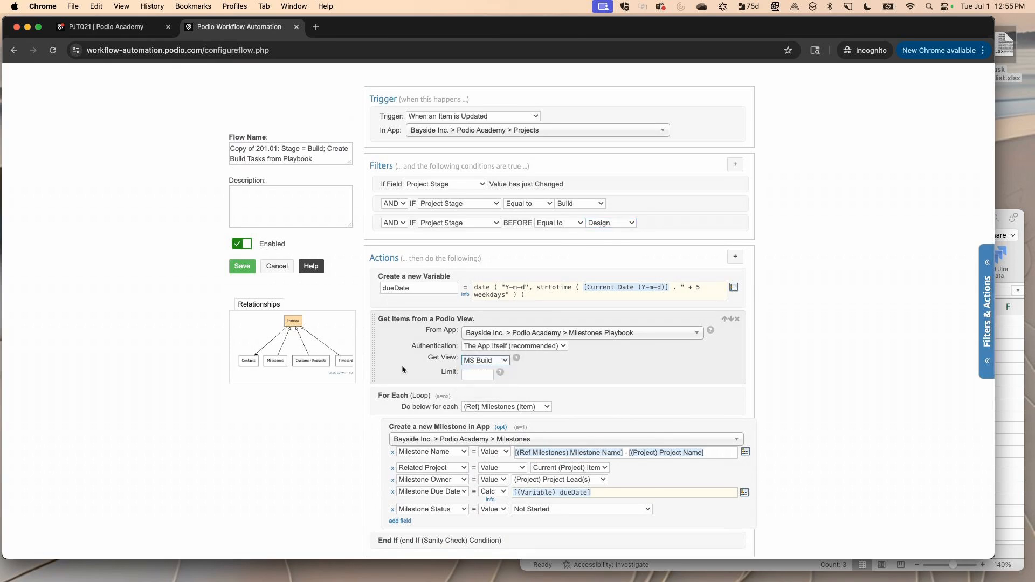
scroll(403, 369, "down", 1)
scroll(403, 369, "down", 1)
left_click(244, 266)
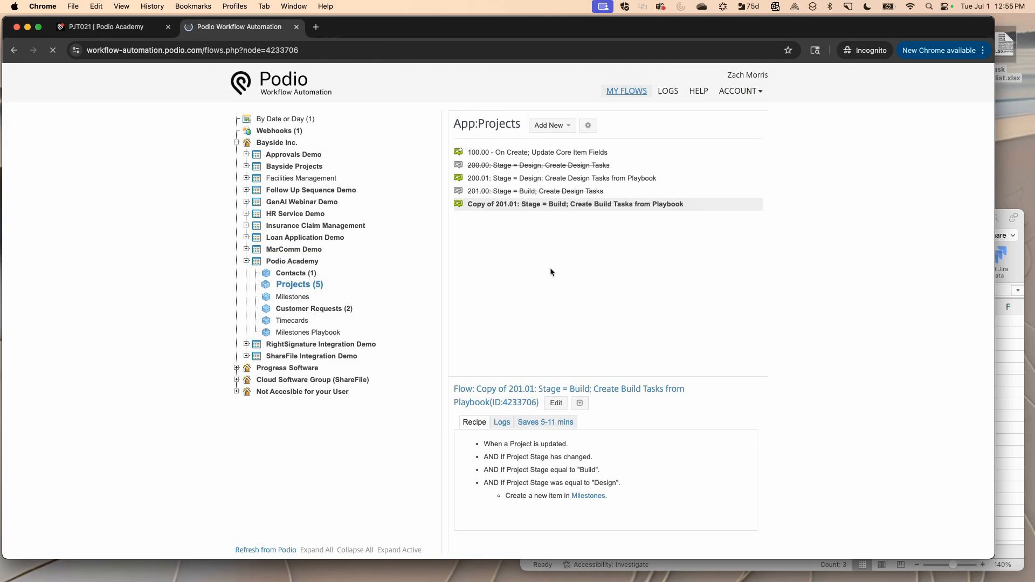
Step: Copy the flow Copy of 201.01: Stage = Build; Create Build Tasks from Playbook, with Podio Academy > Projects as the destination app
left_click(580, 402)
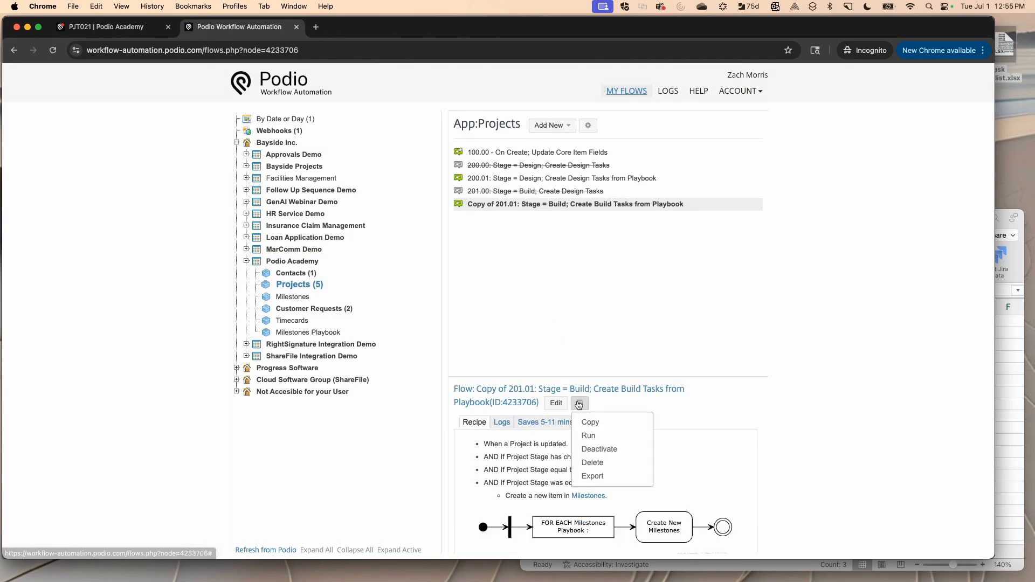
left_click(589, 422)
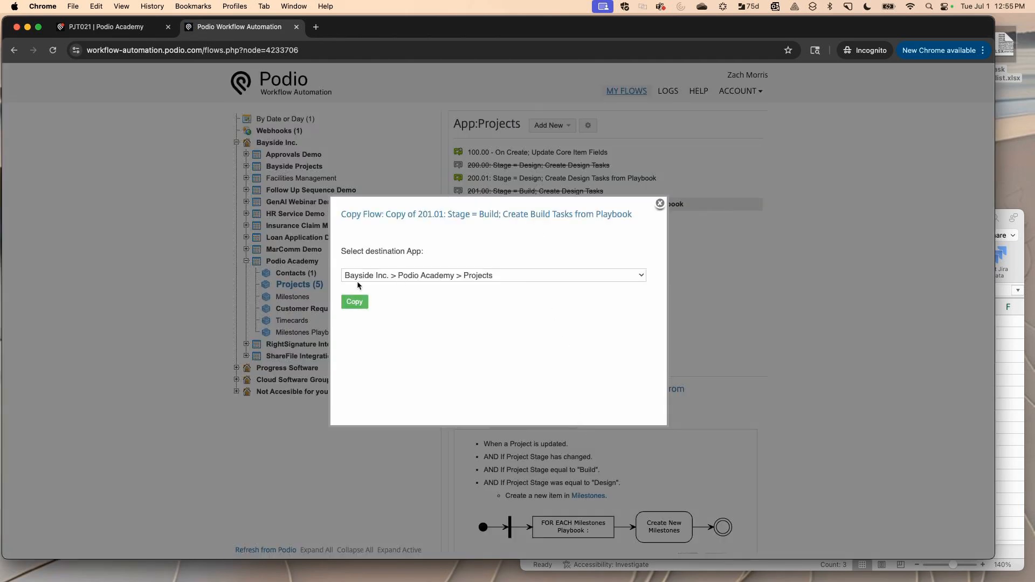
left_click(362, 302)
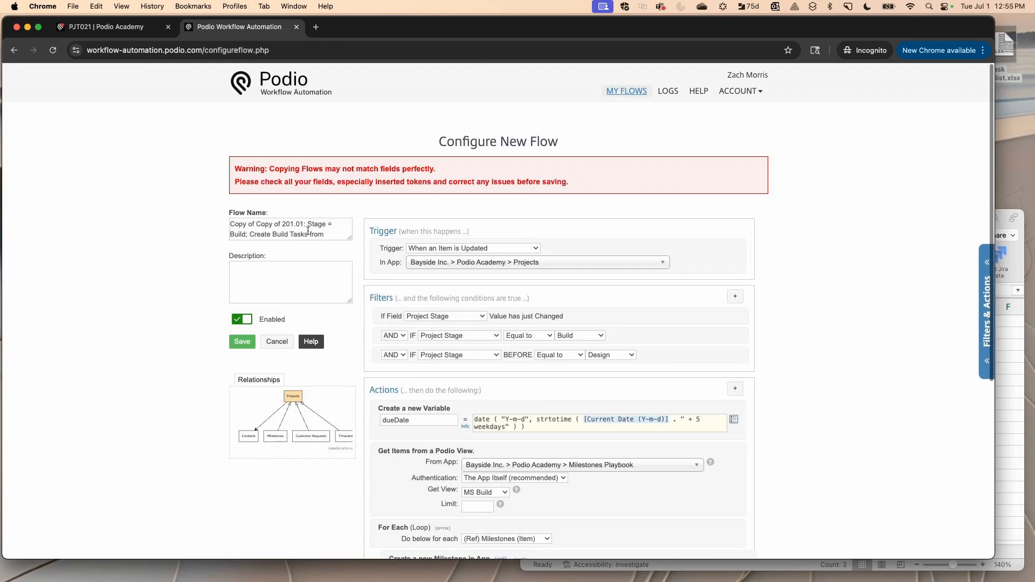
Step: Rename the new flow copy as 201.01: Stage = Launch; Create Launch Tasks from Playbook
double_click(315, 223)
type("Launch")
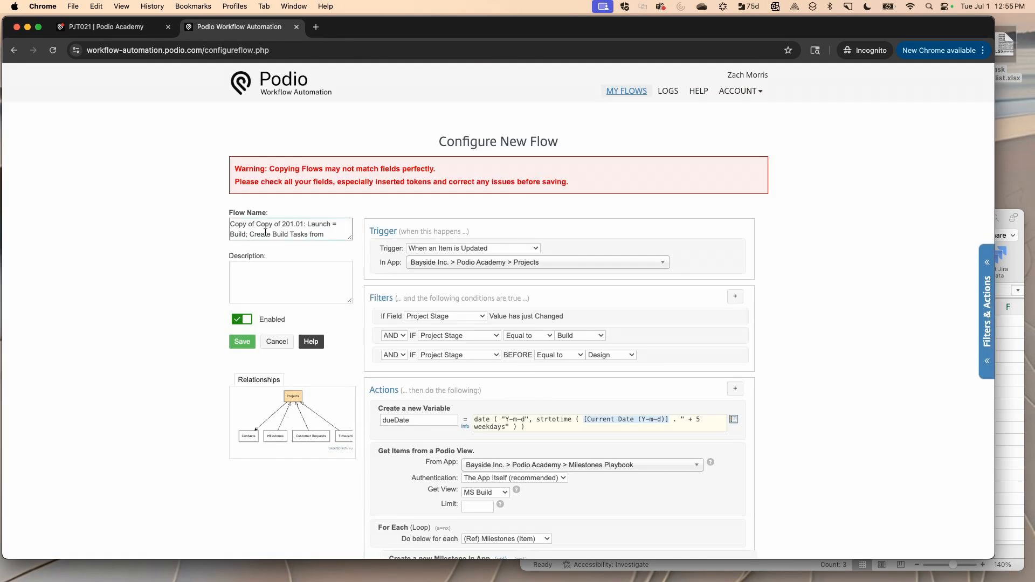
double_click(318, 223)
type("Stage")
double_click(243, 234)
type("Launch")
double_click(284, 235)
type("Launch")
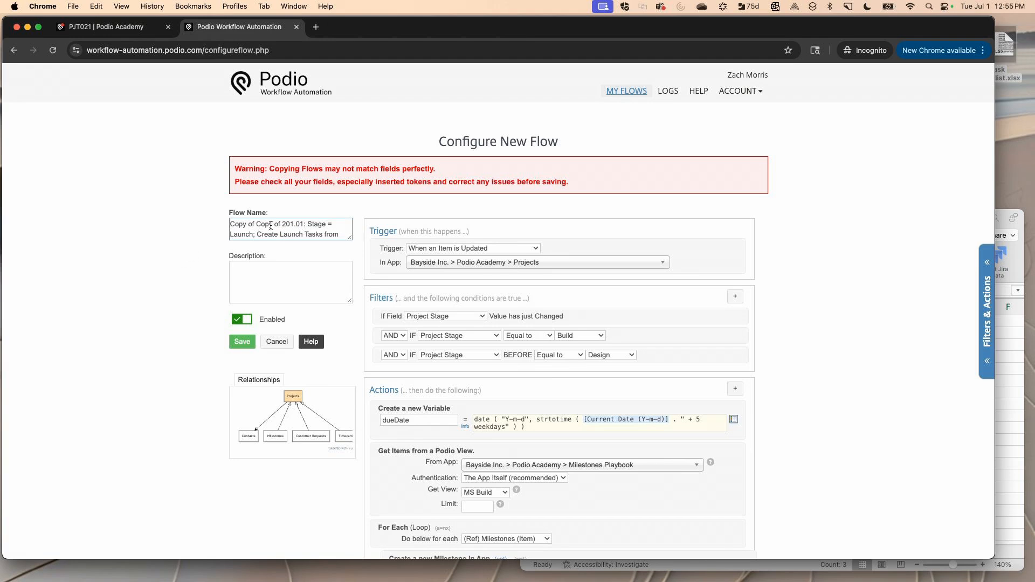
left_click_drag(275, 225, 224, 220)
key("BackSpace")
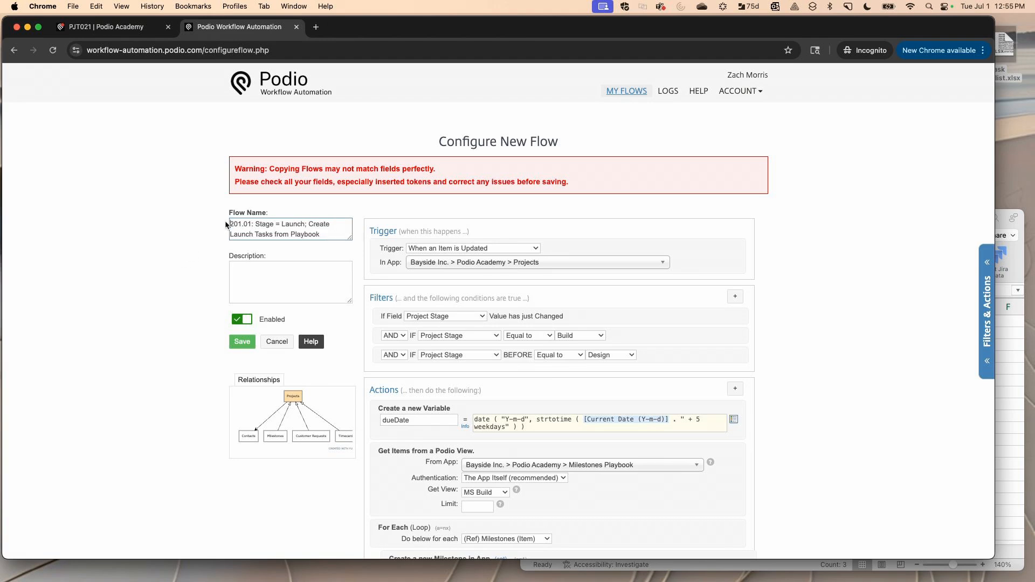
Step: Set the Launch flow's filters to Project Stage equal to Launch and previous stage equal to Build
left_click(587, 335)
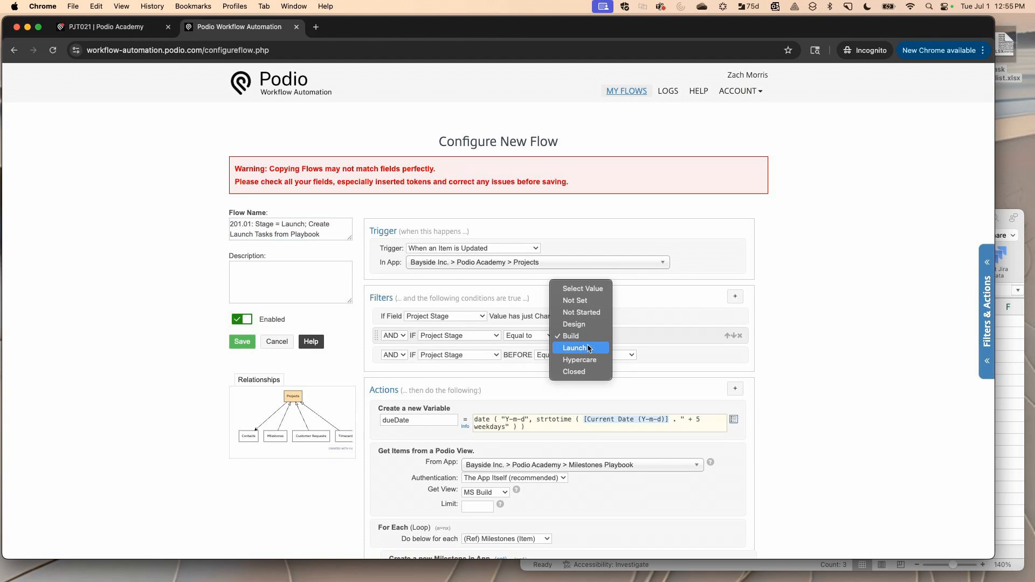
left_click(604, 347)
left_click(606, 355)
left_click(608, 366)
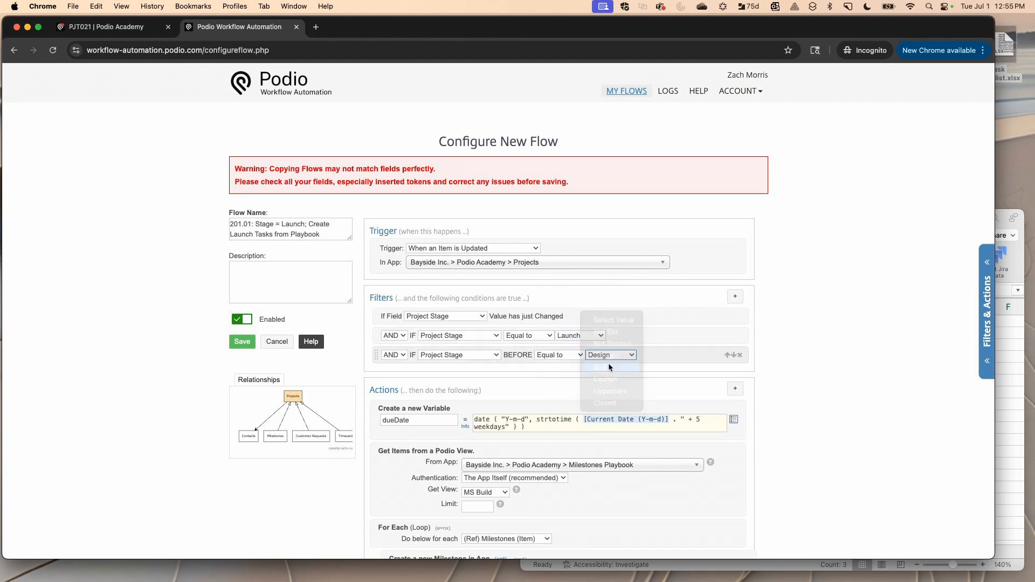
Step: Get the Milestones Playbook items from the MS Launch view and save the flow
scroll(520, 398, "down", 3)
left_click(486, 417)
left_click(488, 429)
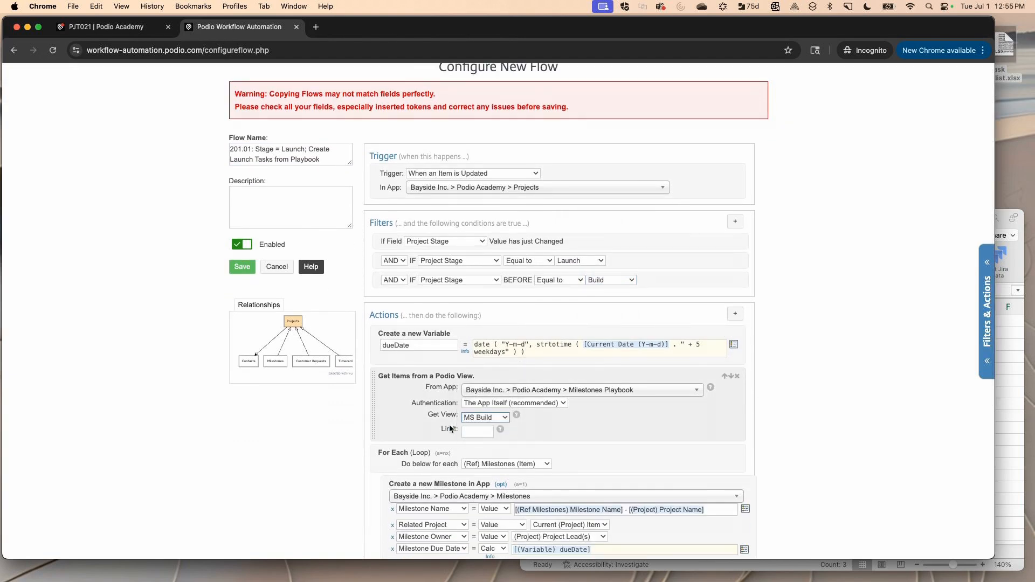
scroll(535, 376, "down", 3)
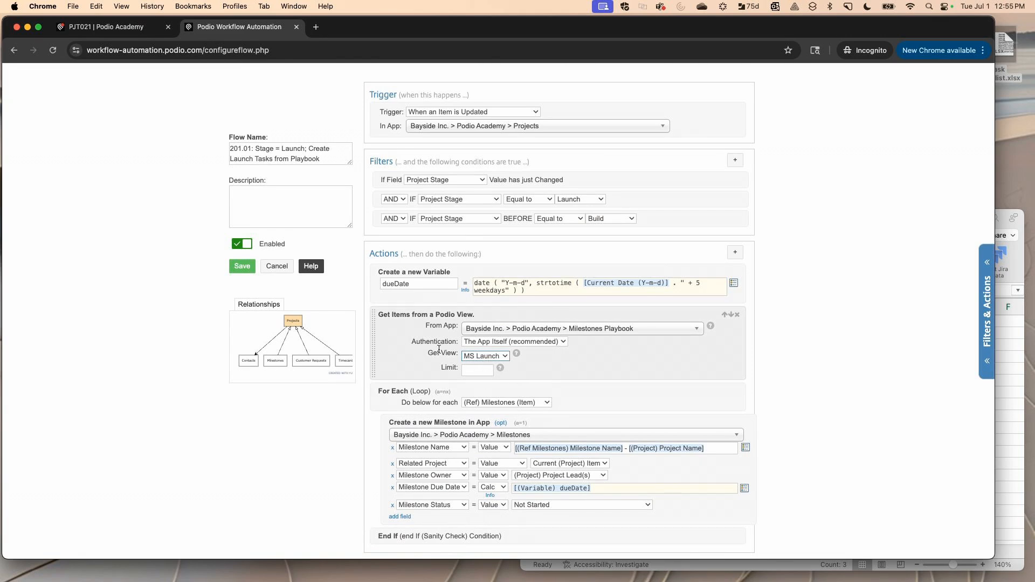
left_click(243, 266)
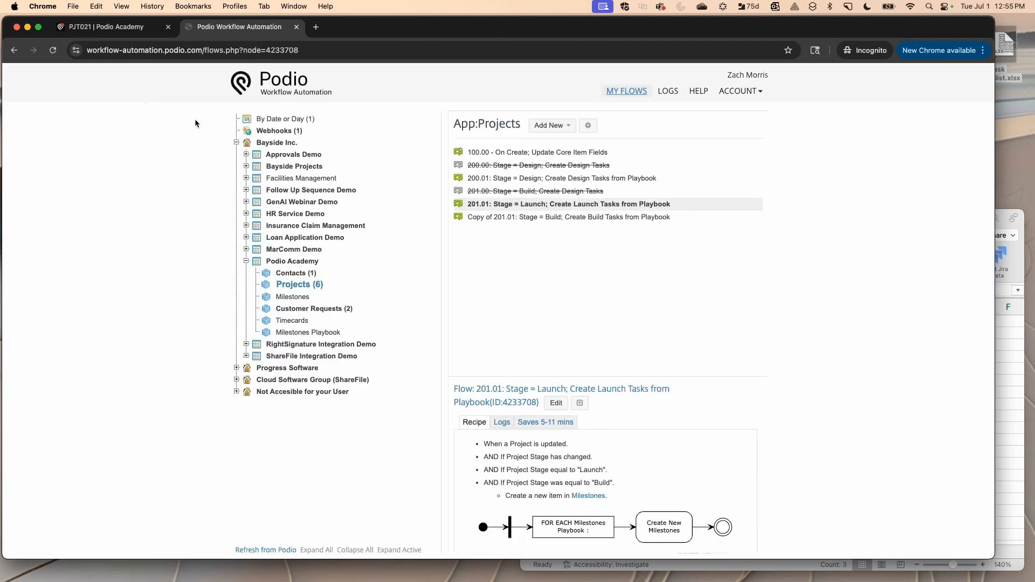
Step: Rename the Build playbook flow as 201.01: Stage = Build; Create Build Tasks from Playbook and save it
left_click(492, 217)
left_click(555, 401)
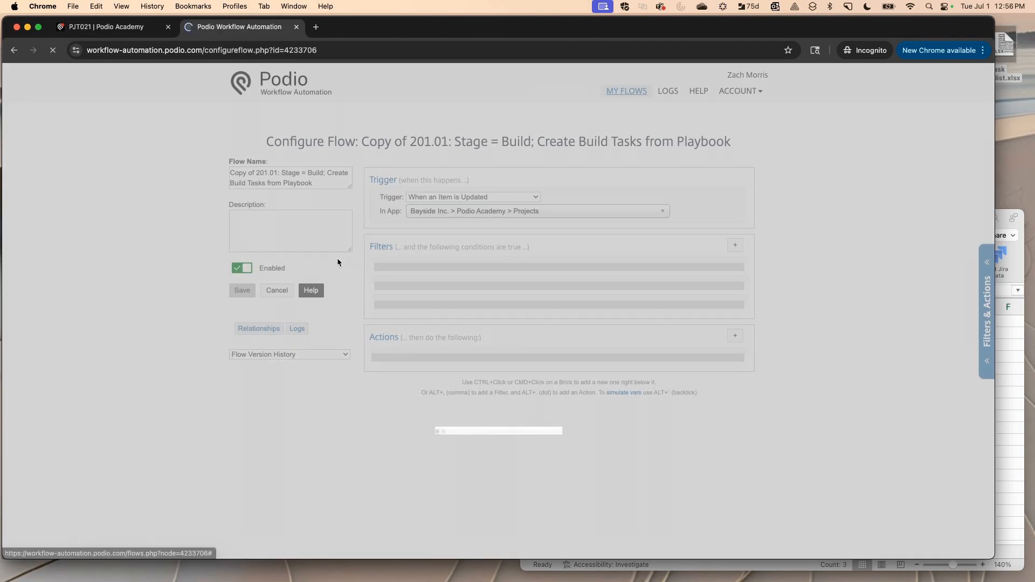
scroll(257, 177, "down", 3)
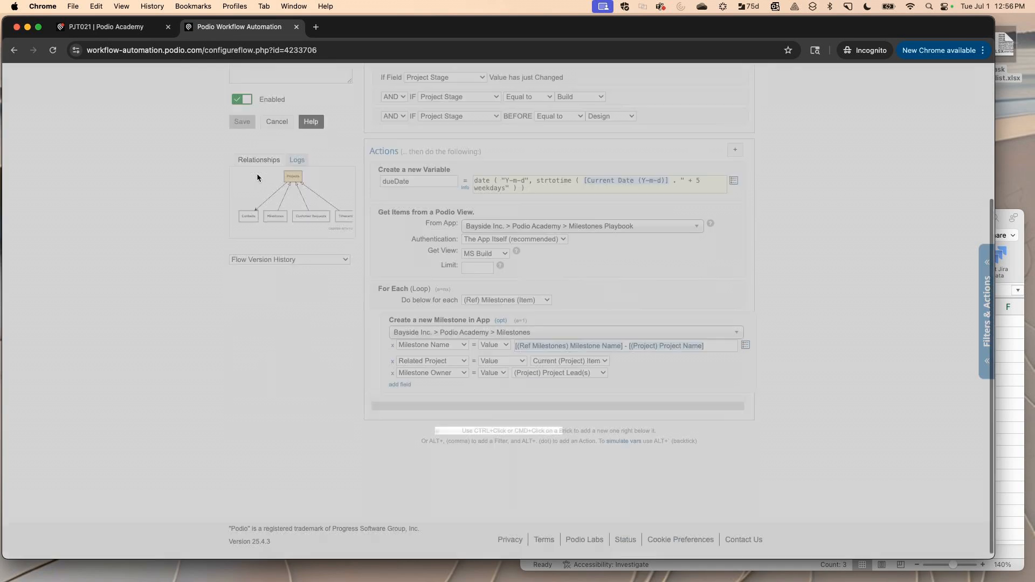
scroll(257, 173, "up", 3)
left_click_drag(256, 173, 182, 160)
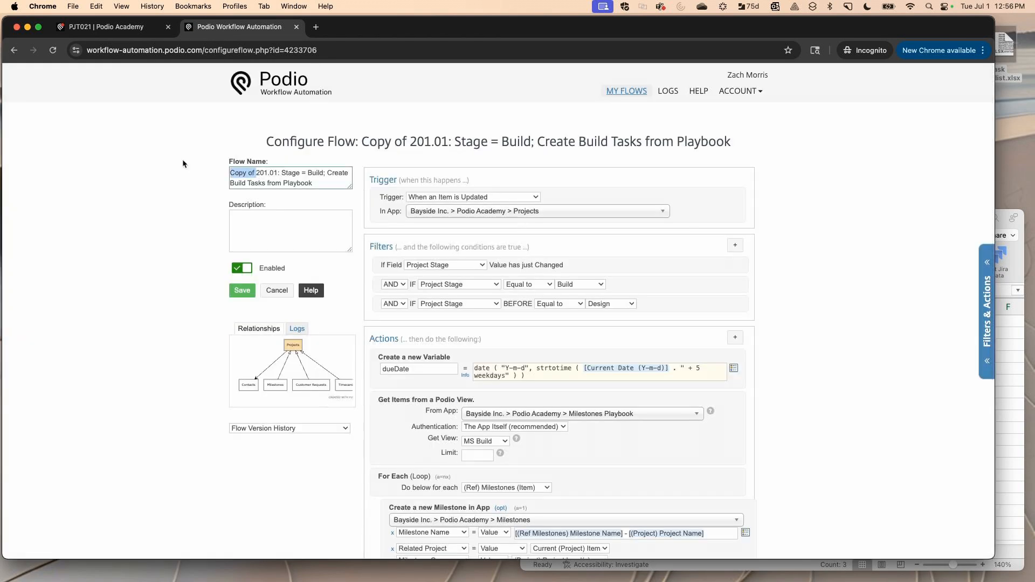
key("BackSpace")
left_click(230, 290)
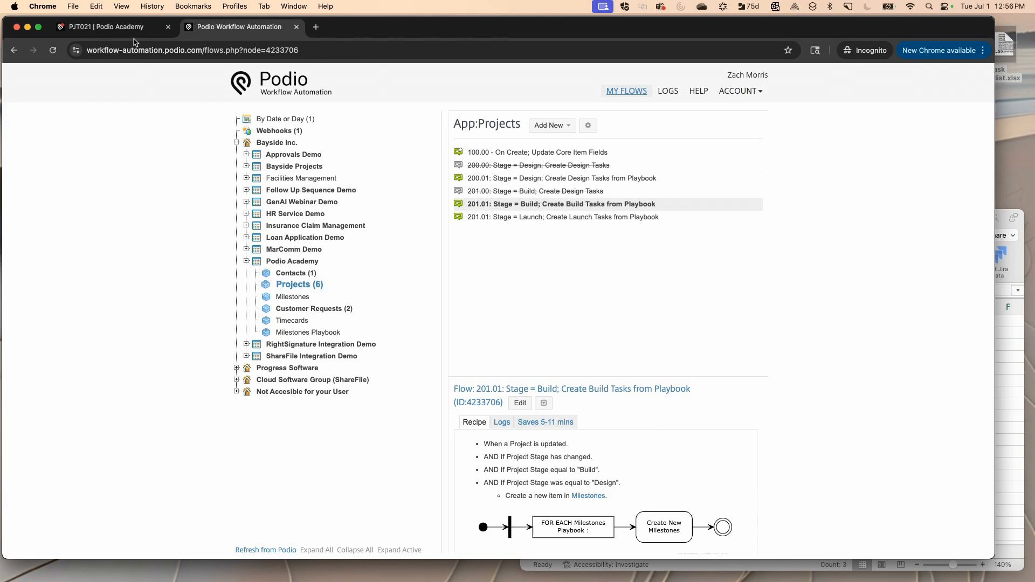
Step: Switch to the Podio project PJT021, set its Project Stage to Launch and check the activity for new milestones
left_click(106, 26)
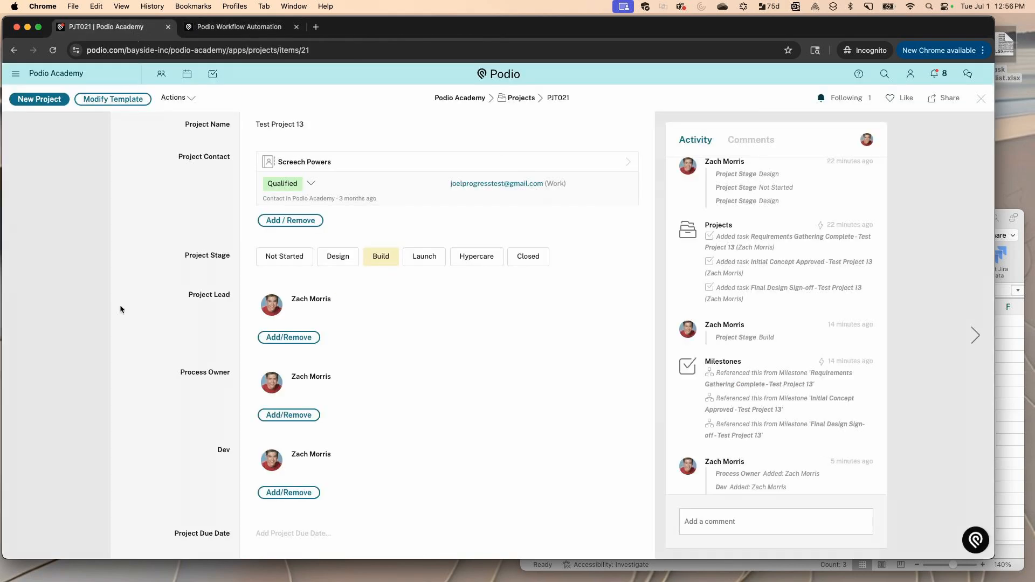
left_click(424, 257)
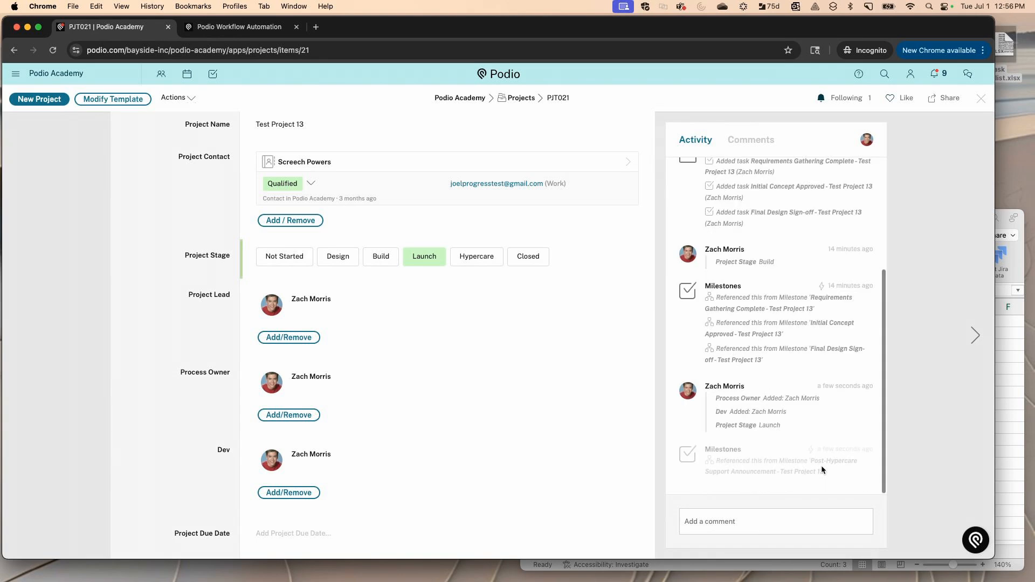
scroll(822, 470, "down", 1)
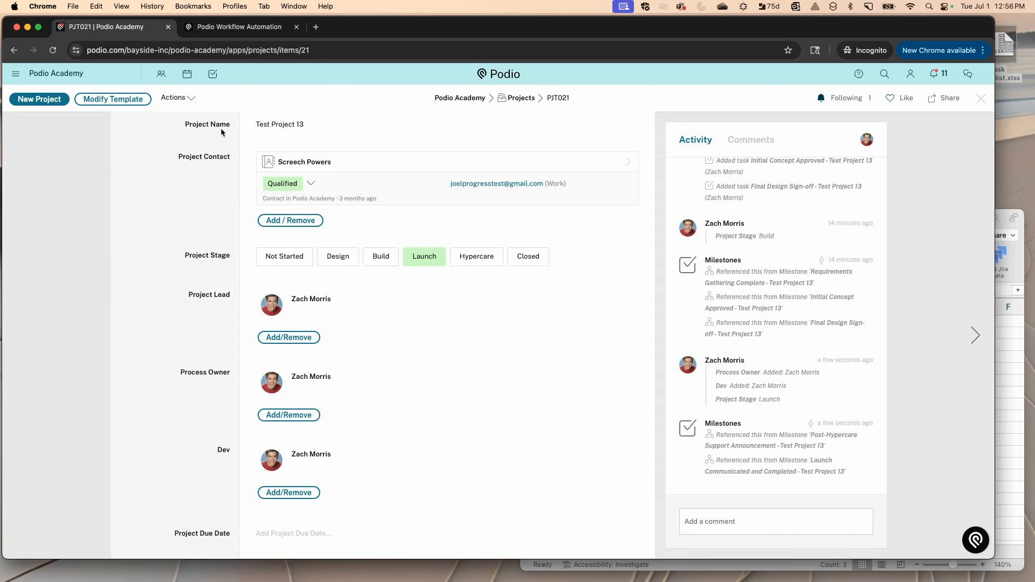
left_click(244, 34)
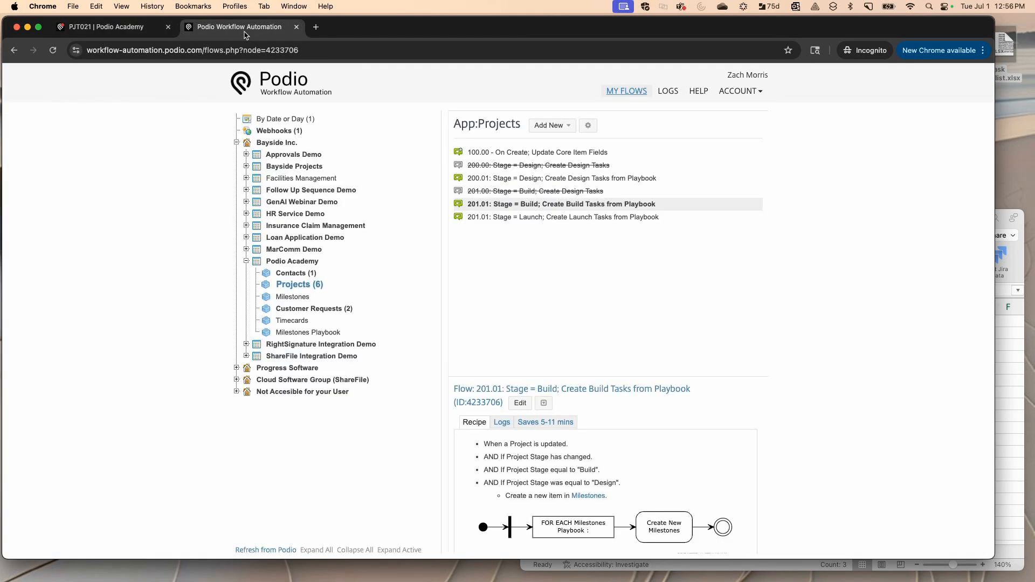
left_click(108, 27)
scroll(209, 178, "up", 3)
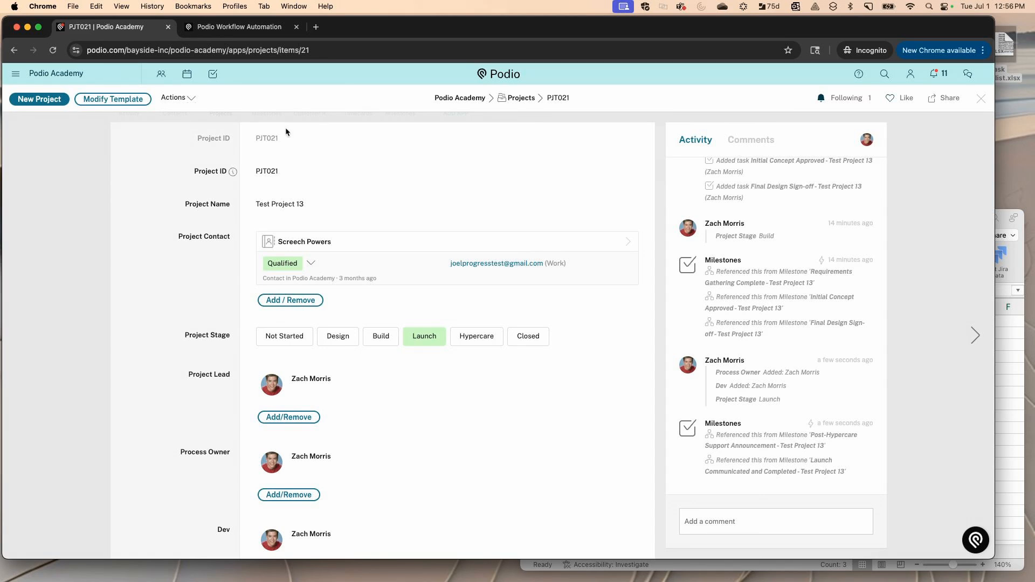
left_click(178, 100)
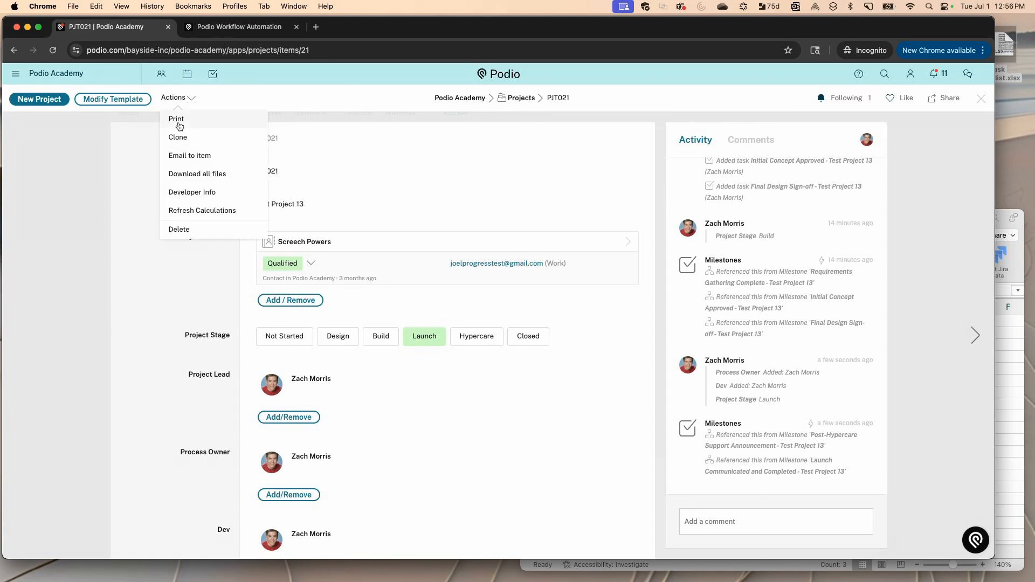
left_click(124, 145)
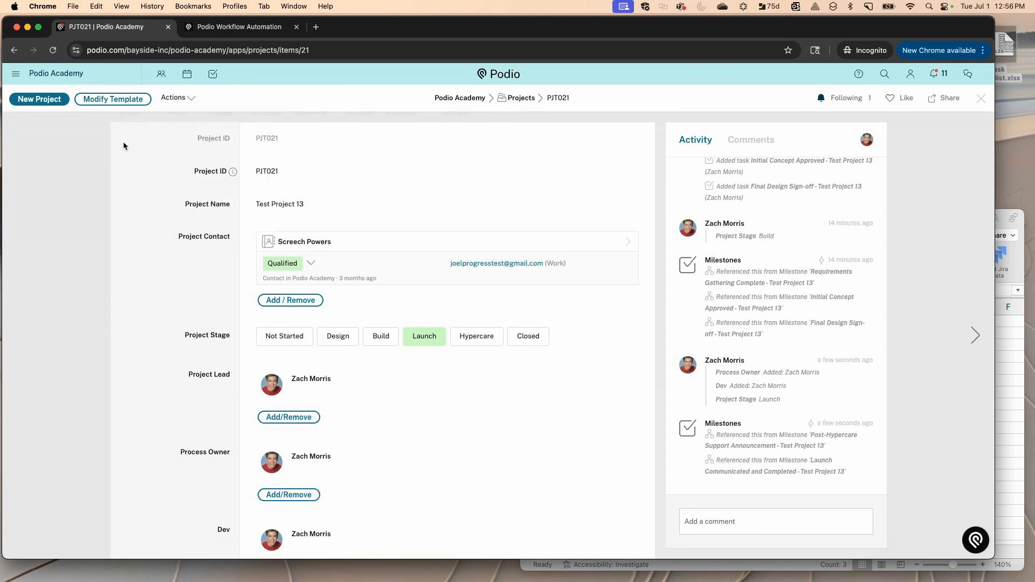
Step: Start a new project named Test Project 14 in the Projects app and link the test contact as Project Contact
left_click(978, 98)
left_click(829, 143)
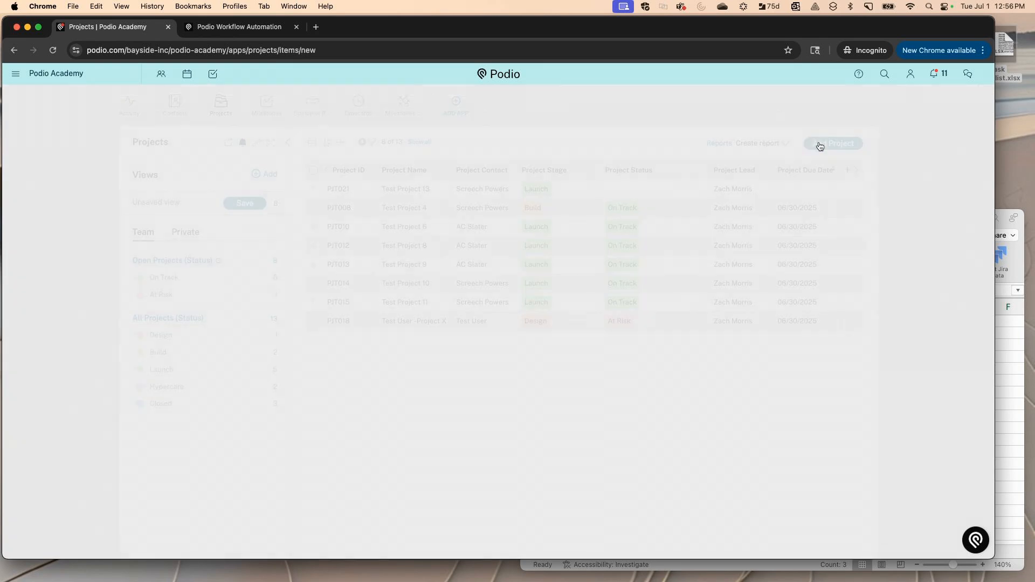
left_click(331, 174)
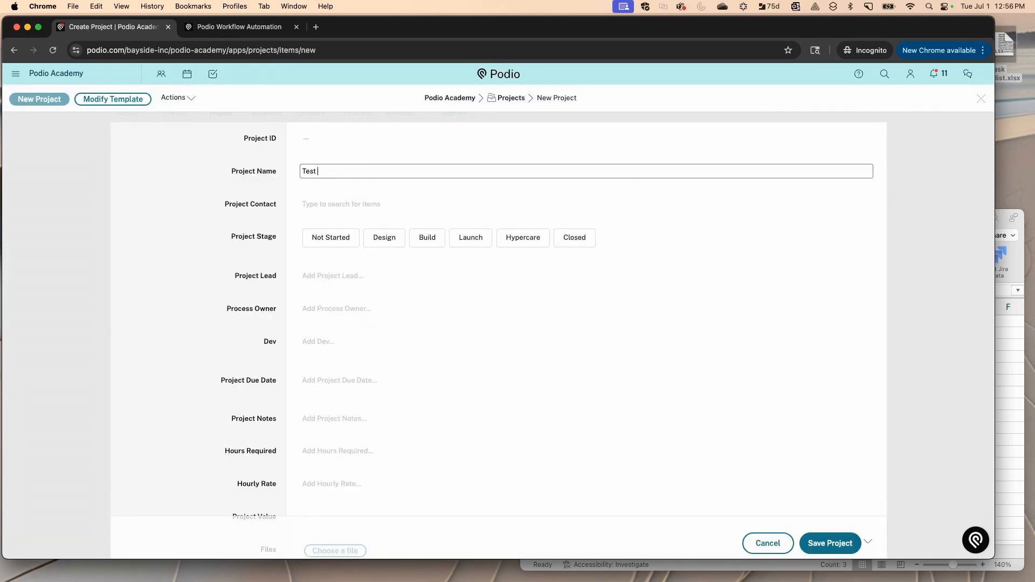
left_click(320, 203)
left_click(331, 243)
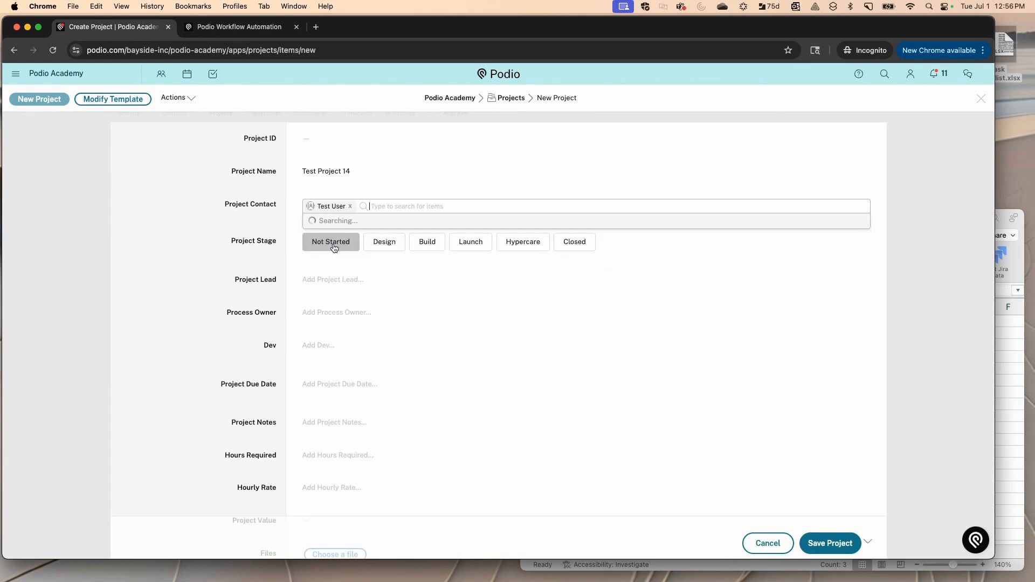
Step: Assign the workspace member as Project Lead, Process Owner and Dev, and save the project
left_click(216, 292)
left_click(308, 342)
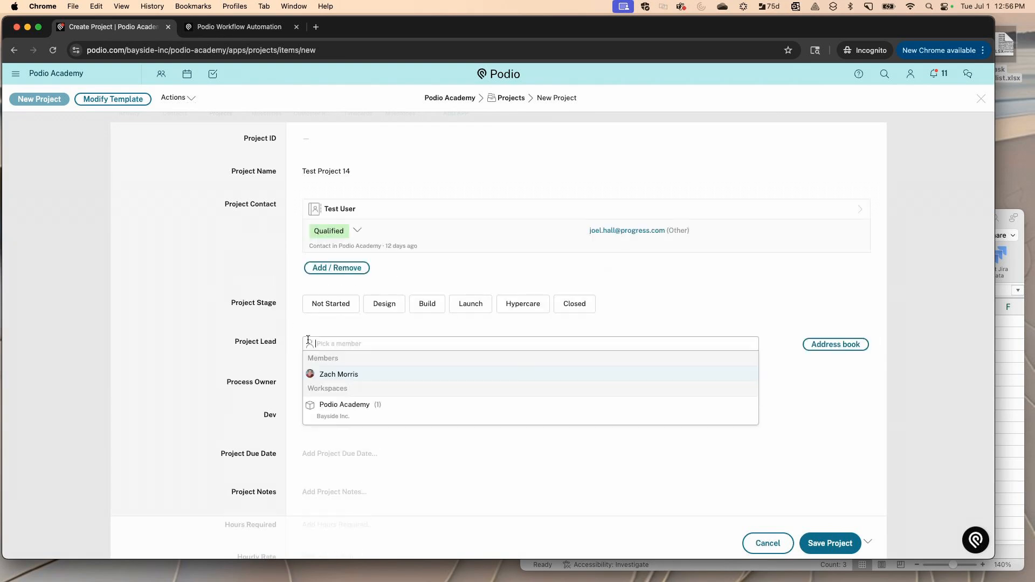
left_click(329, 378)
left_click(323, 420)
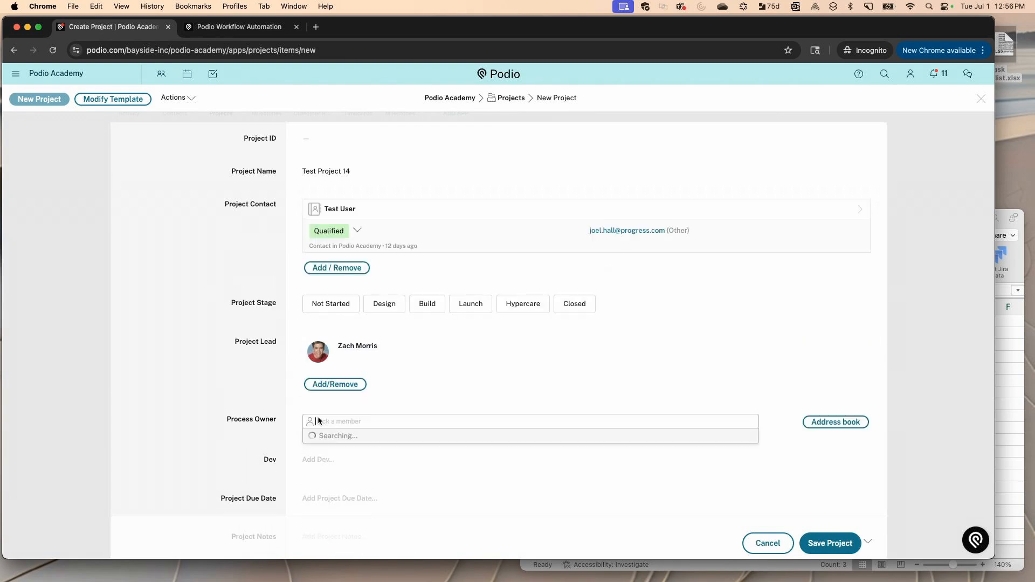
left_click(325, 453)
left_click(329, 494)
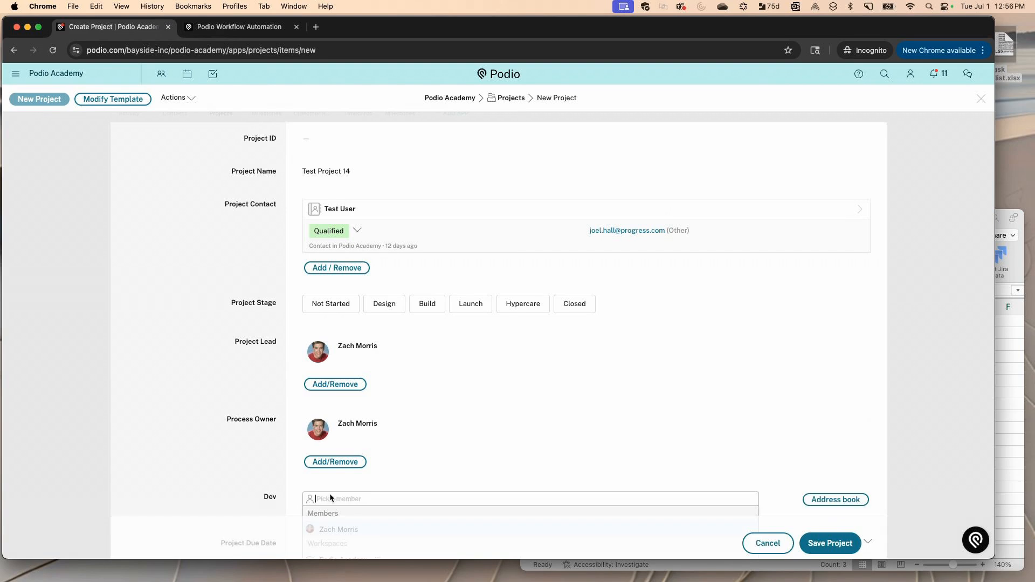
scroll(330, 501, "down", 2)
left_click(330, 467)
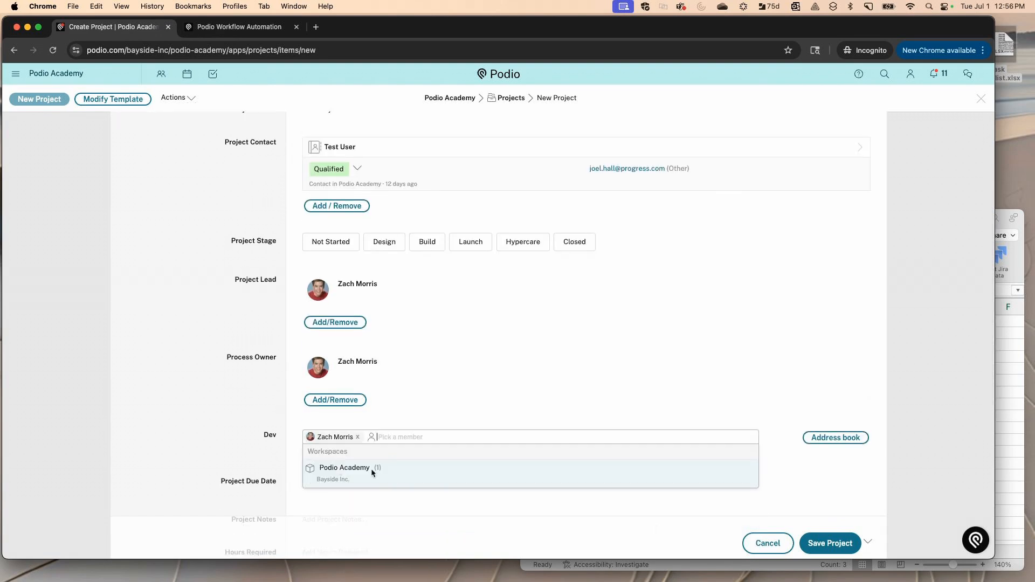
left_click(848, 545)
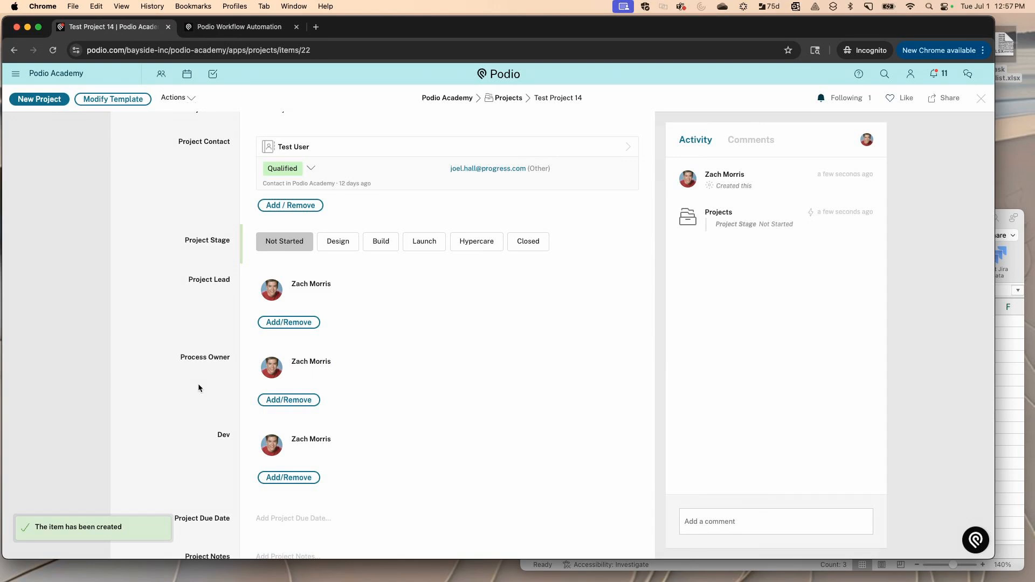
Step: Look over the new project's fields, open the Podio Academy workspace in a new tab and go to Milestones Playbook
scroll(199, 386, "down", 1)
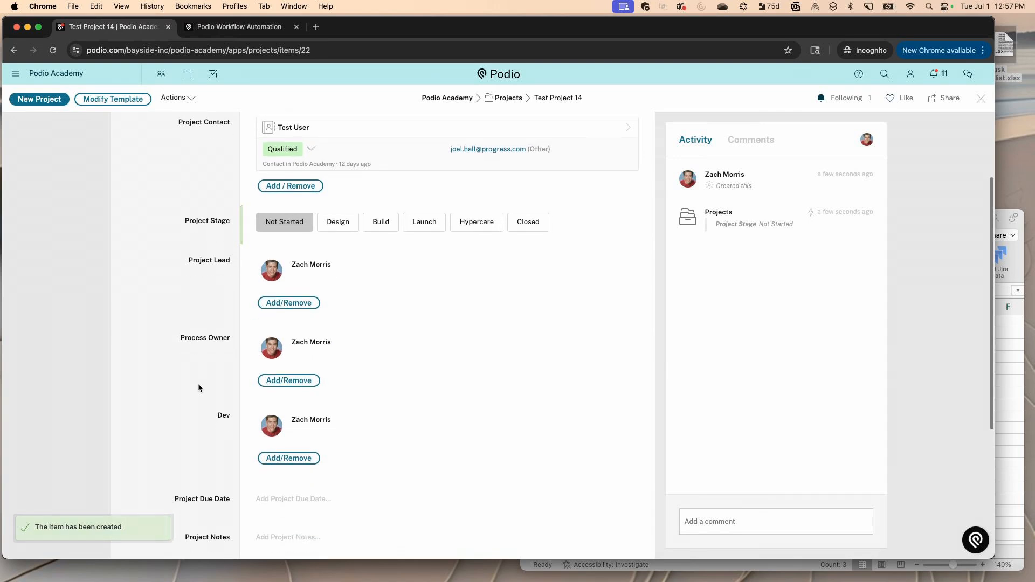
scroll(198, 386, "down", 2)
scroll(198, 386, "down", 4)
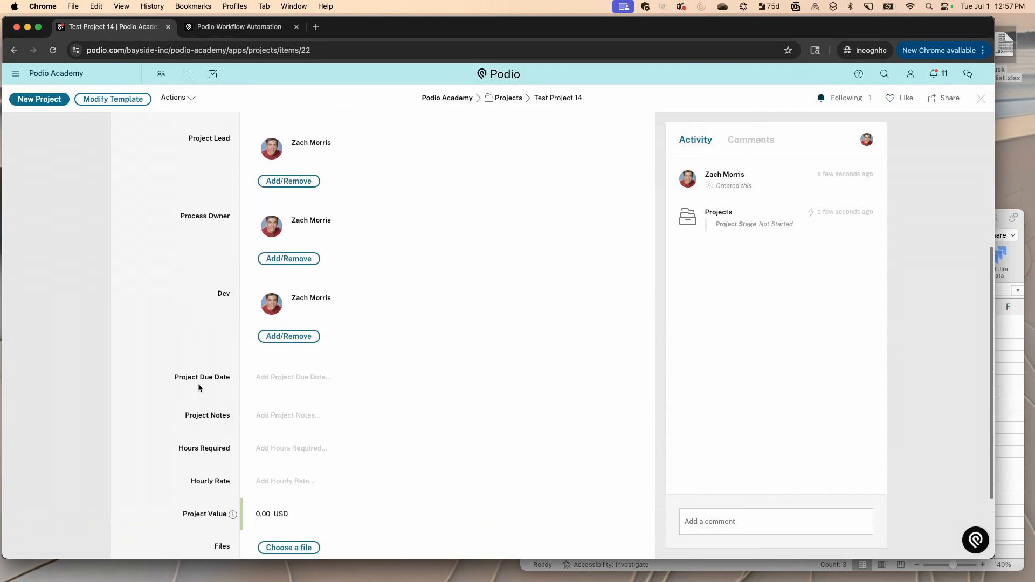
scroll(198, 384, "up", 4)
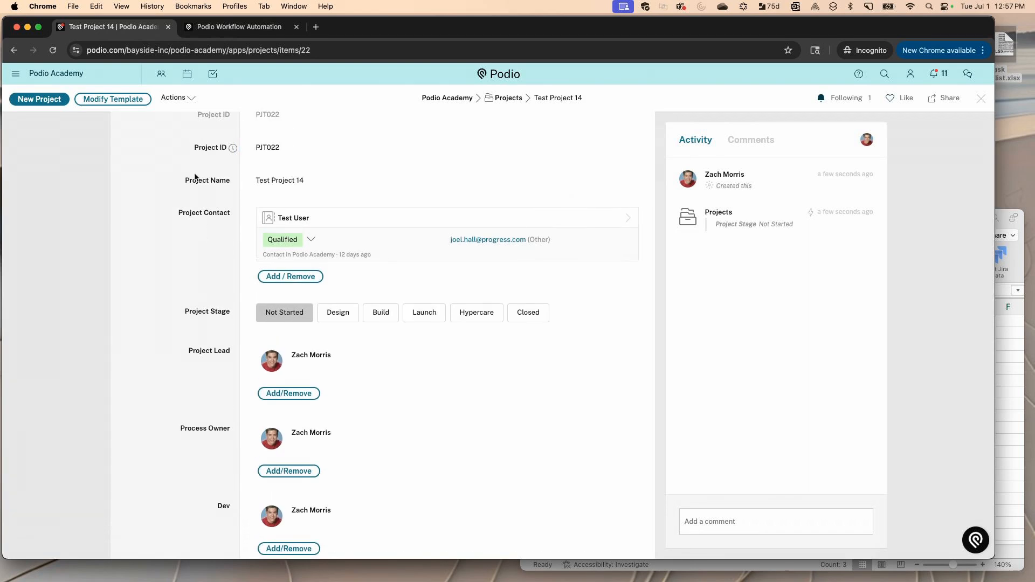
right_click(452, 105)
left_click(474, 102)
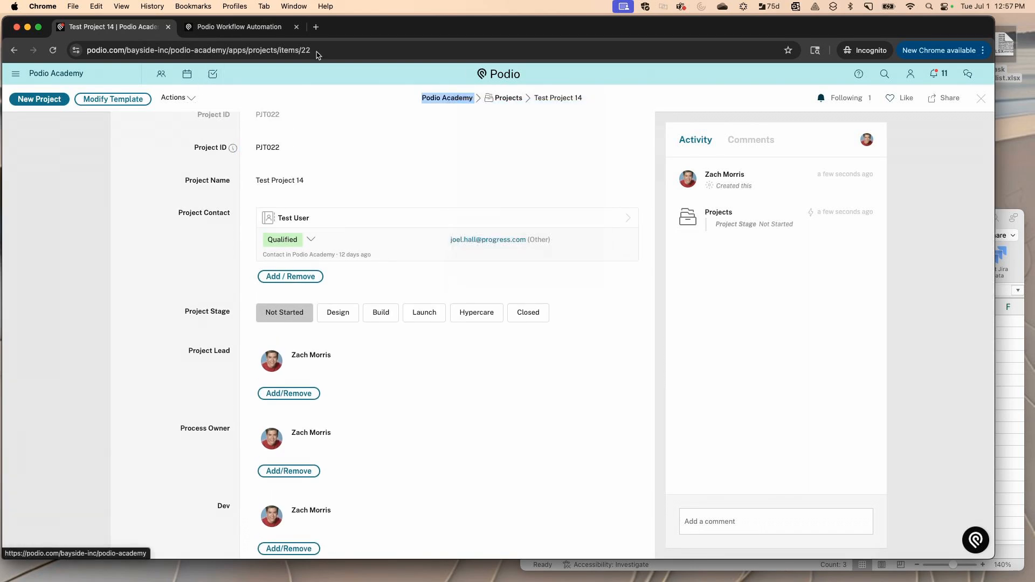
left_click(235, 27)
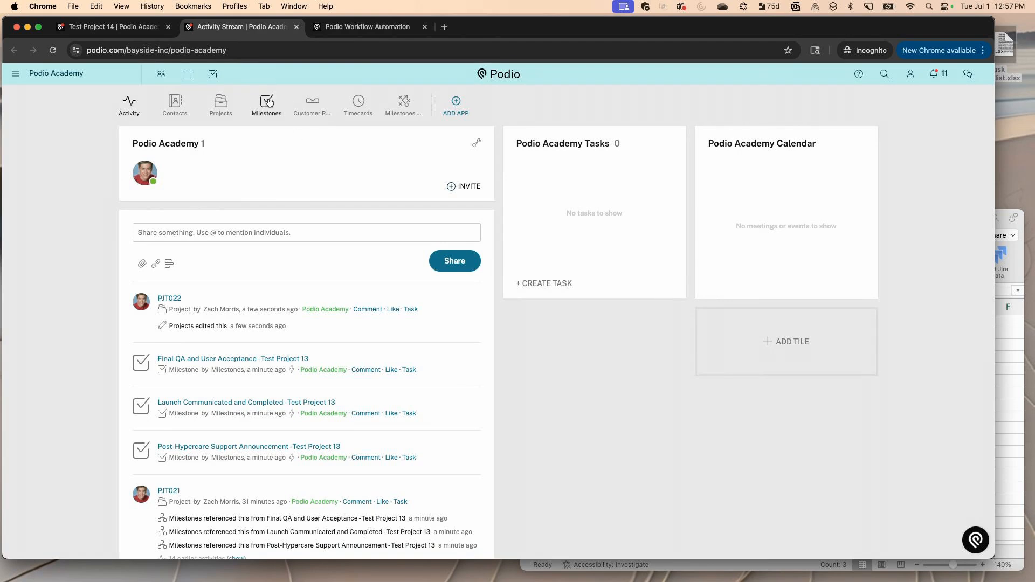
left_click(398, 104)
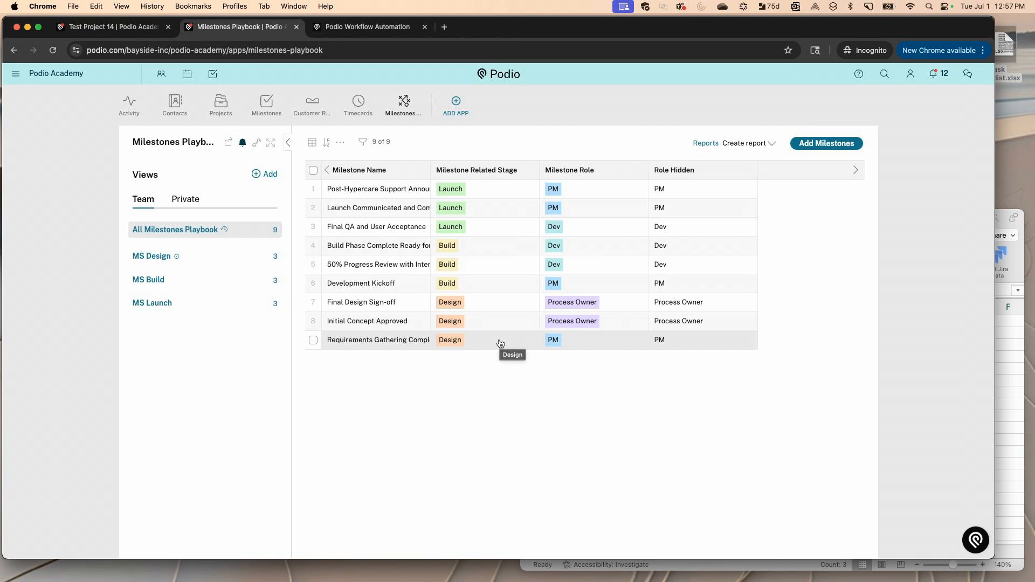
Step: Add a playbook milestone named Send Milestone Artifacts Folder to Client with stage Design and role PM, and sort the list by Milestone Related Stage
left_click(845, 144)
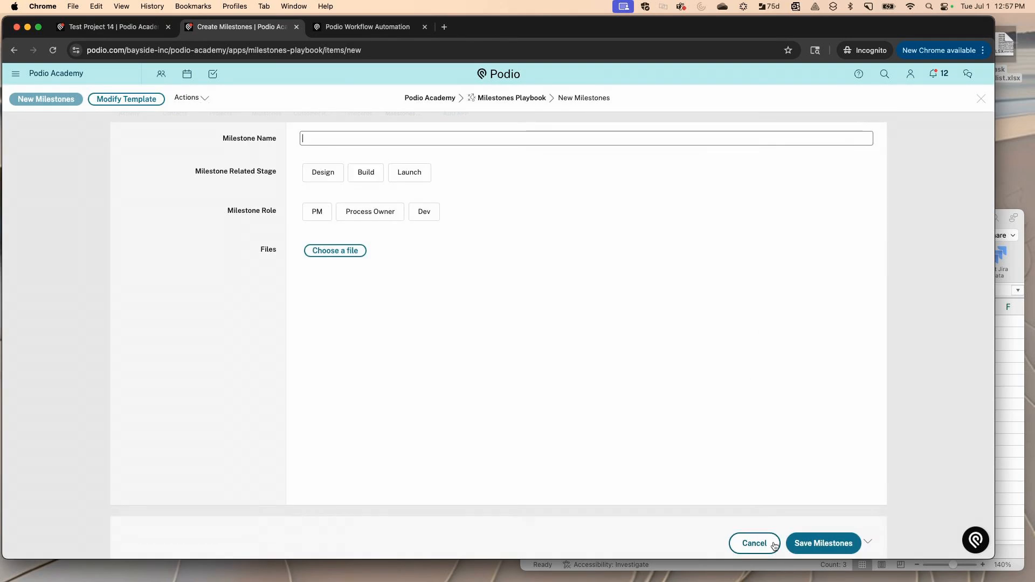
left_click(746, 543)
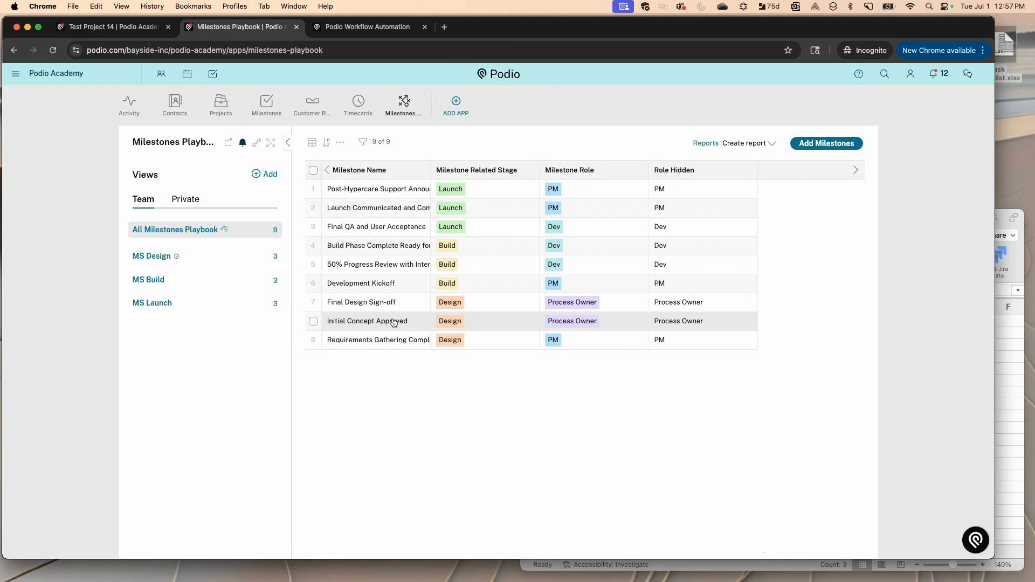
left_click(813, 144)
type("Sem")
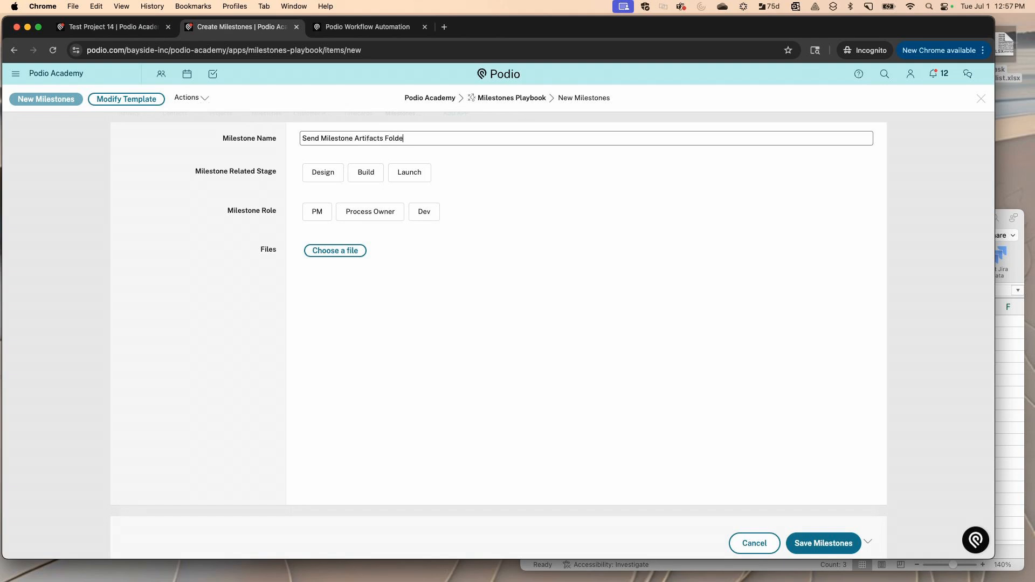
left_click(323, 173)
left_click(317, 211)
left_click(822, 543)
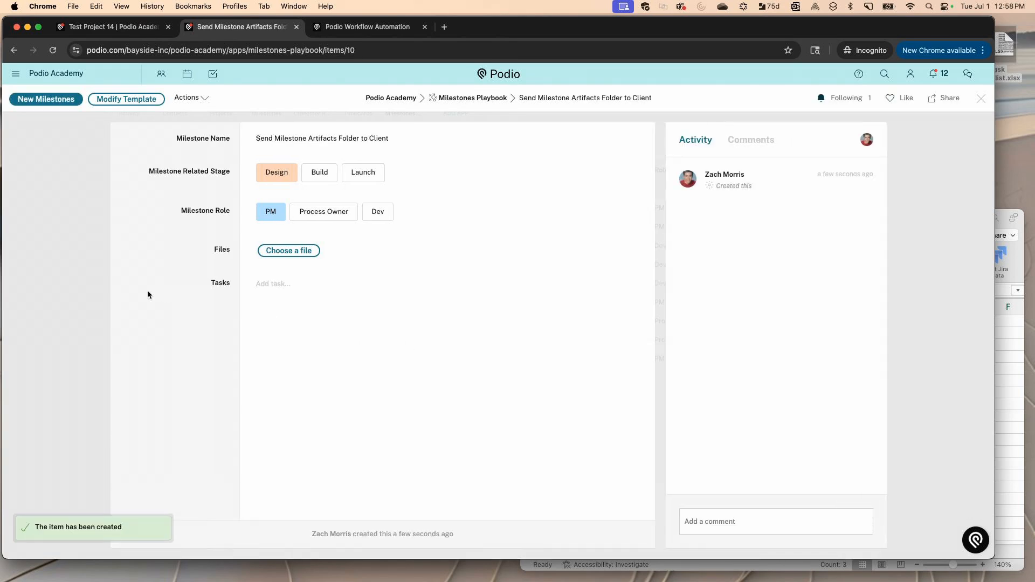
left_click(982, 99)
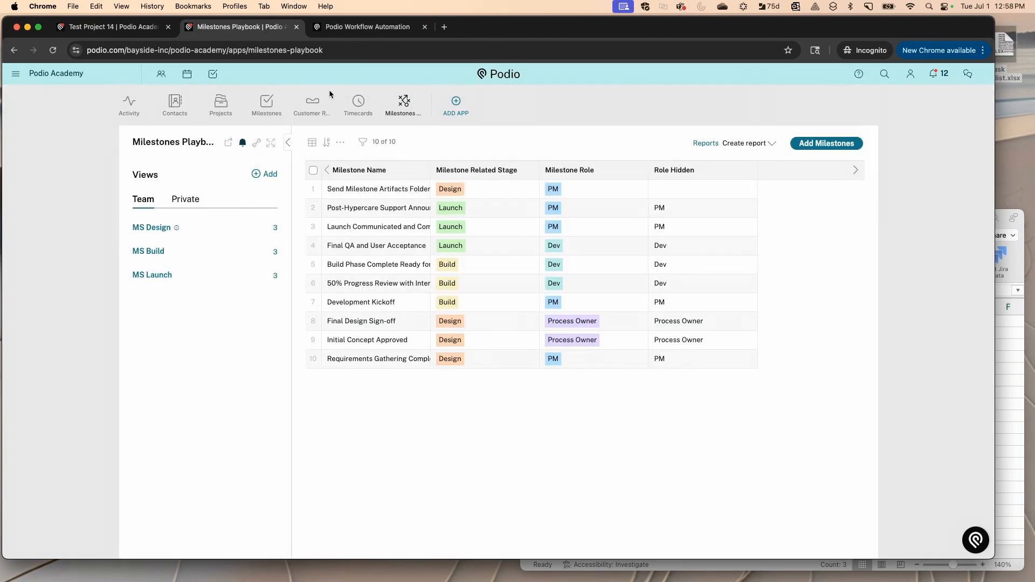
left_click(472, 170)
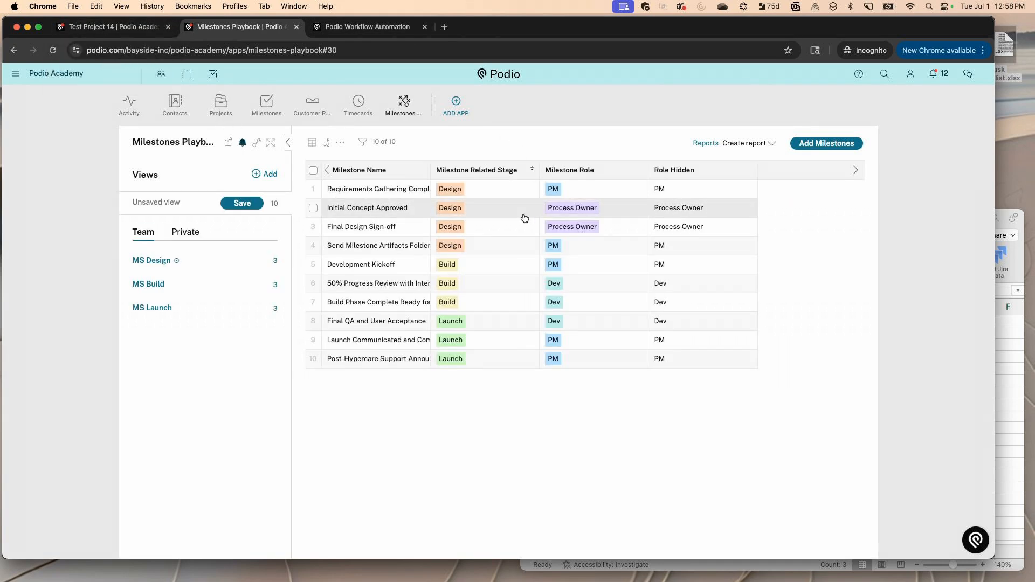
Step: Set Test Project 14's Project Stage to Design, reload the project and check its related milestones
left_click(123, 28)
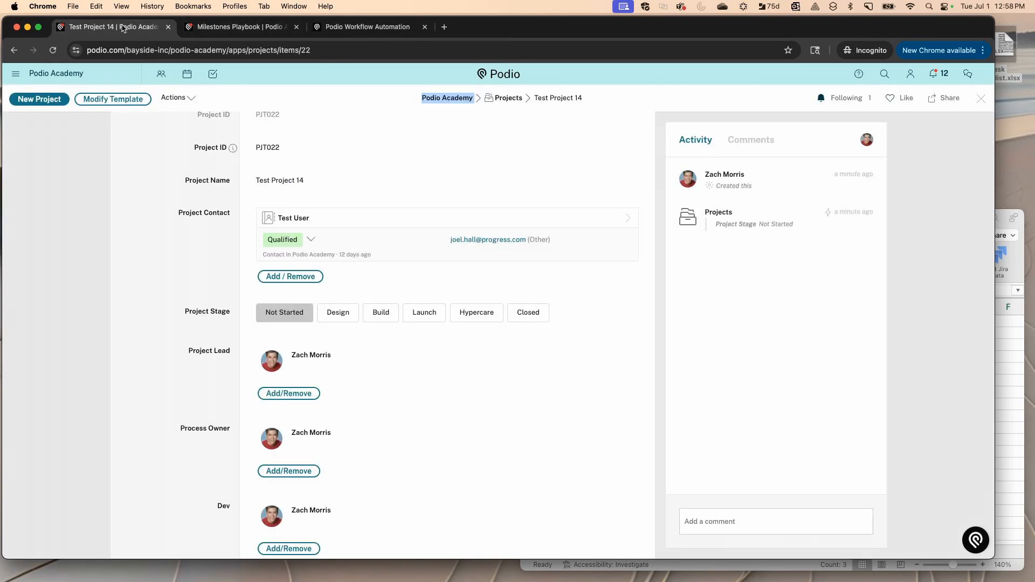
left_click(334, 312)
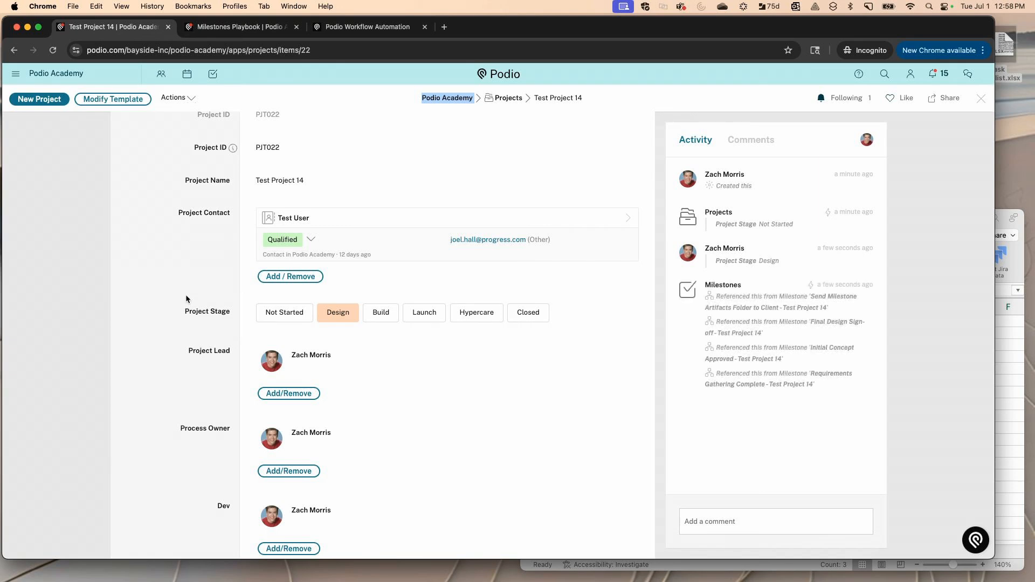
left_click(54, 51)
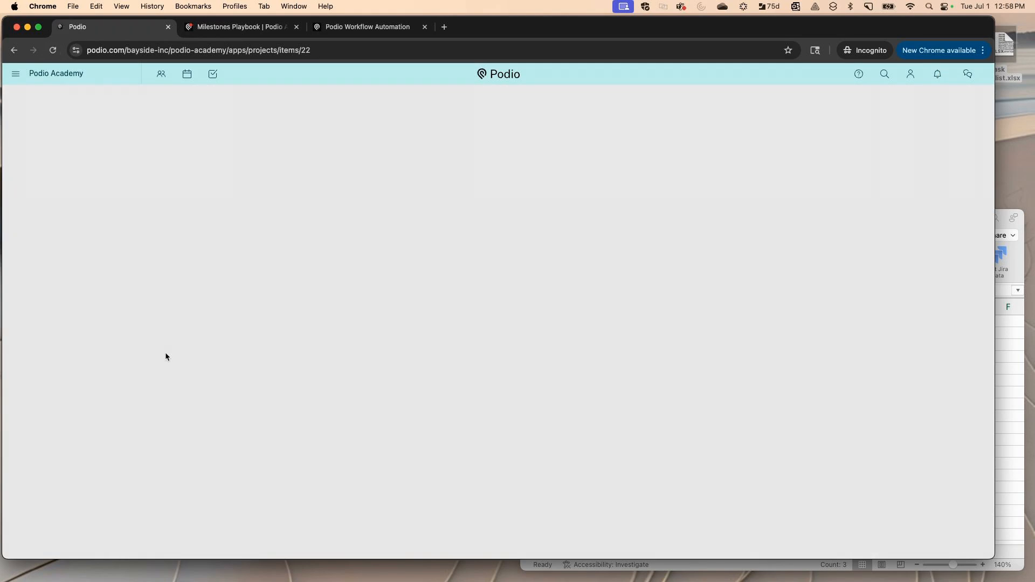
scroll(186, 374, "down", 8)
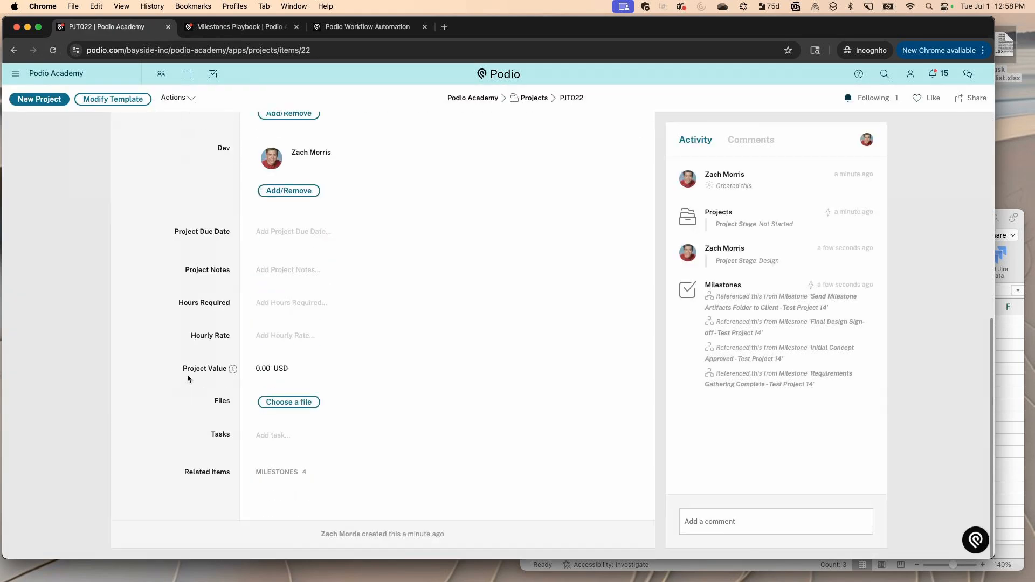
scroll(188, 375, "down", 3)
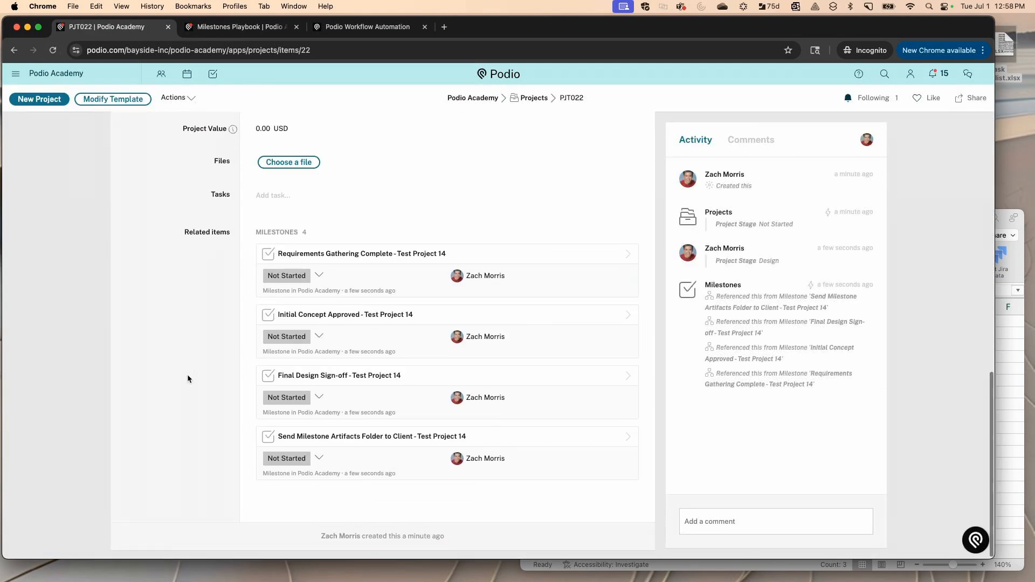
scroll(187, 377, "up", 10)
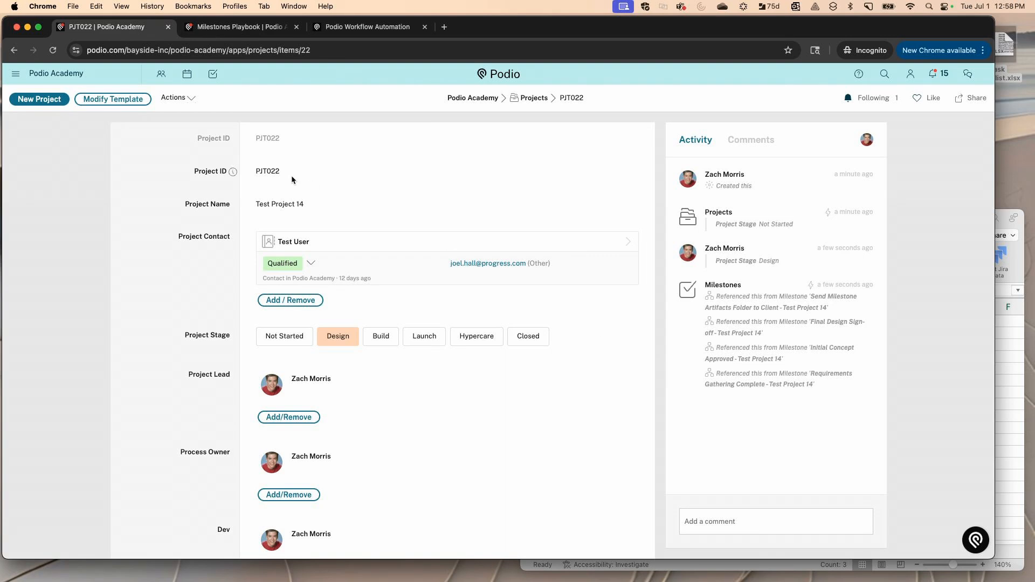
Step: Open flow 200.01: Stage = Design for editing and compare its Get View action with the MS Design view in Milestones Playbook
left_click(260, 28)
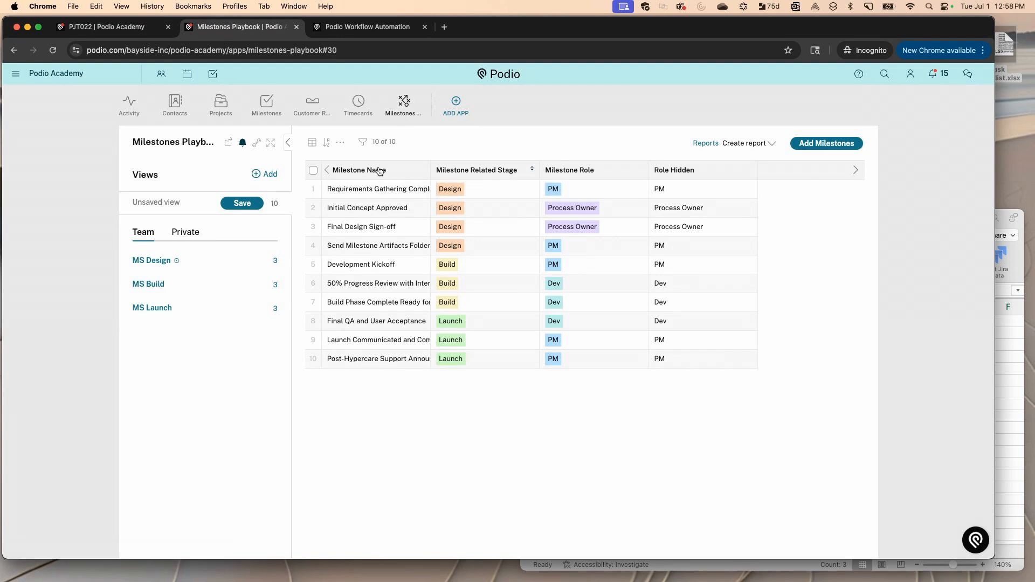
left_click(365, 28)
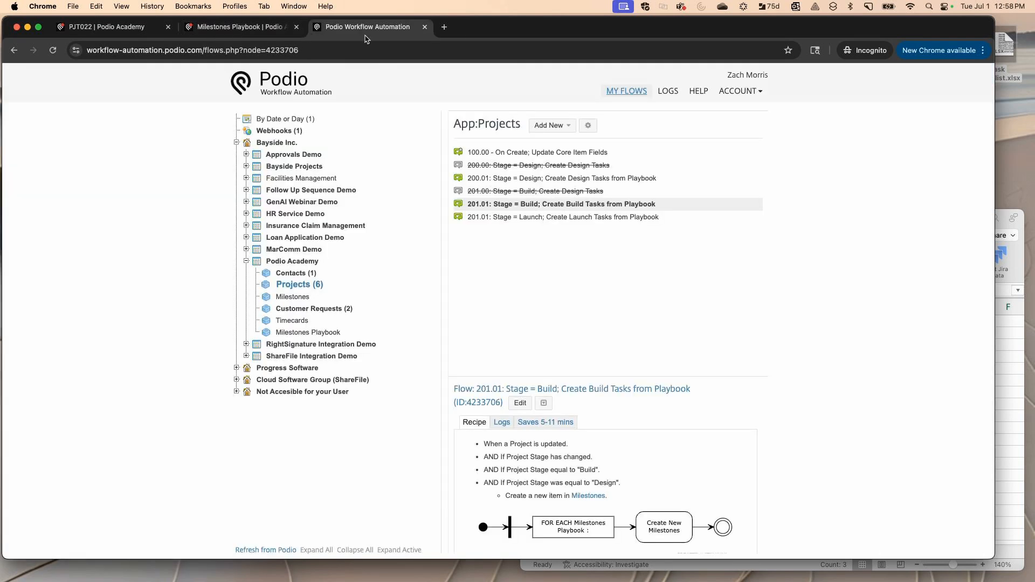
left_click(489, 178)
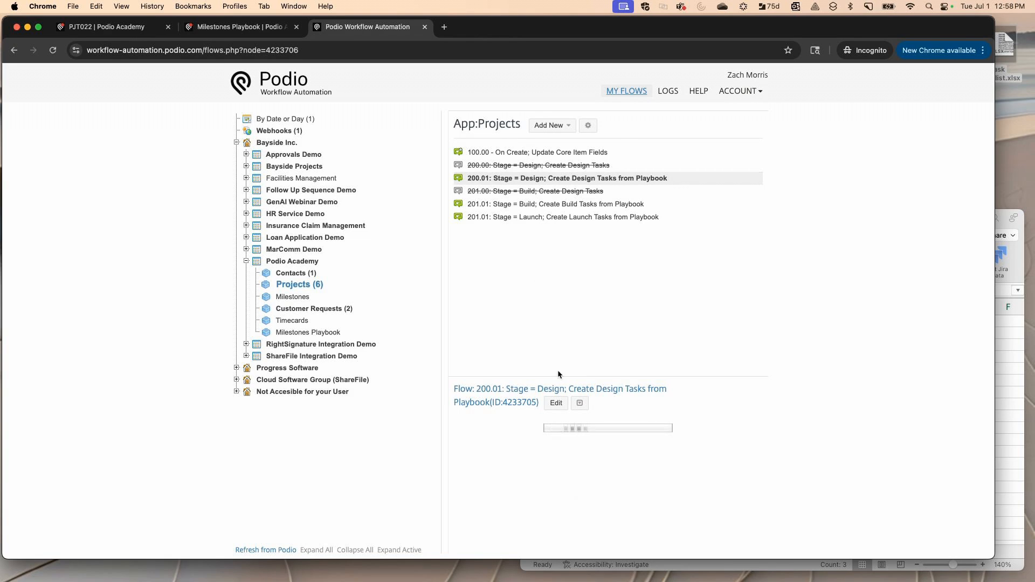
left_click(556, 402)
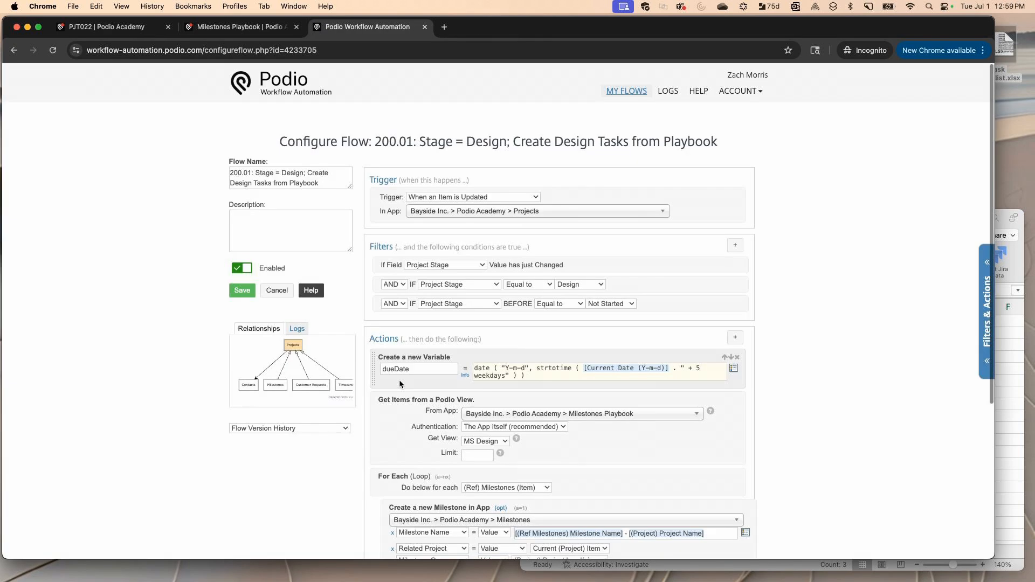
scroll(399, 379, "down", 3)
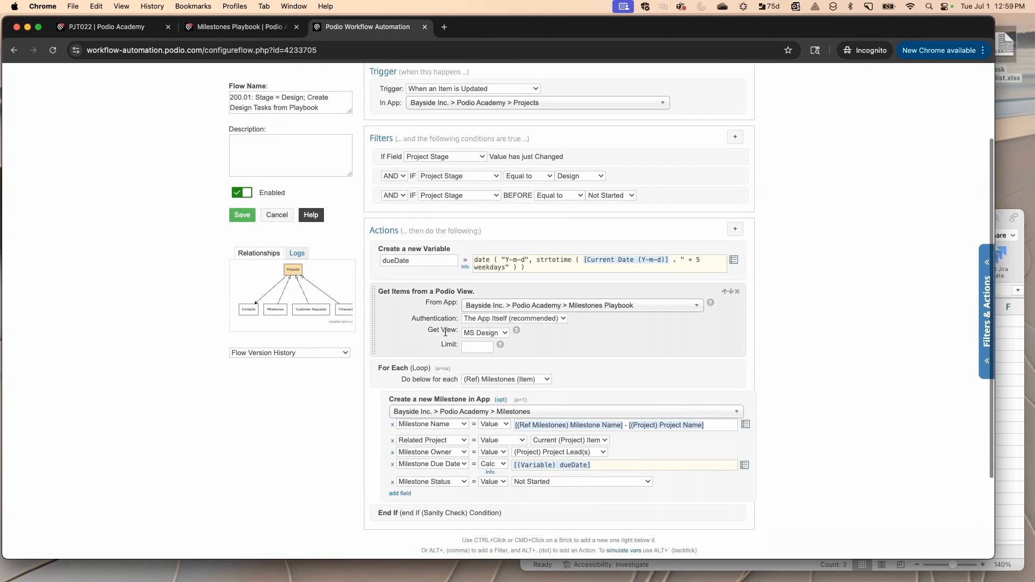
left_click(280, 27)
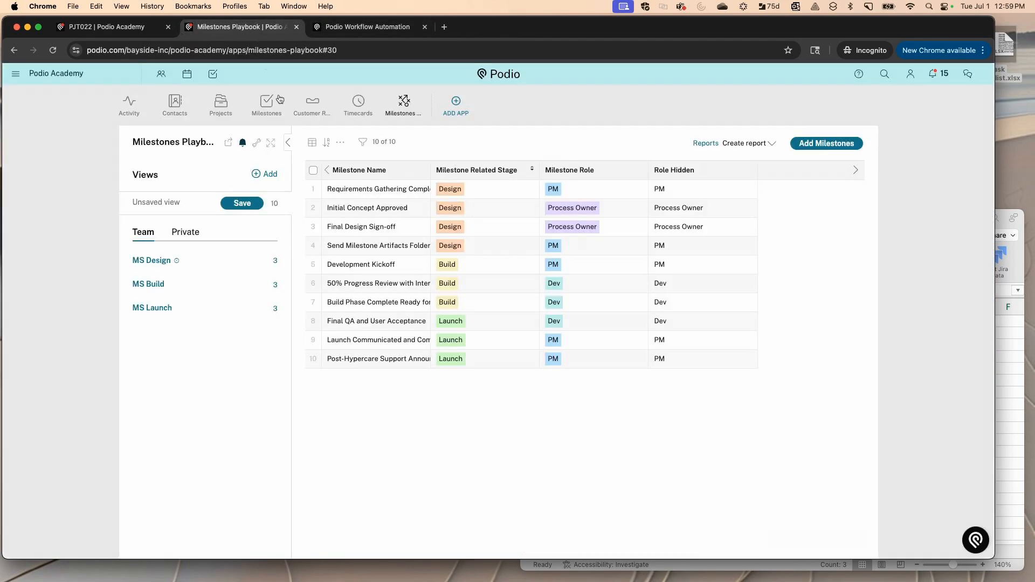
left_click(157, 262)
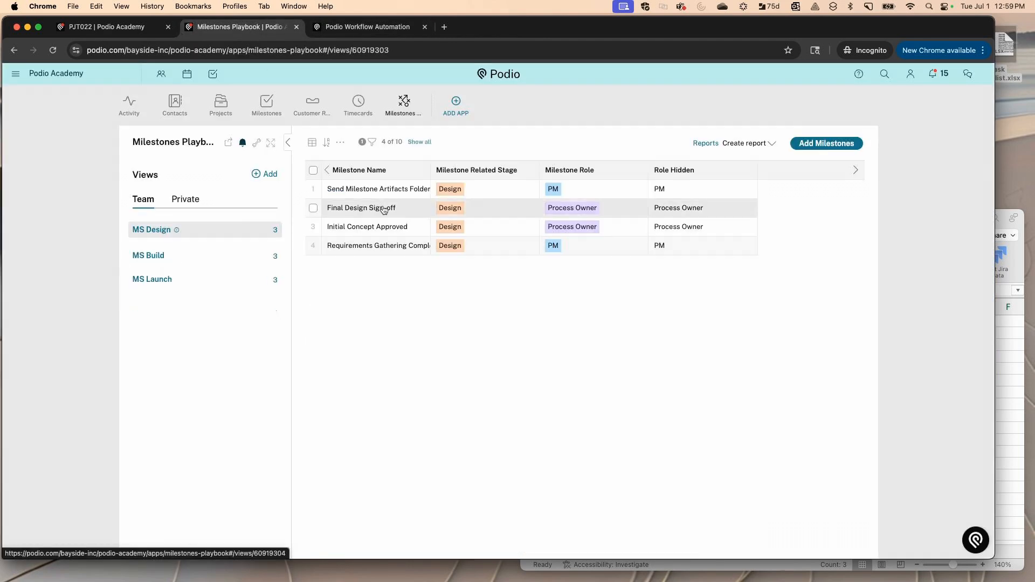
key("ctrl+Tab")
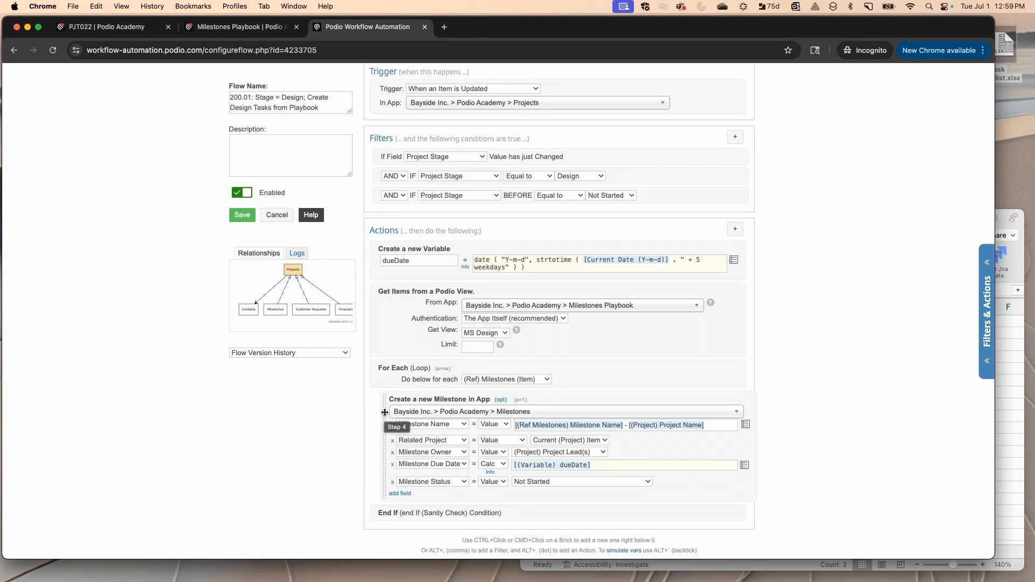
left_click(596, 379, "super")
left_click(490, 439)
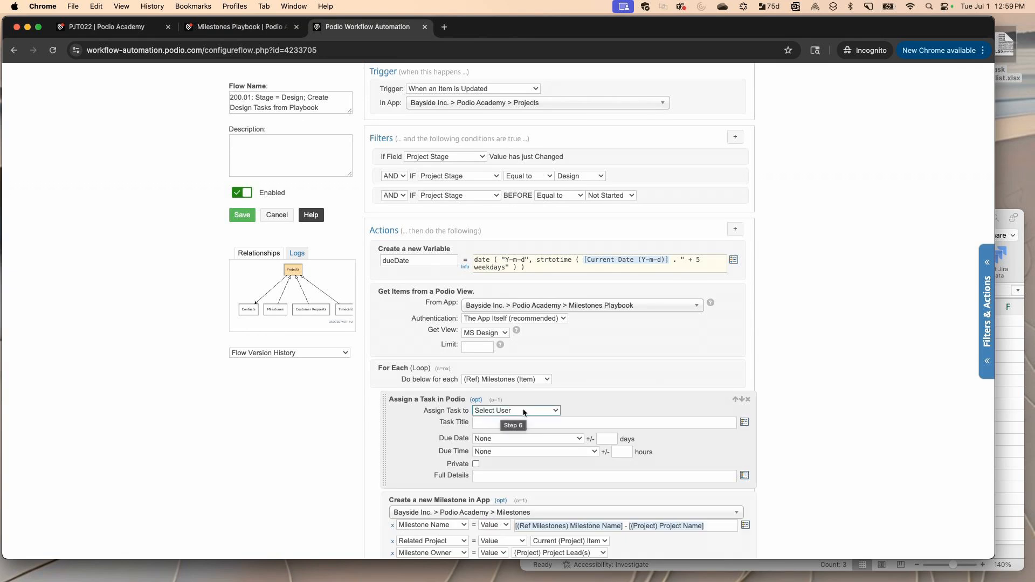
left_click(747, 400)
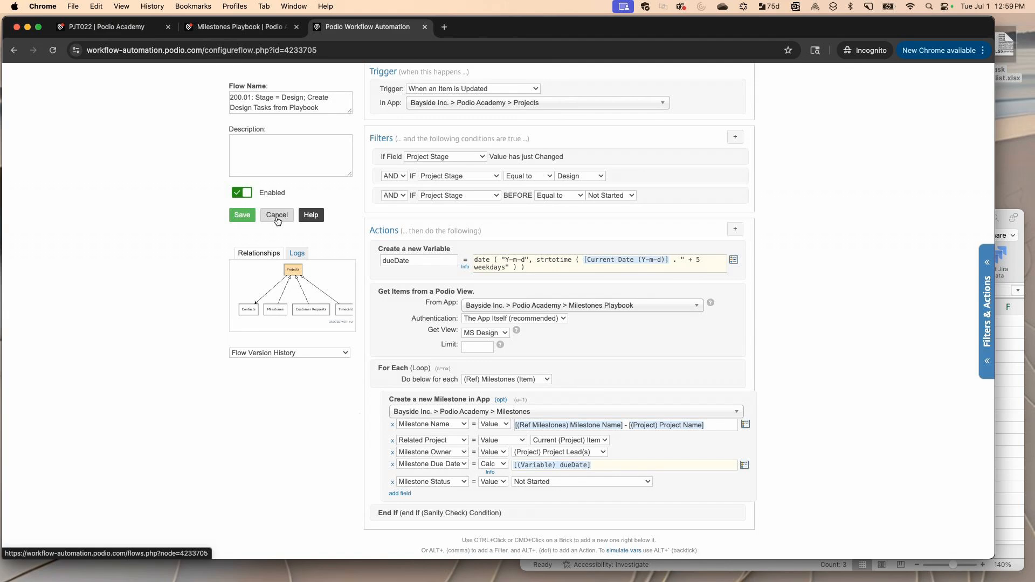
Step: Save the flow, switch to the Insurance Claim Management workspace and open the 05/19/2025 Auto Damage claim in Claims
left_click(247, 215)
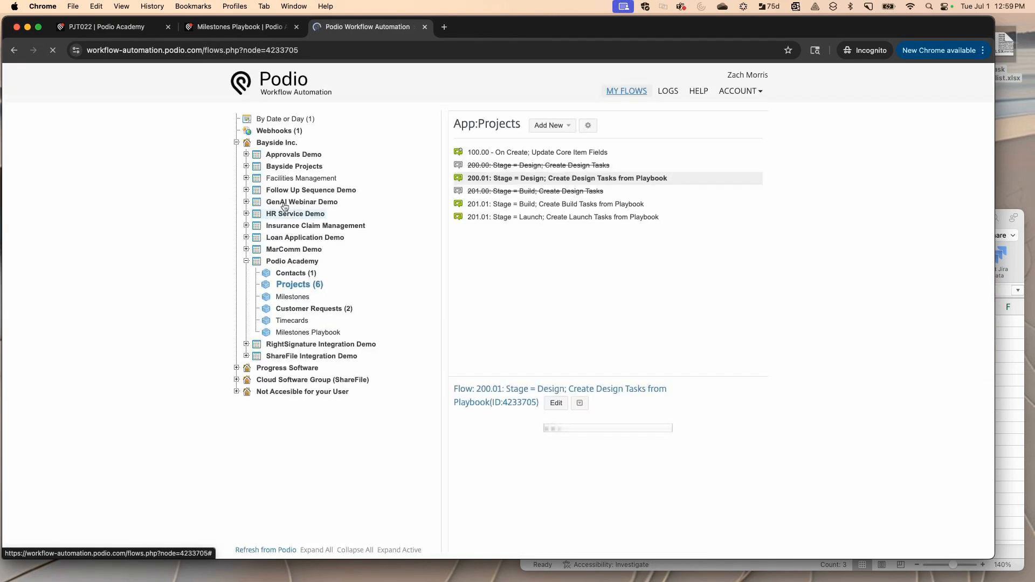
left_click(103, 27)
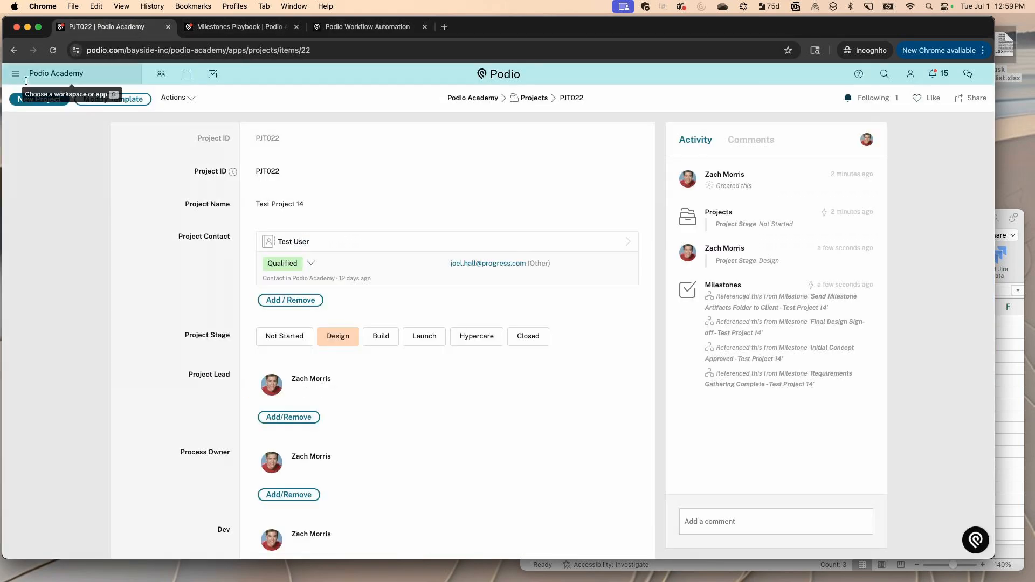
left_click(16, 68)
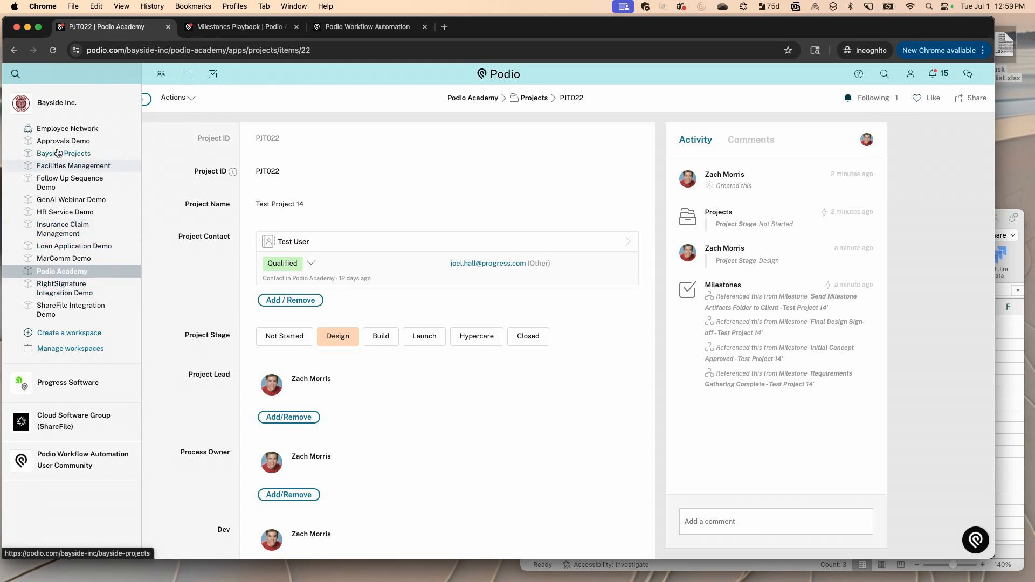
left_click(59, 226)
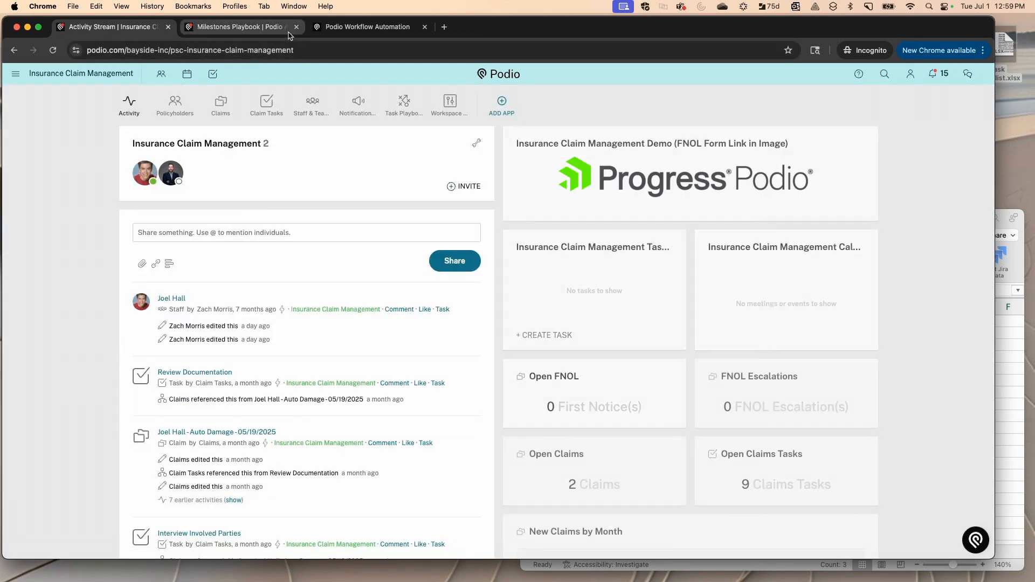
left_click(296, 27)
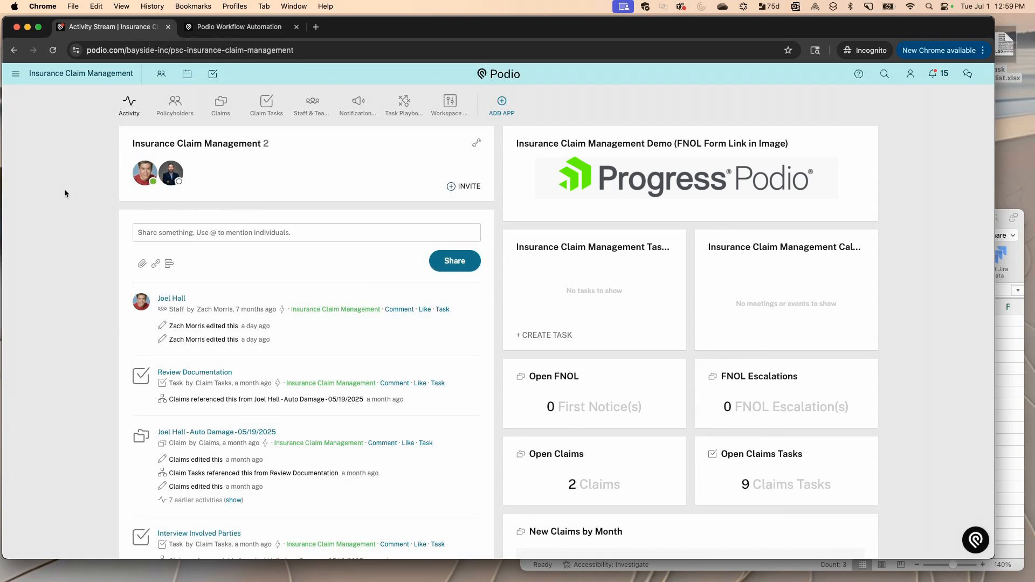
left_click(216, 109)
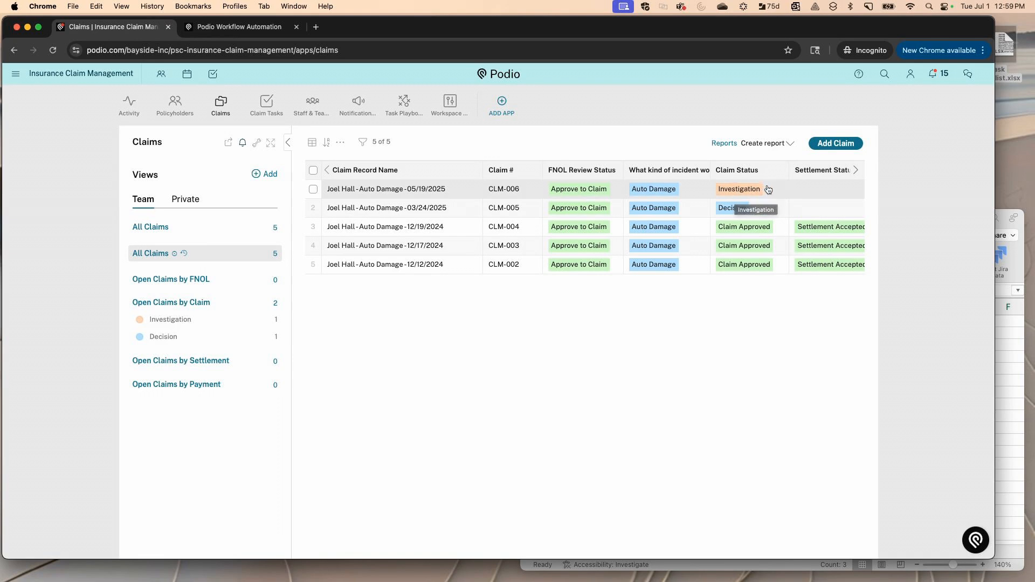
left_click(409, 189)
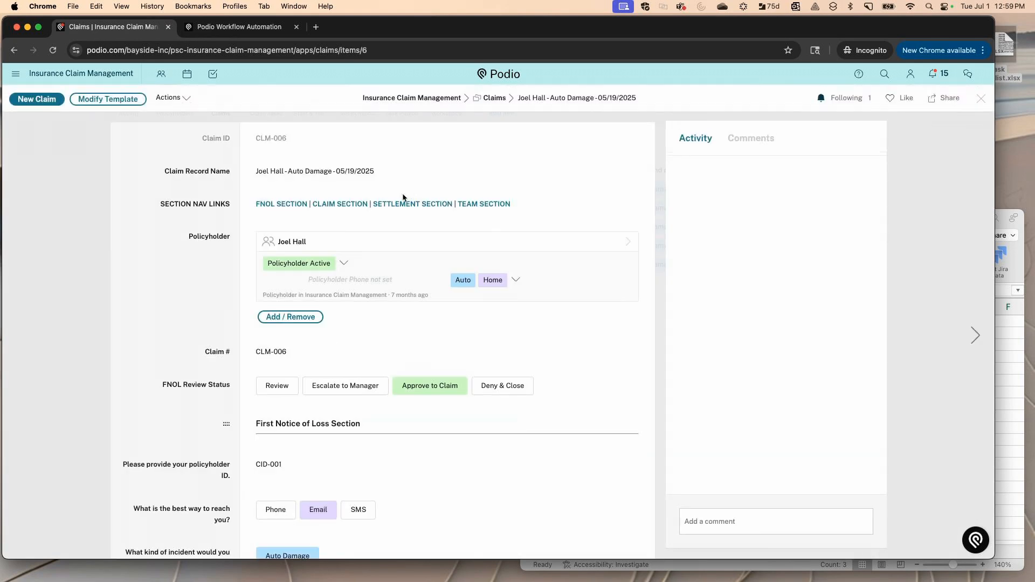
Step: Review the open claim's team, related items, and Claim Stage & Task sections
scroll(170, 366, "down", 20)
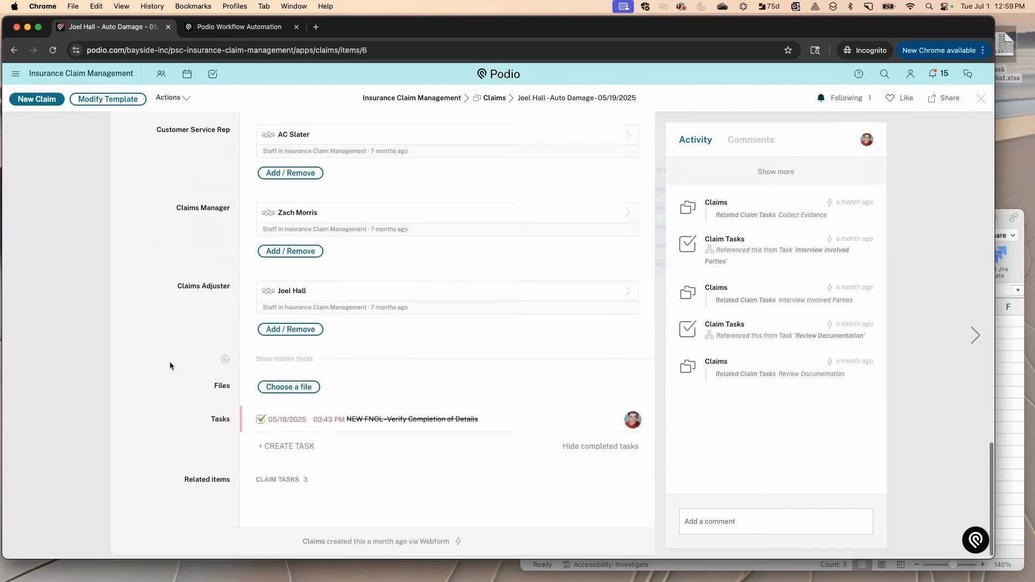
scroll(169, 361, "up", 3)
scroll(169, 361, "down", 6)
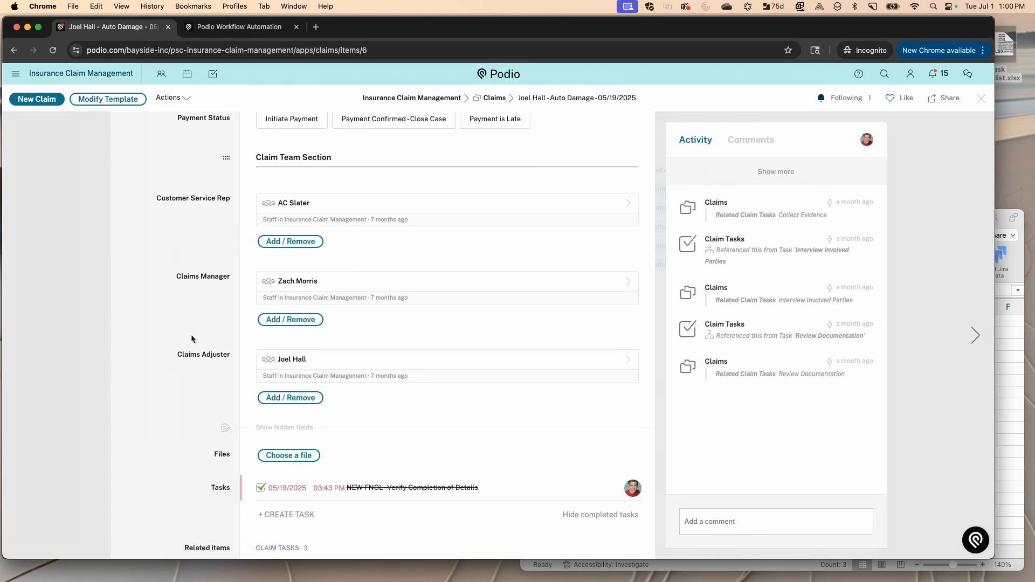
scroll(191, 338, "up", 10)
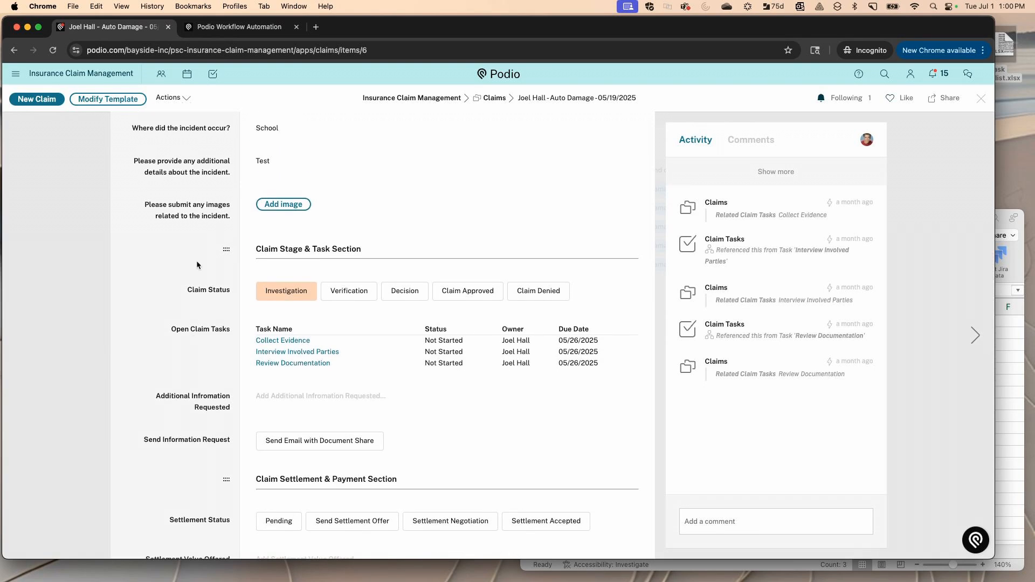
Step: Open the Insurance Claim Management workspace in a new tab and compare its Task Playbook templates with the claim's open tasks
right_click(402, 97)
left_click(446, 101)
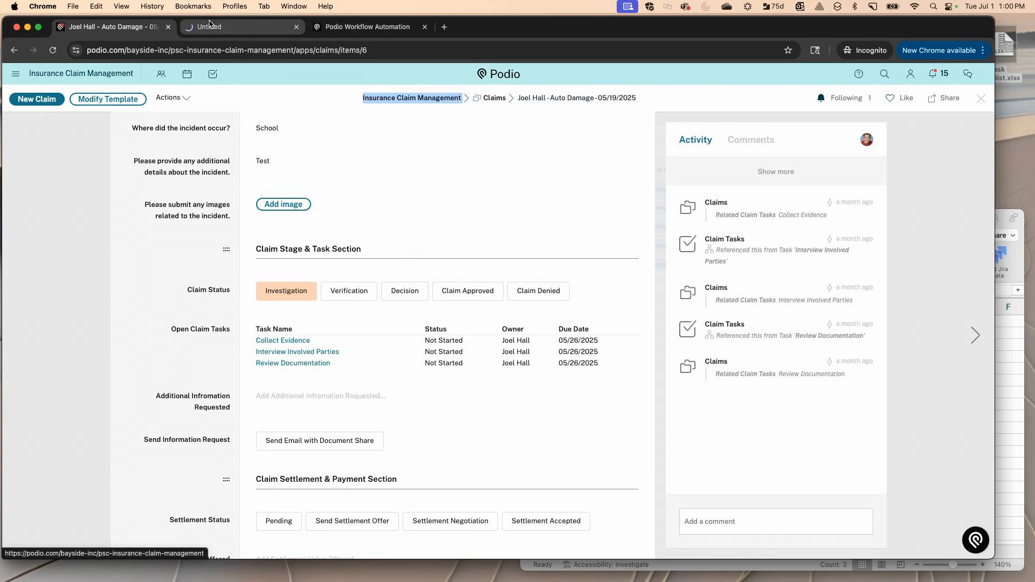
left_click(242, 27)
left_click(405, 101)
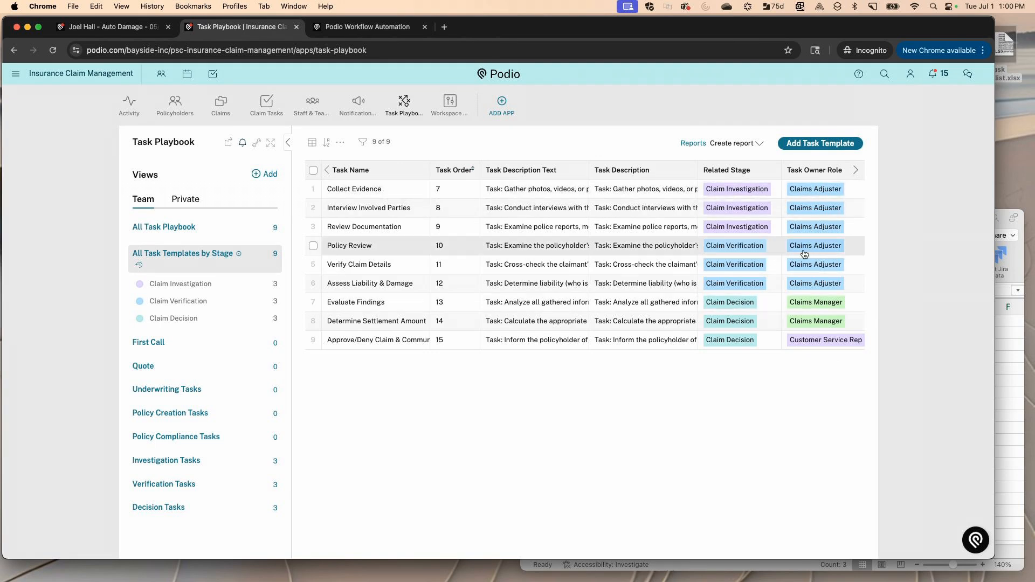
left_click(154, 28)
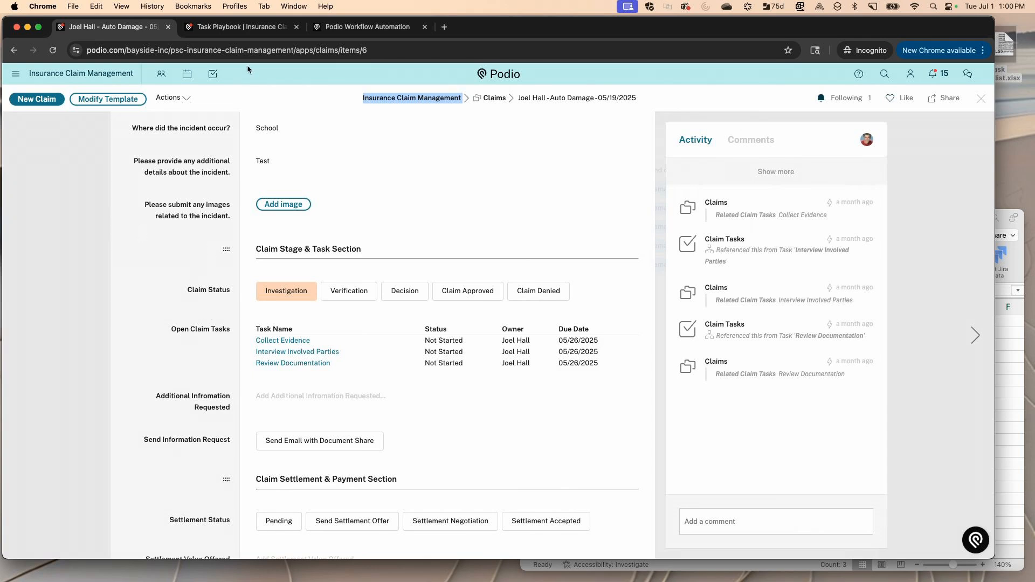
left_click(243, 28)
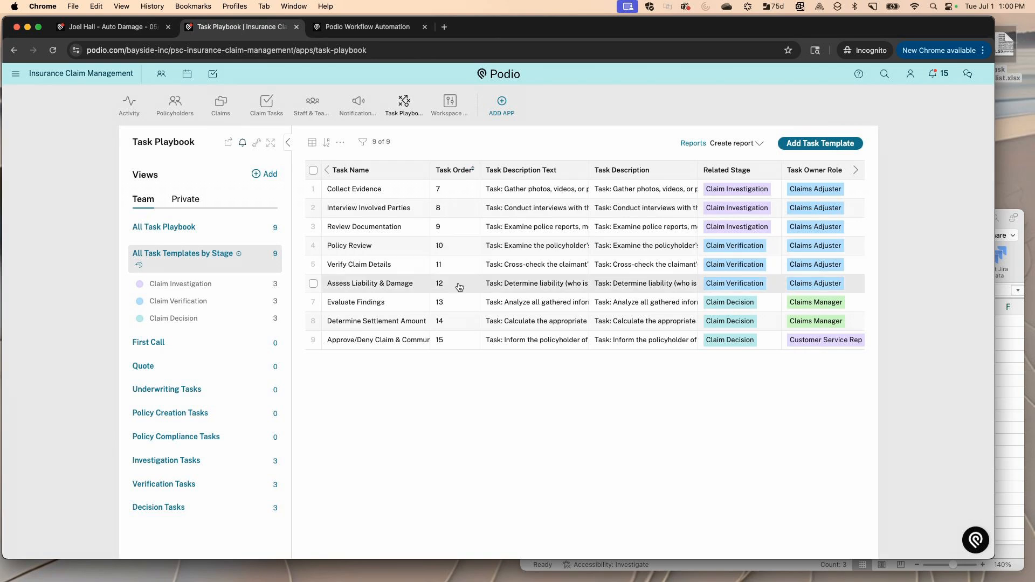
left_click(149, 30)
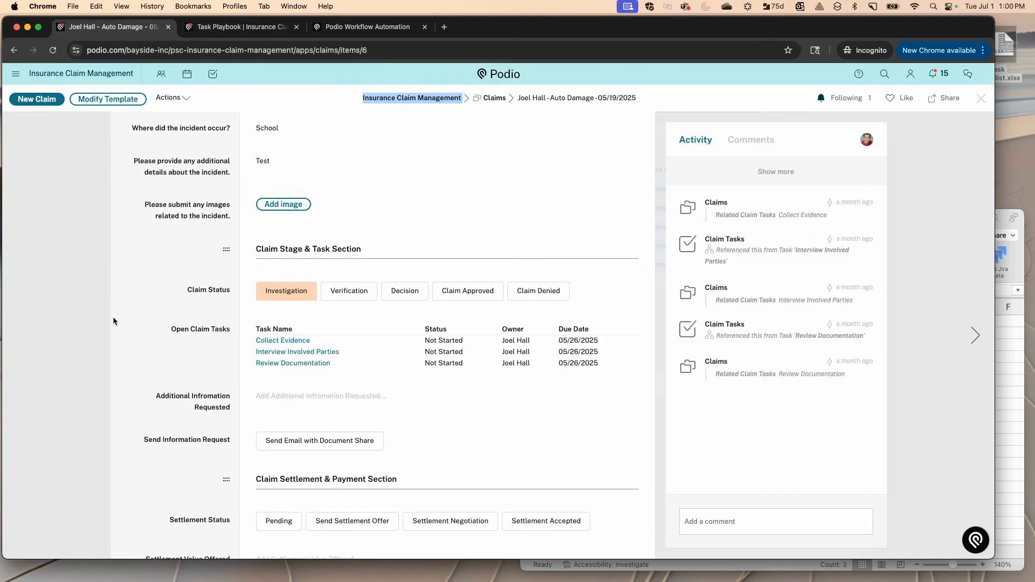
Step: Set the claim's related tasks Review Documentation, Interview Involved Parties and Collect Evidence to Complete
scroll(114, 322, "down", 15)
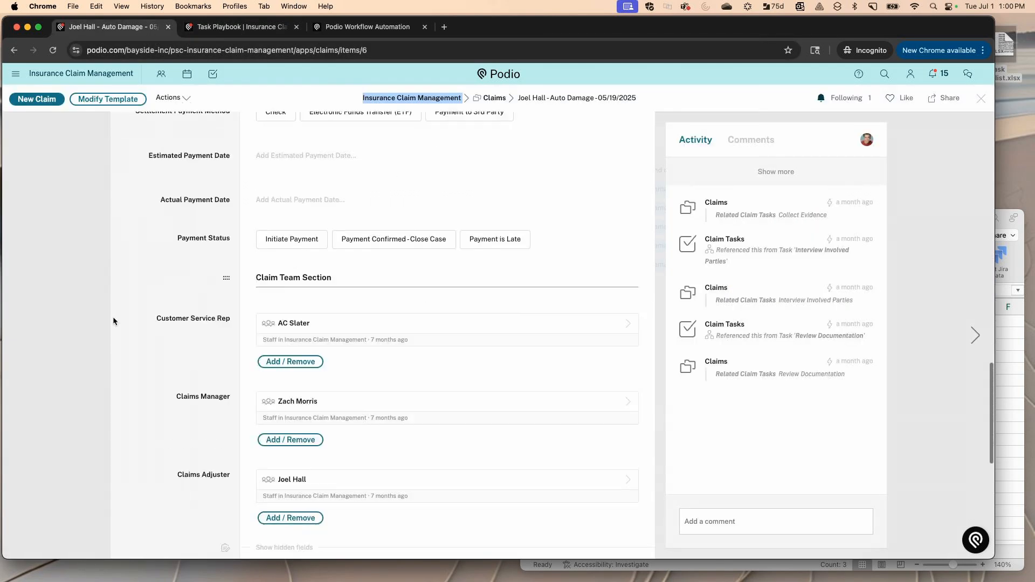
scroll(113, 321, "down", 7)
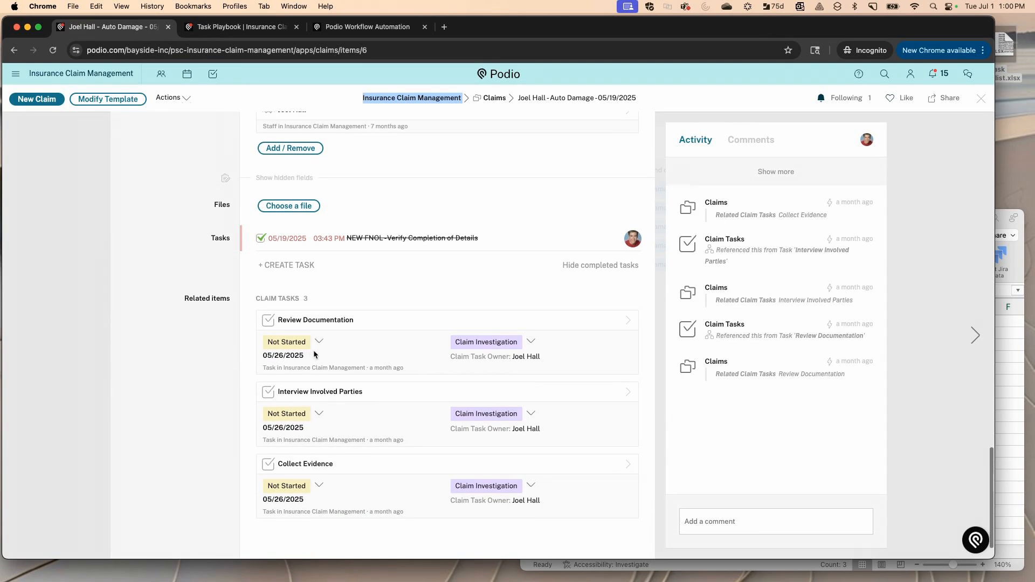
left_click(319, 341)
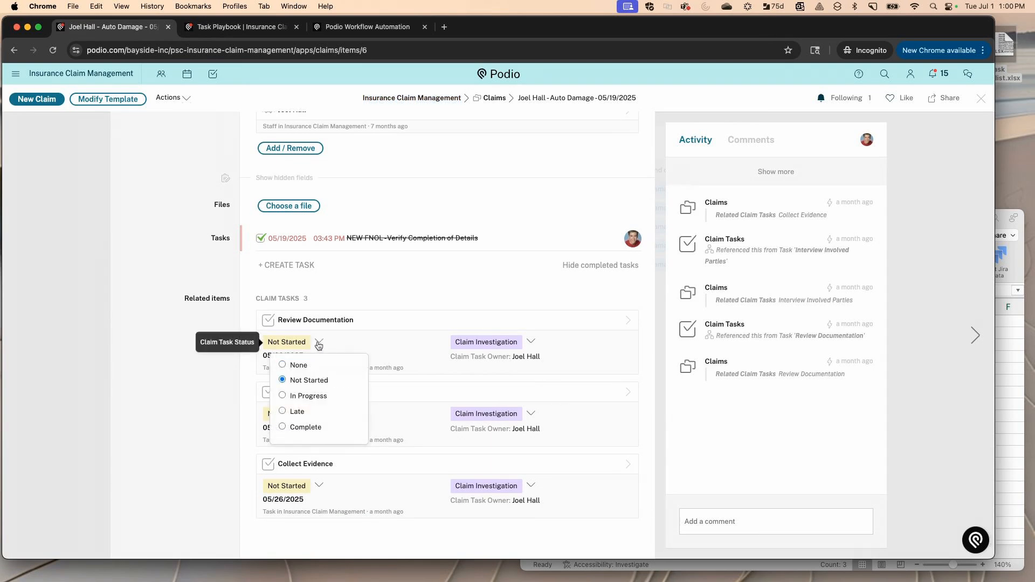
left_click(282, 427)
left_click(311, 414)
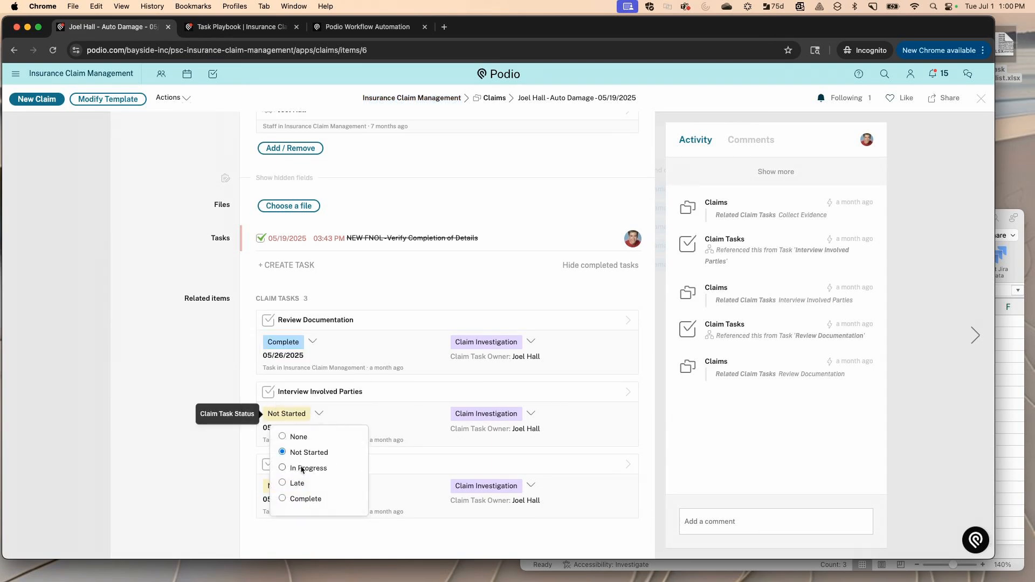
left_click(282, 499)
left_click(315, 486)
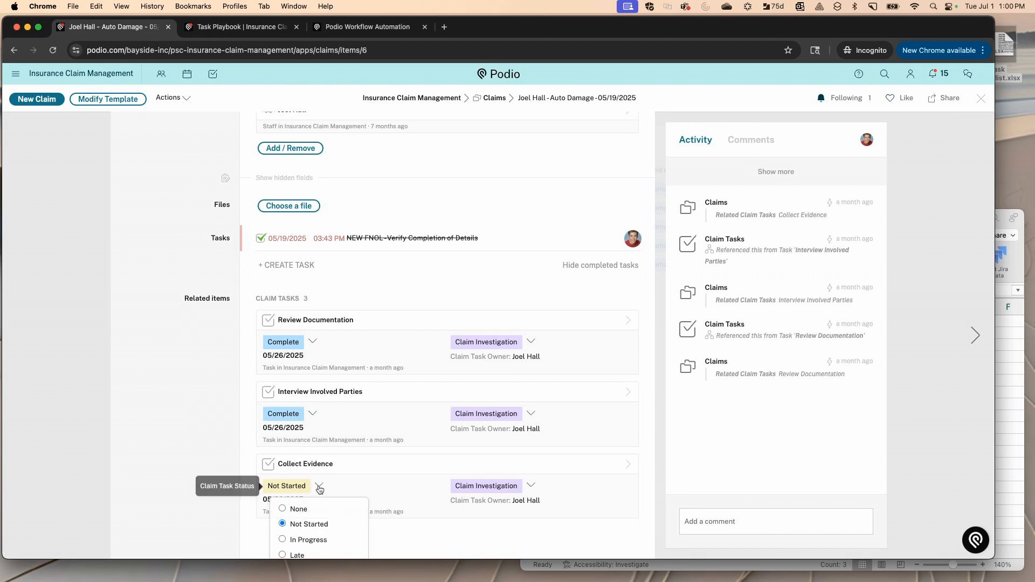
scroll(283, 518, "down", 1)
left_click(282, 530)
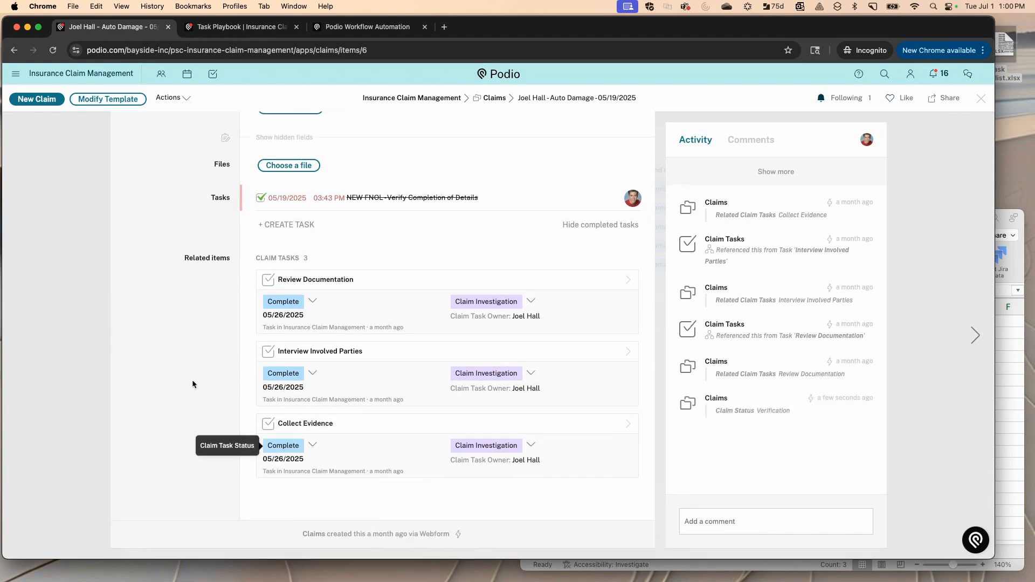
Step: Check the claim's Claim Status and activity feed against the stage templates in Task Playbook
scroll(173, 331, "up", 10)
scroll(173, 331, "up", 7)
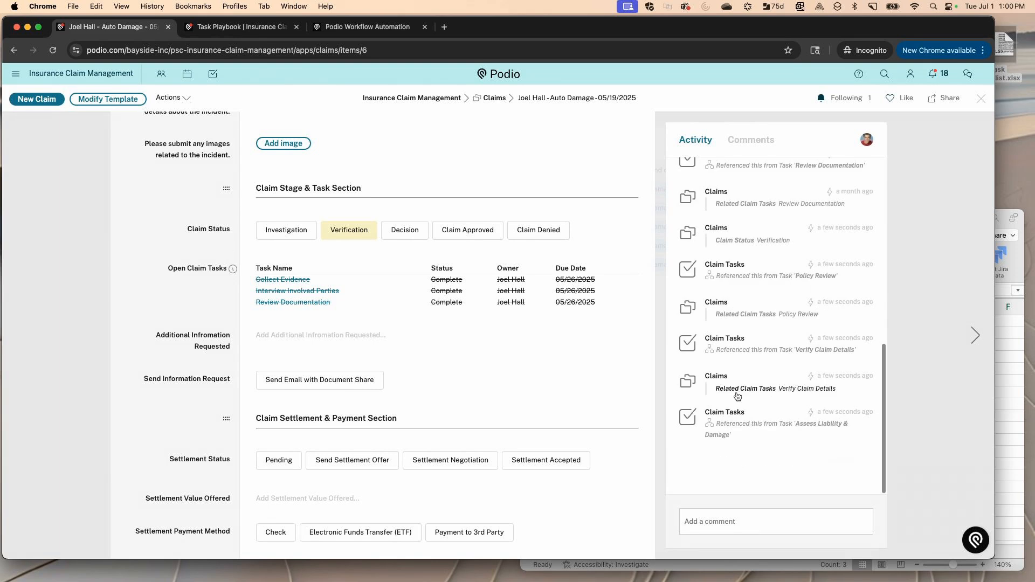
left_click(277, 29)
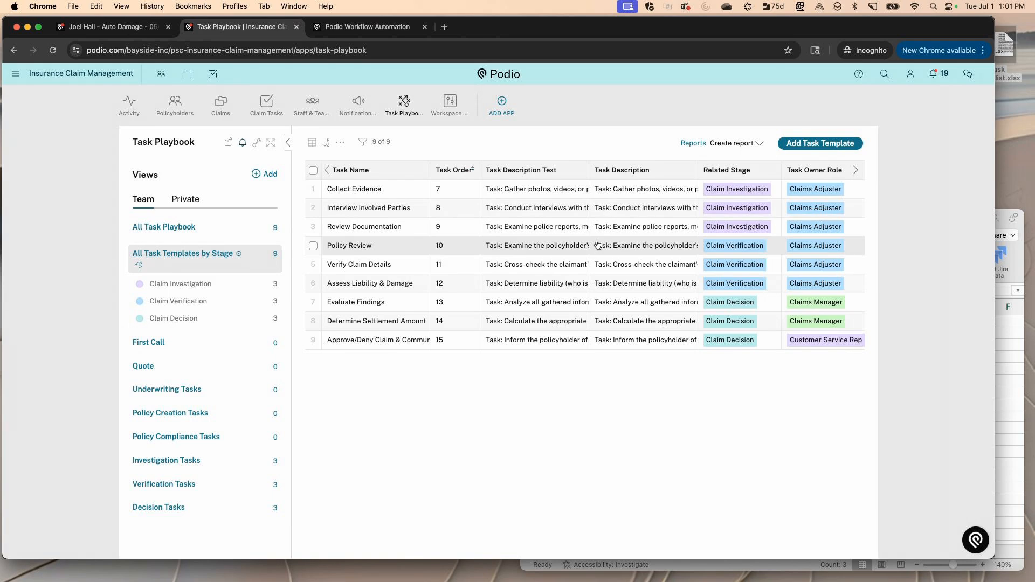
Step: Reload the claim and check its related claim tasks, Claim Status and Open Claim Tasks table
left_click(138, 31)
left_click(52, 50)
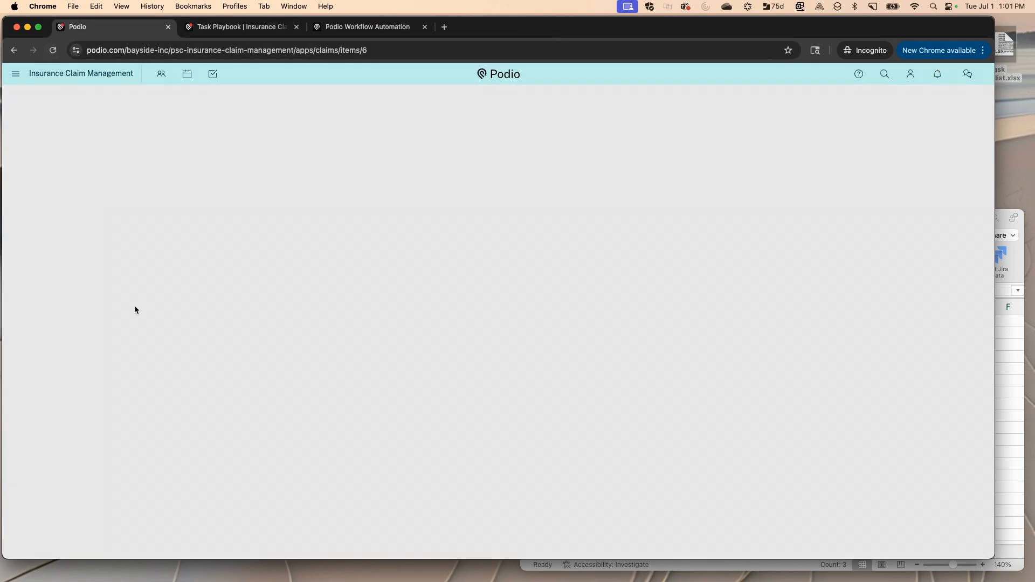
scroll(135, 309, "down", 15)
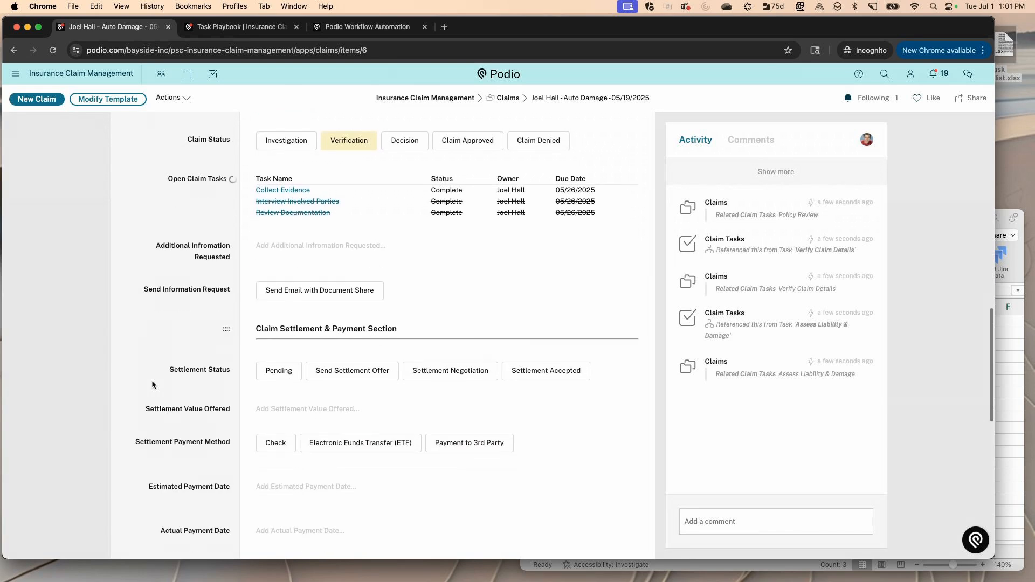
scroll(152, 384, "down", 10)
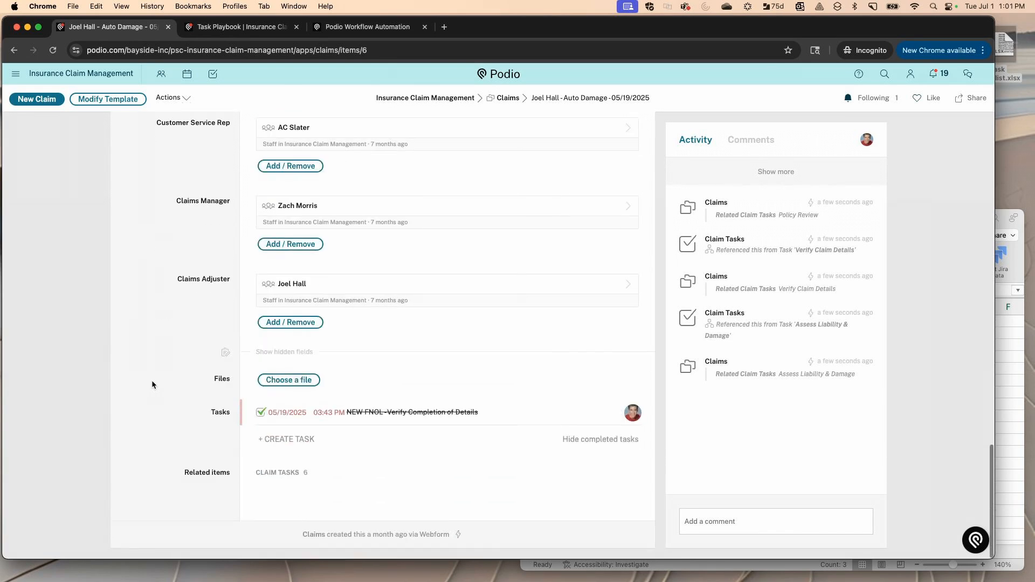
scroll(152, 384, "down", 5)
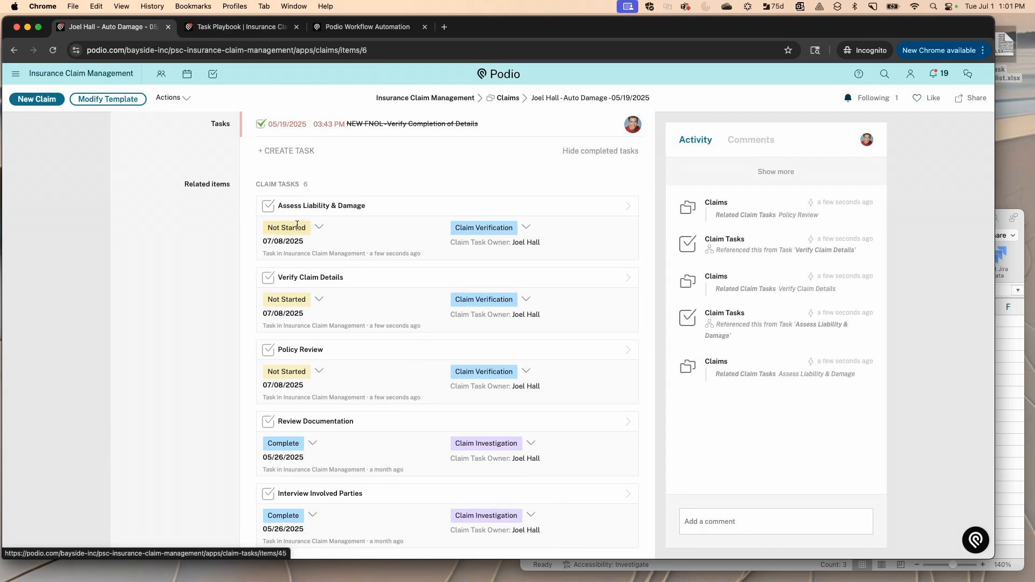
scroll(171, 214, "up", 10)
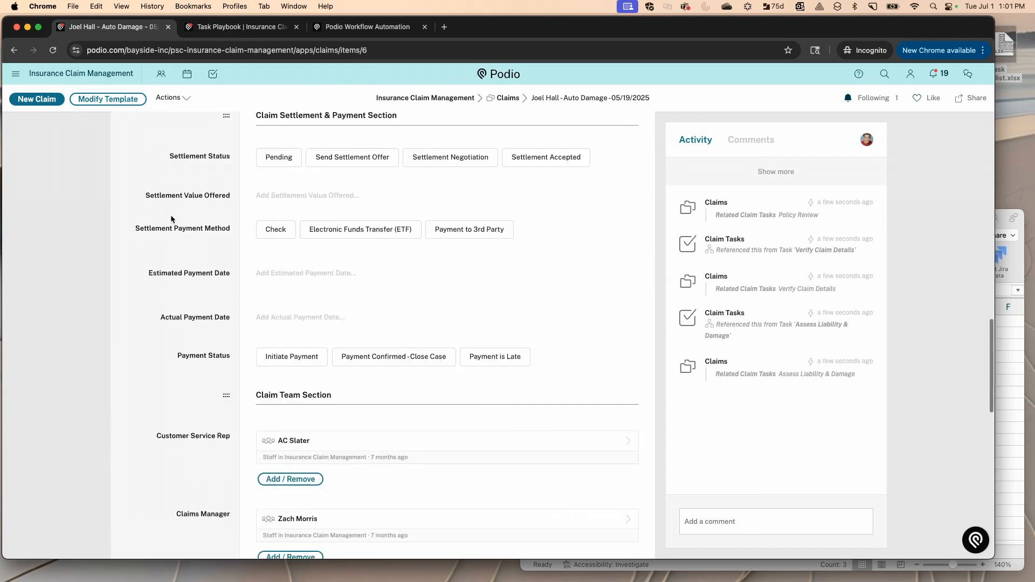
scroll(170, 215, "up", 7)
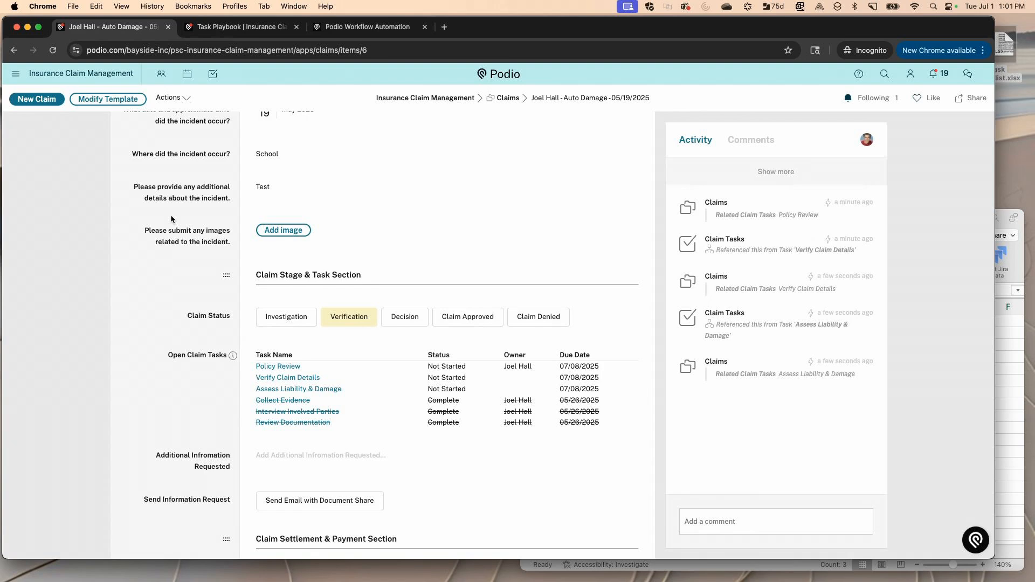
scroll(170, 215, "up", 10)
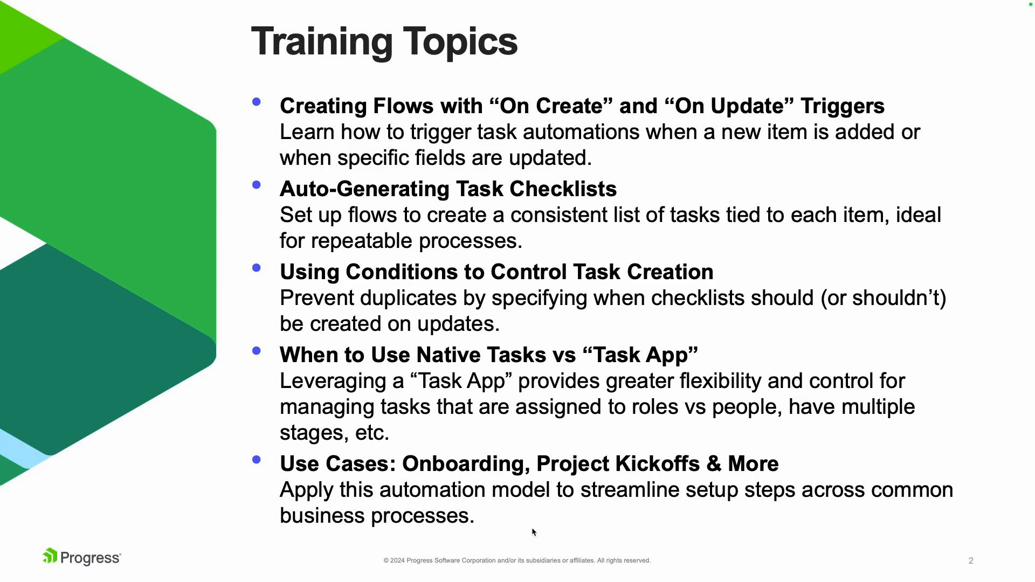
Step: Return from the training slides to the claim and review its Claim Stage & Task Section again
key("ctrl+Right")
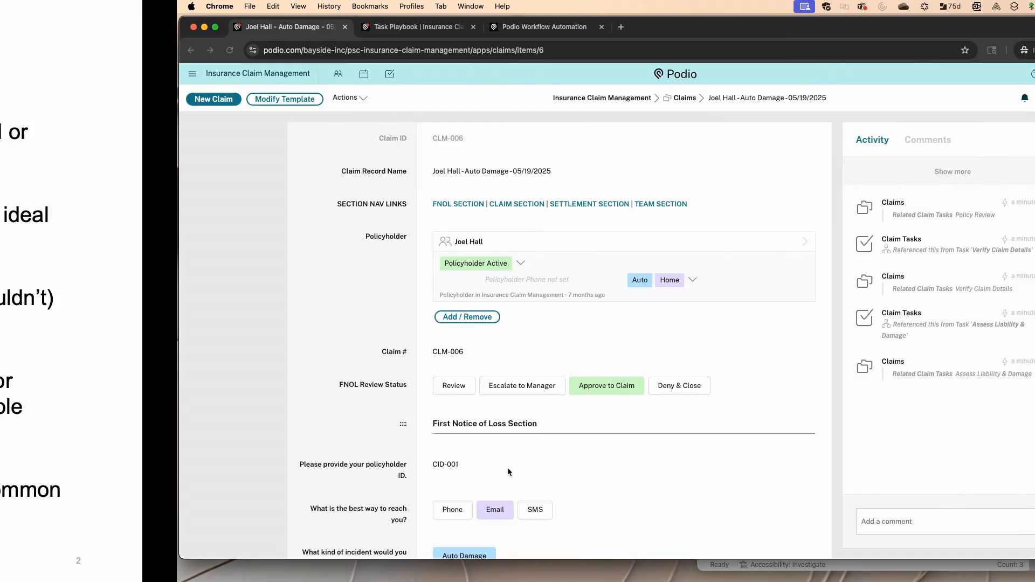
scroll(195, 309, "down", 3)
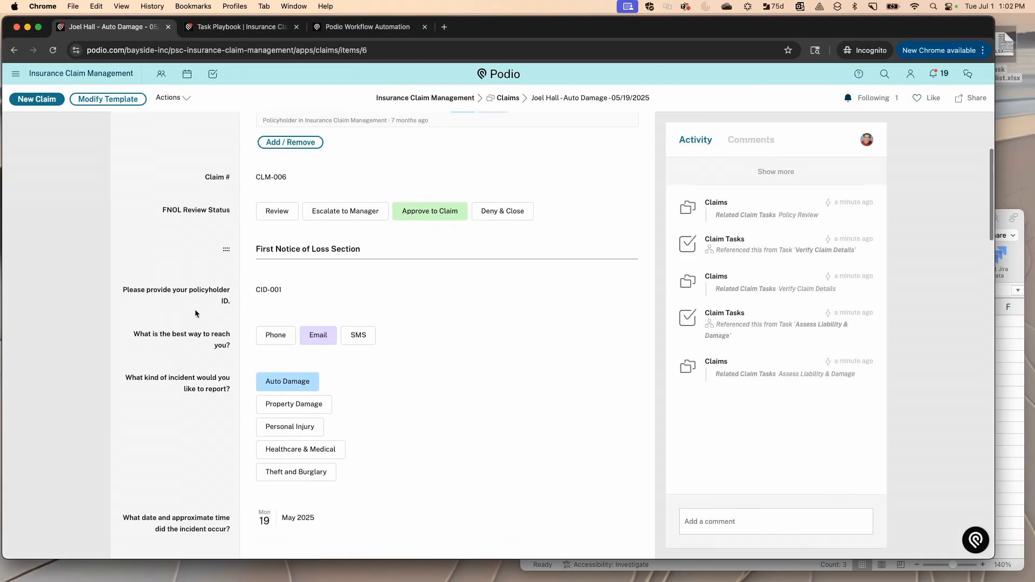
scroll(195, 309, "up", 3)
scroll(195, 309, "down", 10)
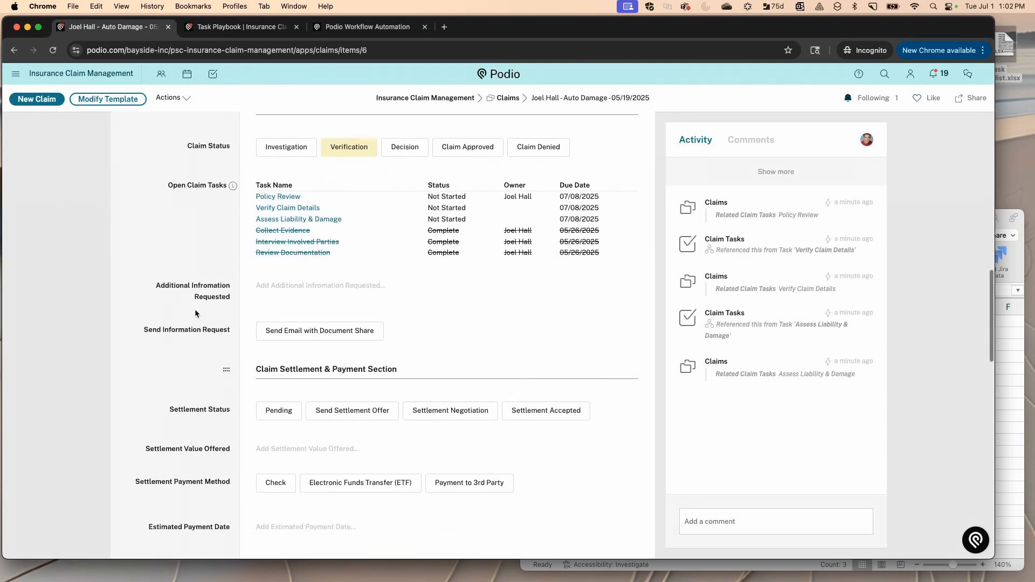
scroll(195, 308, "up", 2)
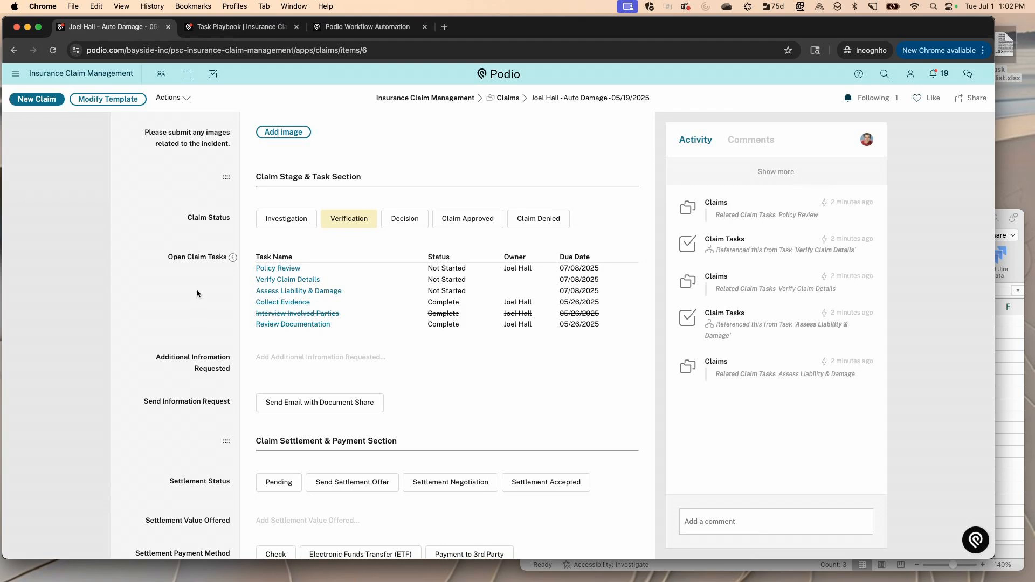
Step: View the Need help? contact options in the Resource Center and close it
left_click(976, 540)
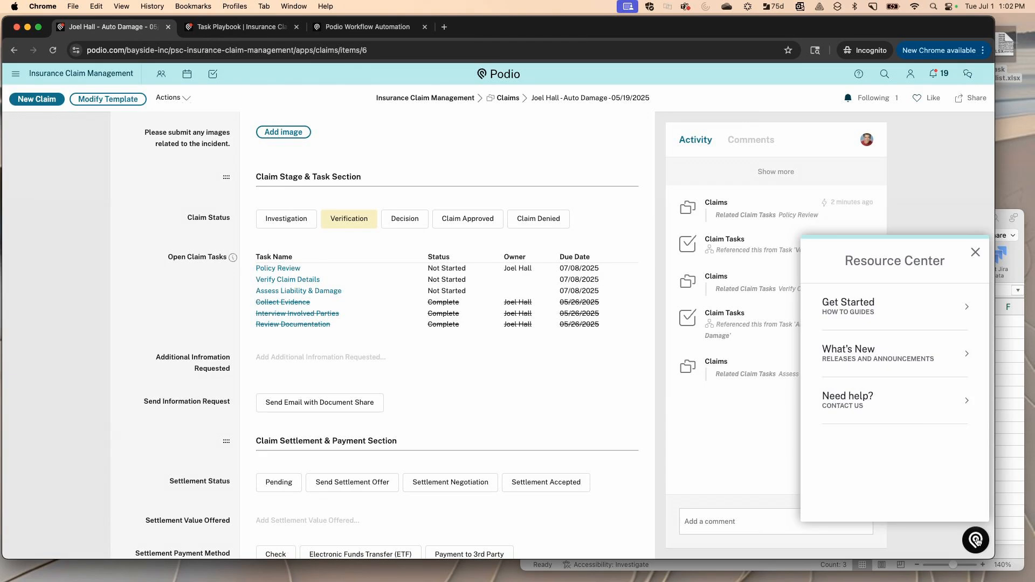
left_click(884, 401)
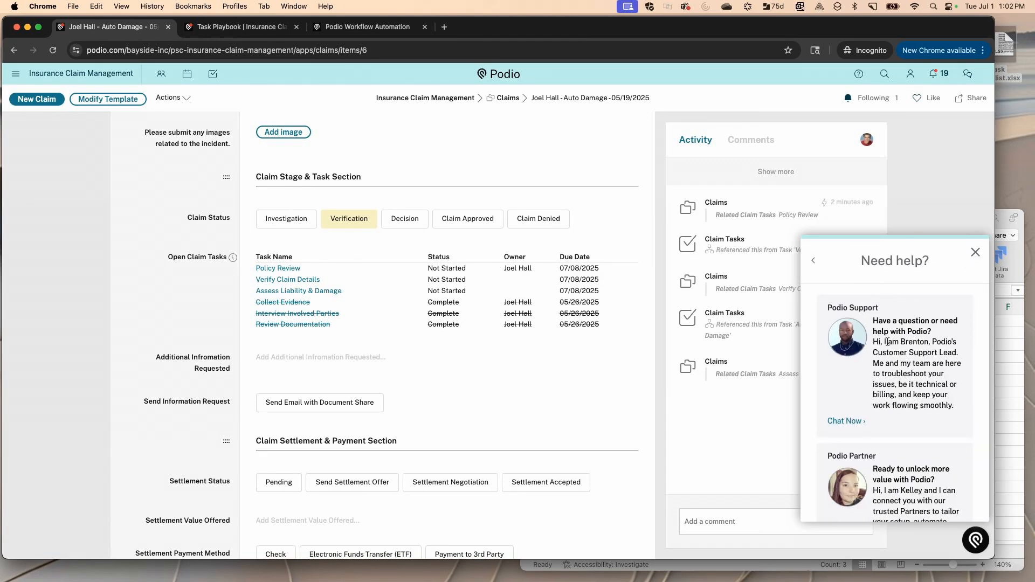
left_click(975, 252)
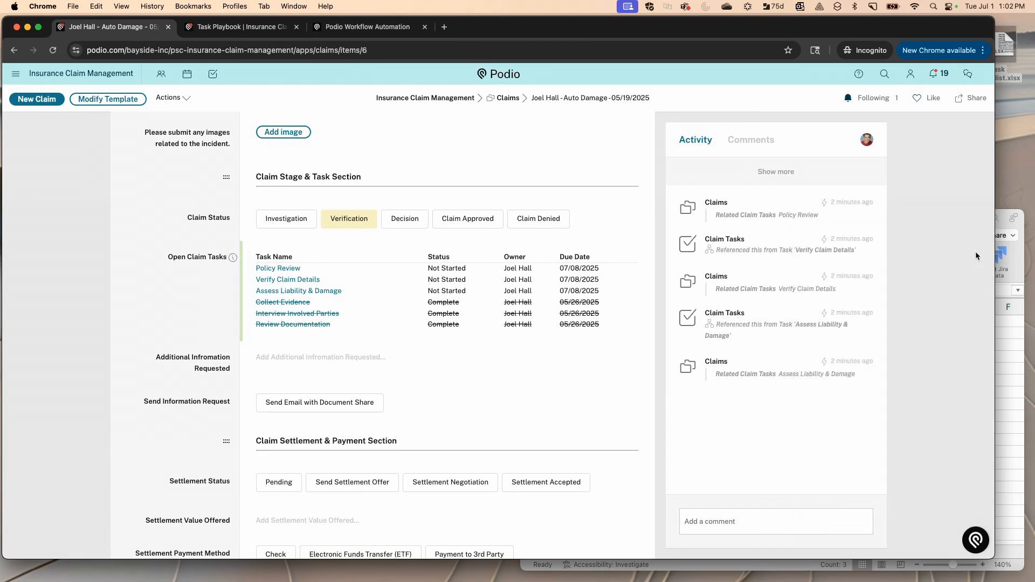